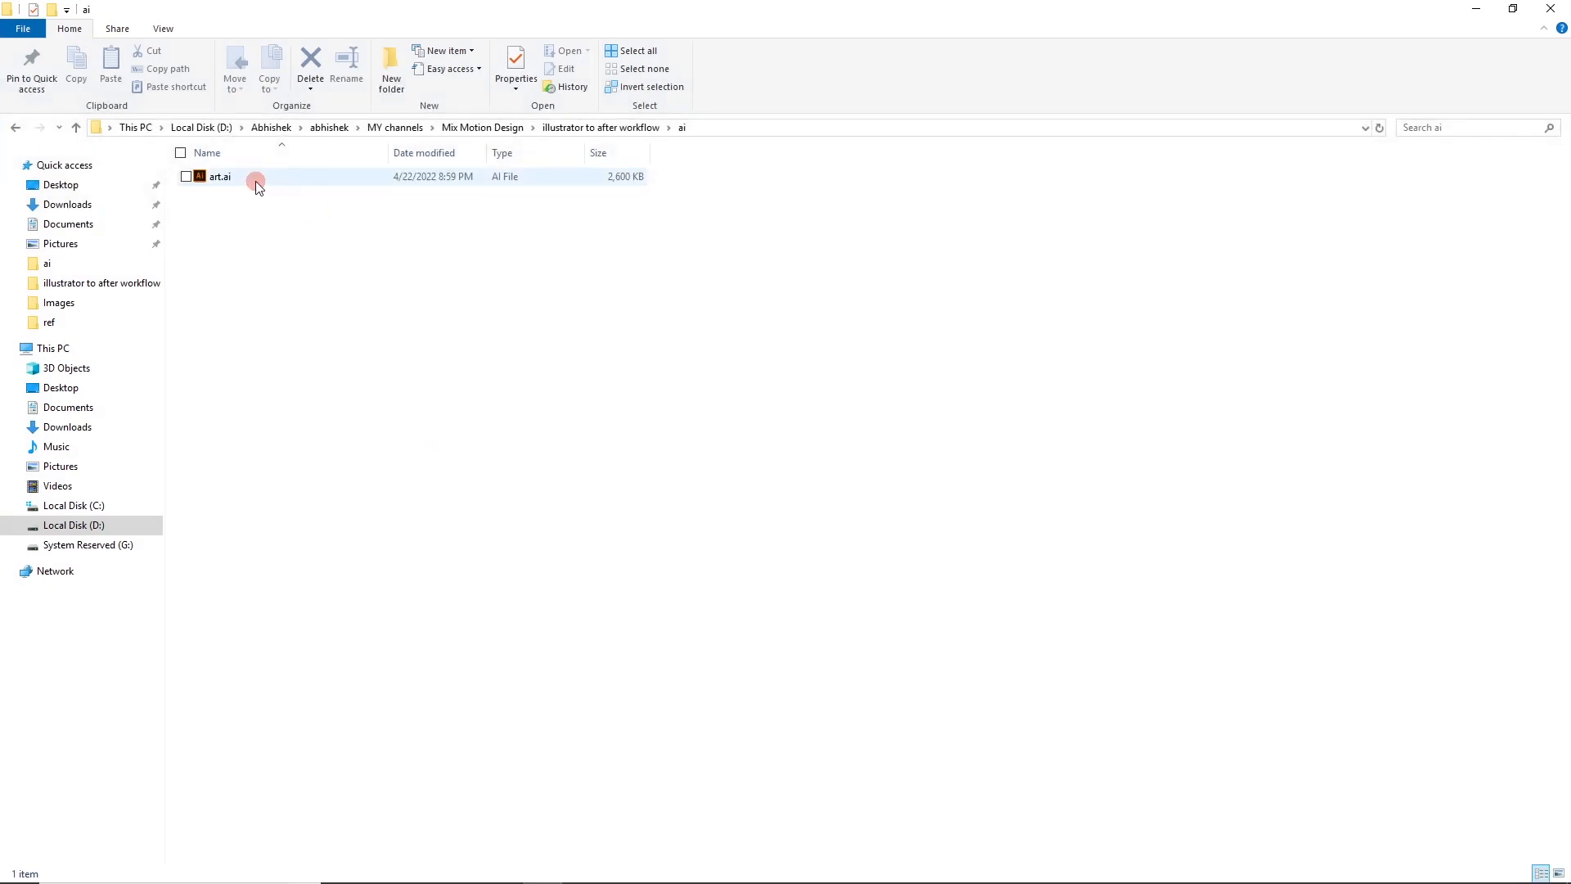
Open art.ai and release the spcae layer's artwork to separate layers in sequence.
double_click(255, 178)
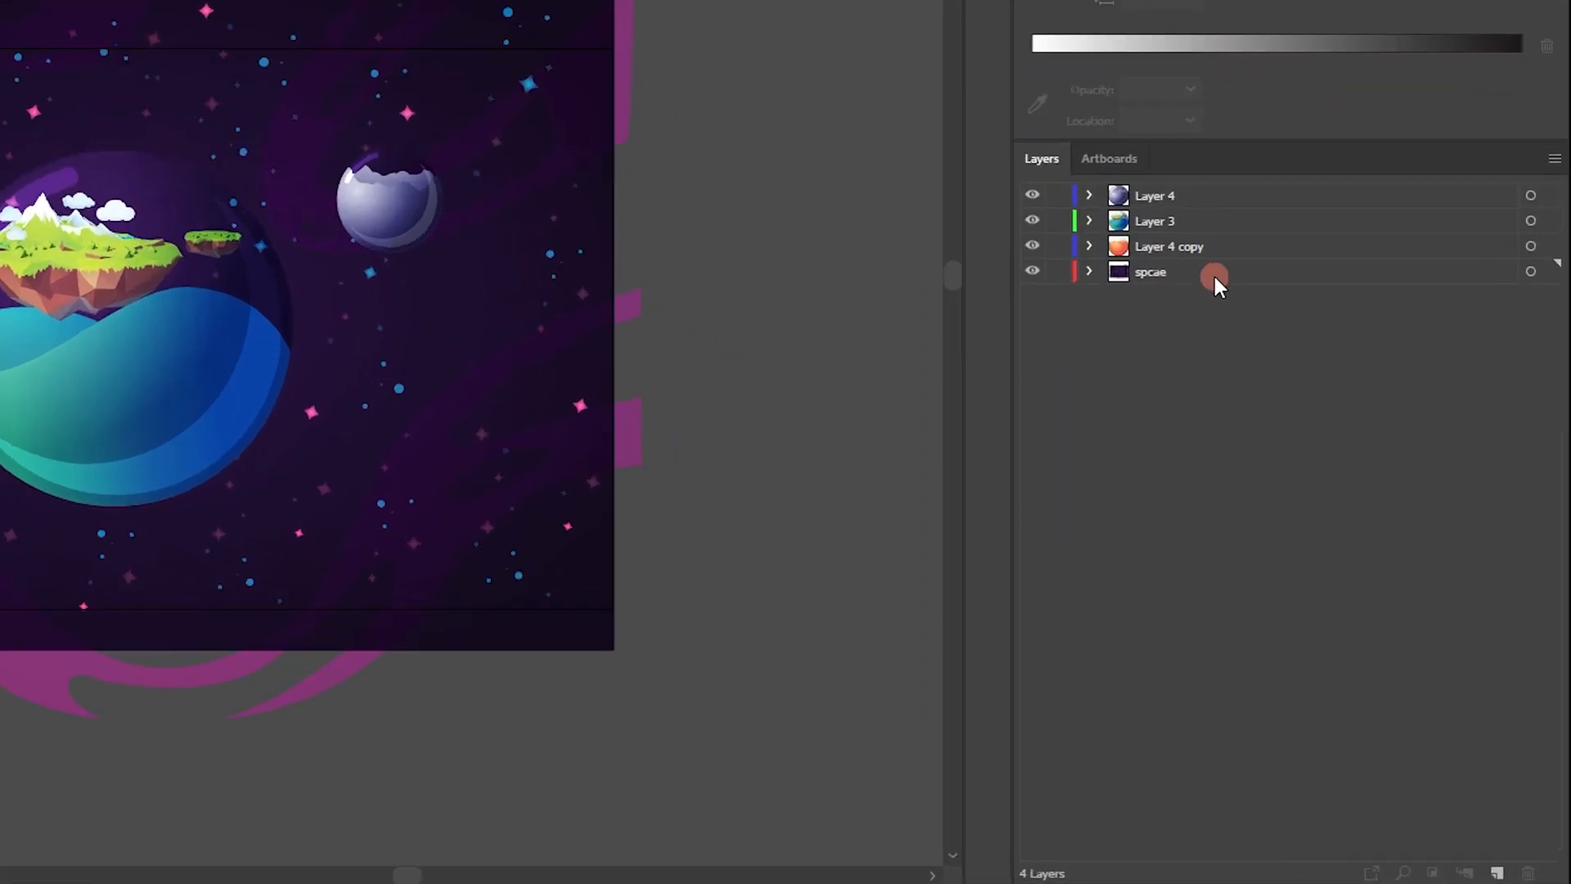
click(1325, 466)
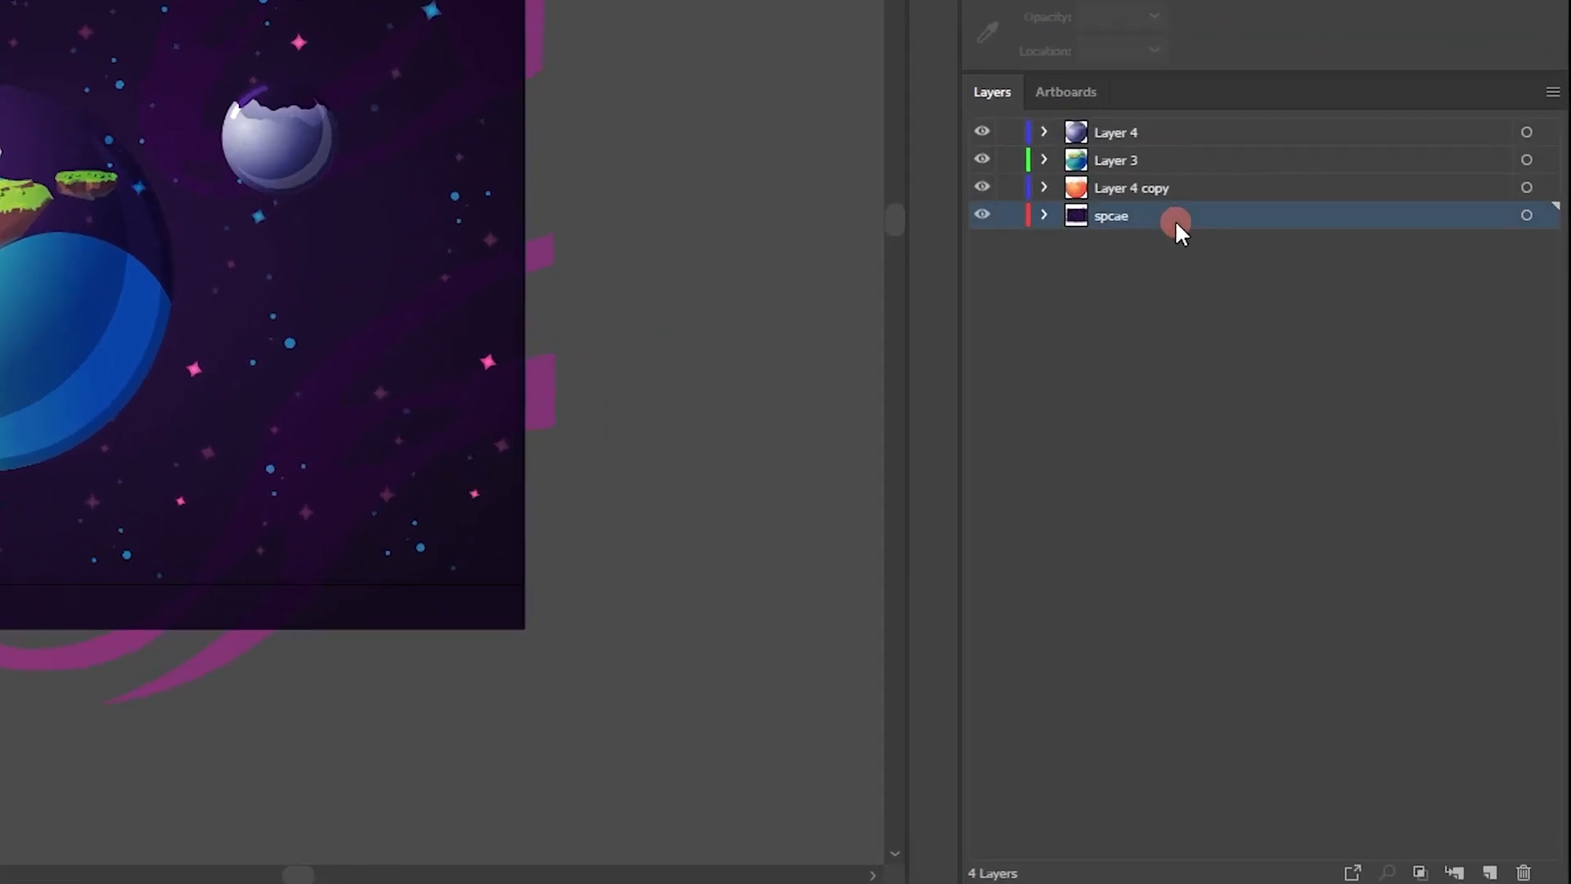
click(1552, 91)
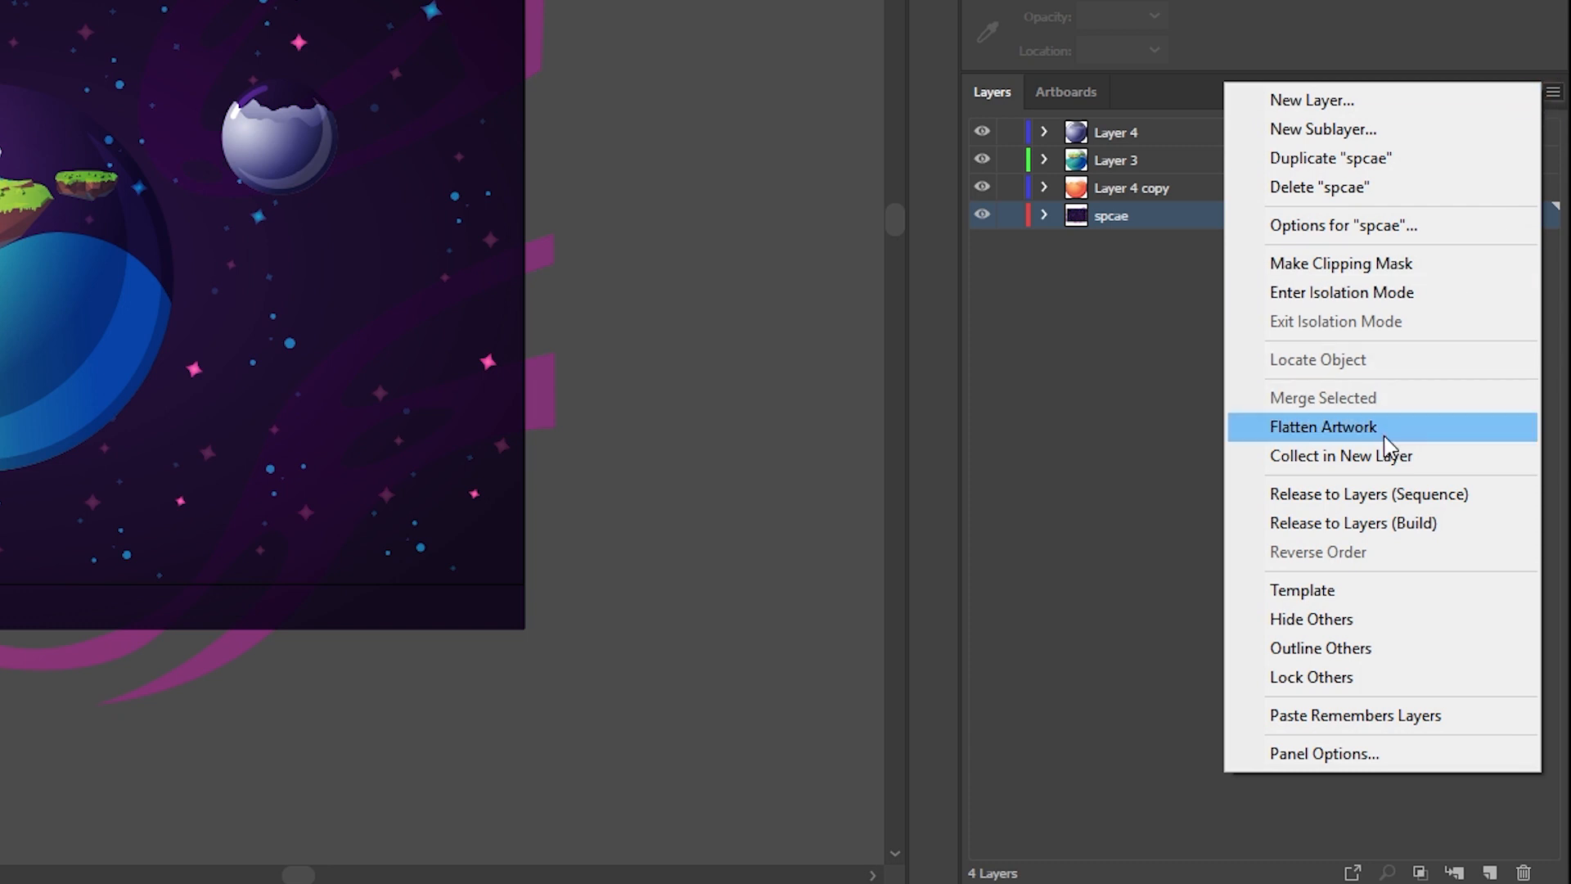
click(1380, 497)
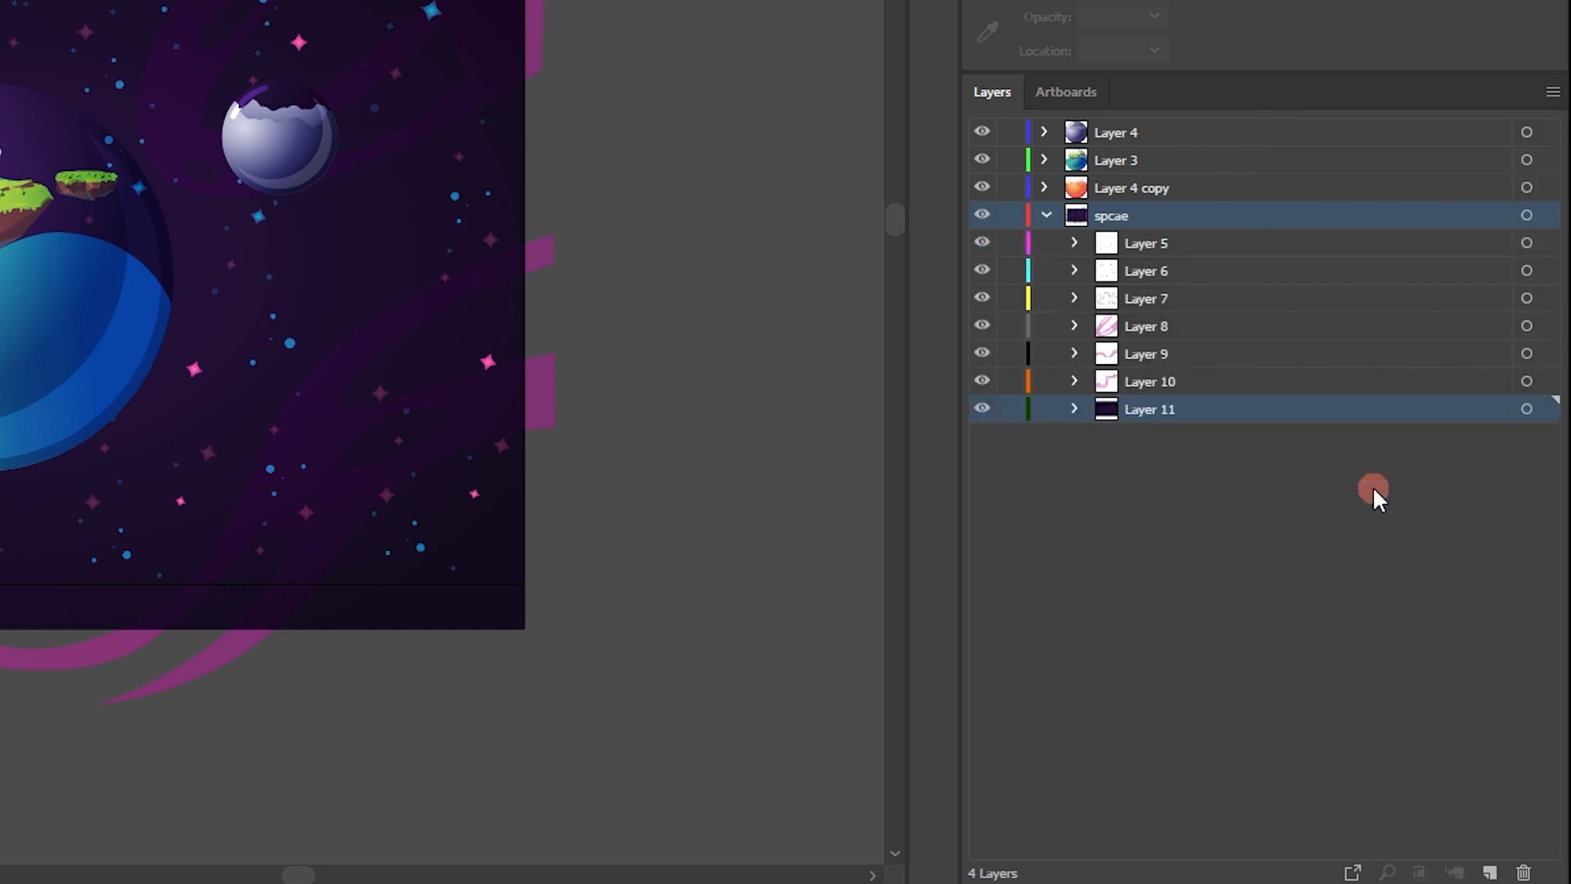
Move Layers 5 to 11 out of the spcae layer to the top level and delete the emptied spcae layer.
click(1178, 242)
shift+click(1183, 409)
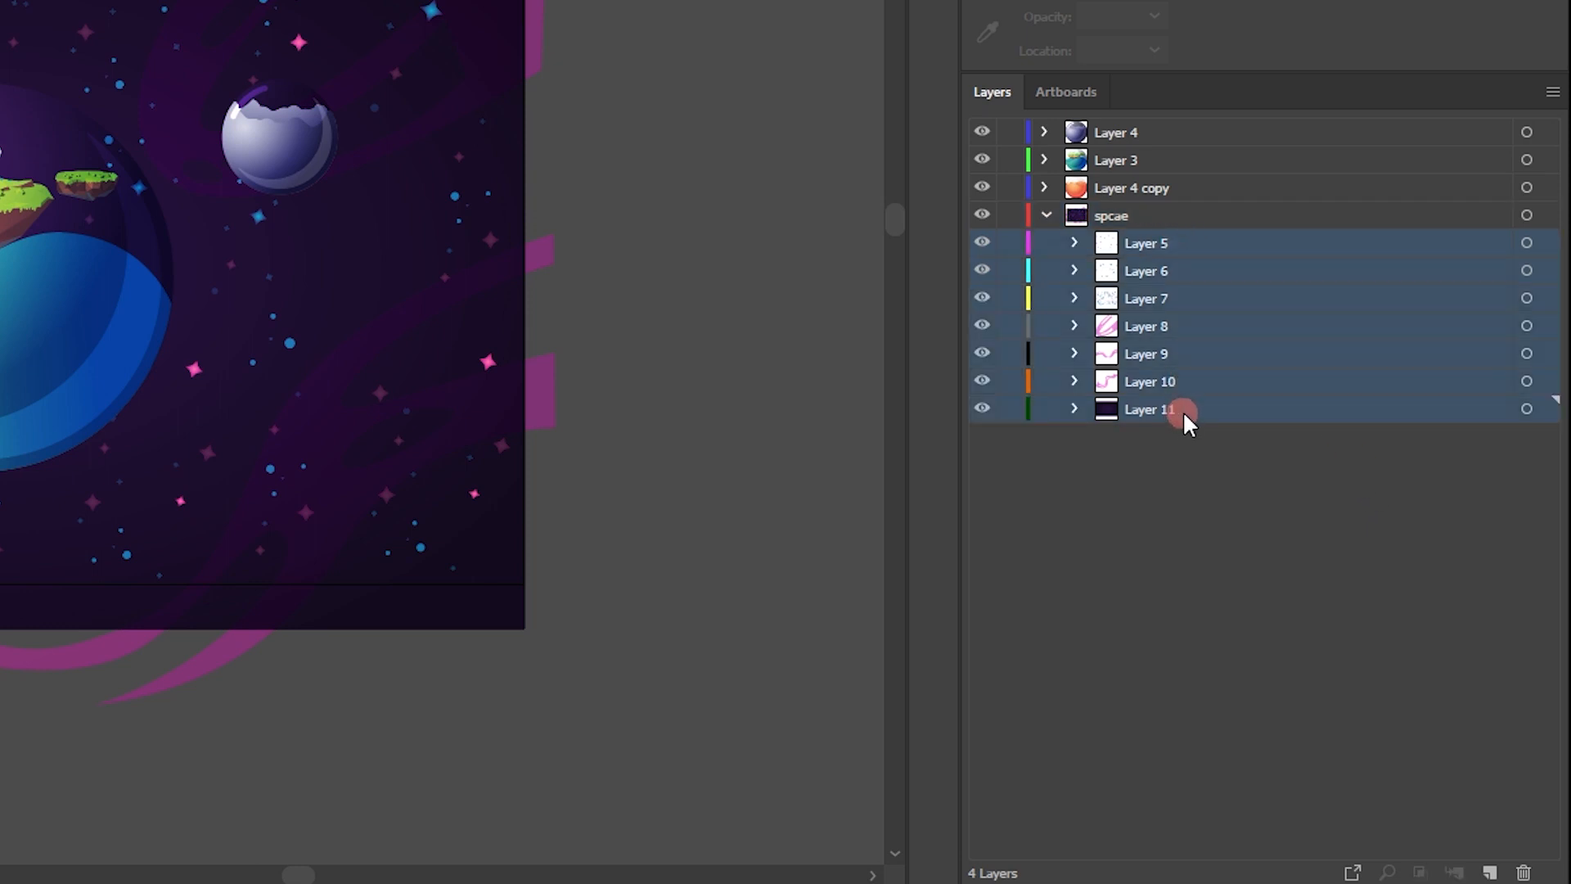
drag(1206, 233, 1219, 209)
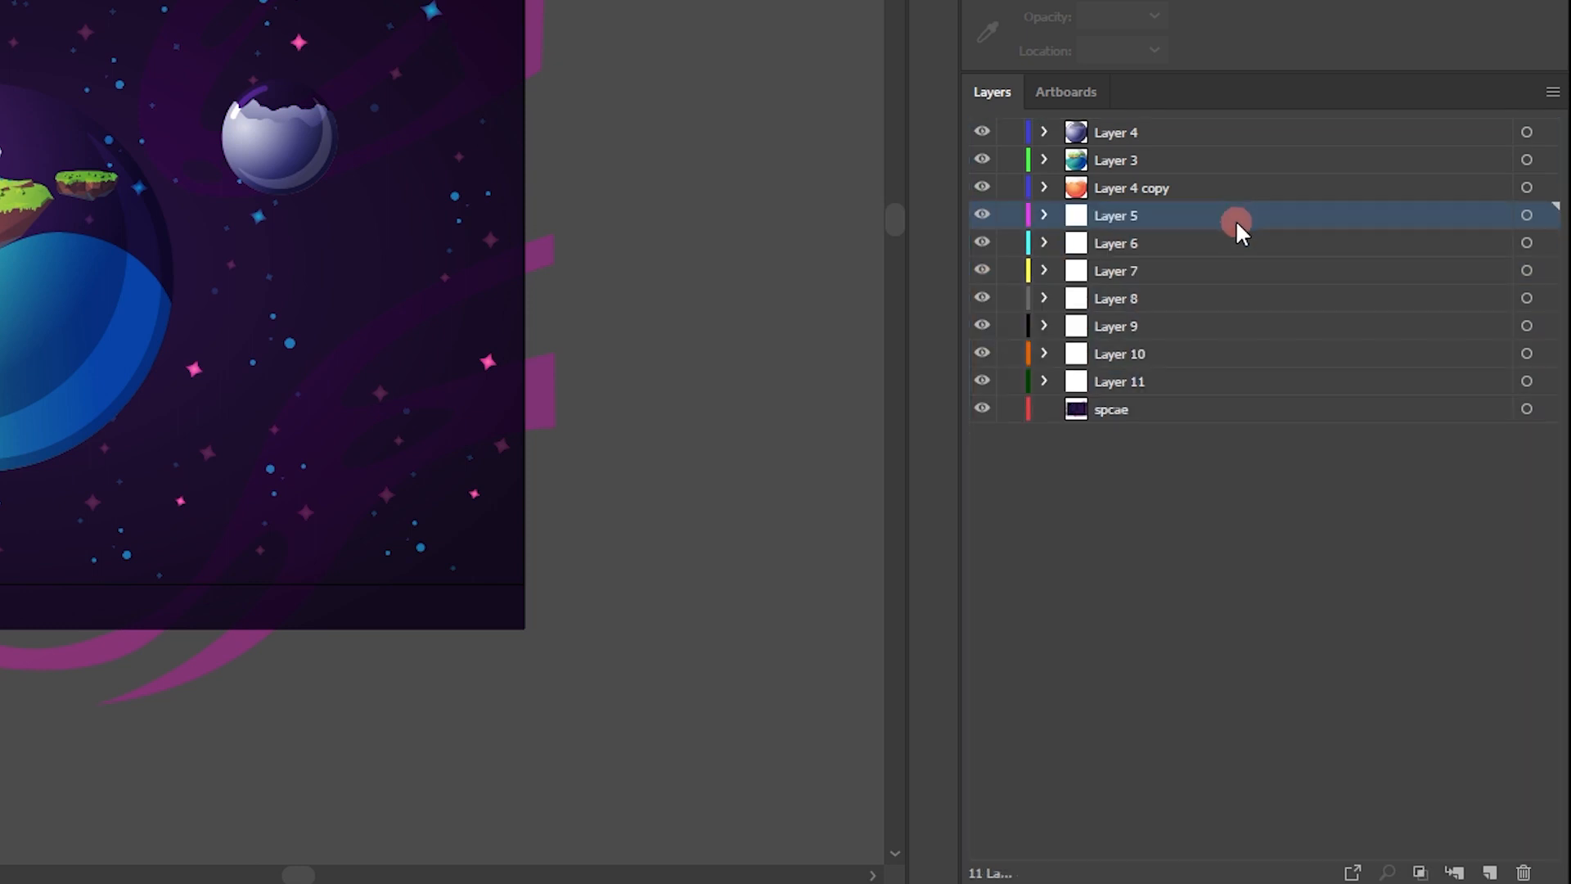
click(1178, 408)
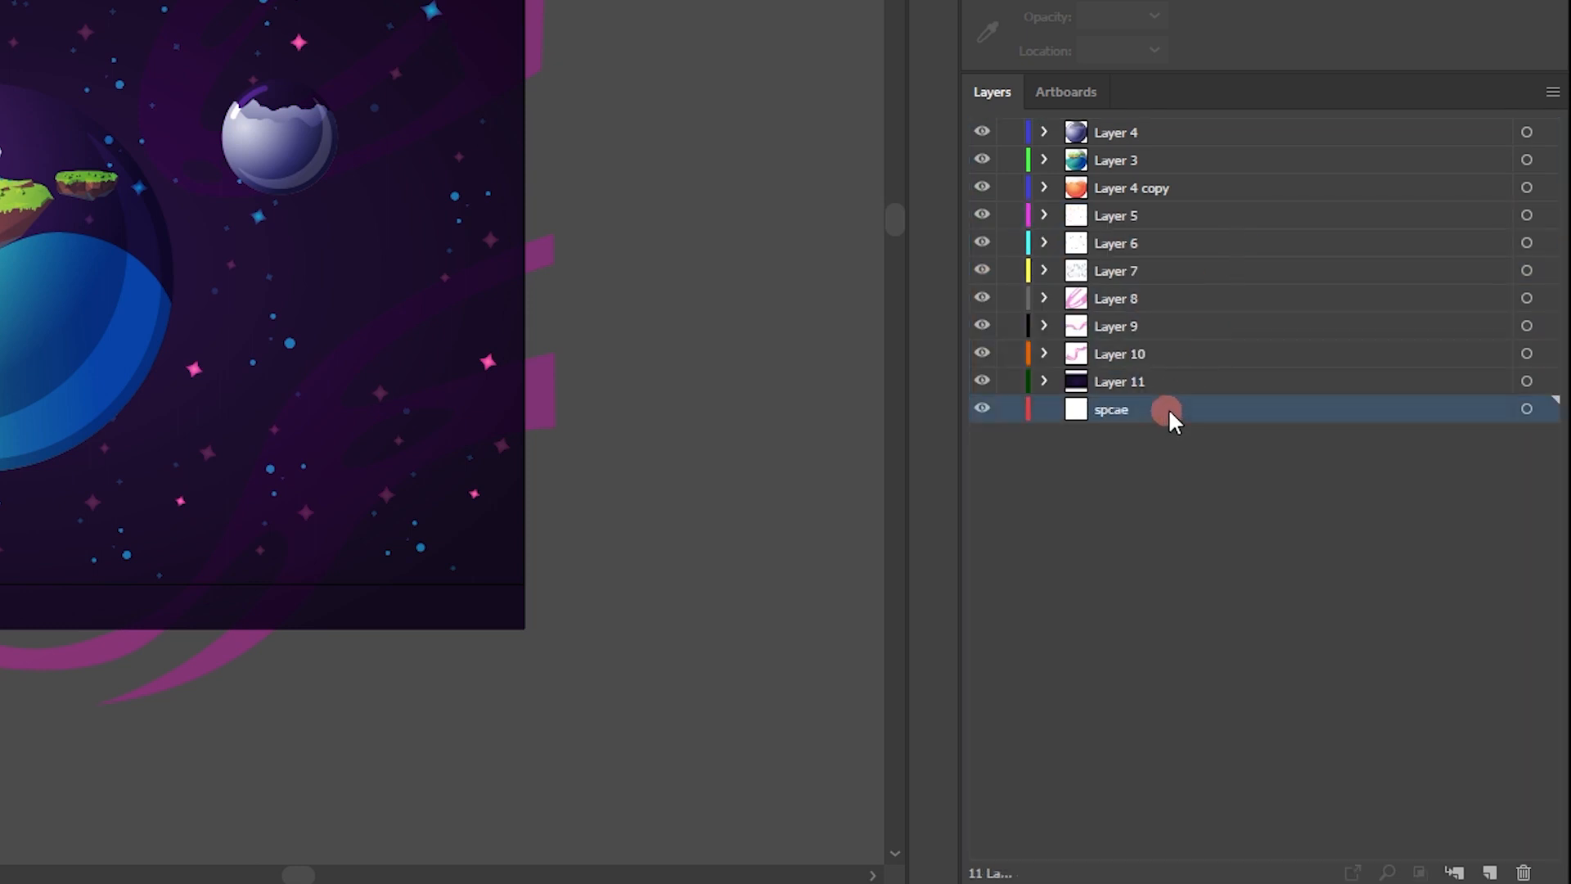
click(1535, 871)
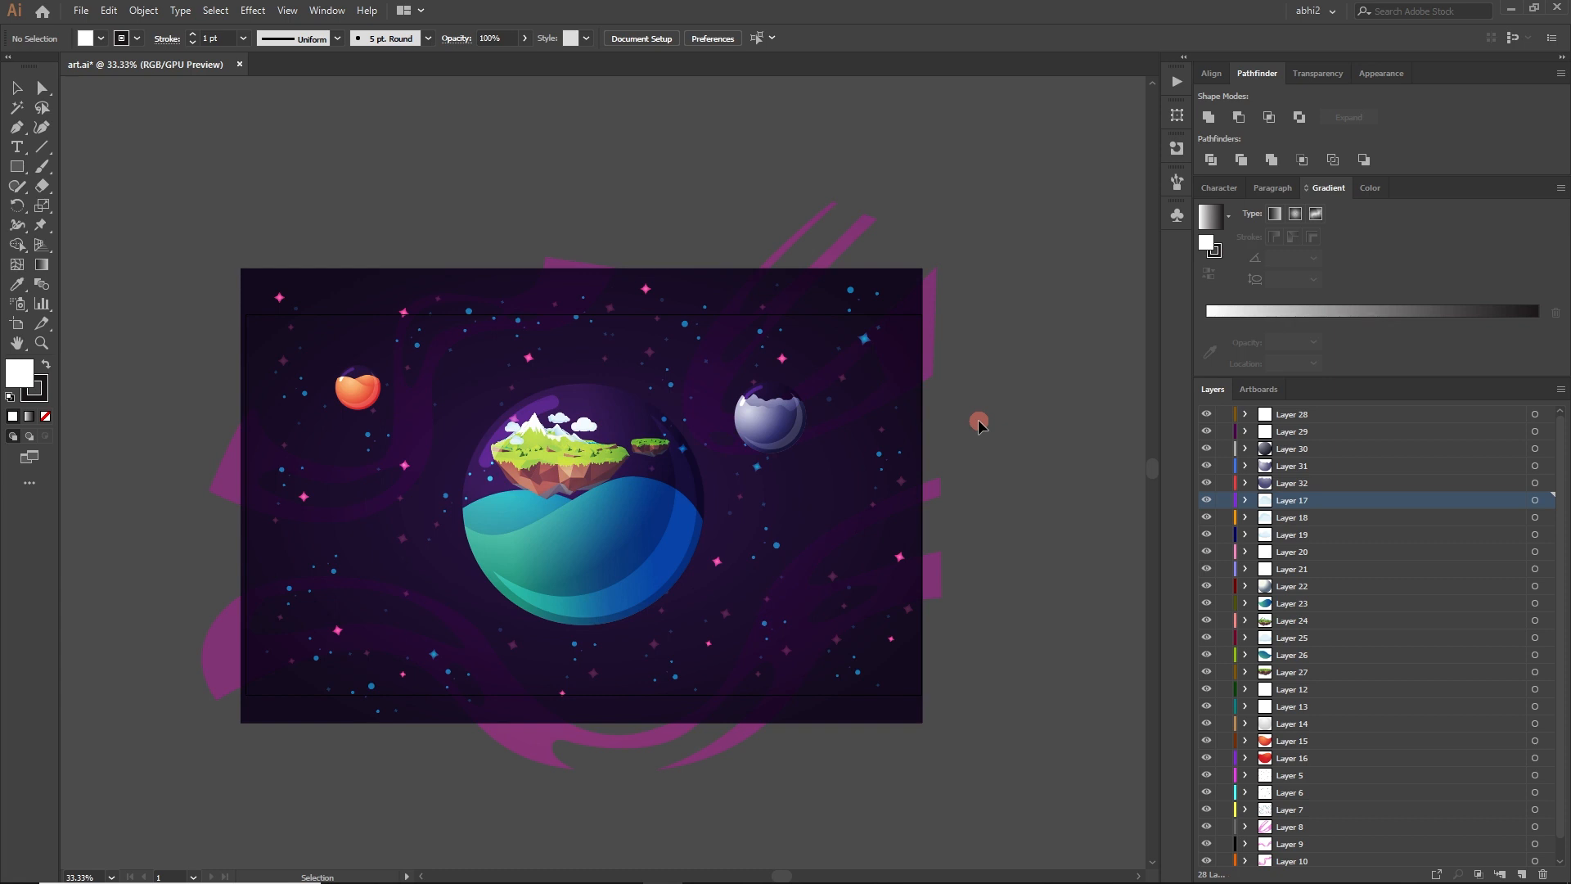
Hide all layers except the bottommost one, Layer 11.
drag(1206, 413, 1208, 865)
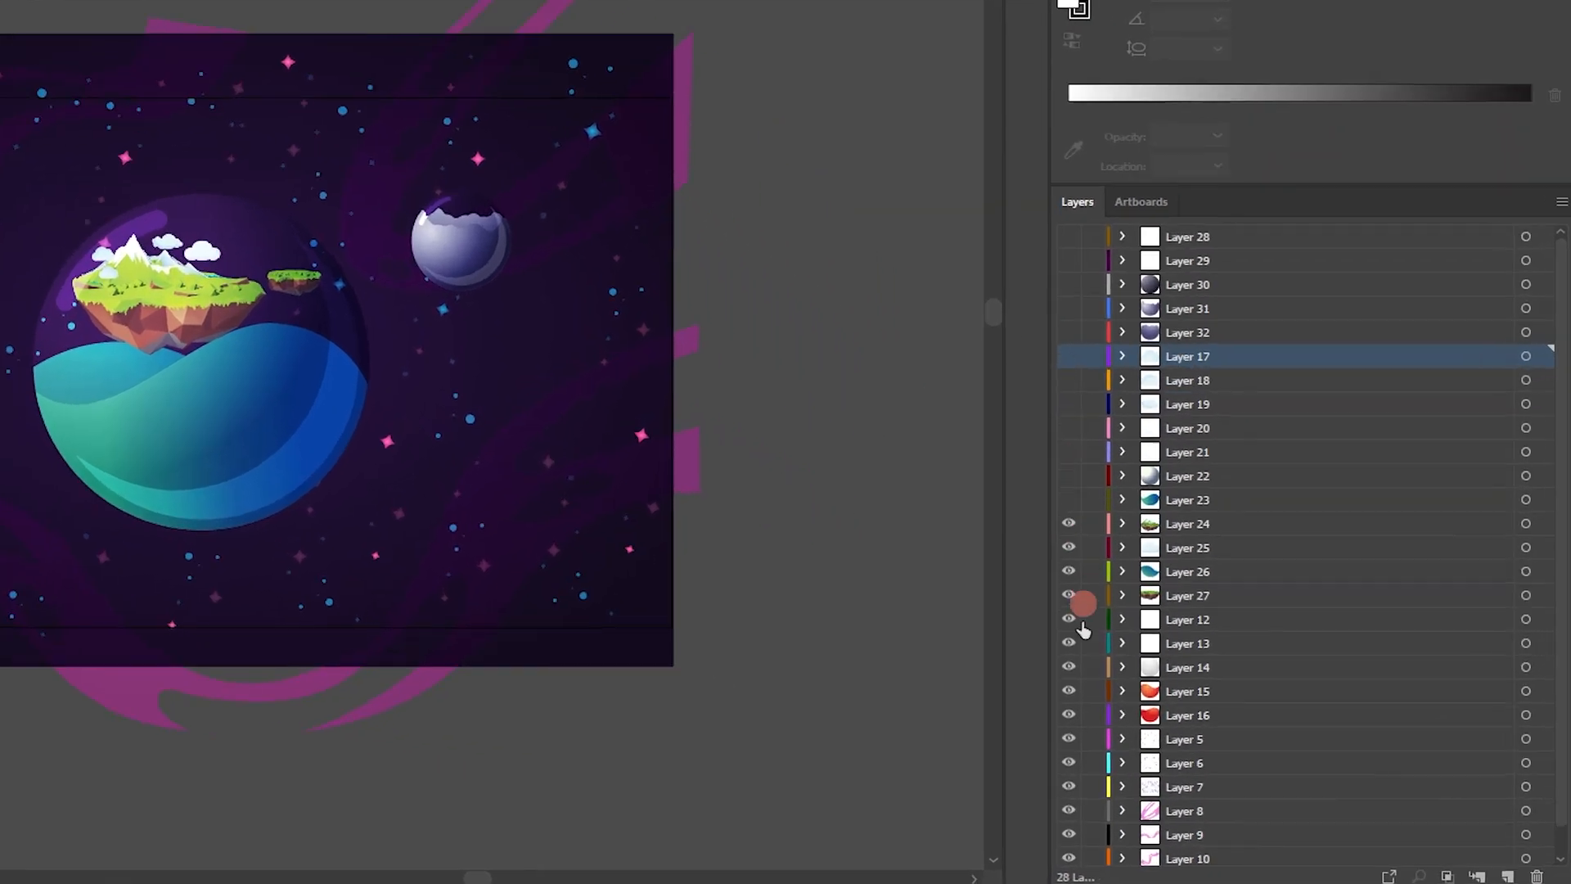
mouse_move(1034, 863)
mouse_down()
mouse_move(1058, 877)
mouse_move(1028, 855)
mouse_up()
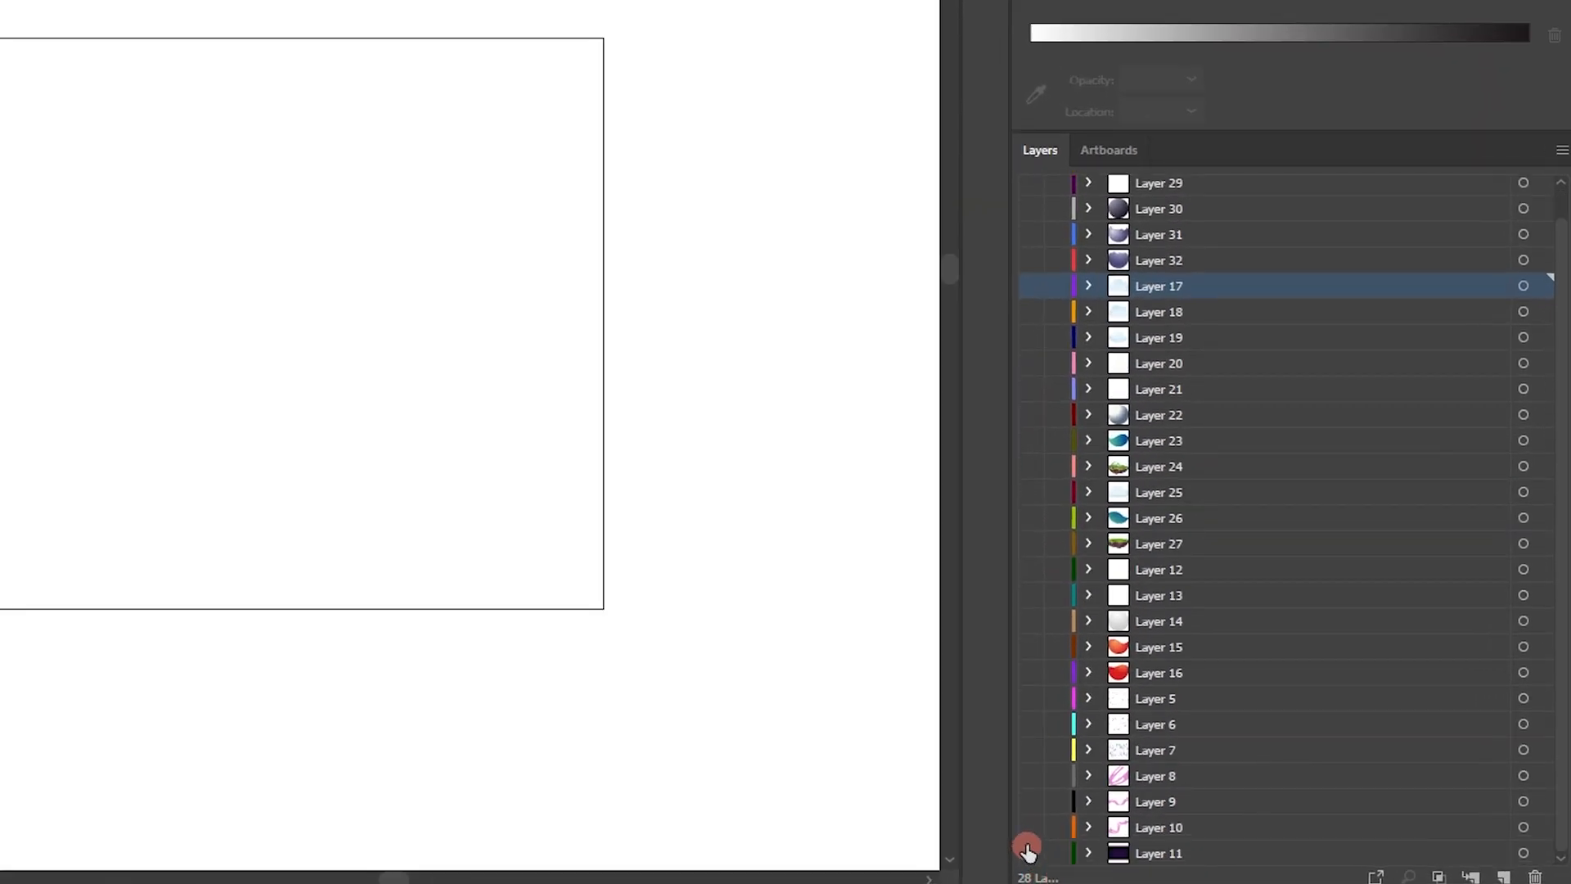
click(1028, 852)
Rename Layer 11 as space.
double_click(1201, 855)
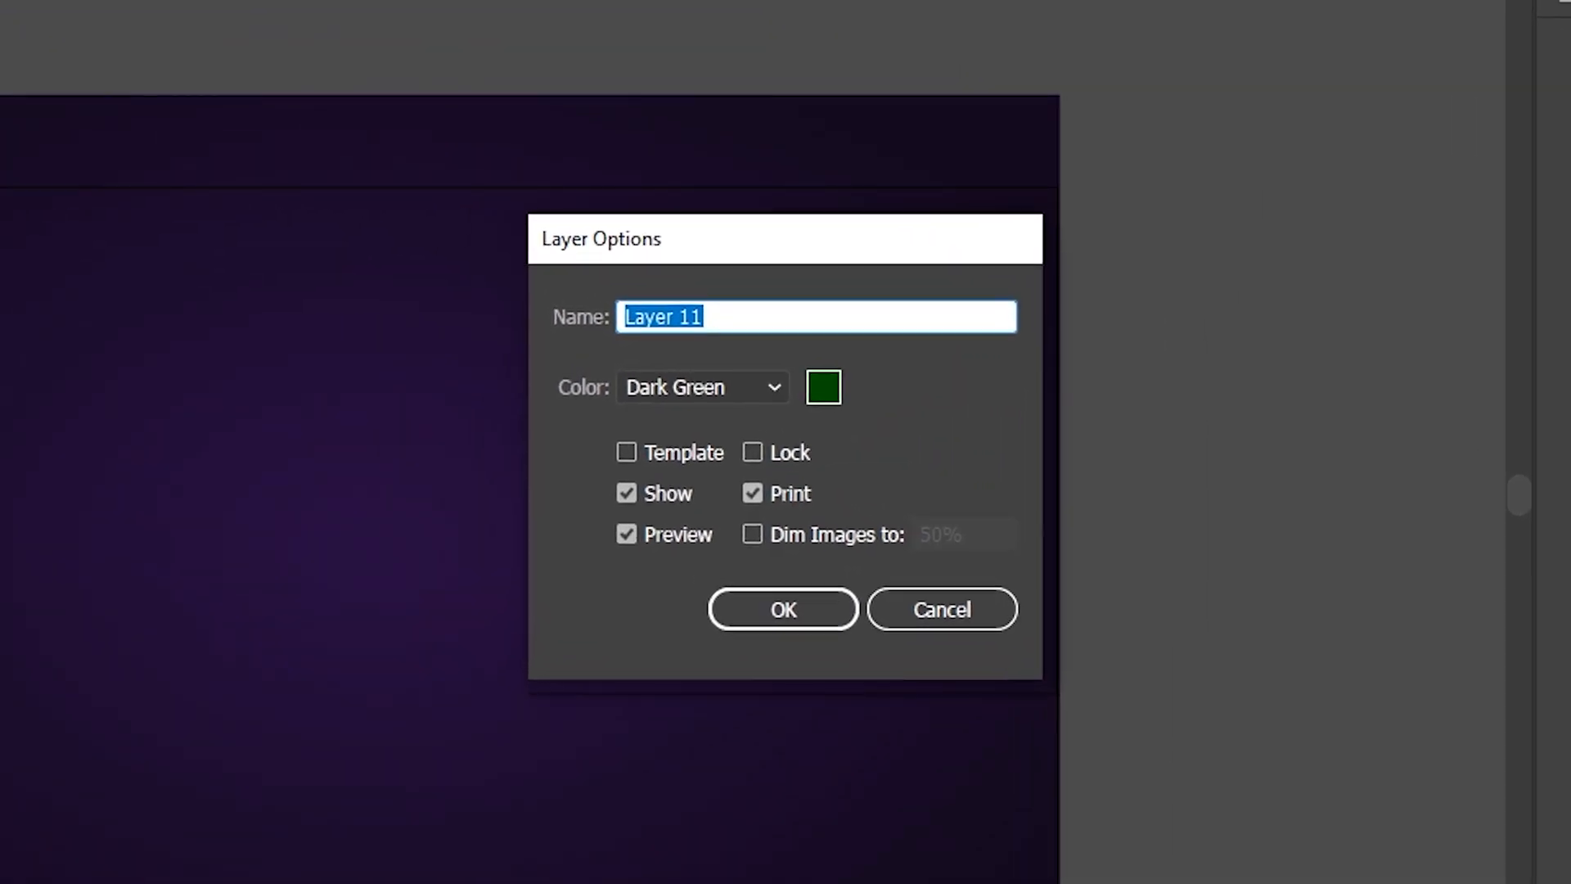
text(spac)
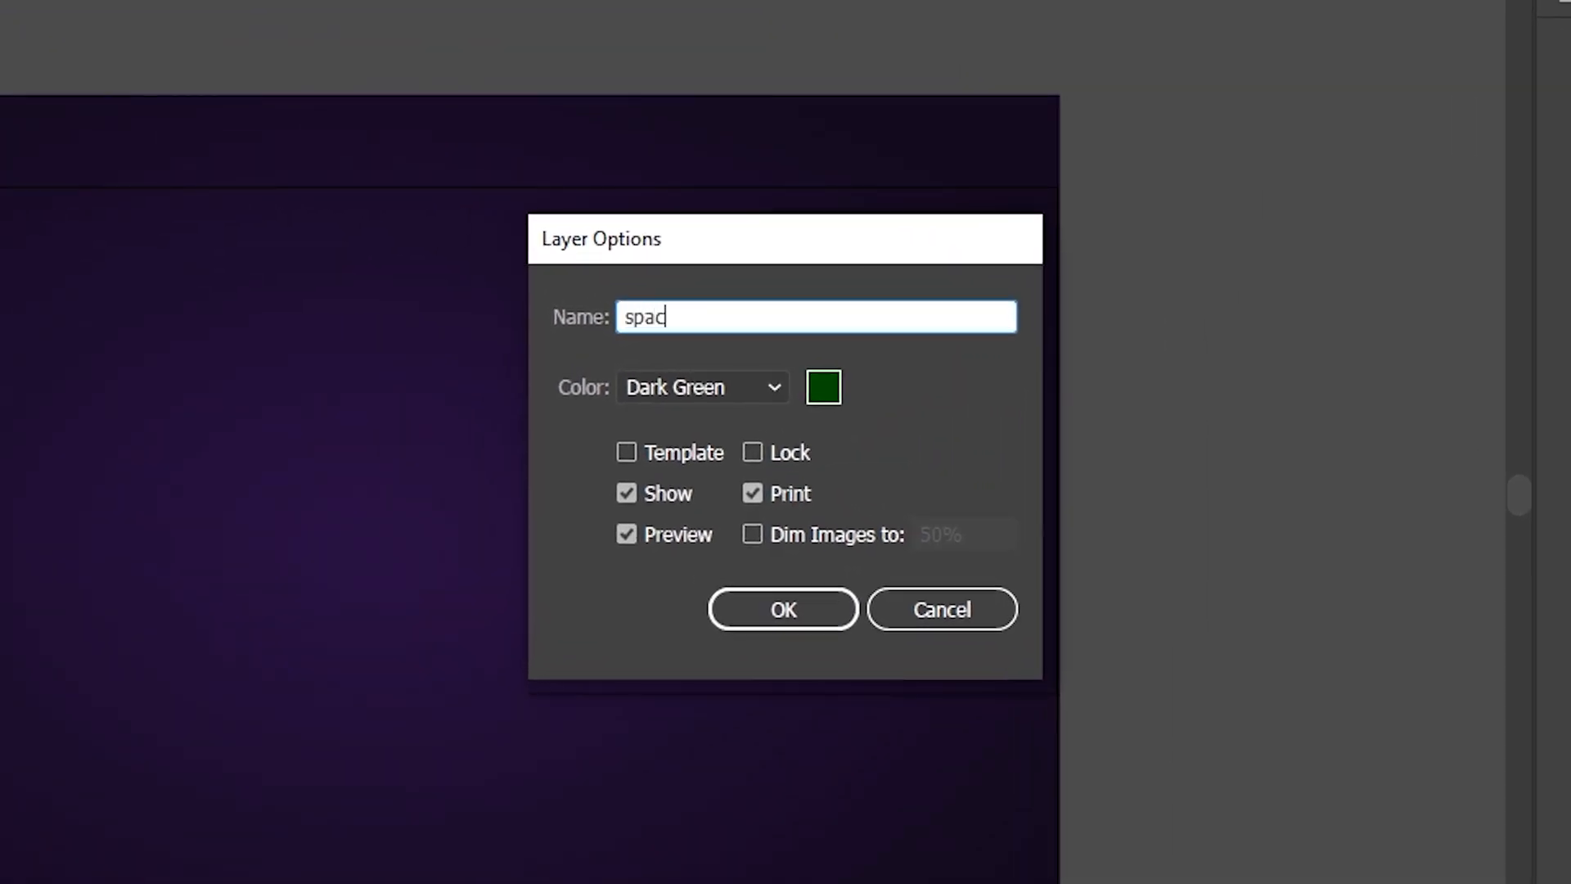
text(e)
key(Return)
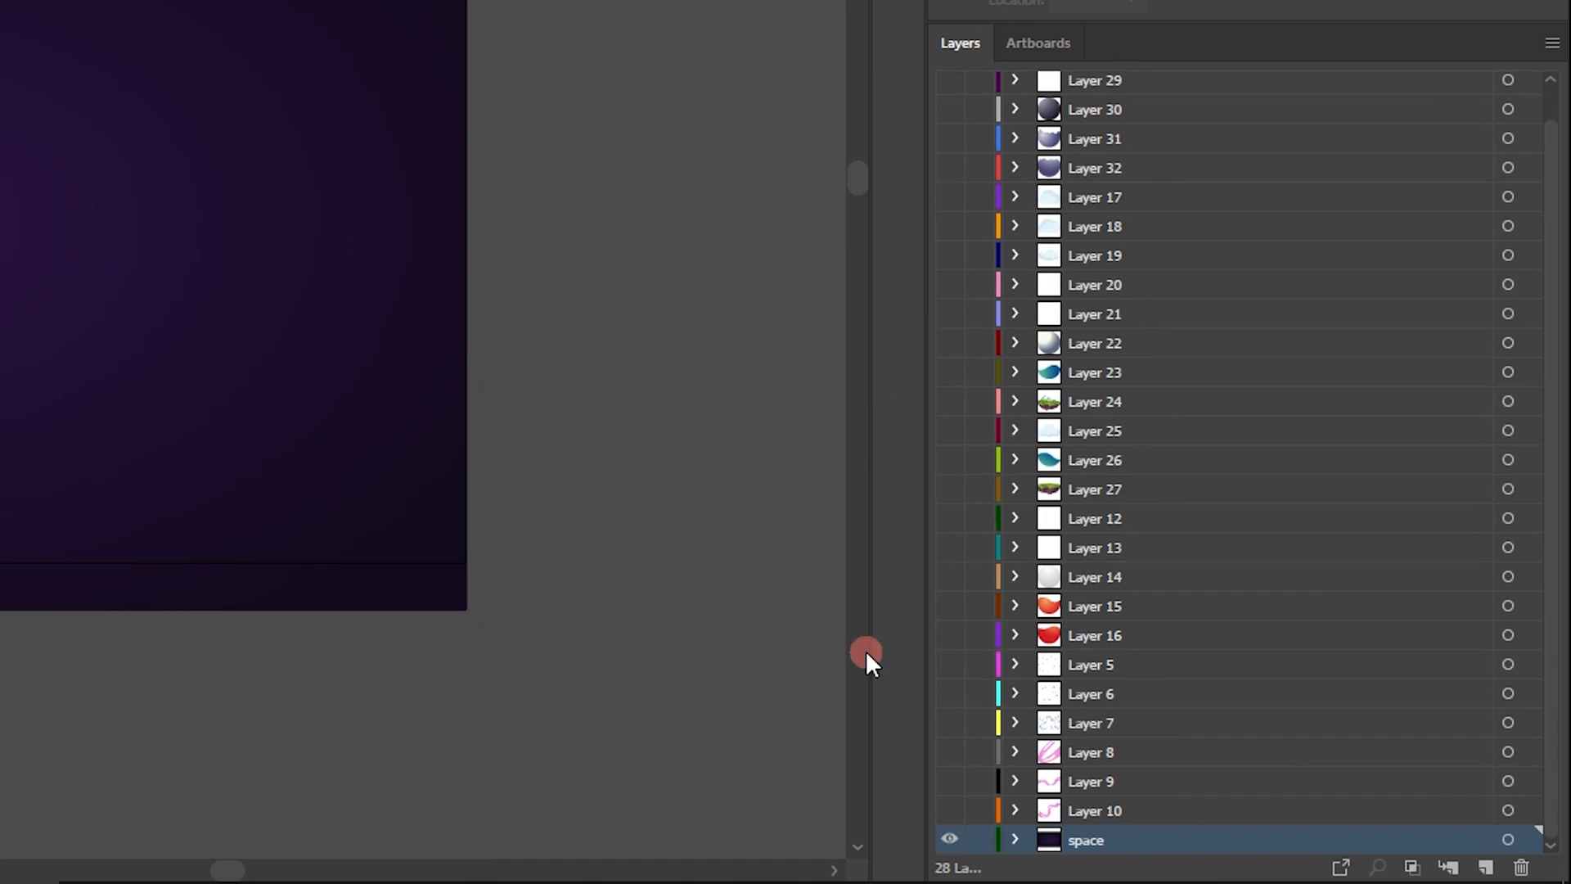
Show Layer 10 and rename it as path 40%.
click(949, 810)
click(1100, 814)
double_click(1108, 839)
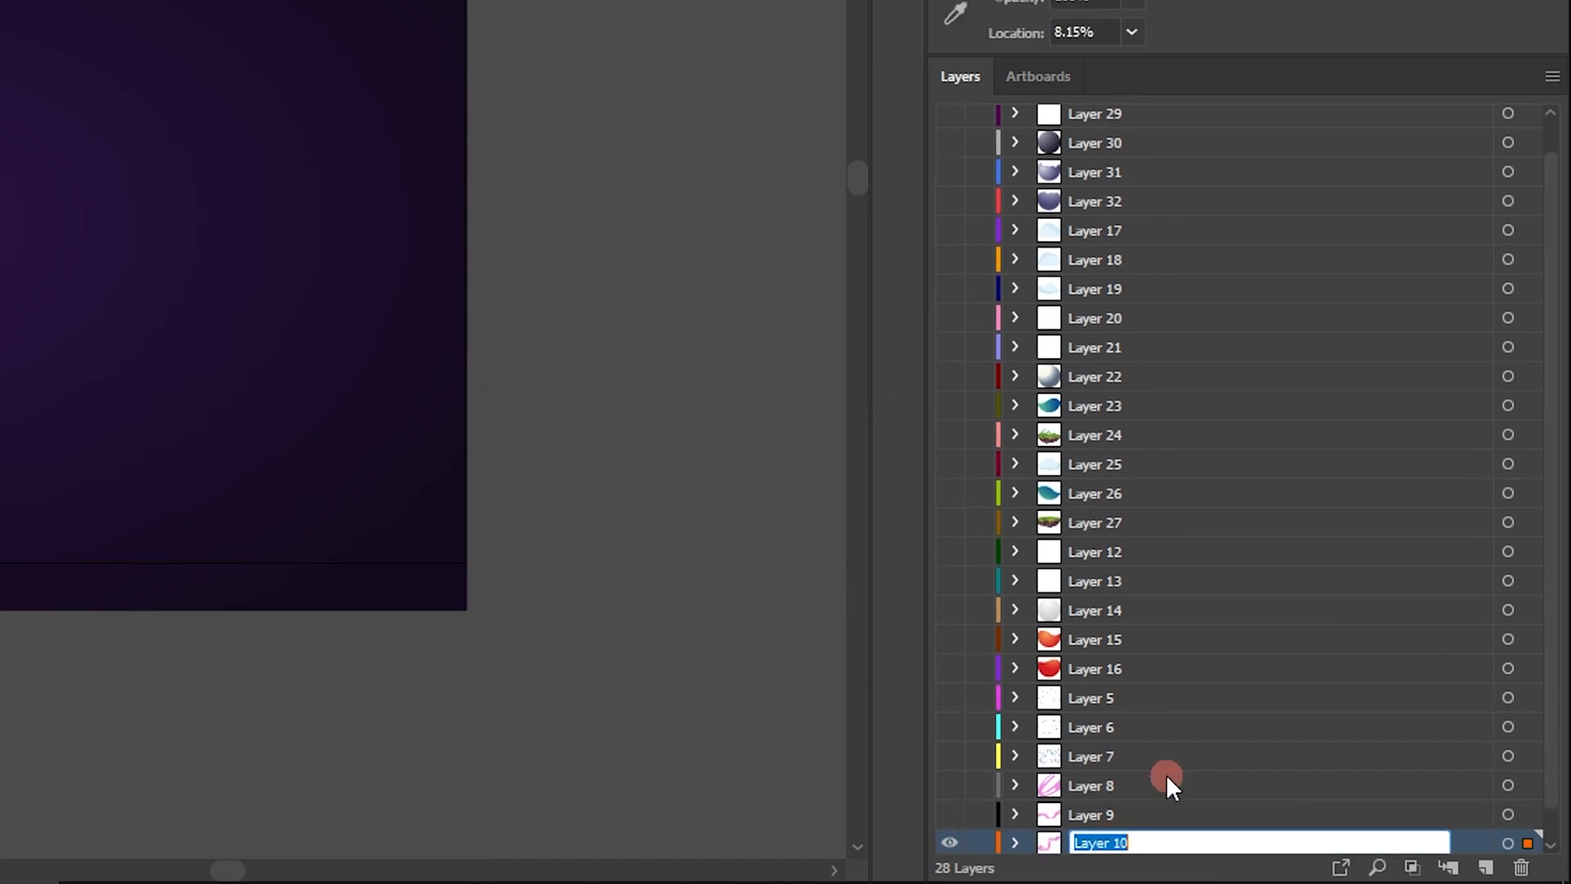
text(path 40%)
key(Return)
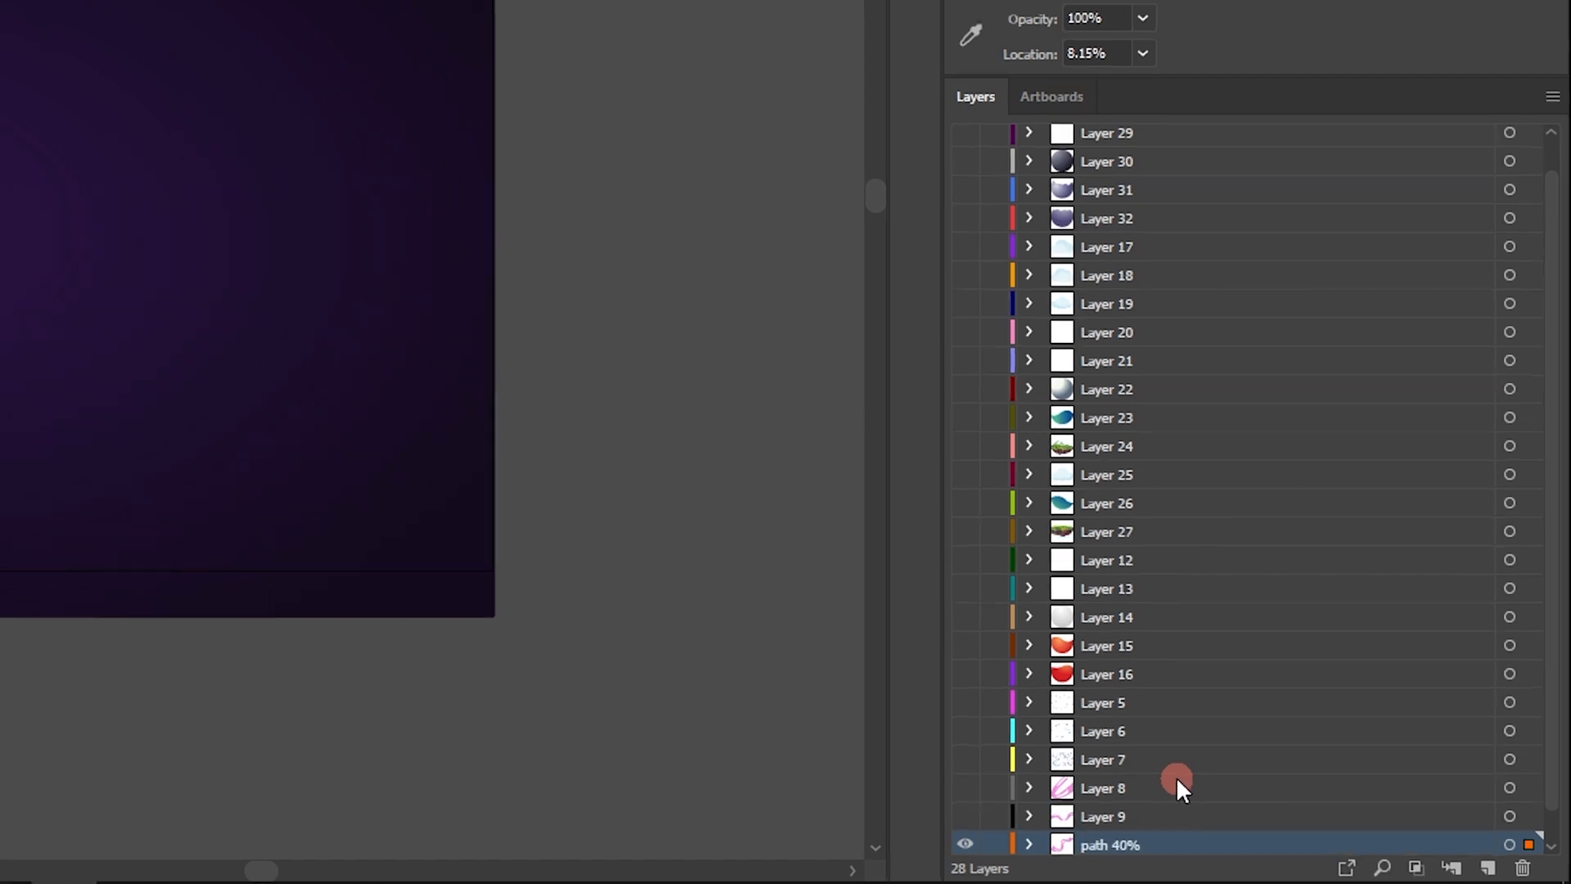
Show Layer 9 and rename it as path2_40%.
click(1207, 843)
double_click(1290, 842)
text(path2_40%)
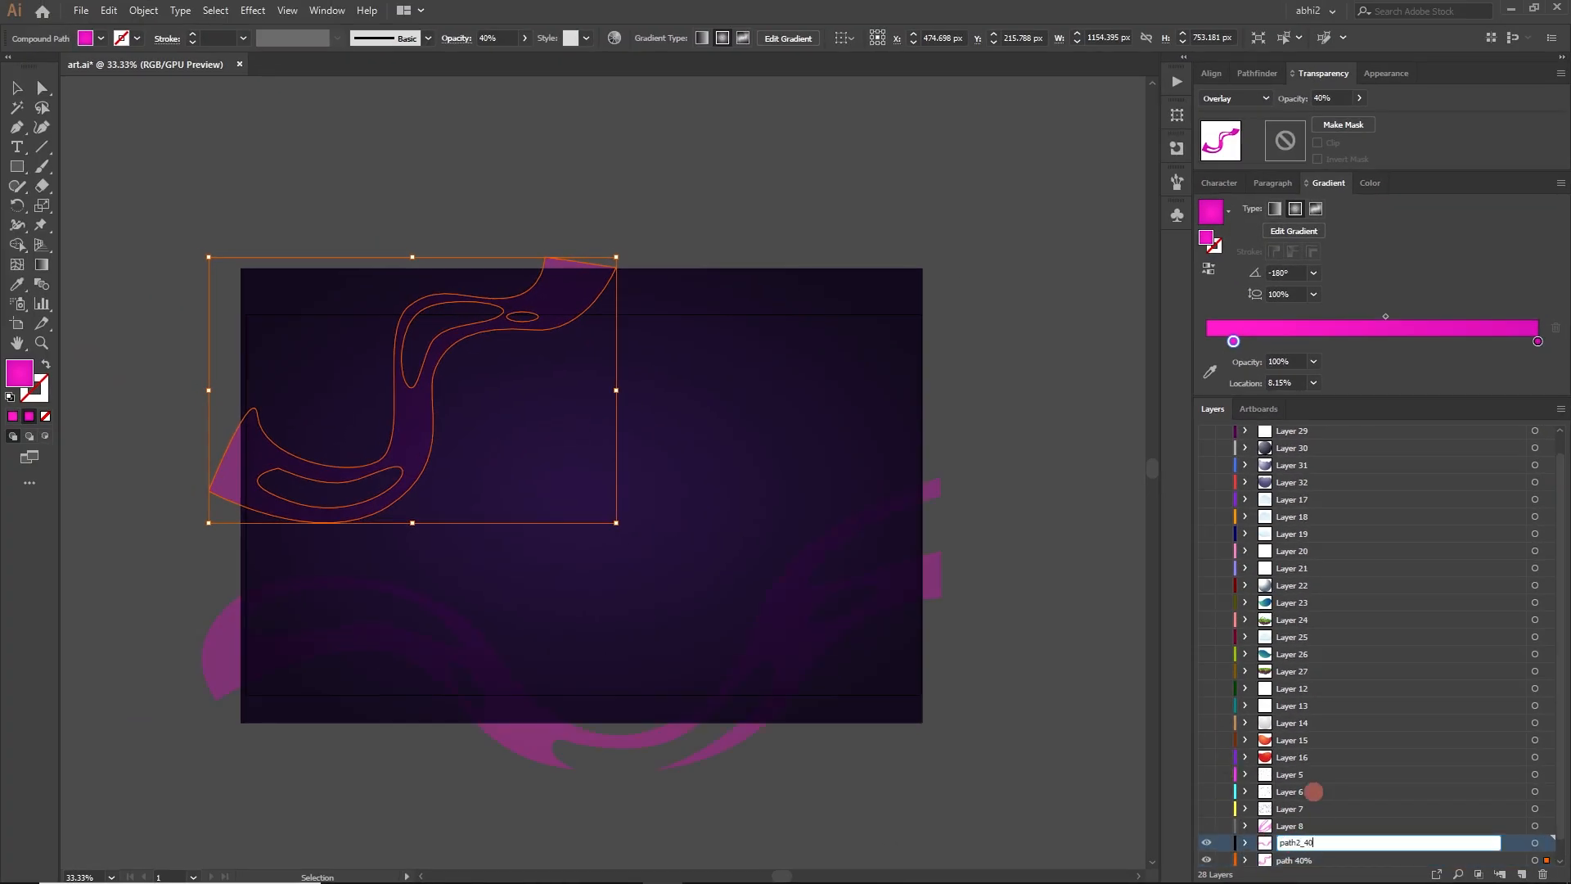
key(Return)
Show Layer 8 and rename it as path 40%.
click(1207, 825)
double_click(1290, 825)
text(path 40%)
key(Return)
Show Layer 7 and rename Layers 7, 6 and 5 as backstars, middle stars and frontstars.
click(1207, 808)
double_click(1290, 791)
double_click(1290, 774)
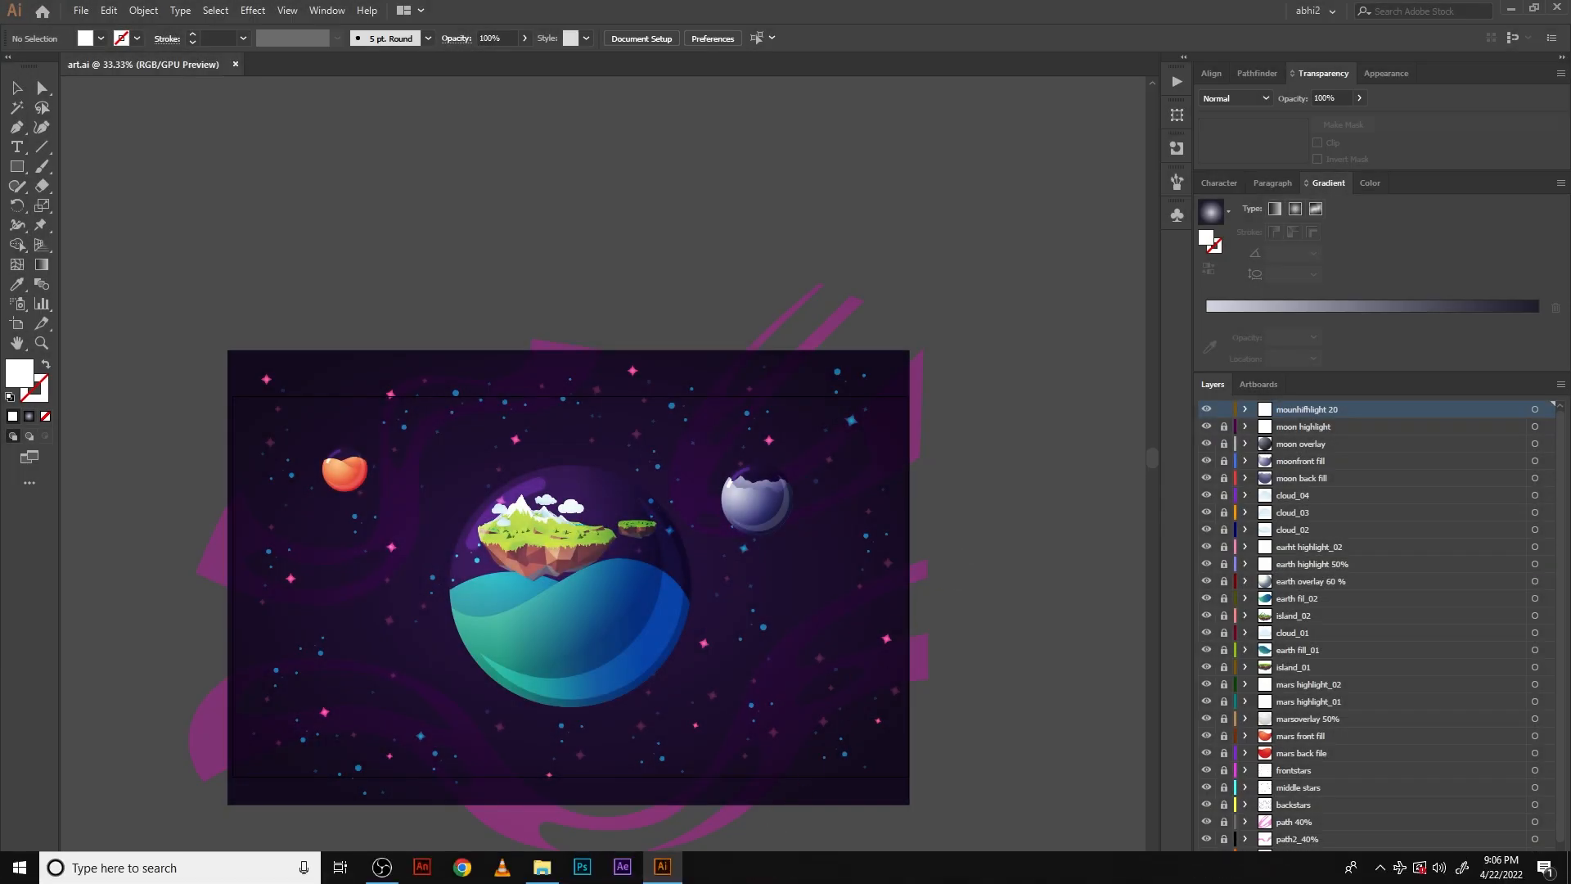
Switch to After Effects and choose art.ai as the file to import.
click(625, 869)
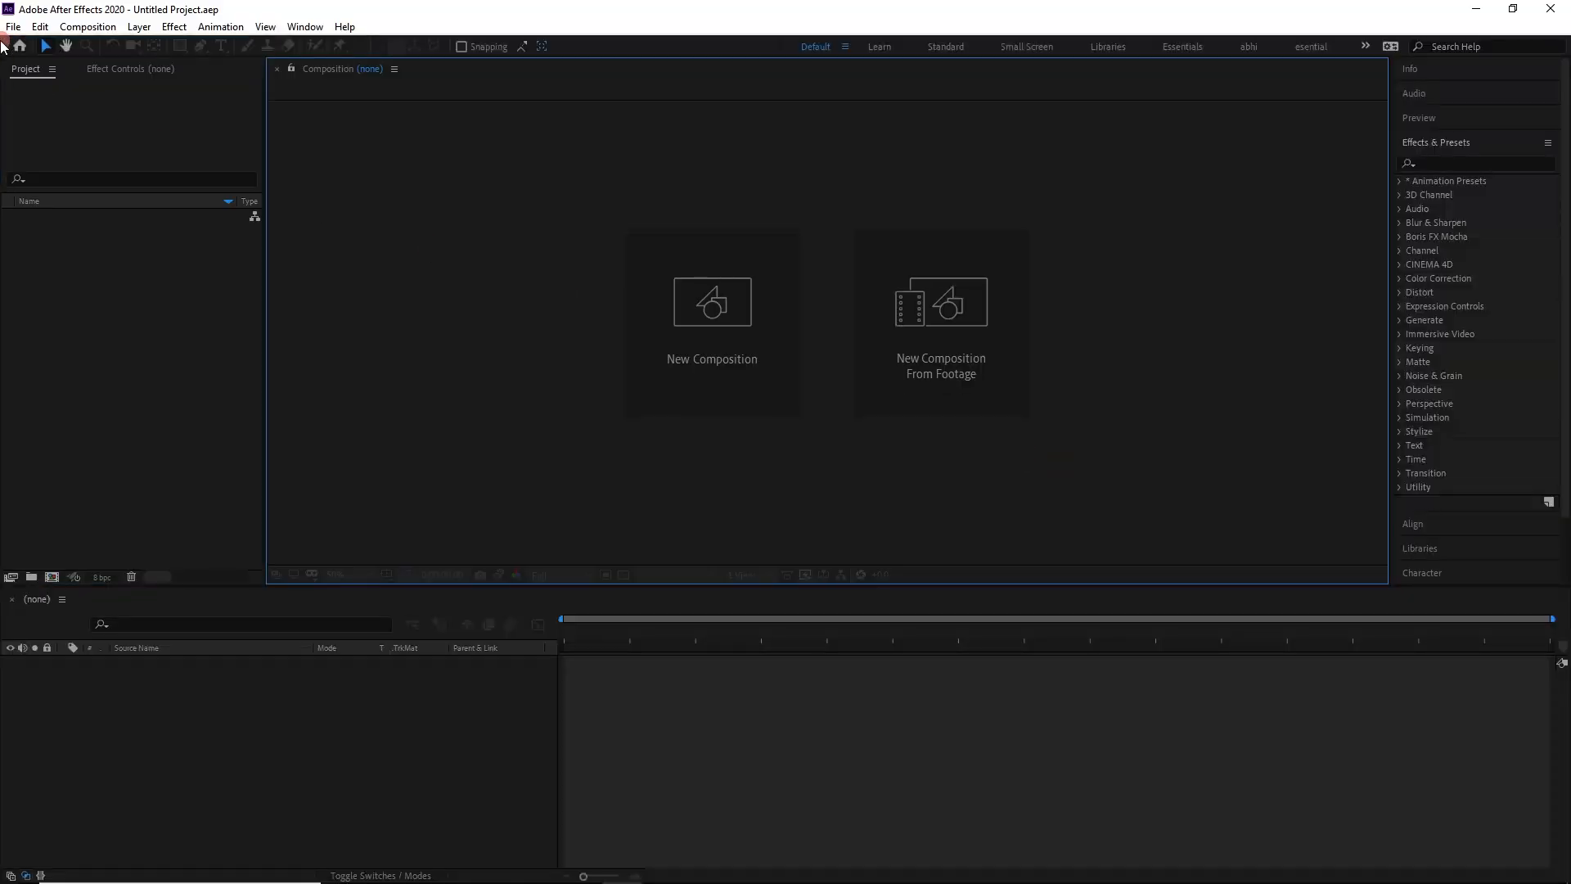
click(14, 26)
mouse_move(123, 255)
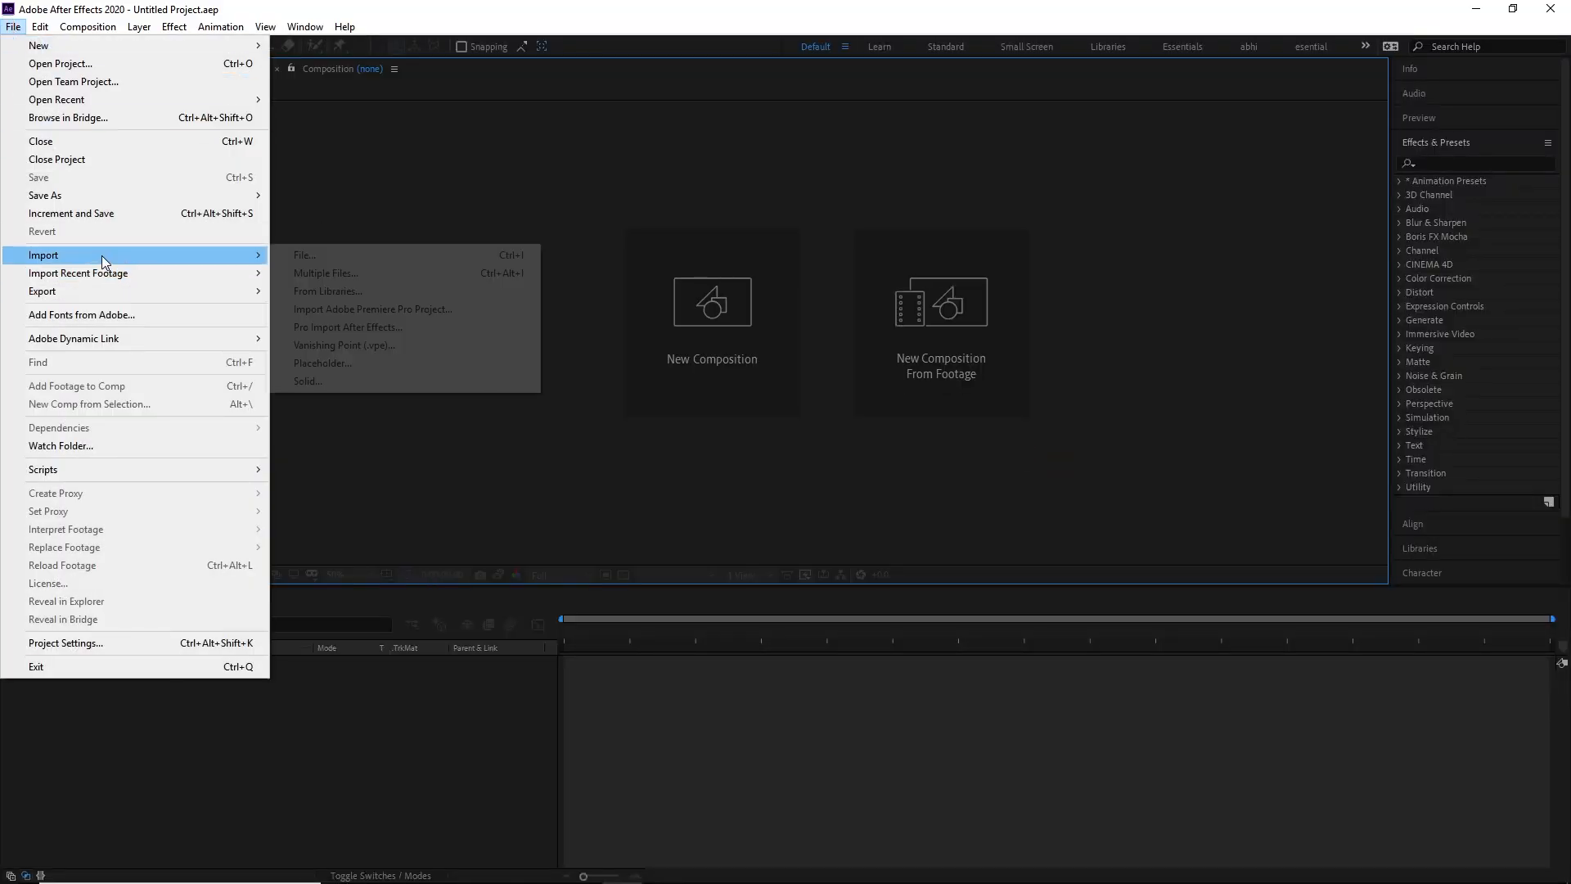
click(326, 252)
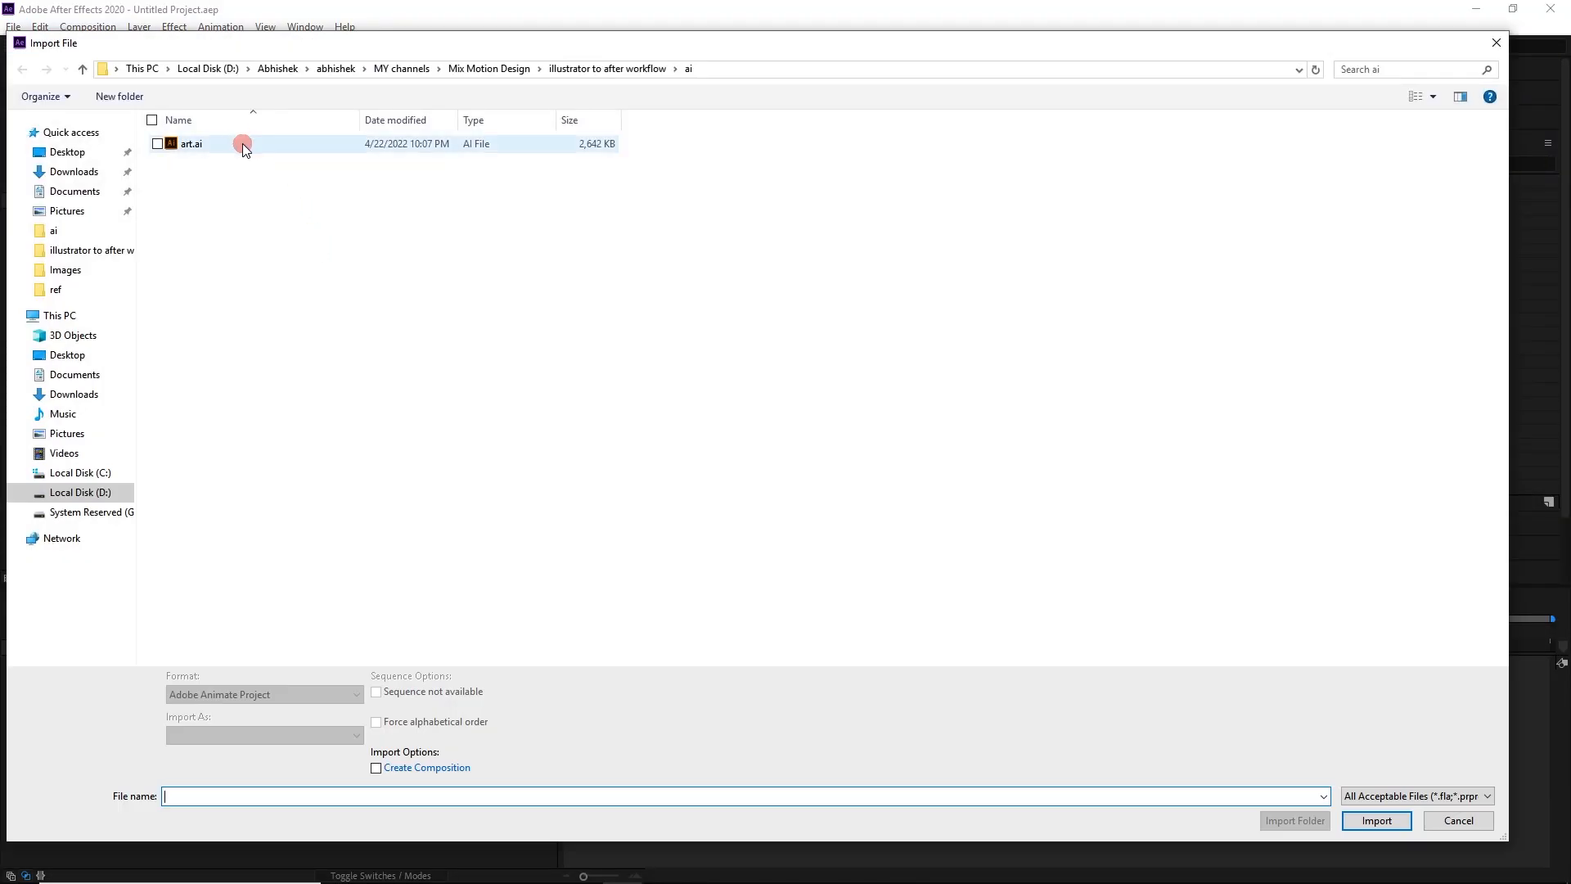
double_click(242, 140)
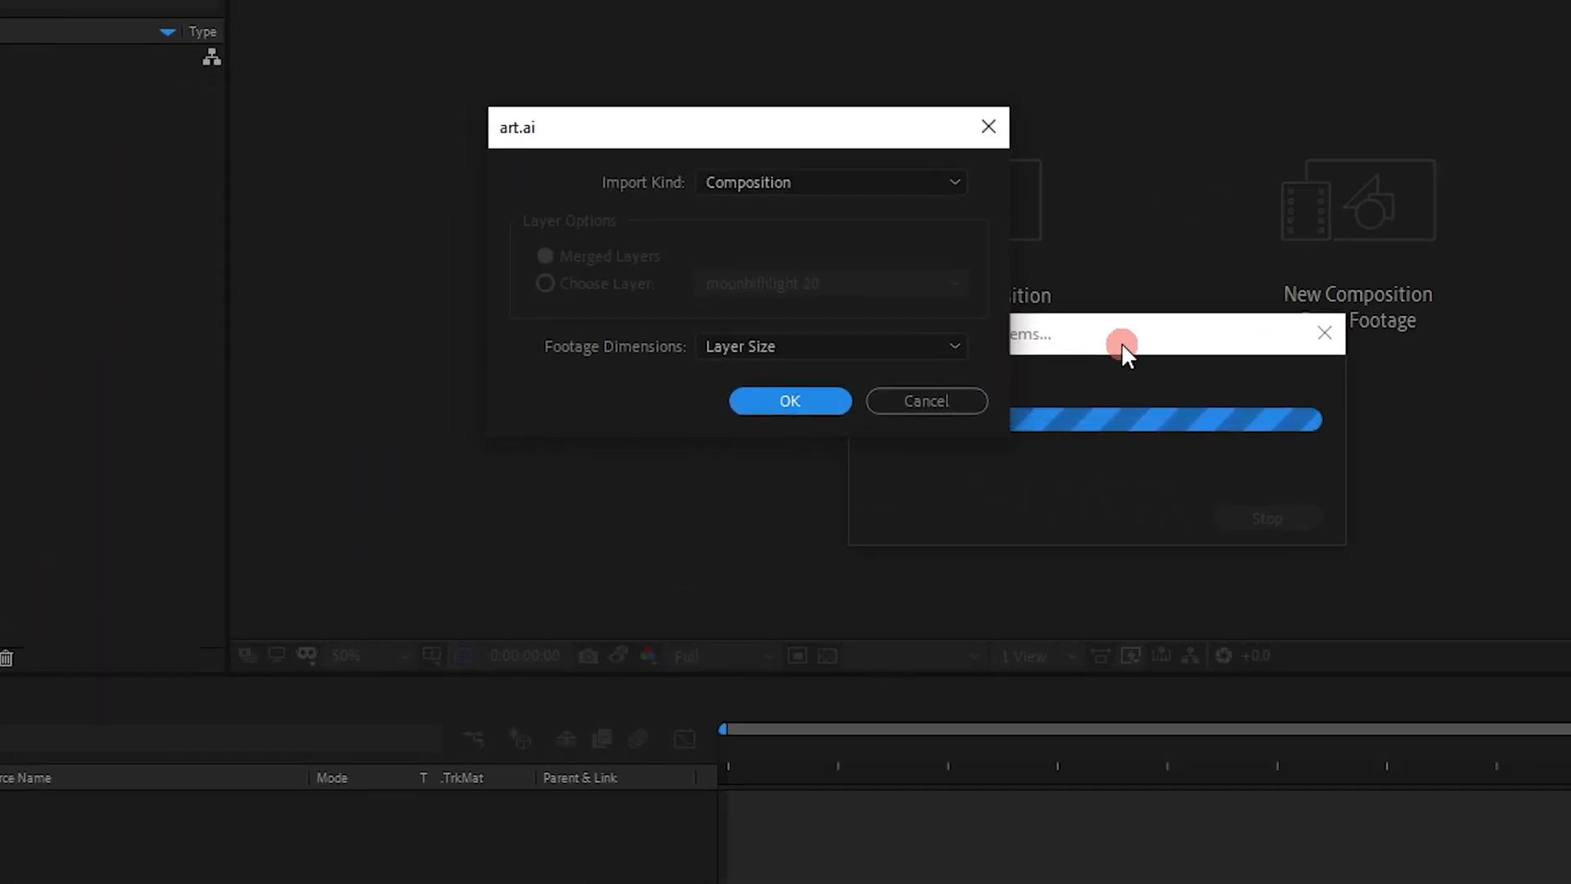
Try the Footage import kind with the single-layer choice, and return the import kind to Composition.
click(915, 186)
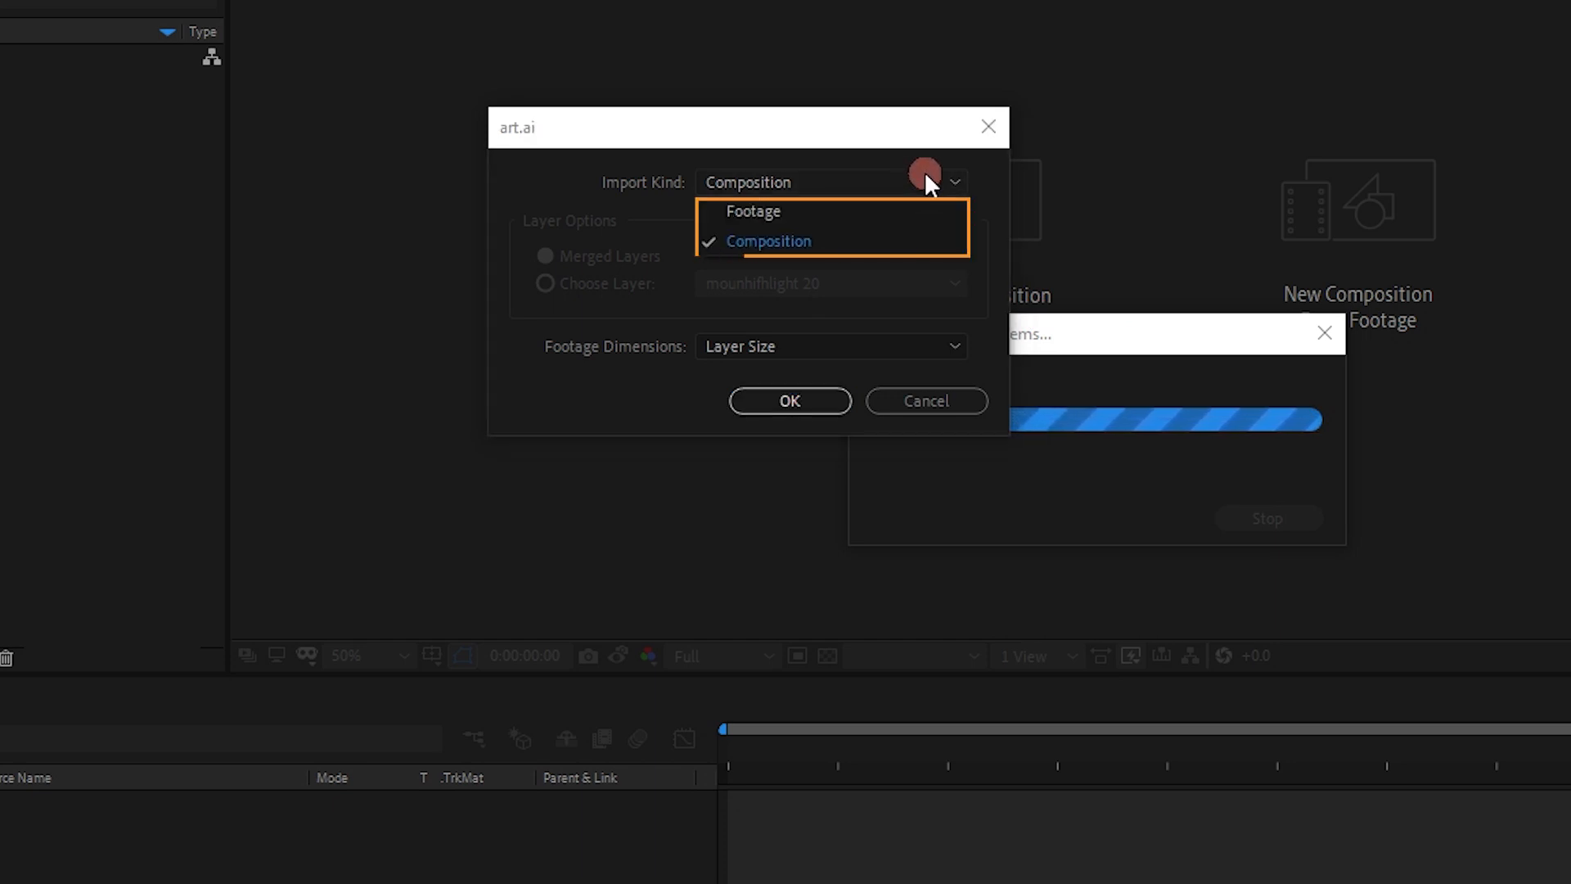
click(916, 212)
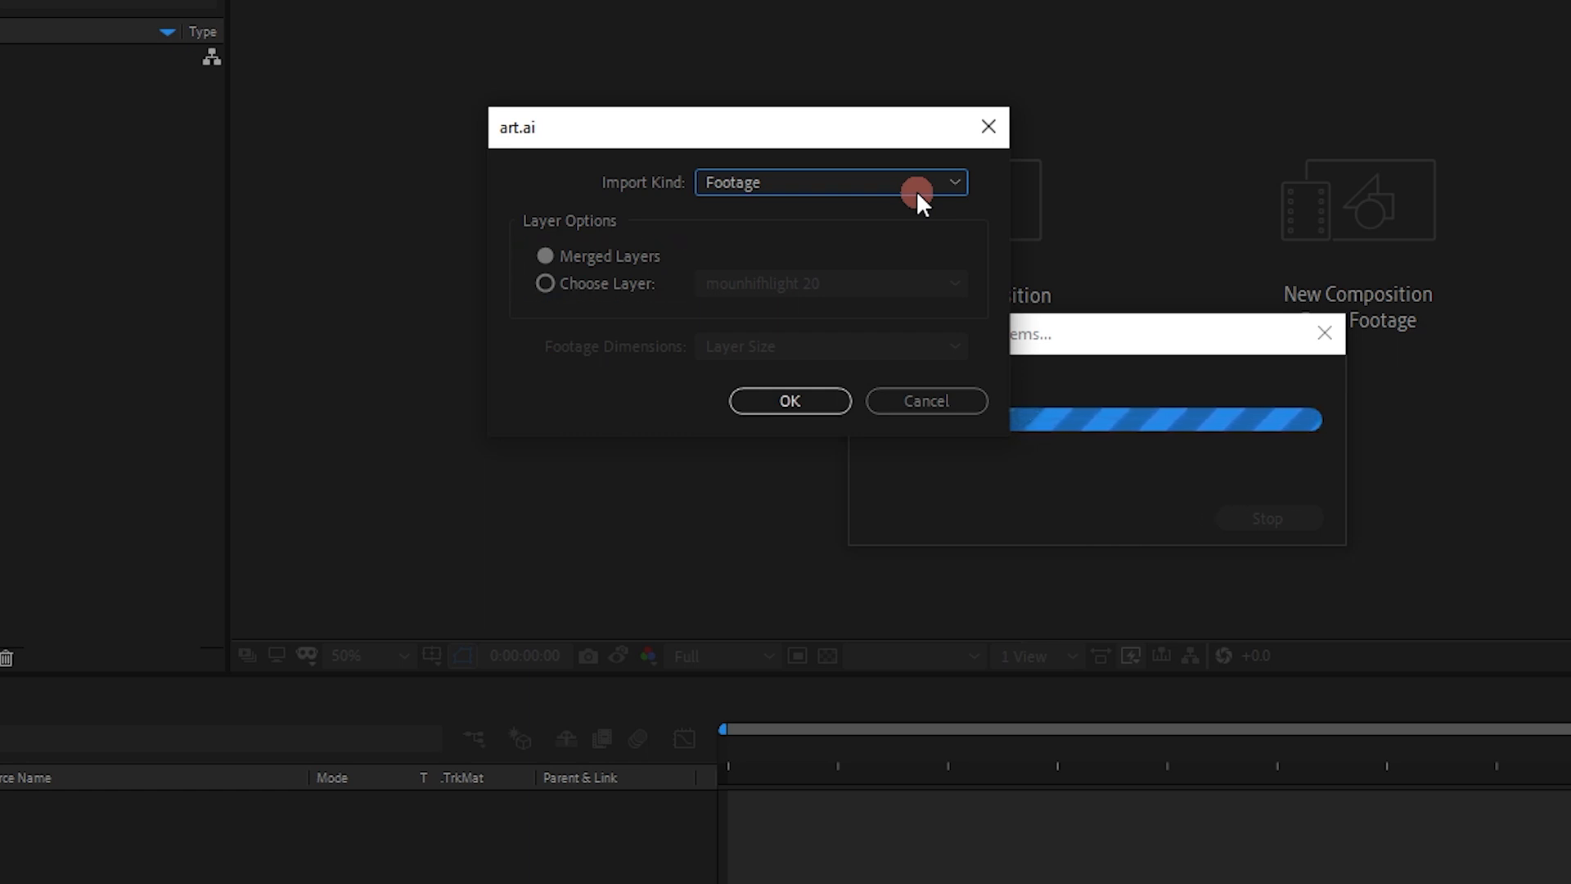
click(604, 284)
click(769, 283)
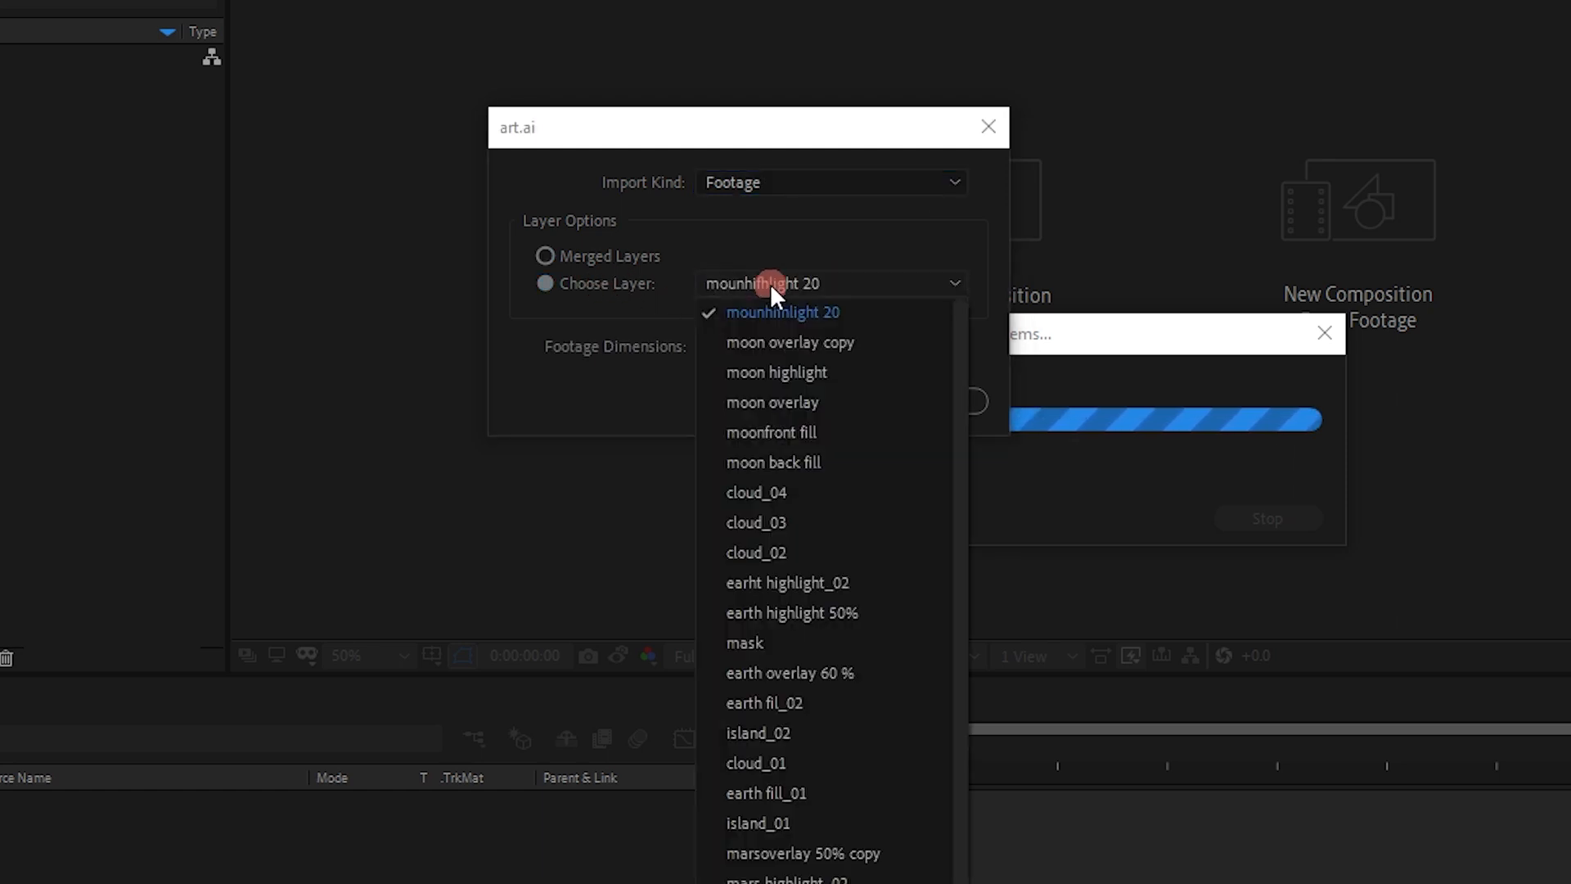
click(885, 200)
click(882, 180)
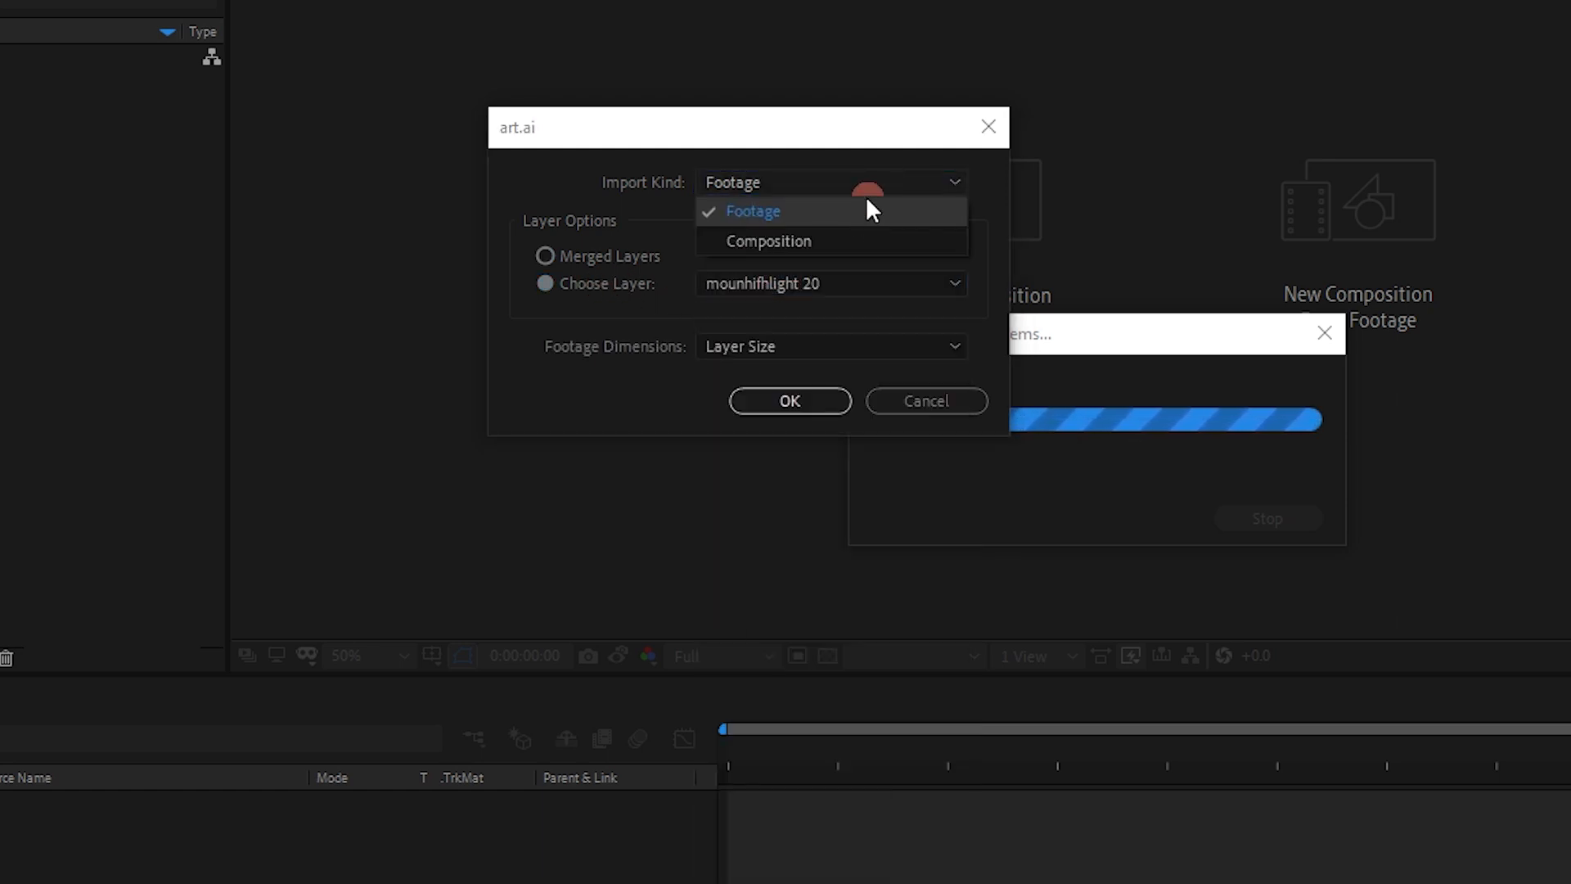
click(847, 237)
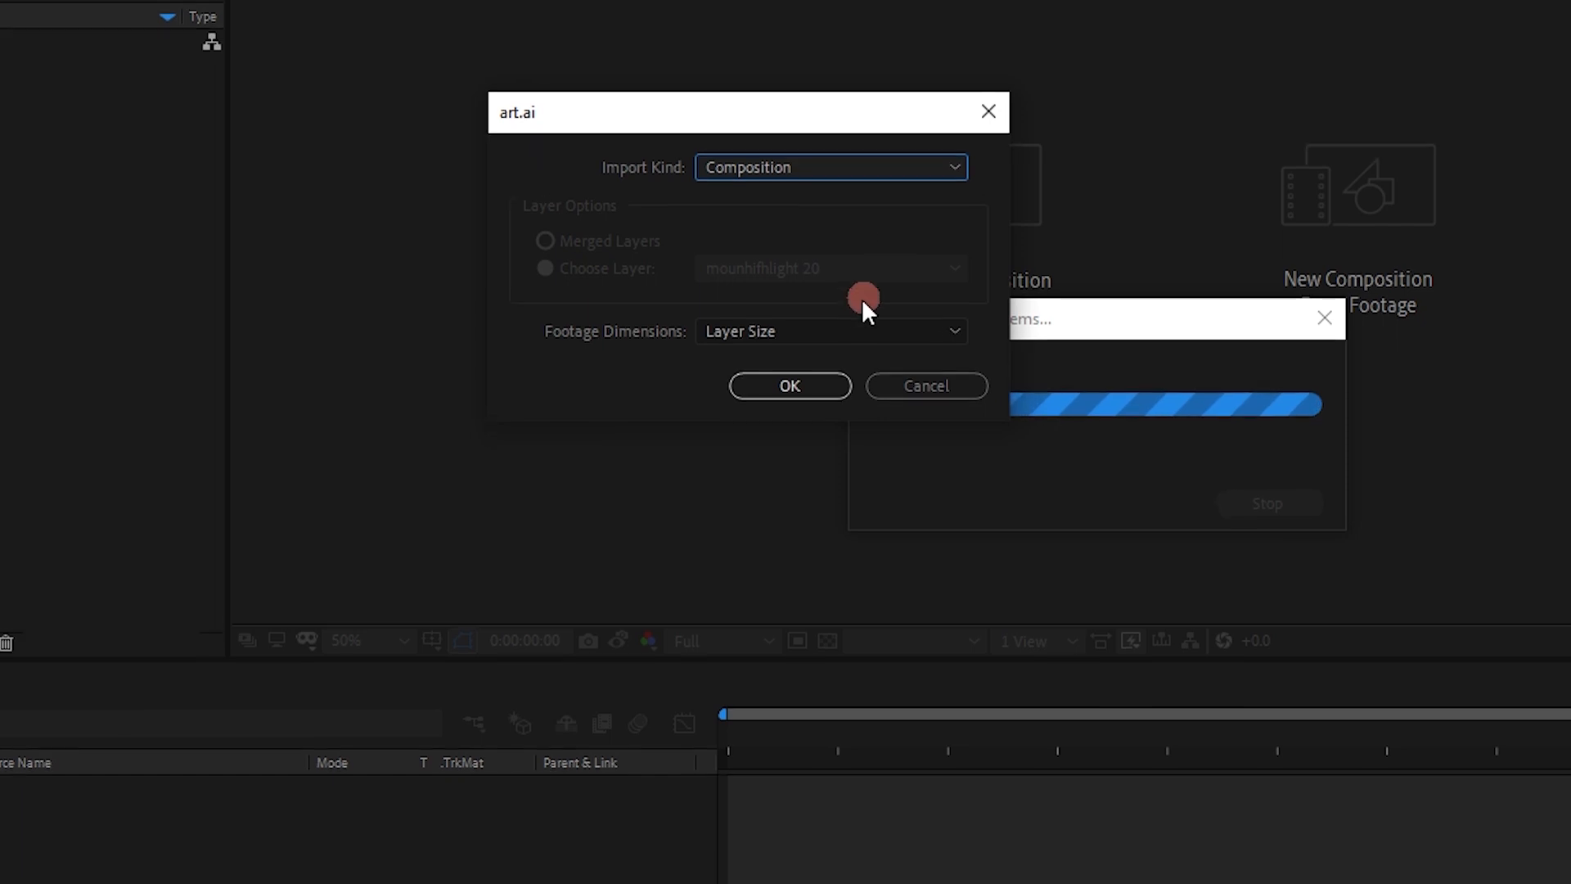
Import art.ai as a composition with footage dimensions set to Layer Size, and open the art composition.
click(842, 344)
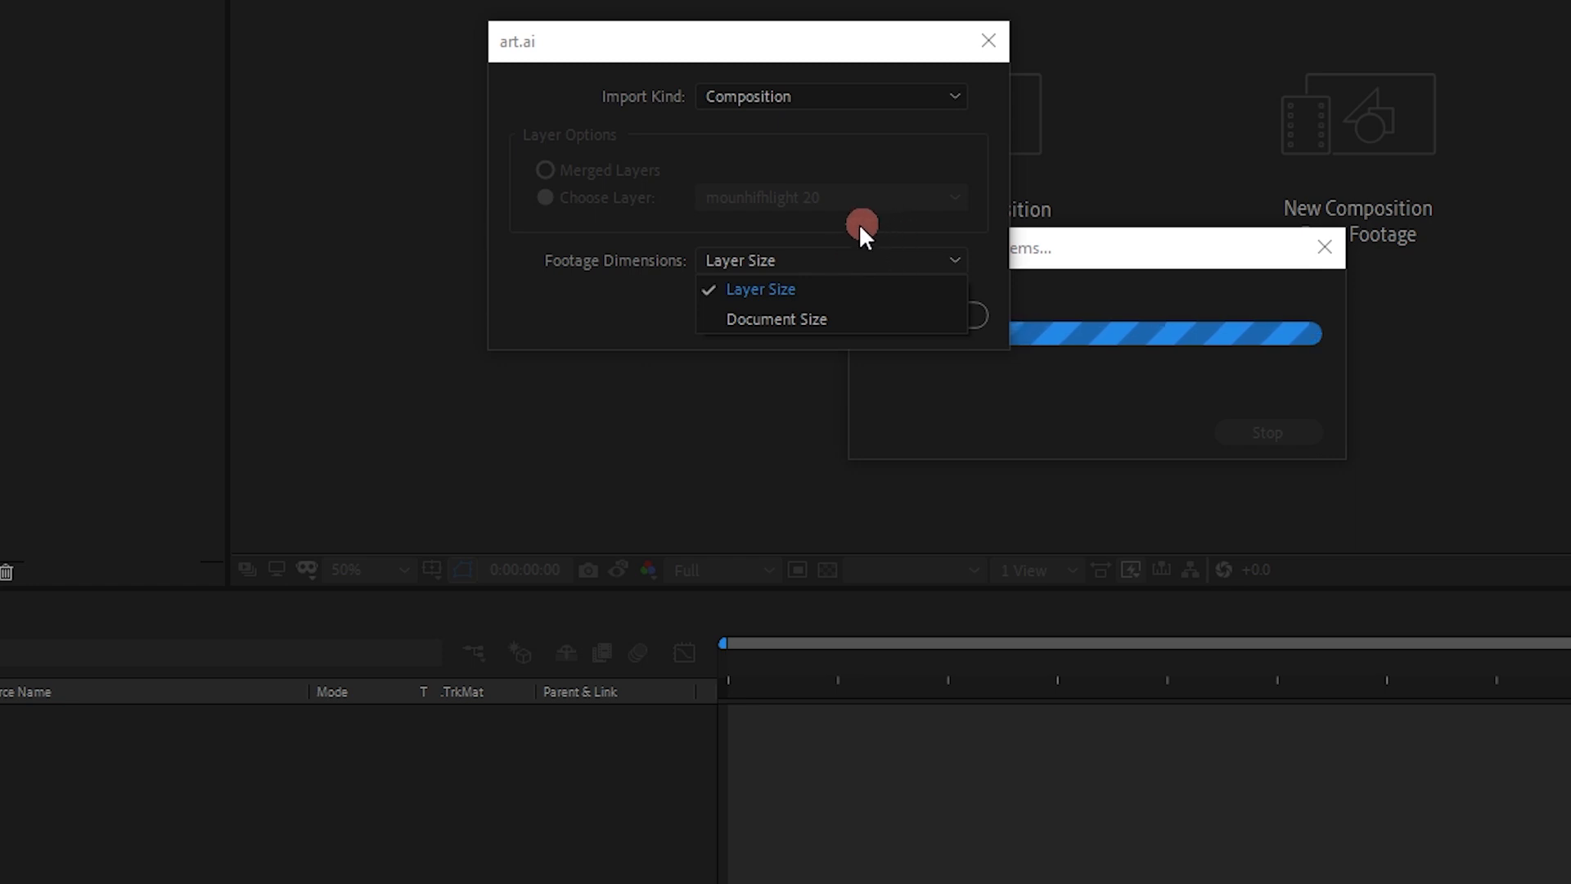
click(828, 288)
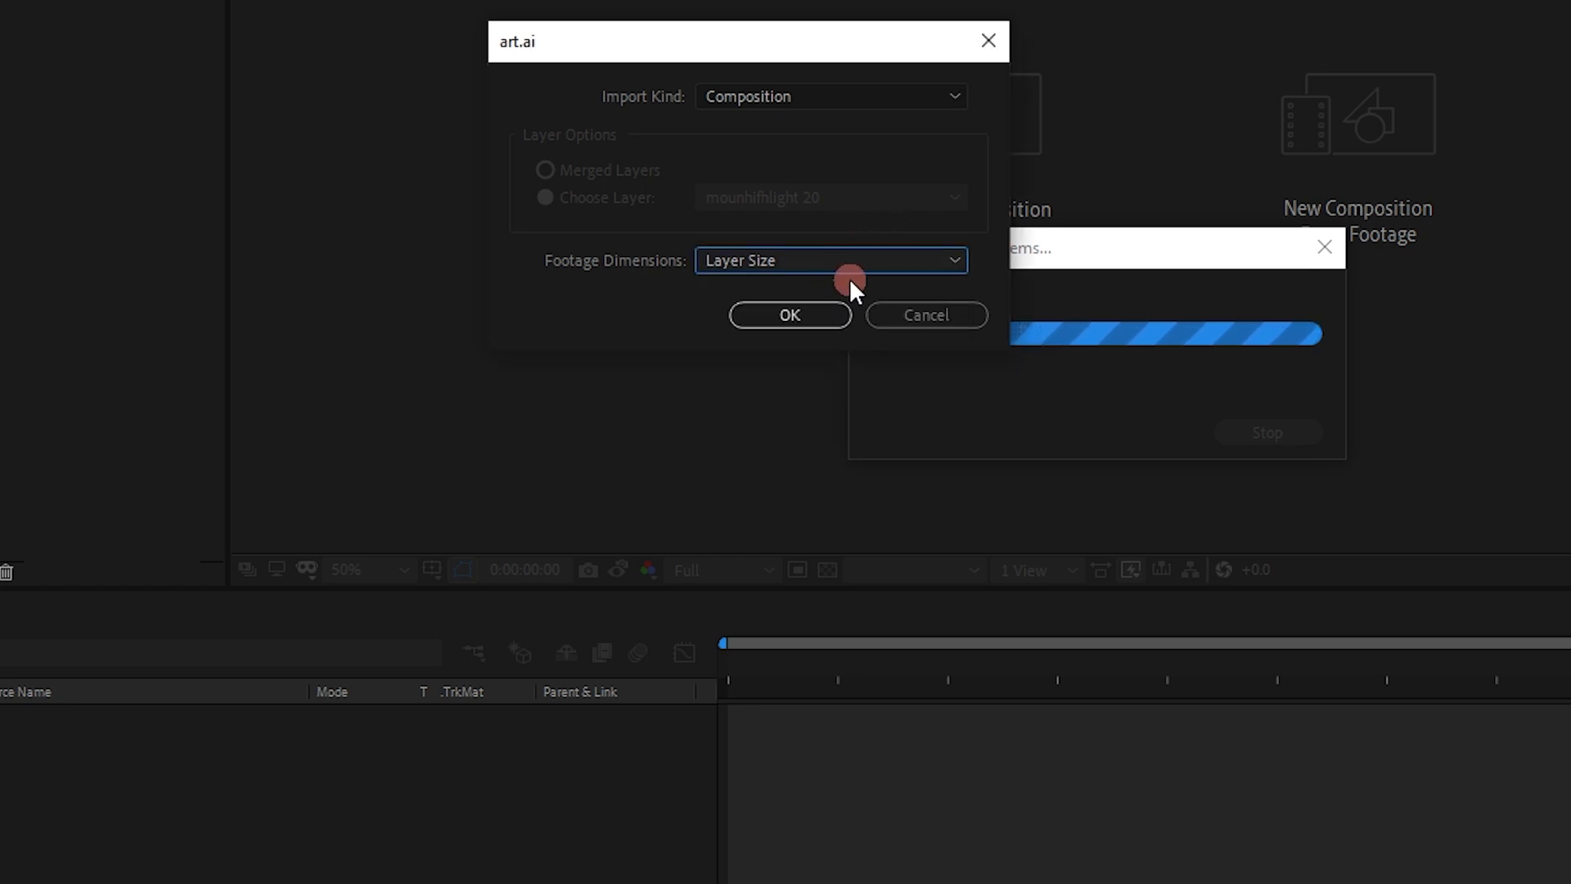
click(807, 314)
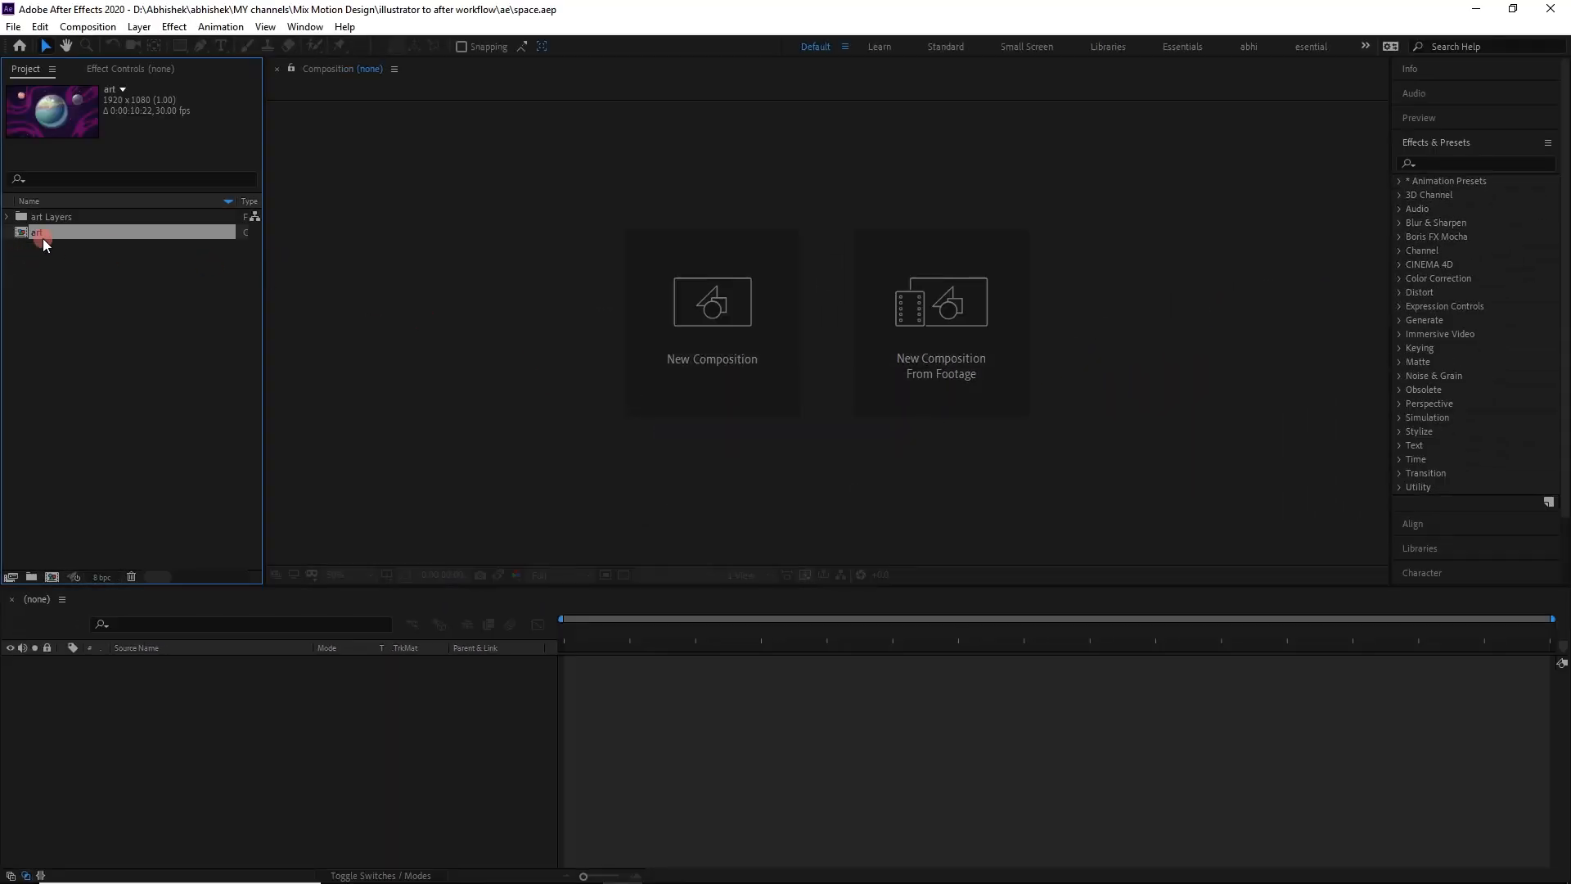
double_click(82, 233)
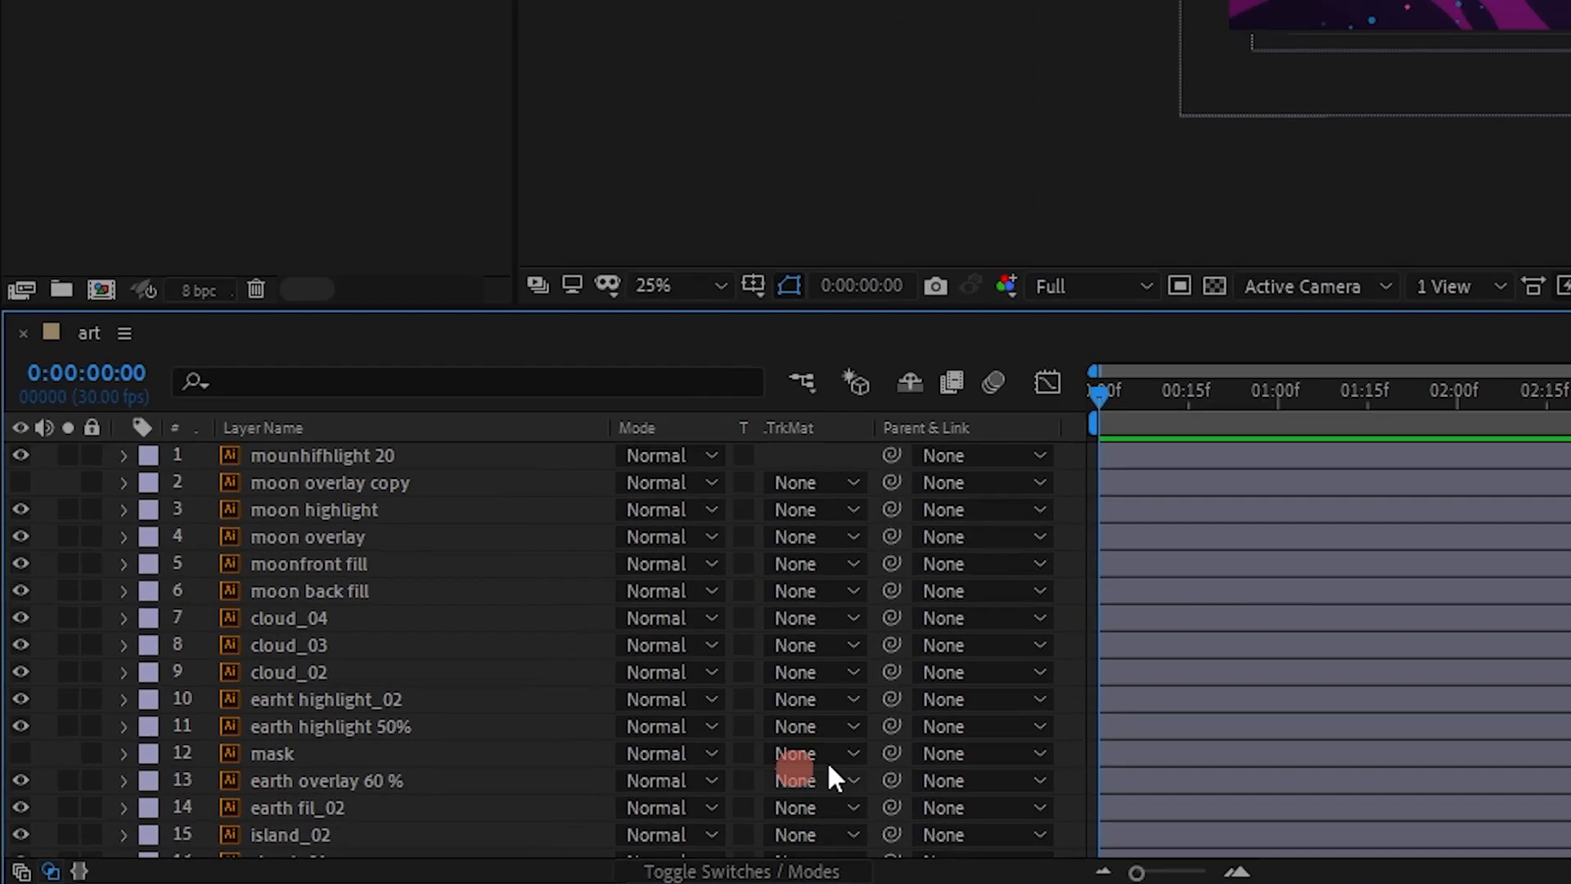
Toggle the art composition's timeline columns between layer switches and blending modes.
scroll(548, 646, down, 8)
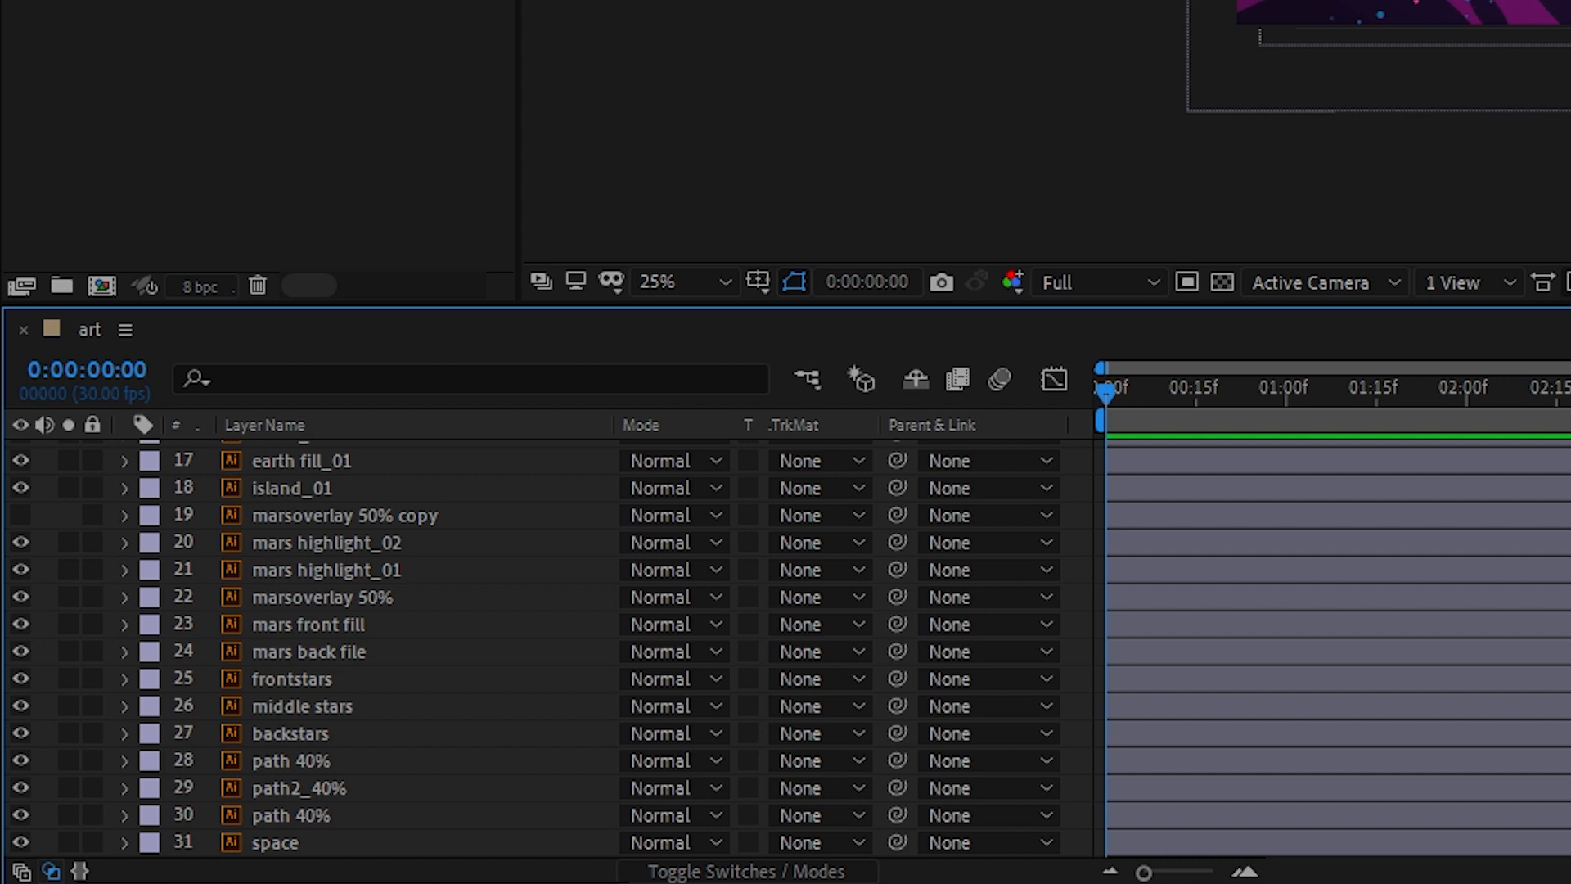
click(710, 873)
click(710, 873)
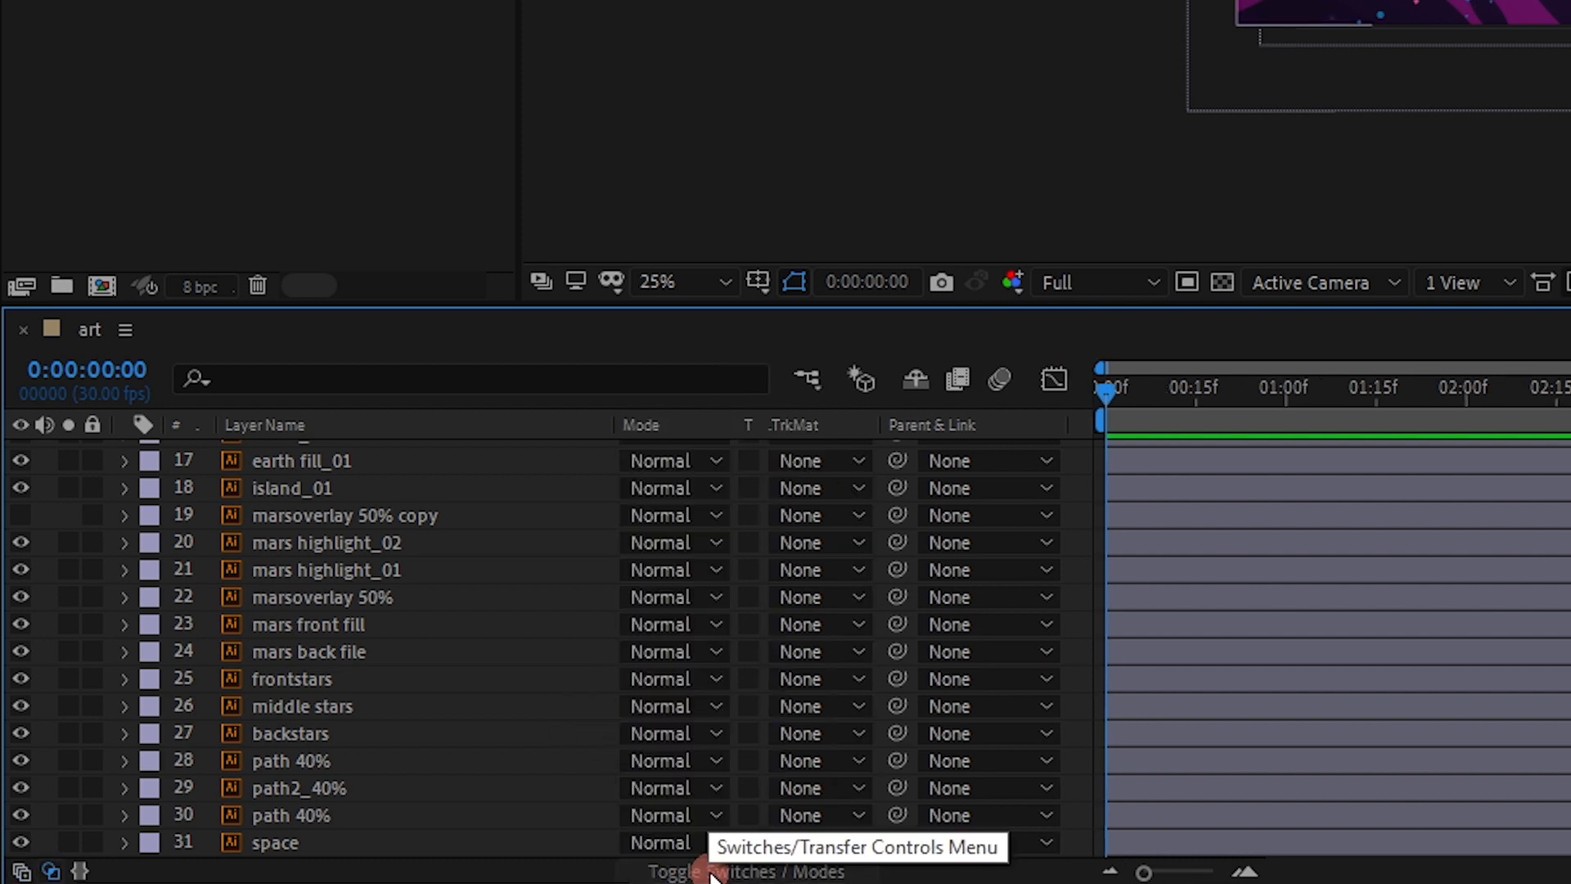
click(709, 874)
click(706, 872)
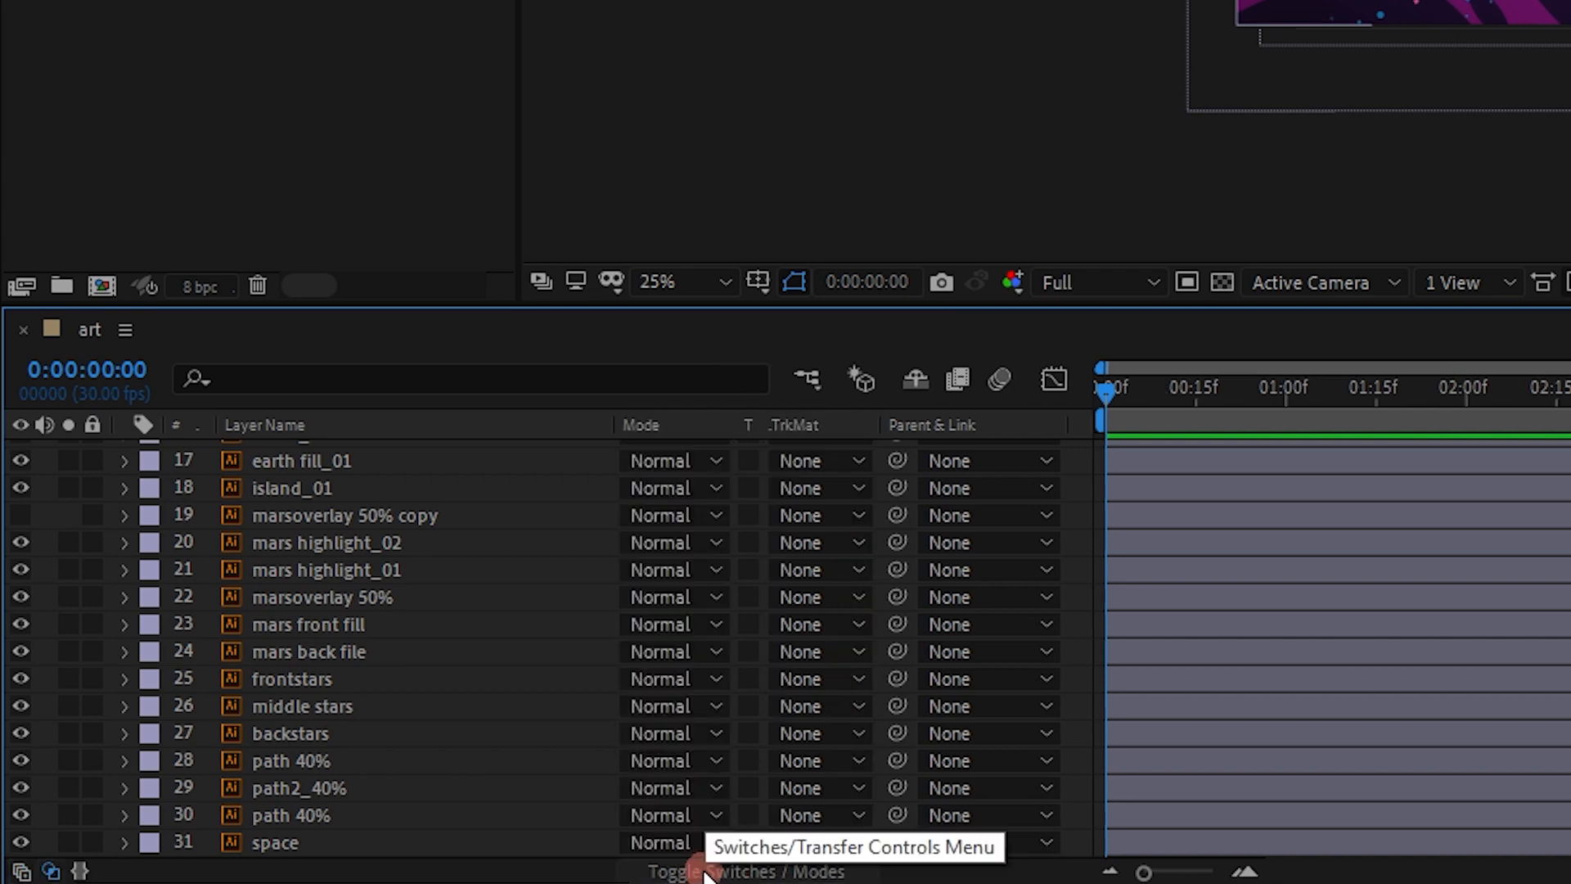
Set the blending mode of the three path layers above space to Overlay, and select the marsoverlay 50% layer.
click(519, 815)
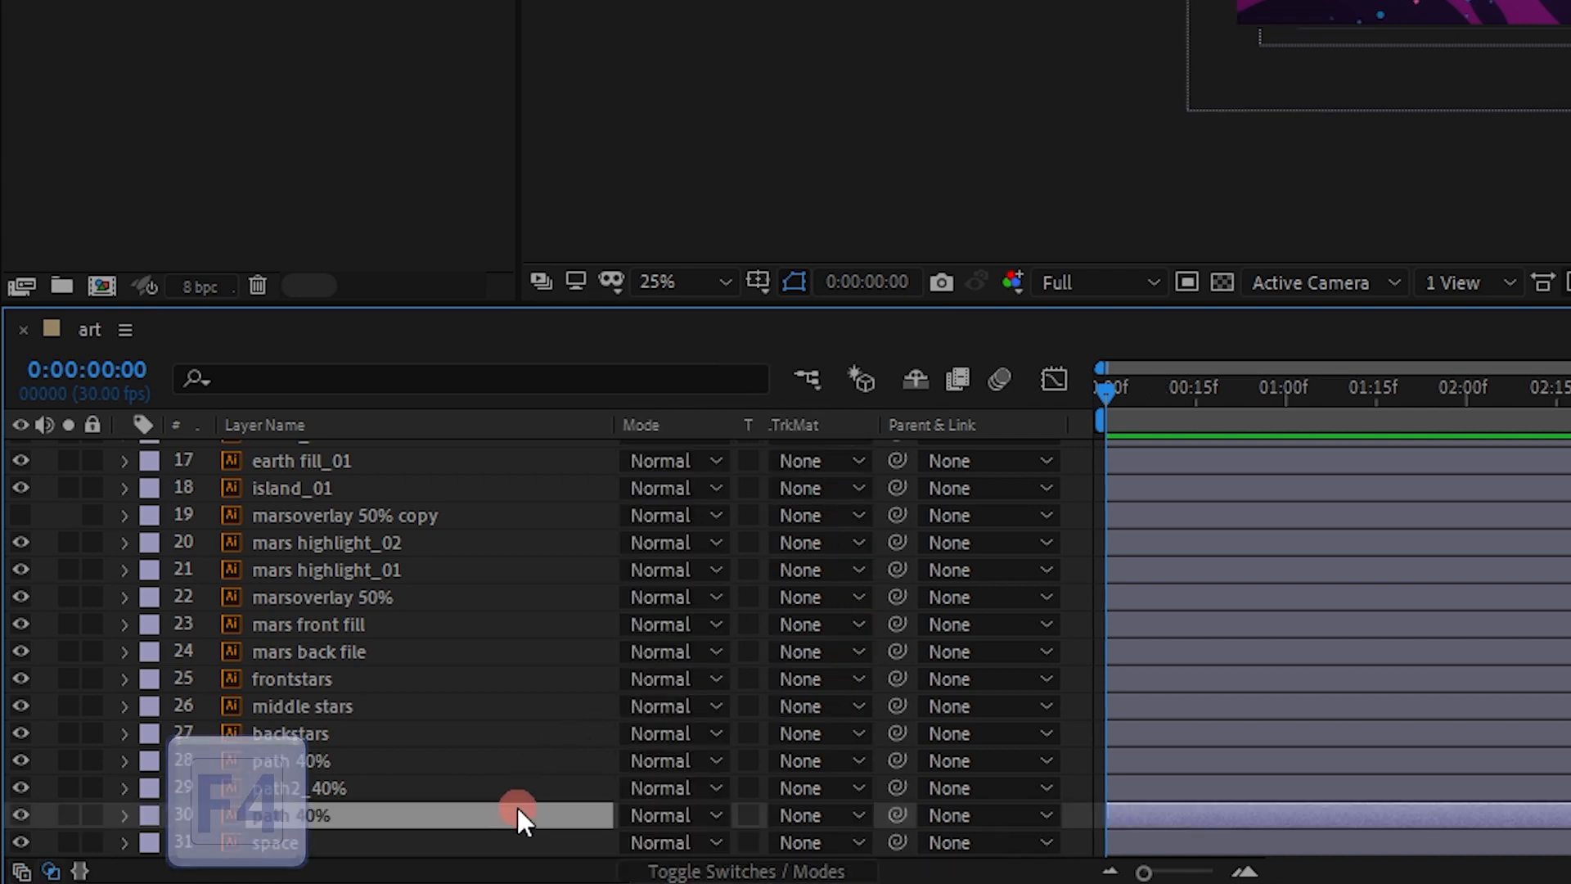
shift+click(503, 760)
click(661, 760)
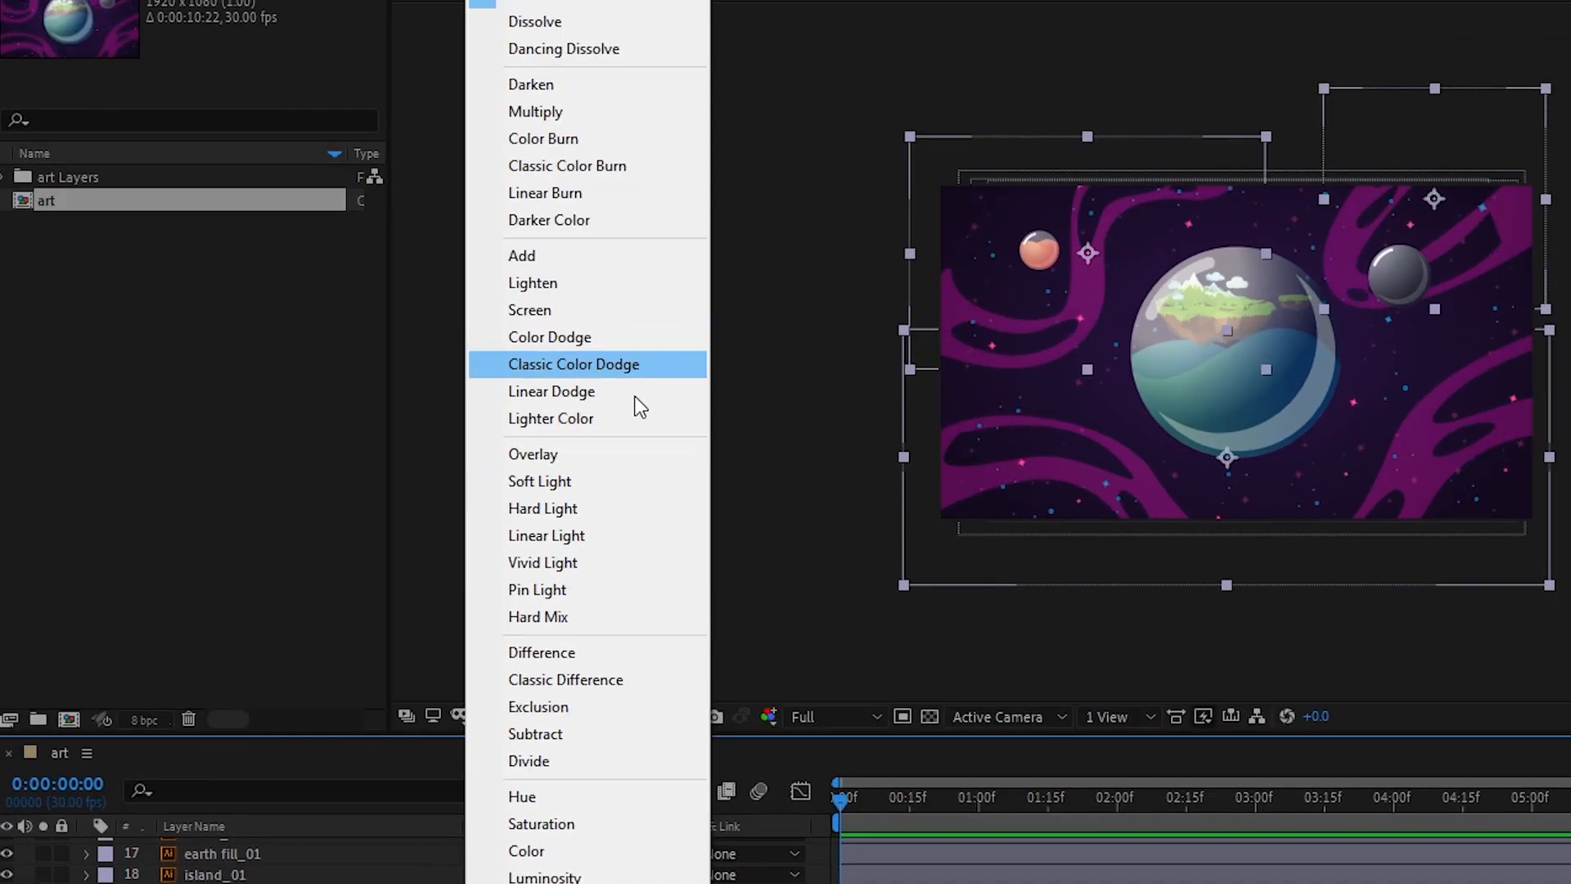
click(614, 469)
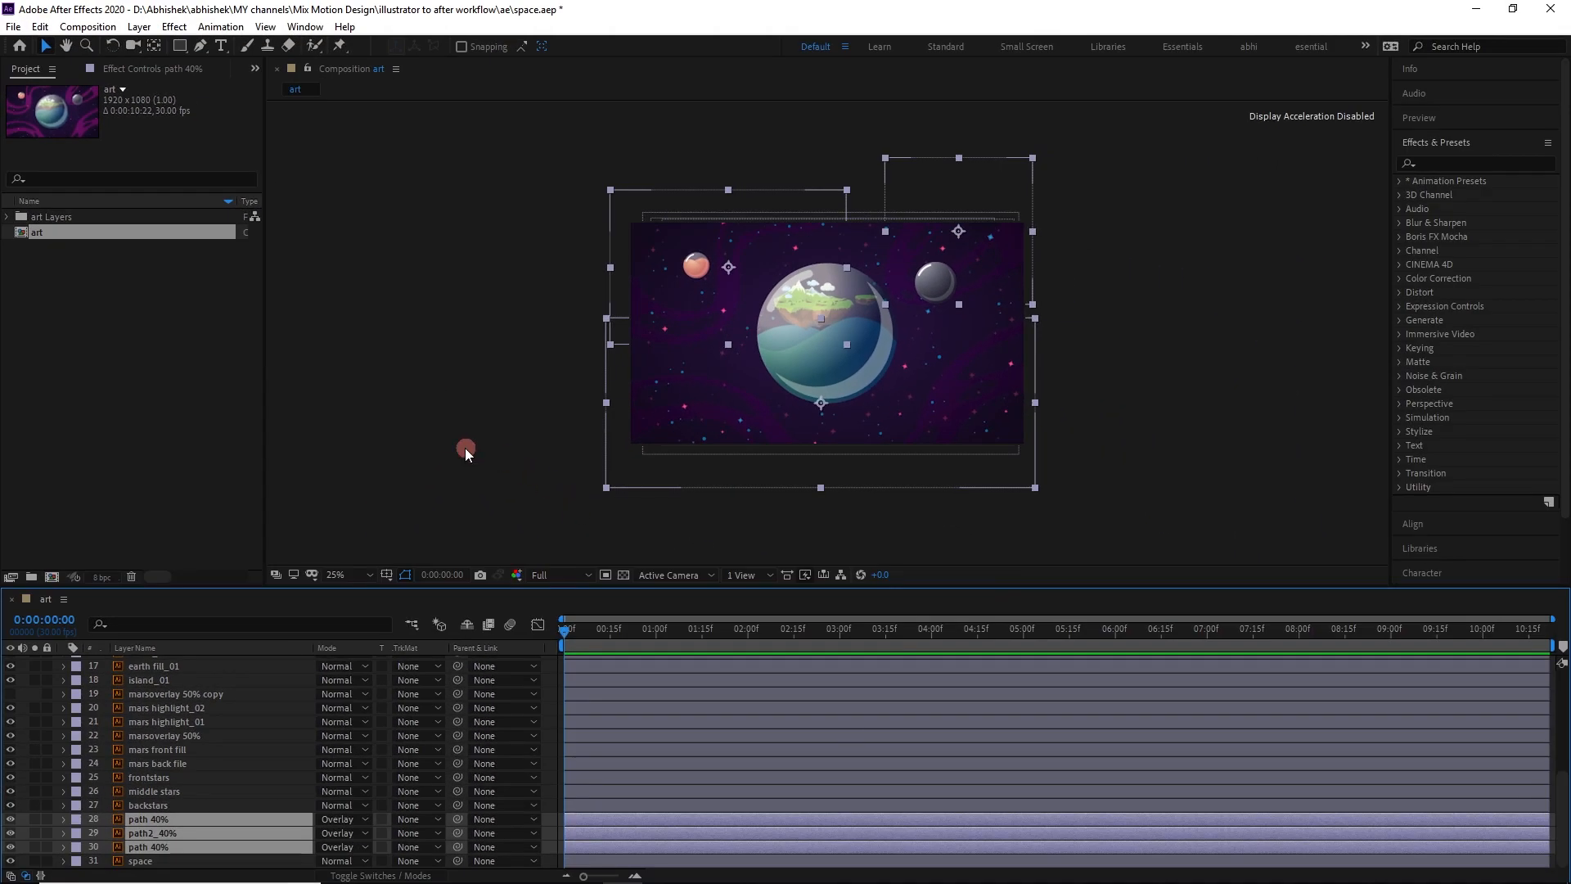
click(209, 735)
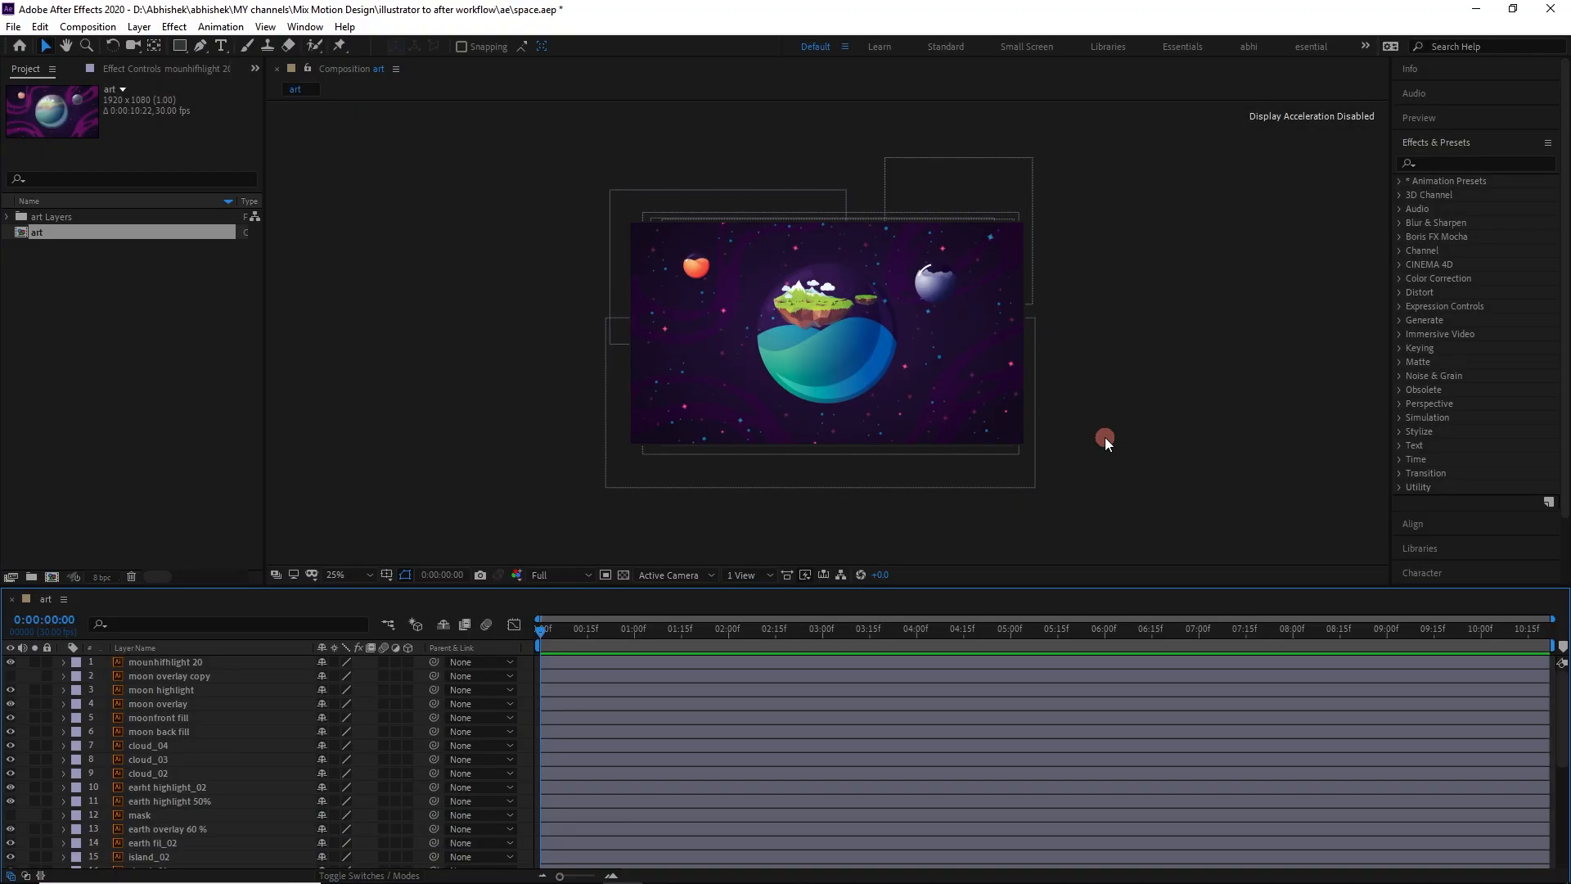
Return the timeline columns to layer switches and enable Continuously Rasterize on all layers of the art composition.
key(F4)
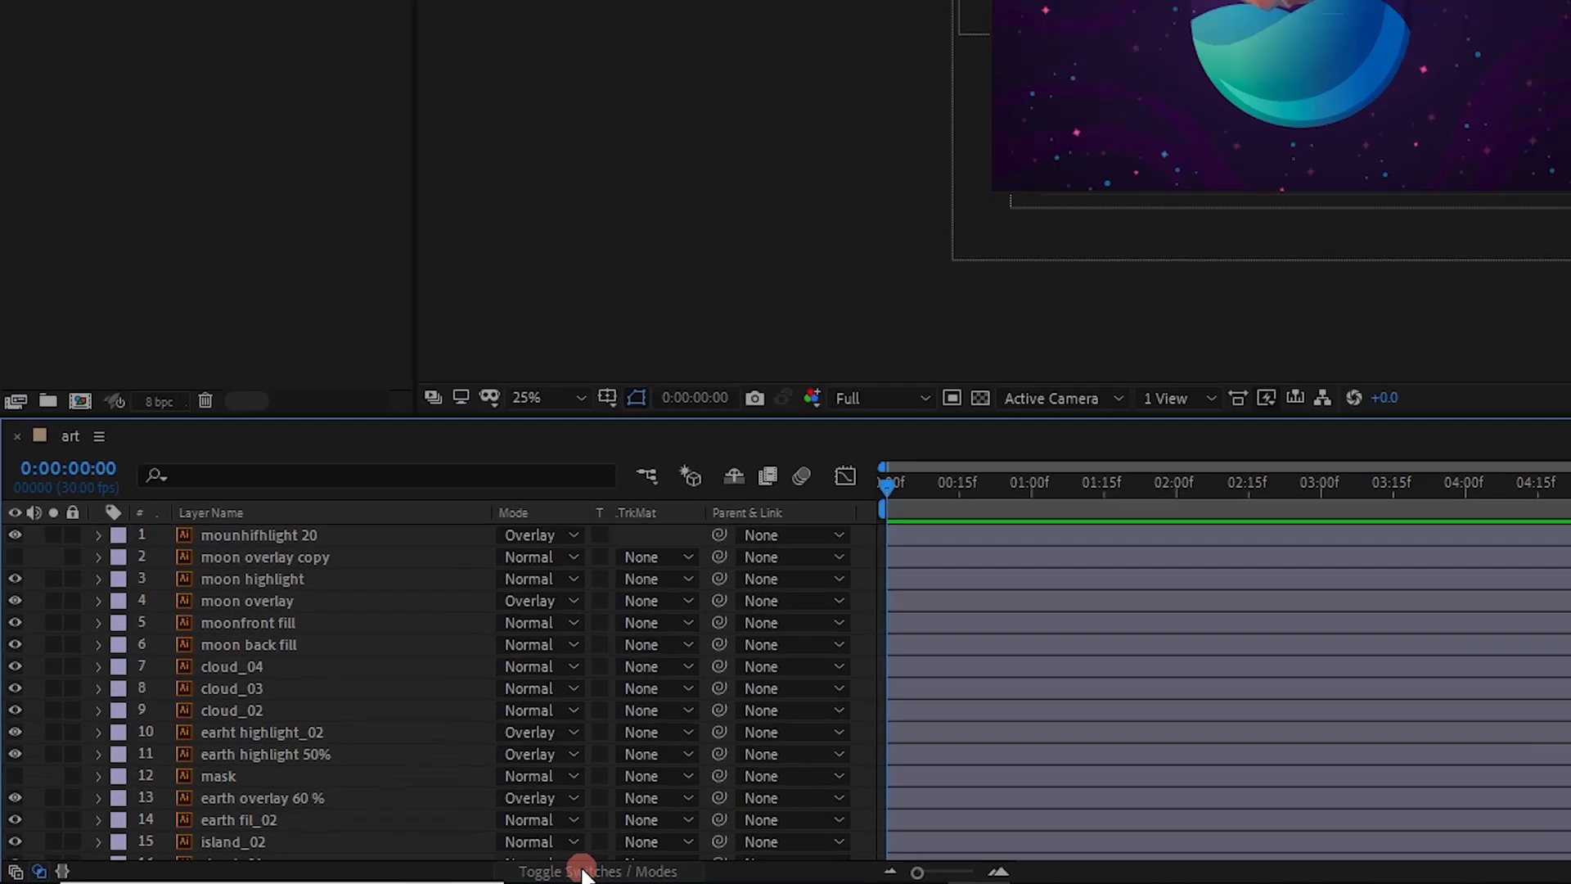
click(372, 875)
click(696, 556)
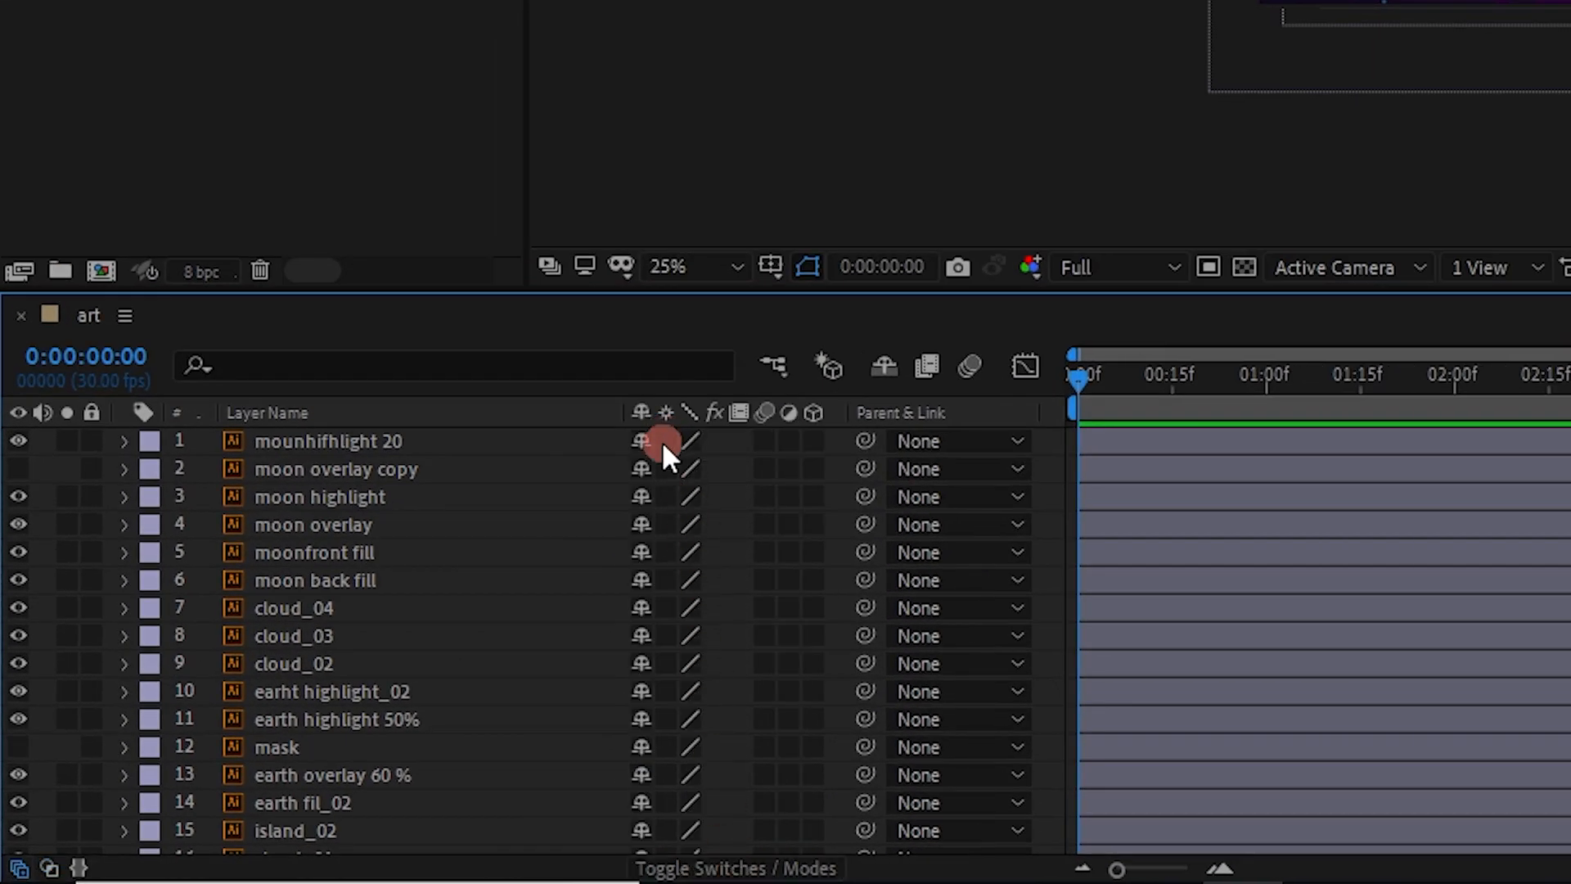
drag(668, 445, 669, 810)
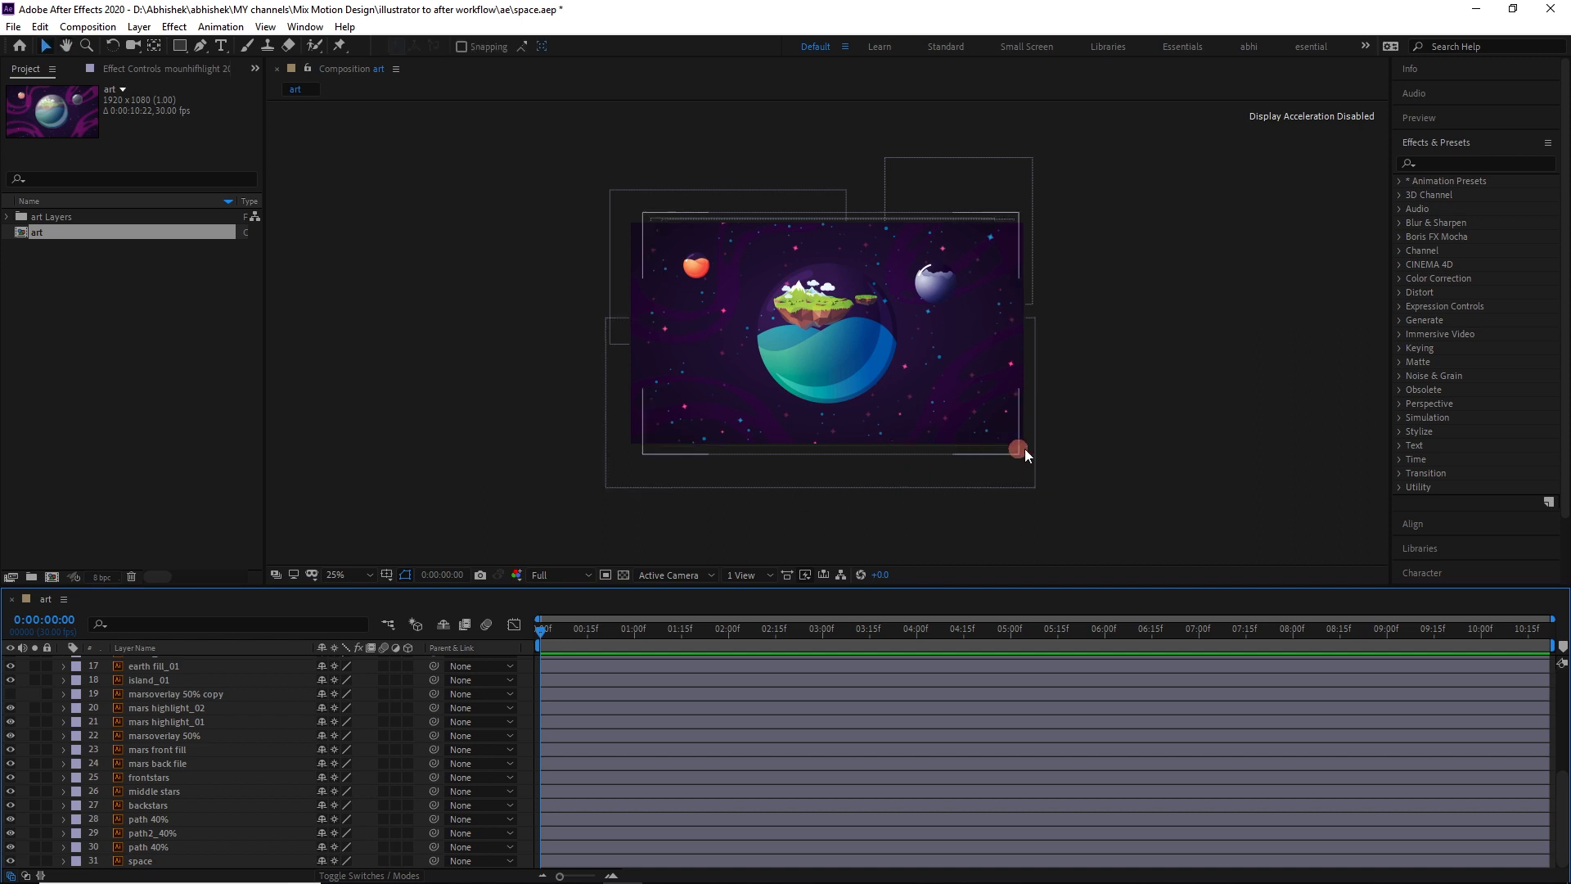
Pre-compose all the earth layers, including the clouds, islands and hidden mask layer, into a composition named earth.
scroll(1162, 430, up, 2)
scroll(1142, 419, down, 1)
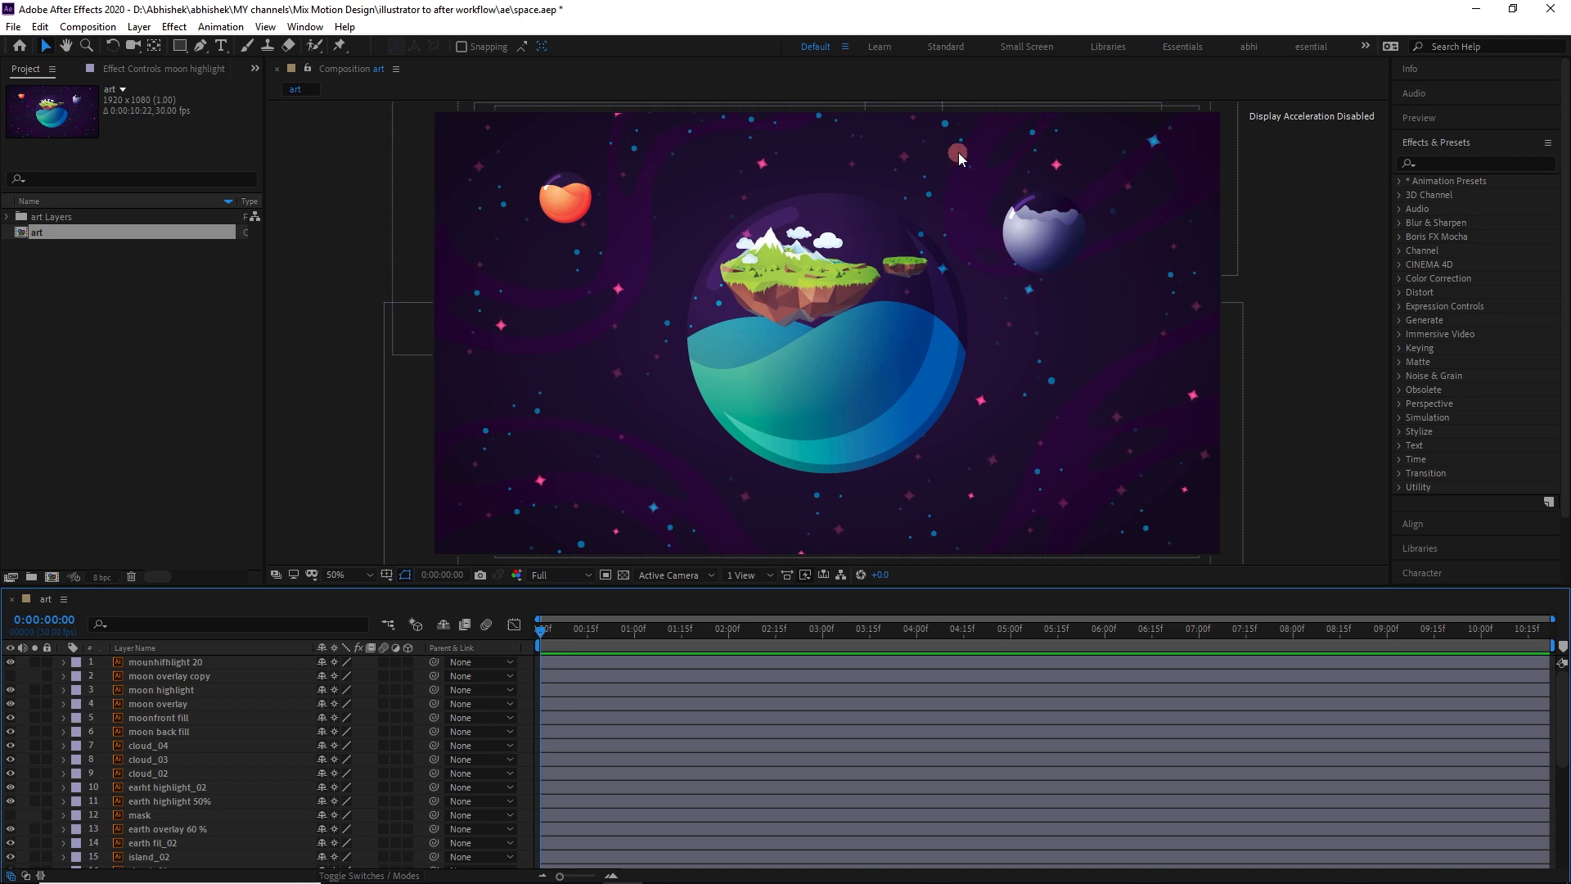
drag(977, 153, 682, 503)
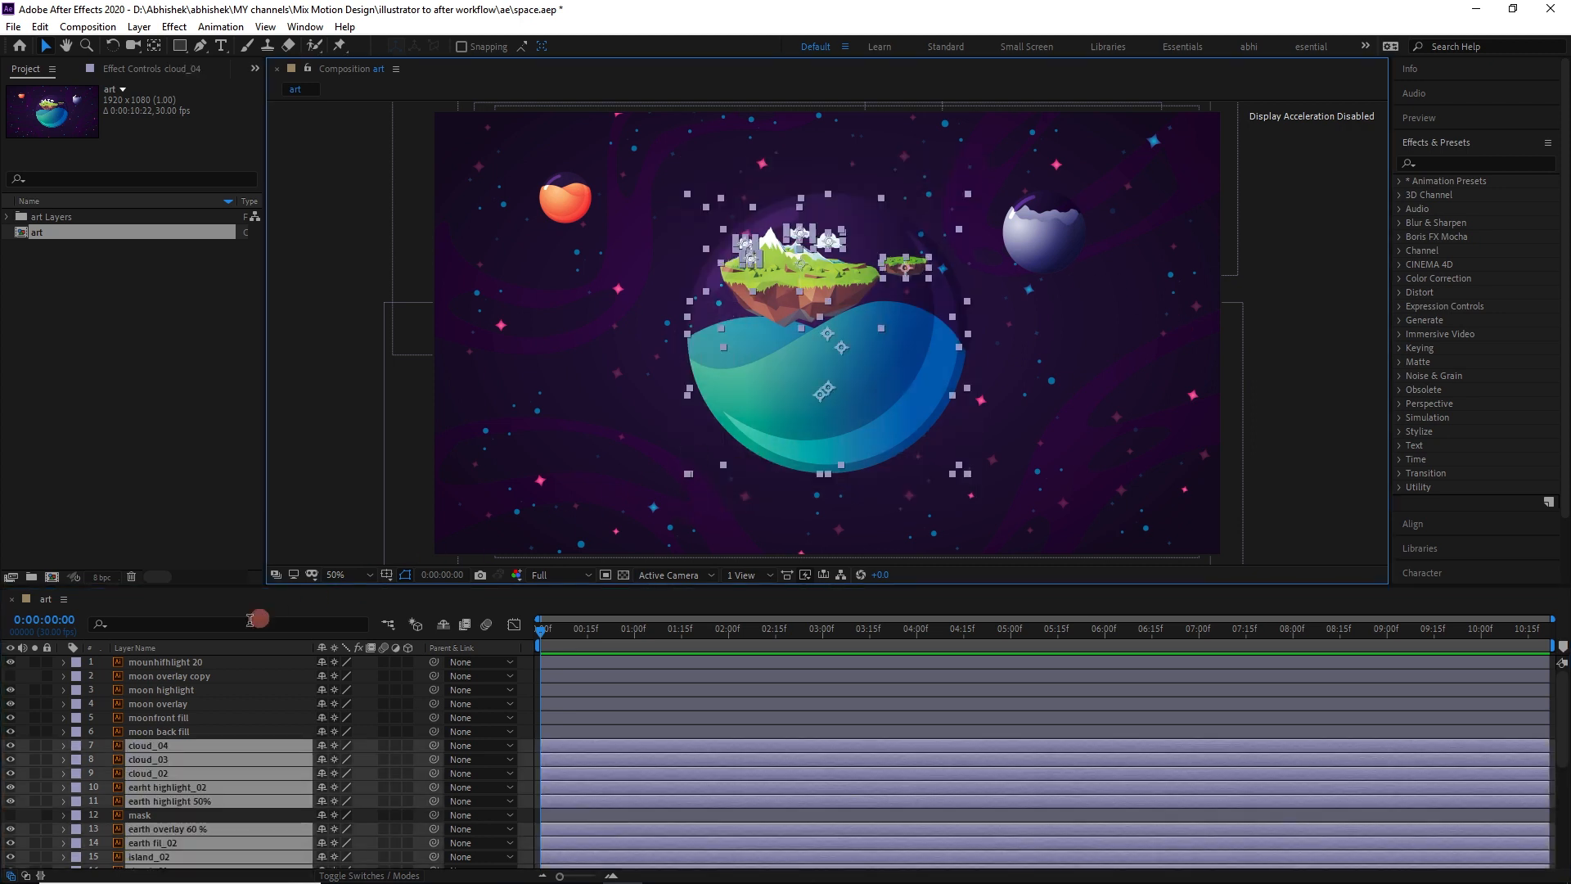
ctrl+click(157, 814)
right_click(158, 761)
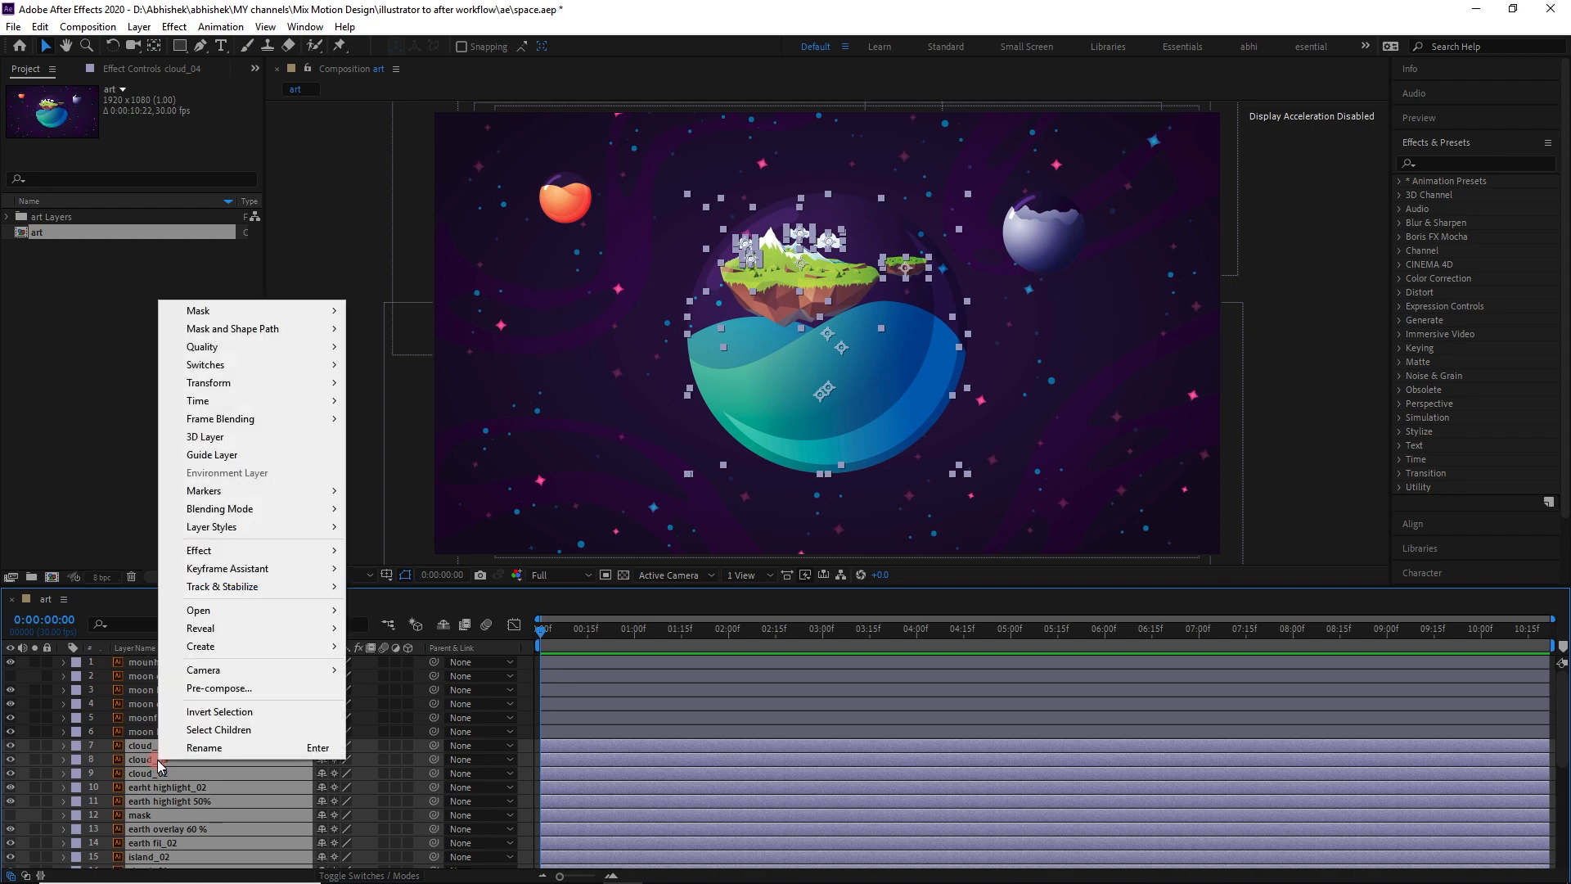
click(233, 687)
text(earth)
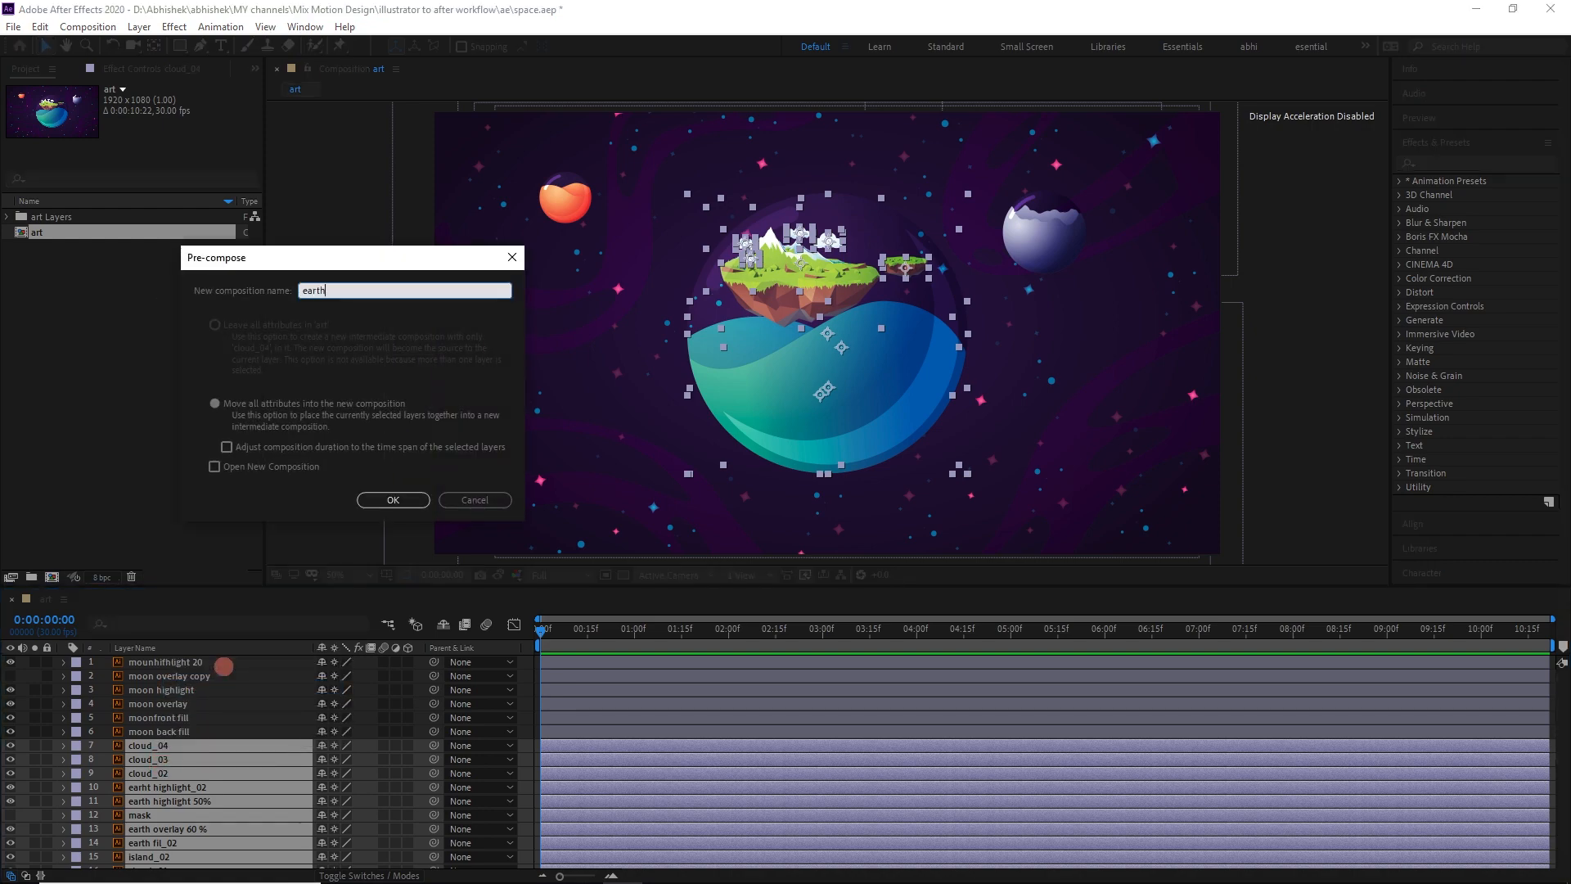
key(Return)
Pre-compose all the mars layers, including the hidden marsoverlay 50% copy, into a composition named mars.
drag(517, 156, 607, 236)
ctrl+click(208, 761)
right_click(204, 761)
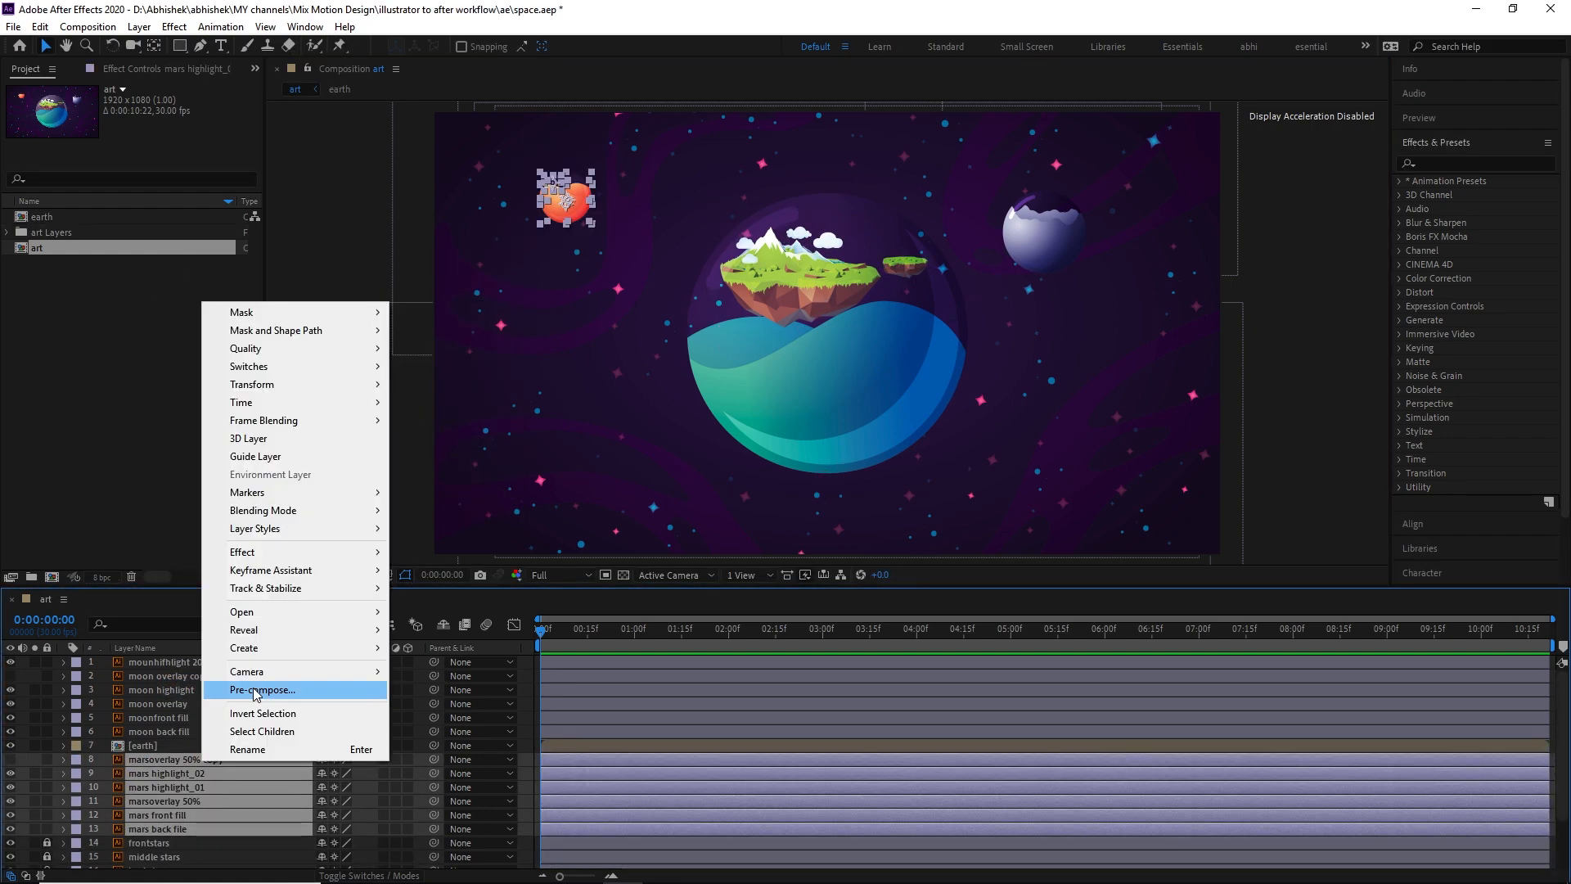
click(263, 688)
text(mars)
key(Return)
Pre-compose all the moon layers, including the hidden moon overlay copy, into a composition named moon.
drag(1171, 155, 1000, 309)
ctrl+click(208, 676)
right_click(189, 676)
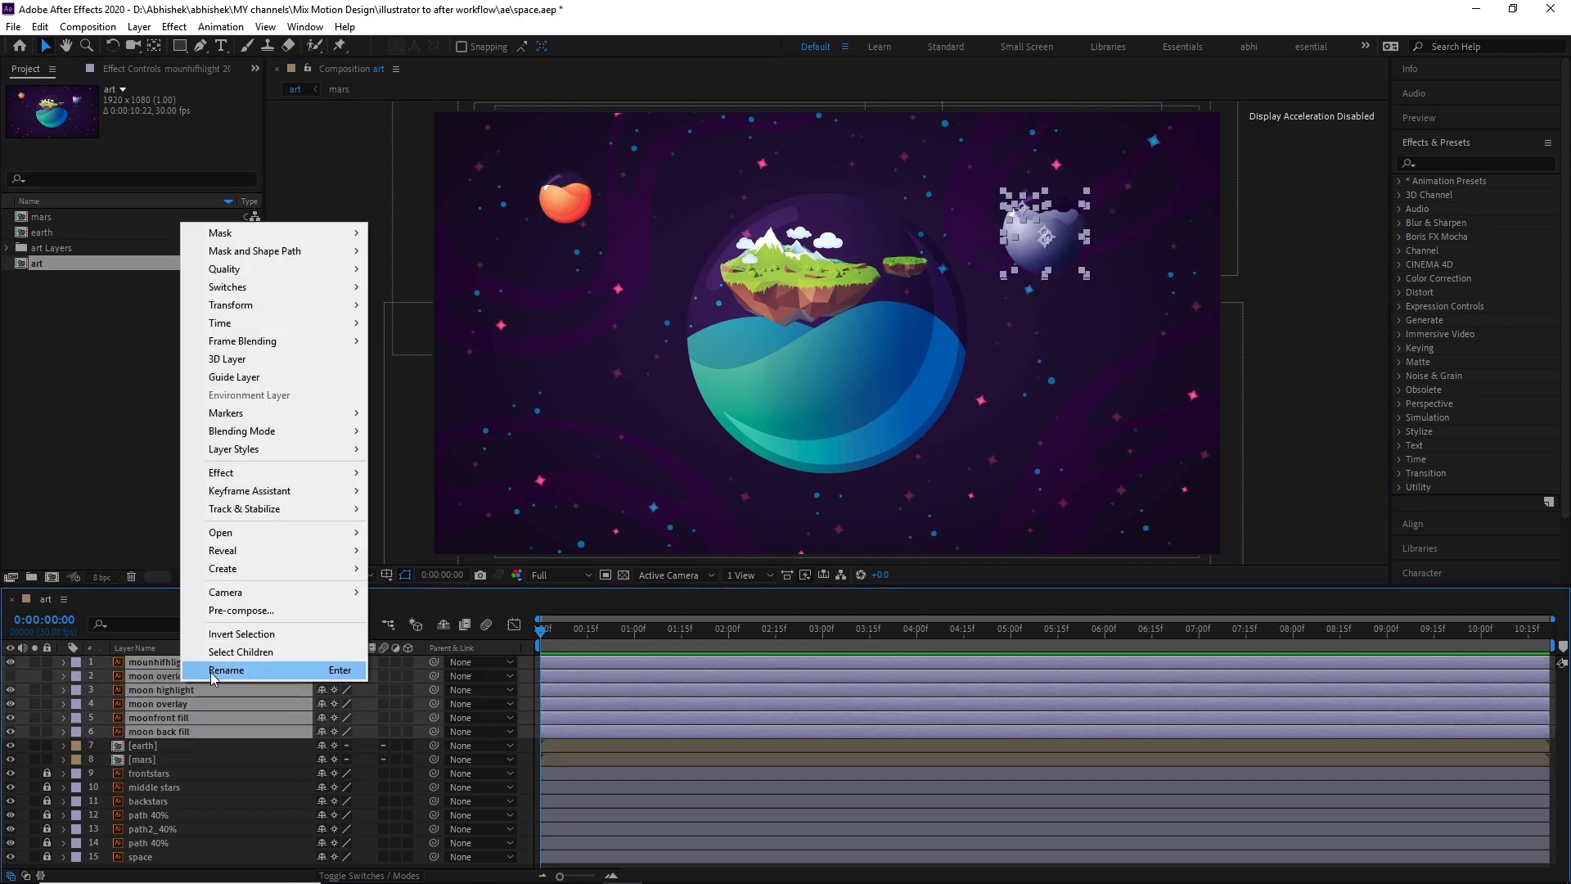
click(265, 534)
text(moon)
key(Return)
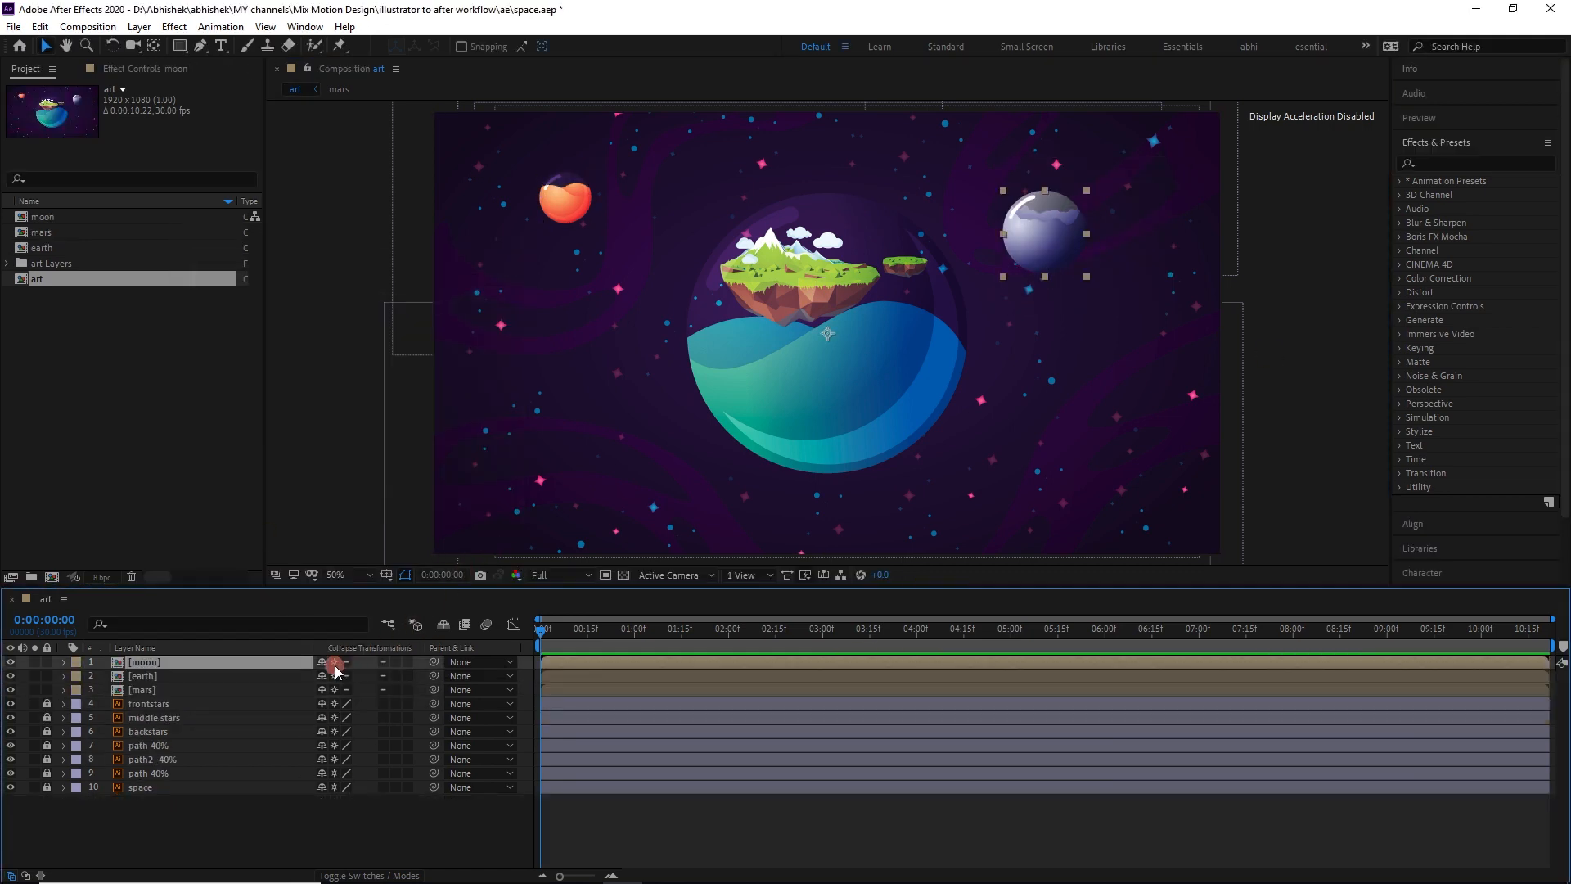
Parent the moon layer to the earth layer and test the link by moving the earth.
click(1323, 483)
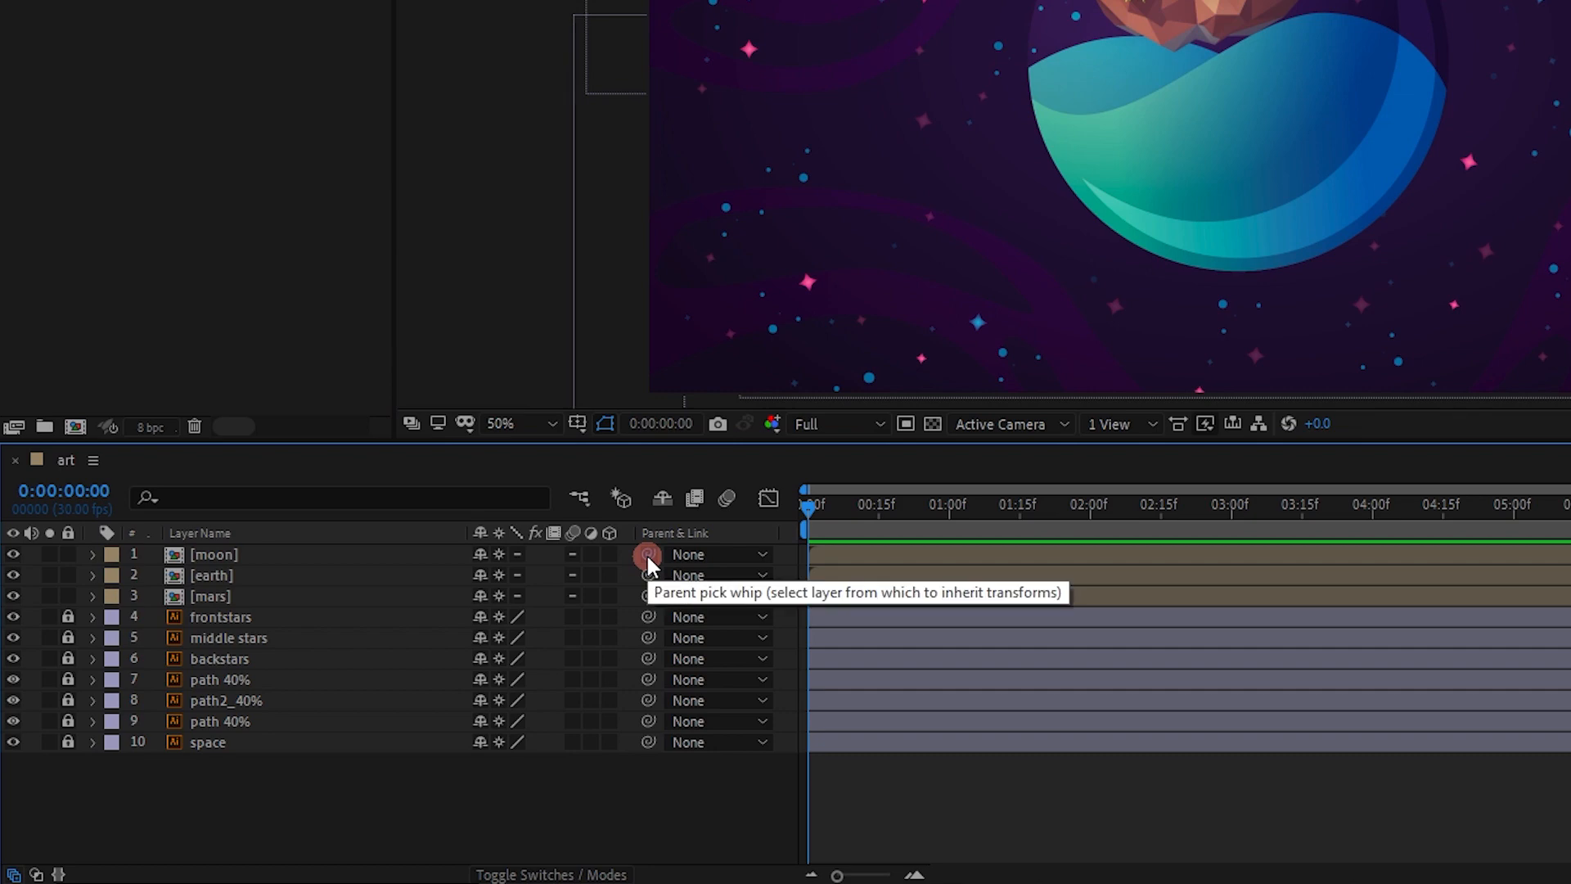
drag(647, 553, 362, 573)
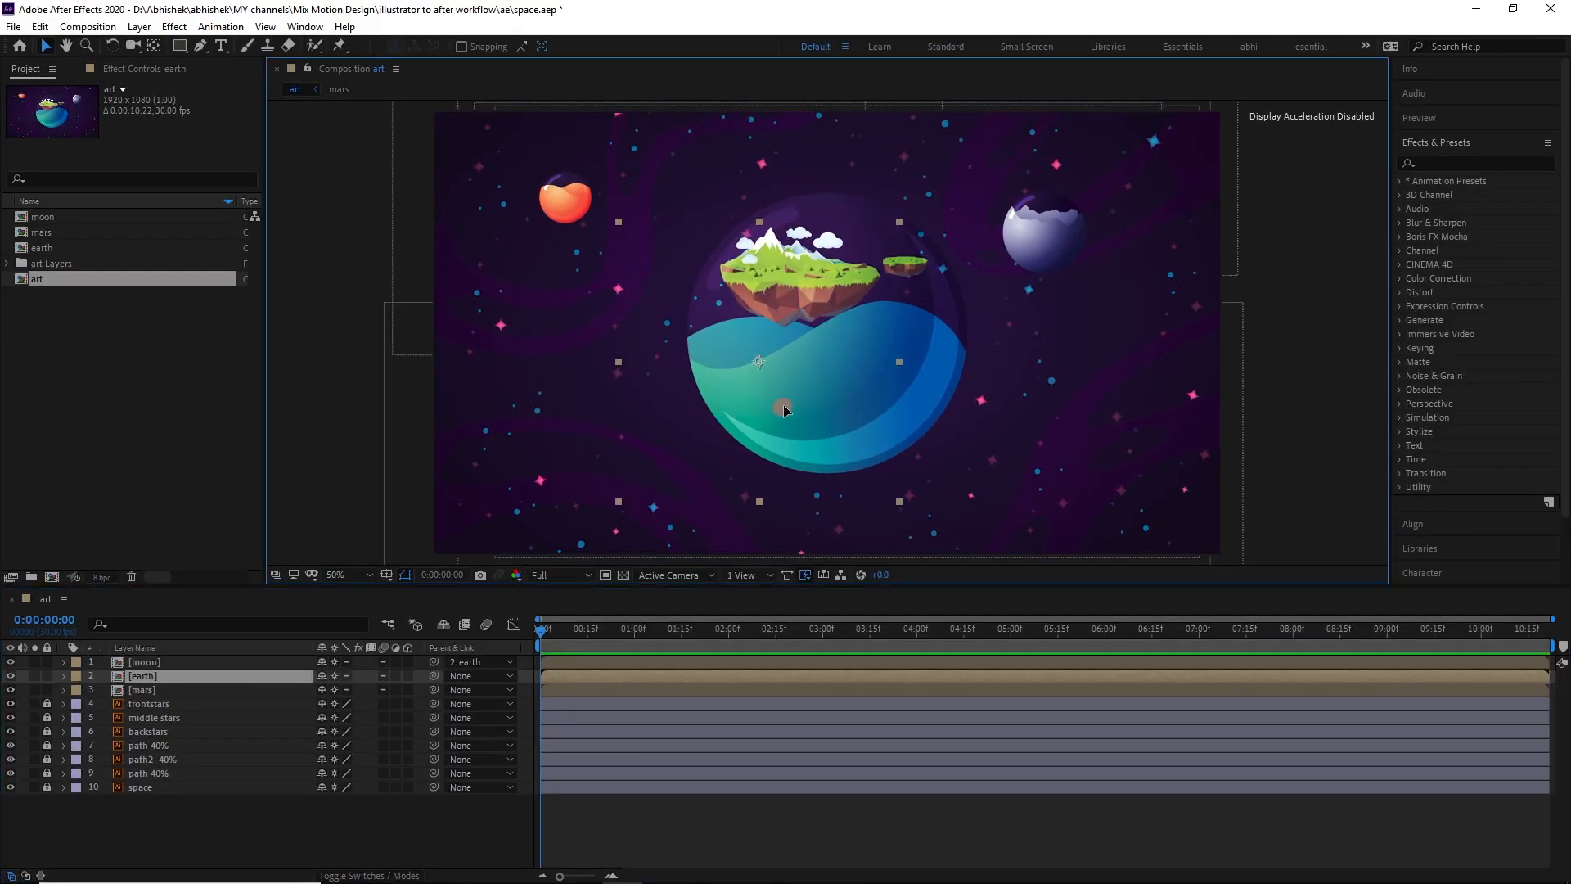
drag(792, 384, 778, 415)
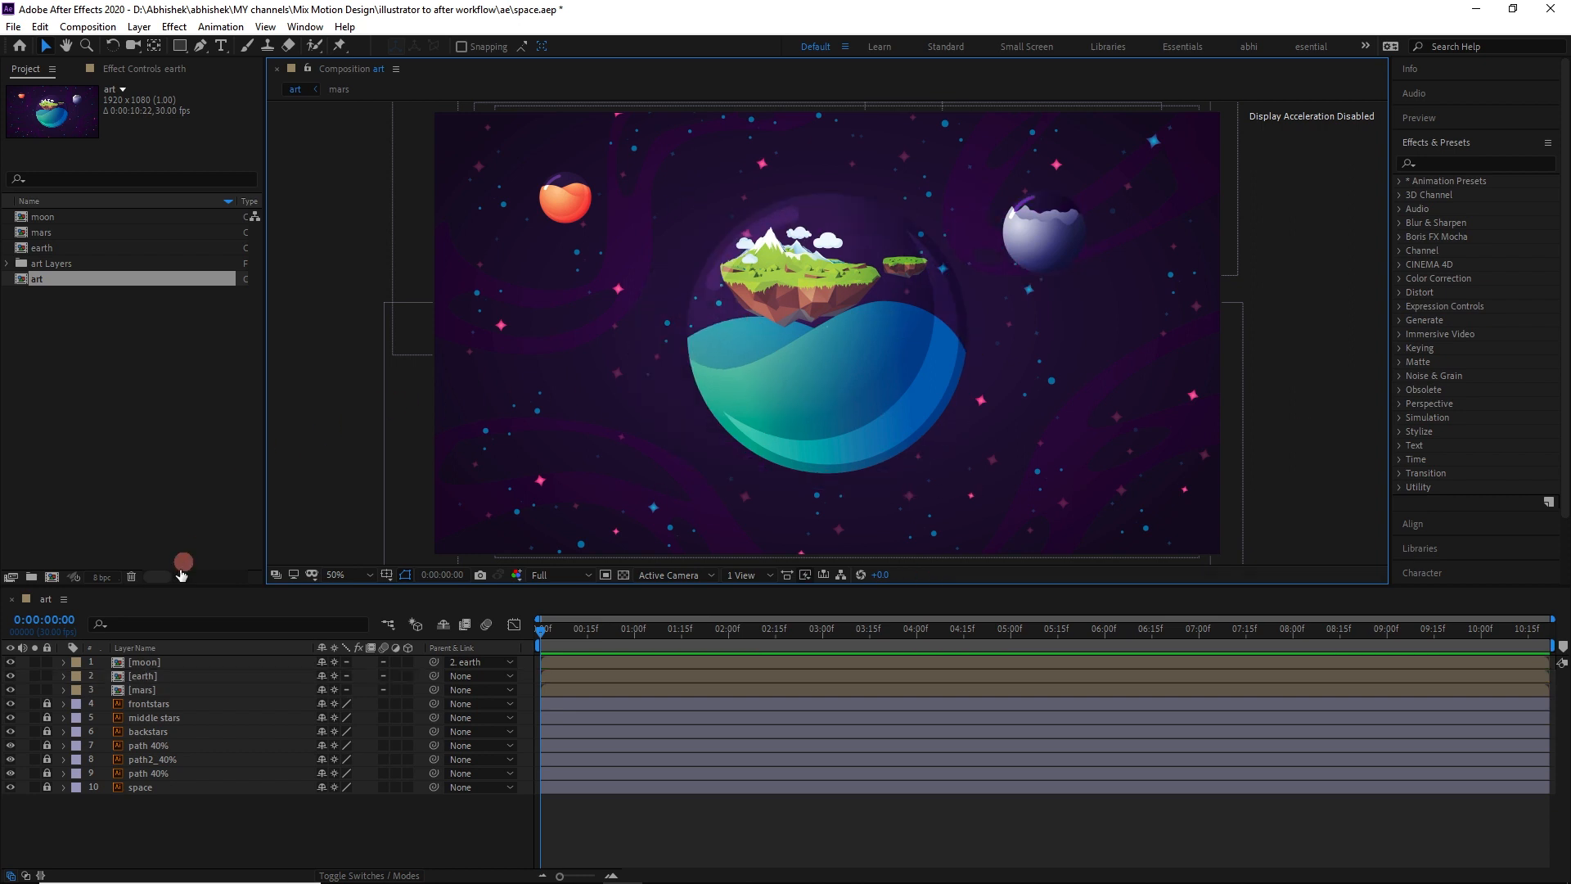
Open the earth composition and draw a rectangle shape covering the upper part of the globe.
click(194, 678)
double_click(194, 678)
click(1286, 429)
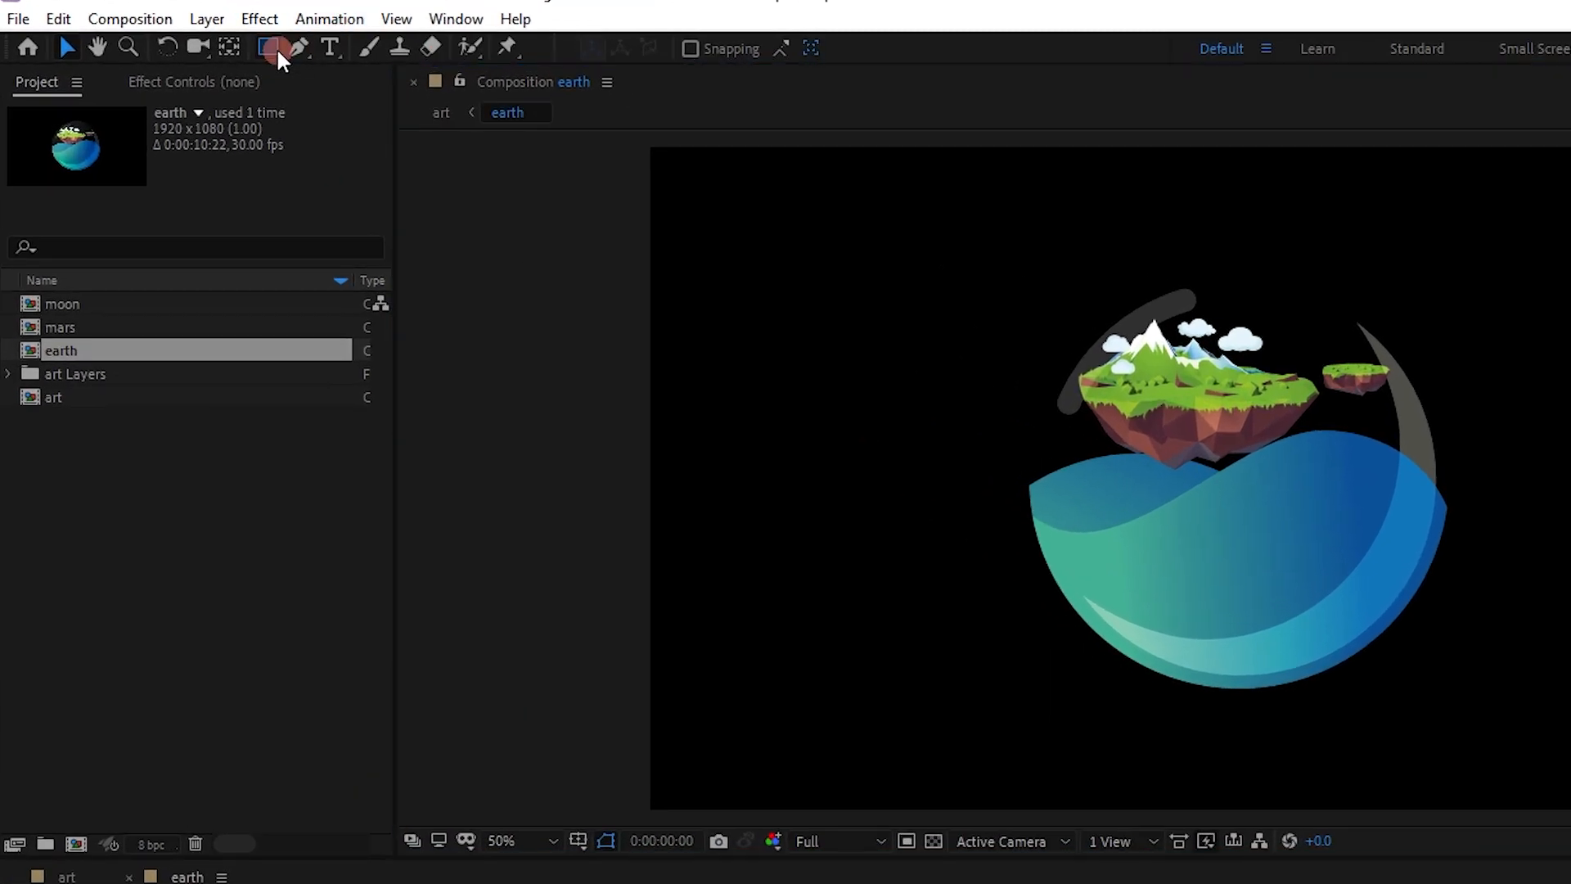
click(180, 46)
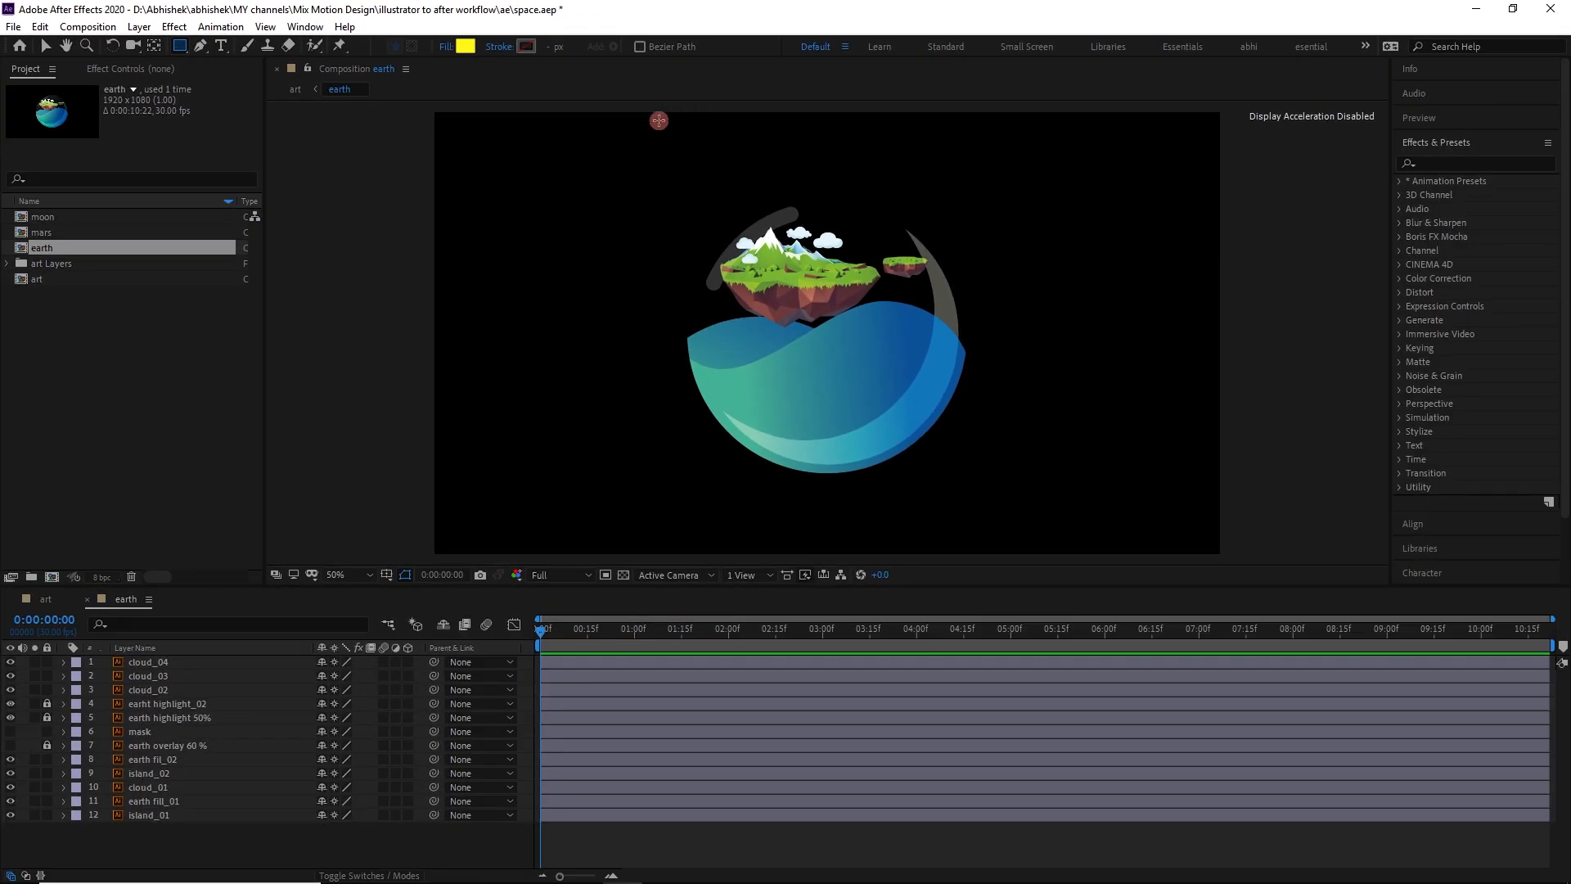
drag(785, 145, 1283, 450)
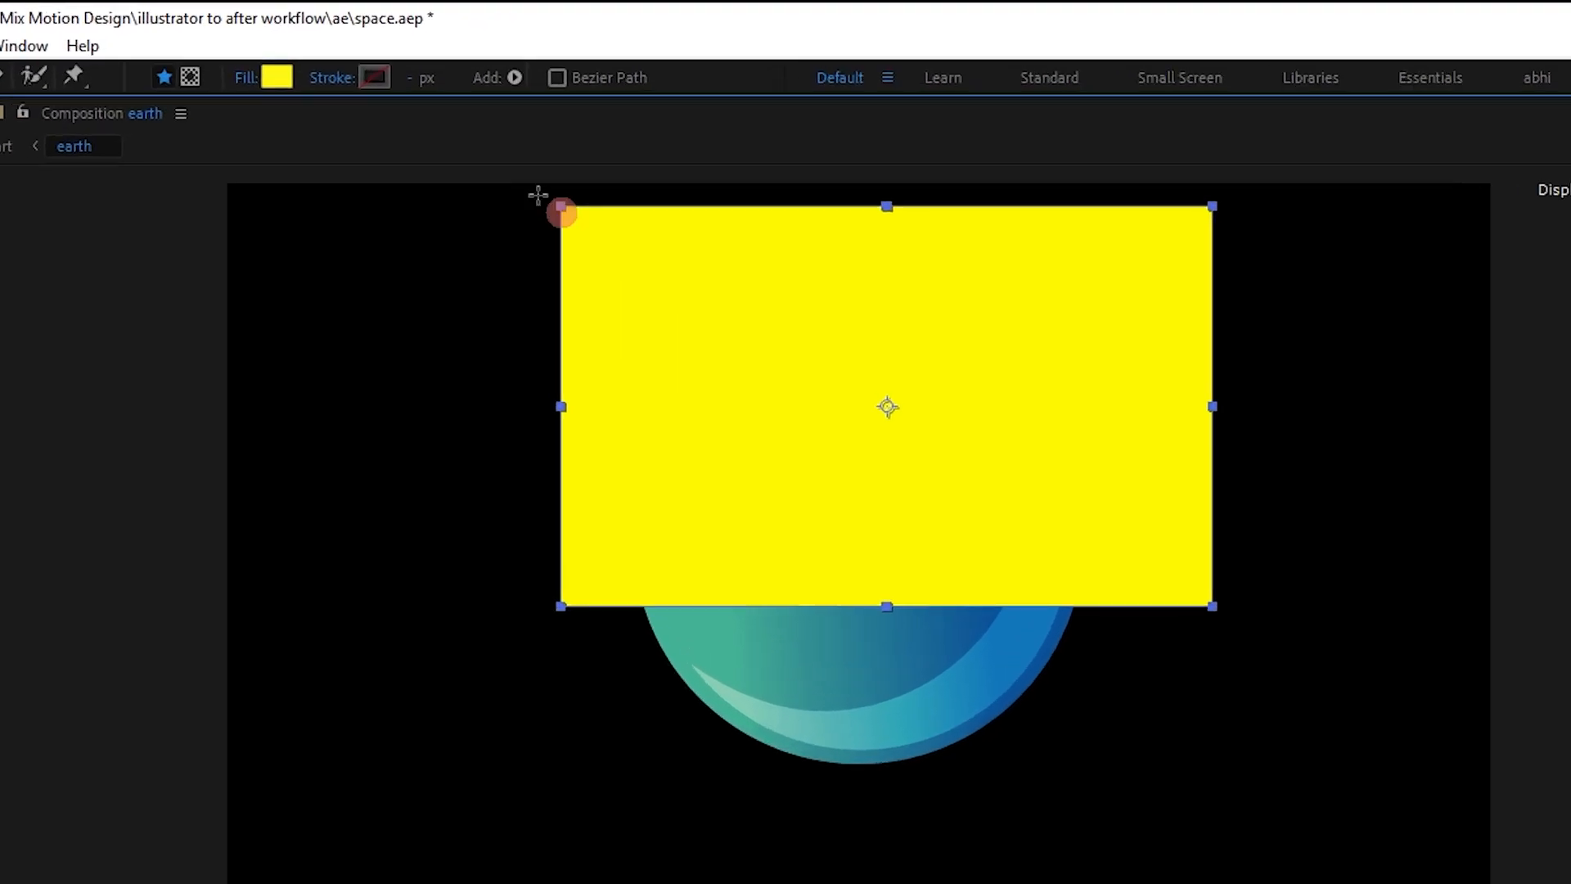
Change the rectangle's fill type to Radial Gradient.
click(447, 45)
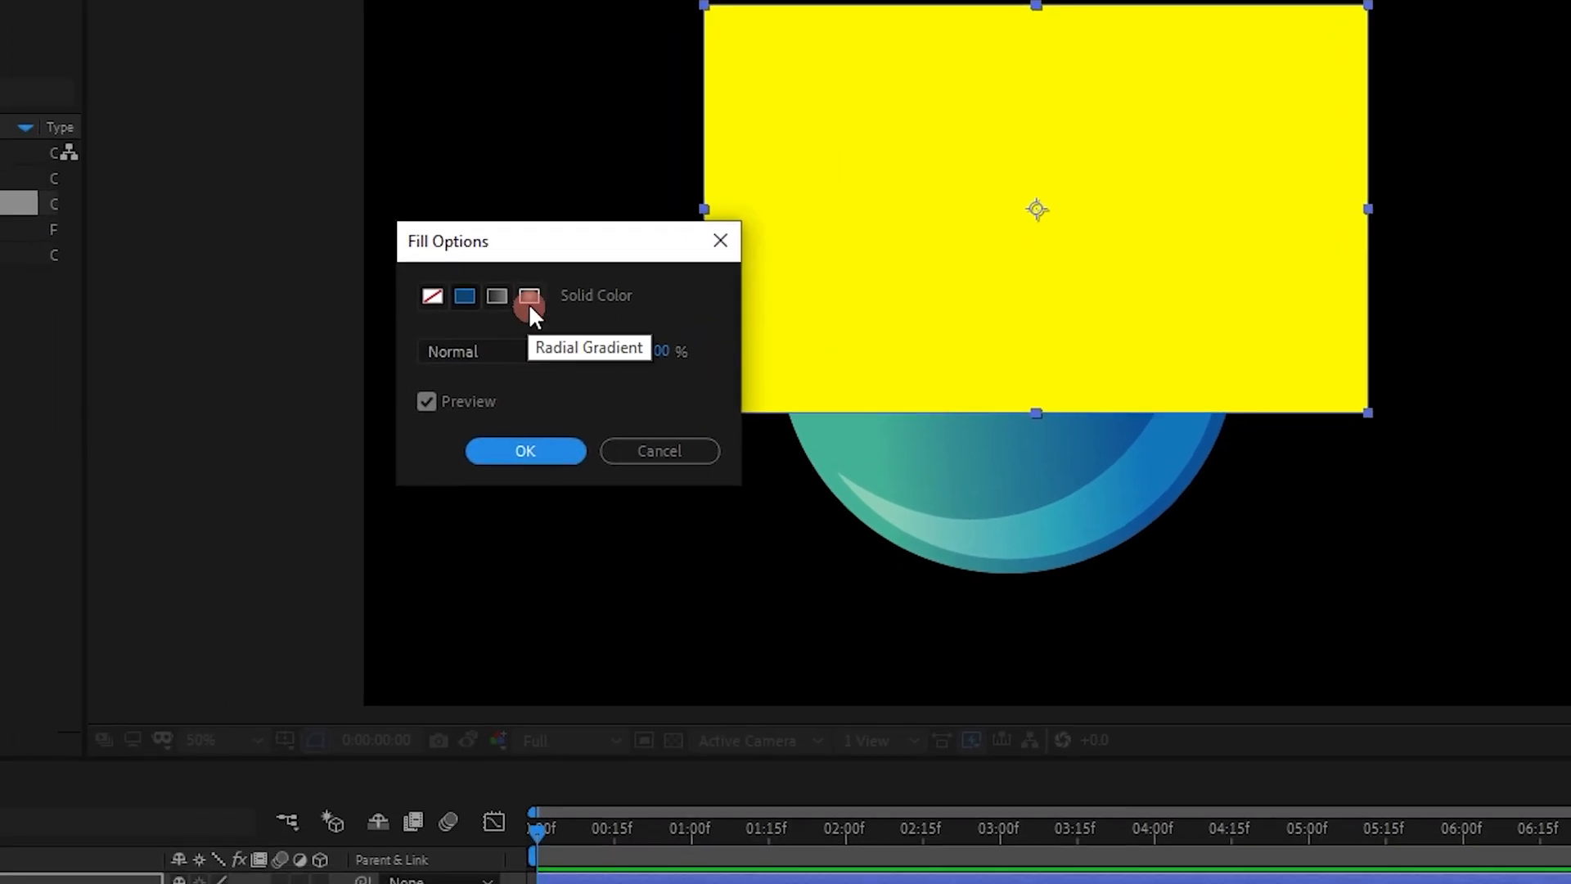
click(382, 504)
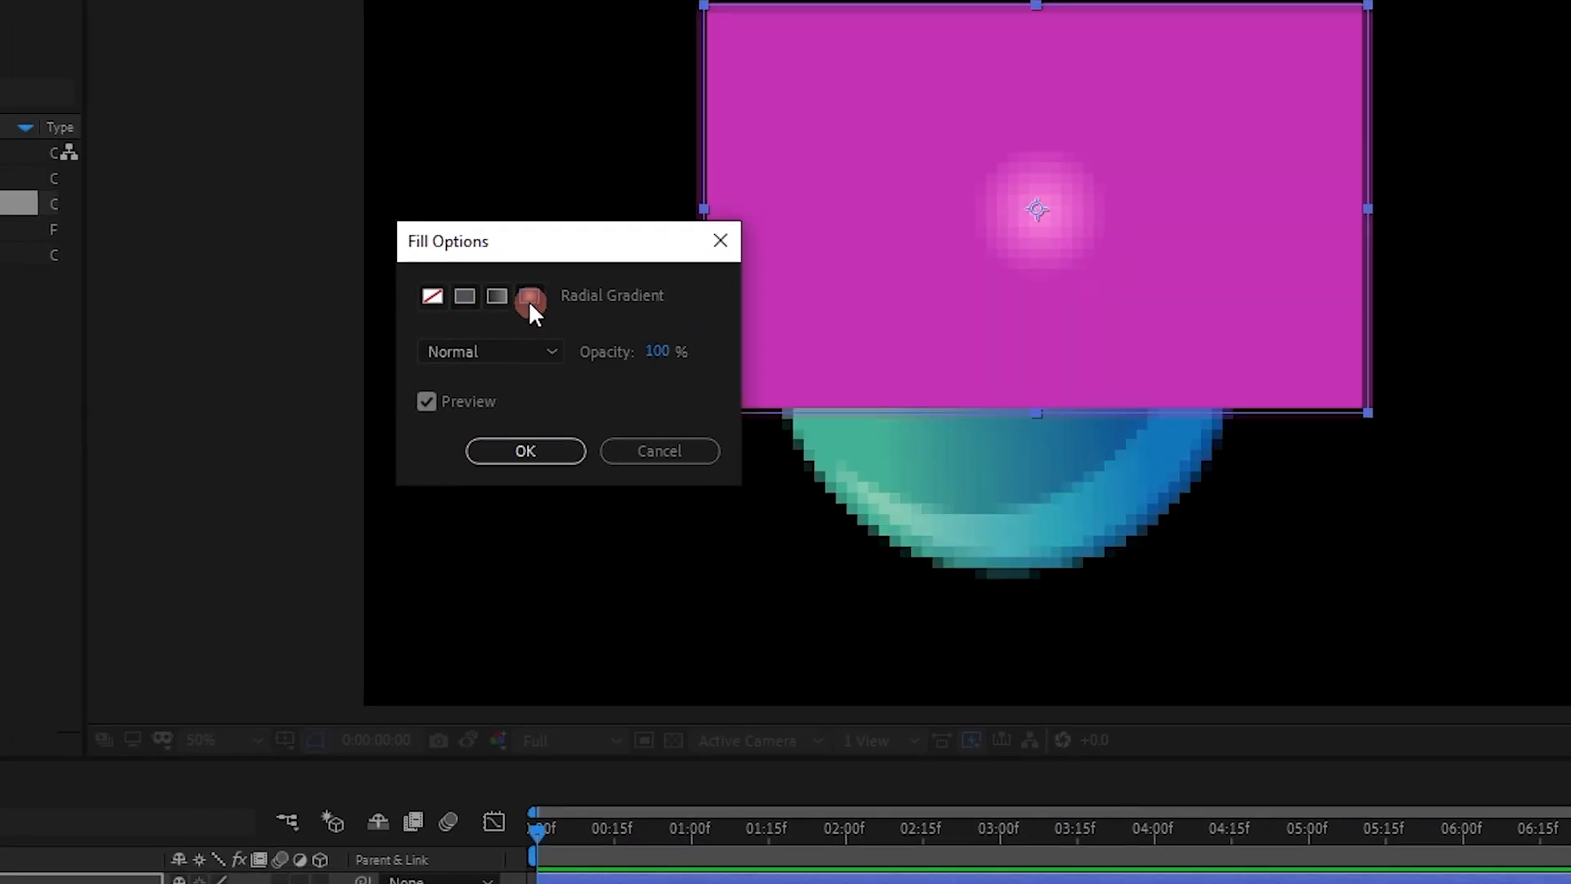
click(526, 450)
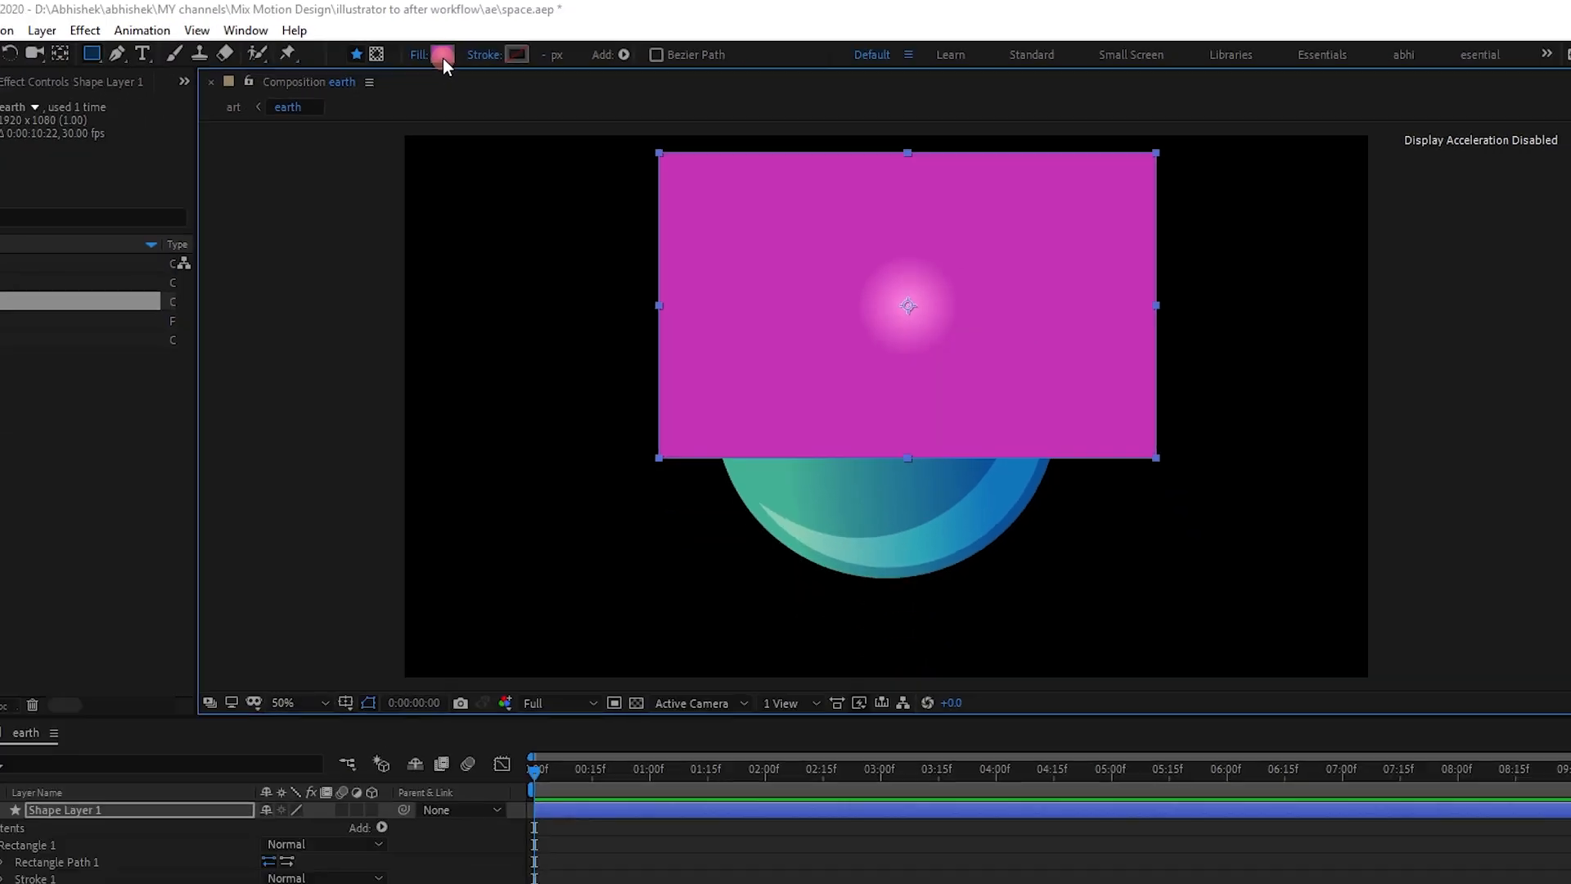
Colour the gradient's first stop green (7FBEA2) and its last stop blue (406AA5), both sampled from the globe's water.
click(400, 70)
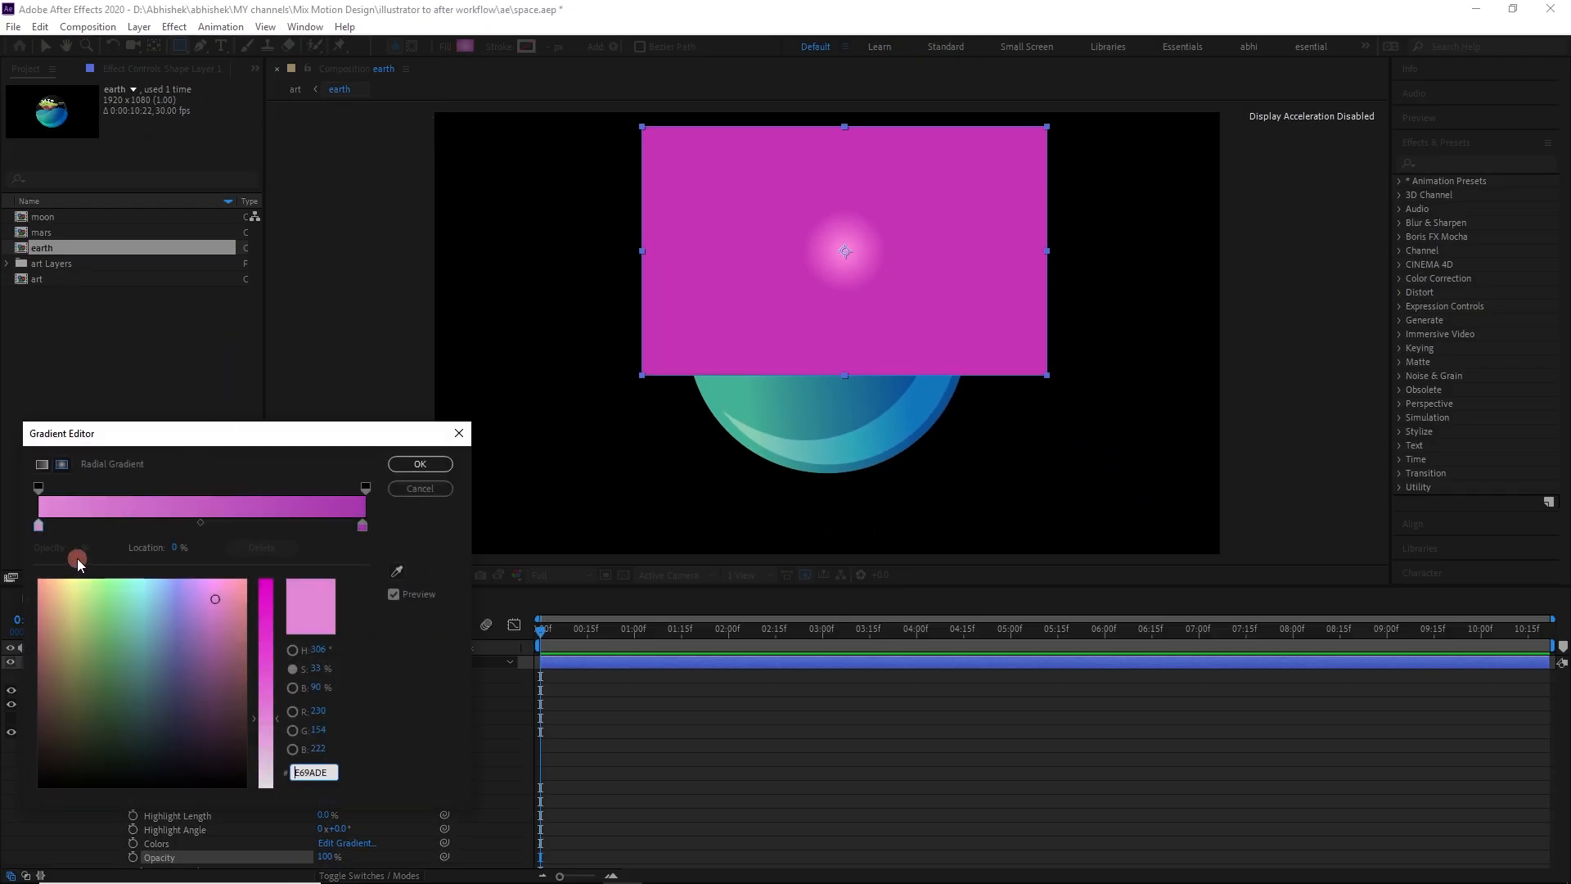
click(40, 524)
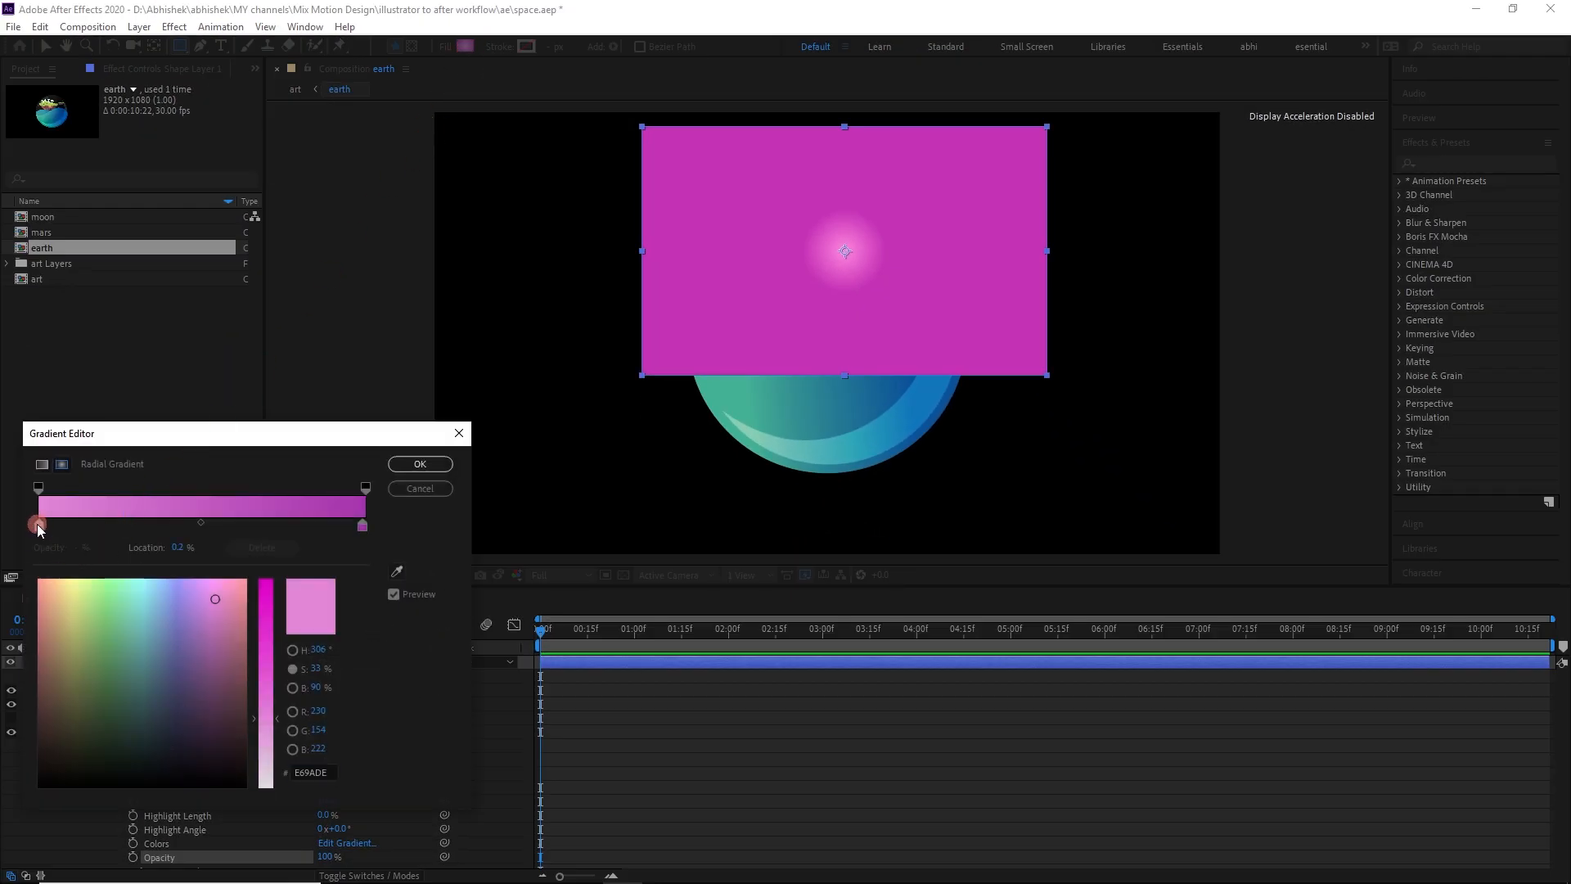
click(400, 571)
click(730, 386)
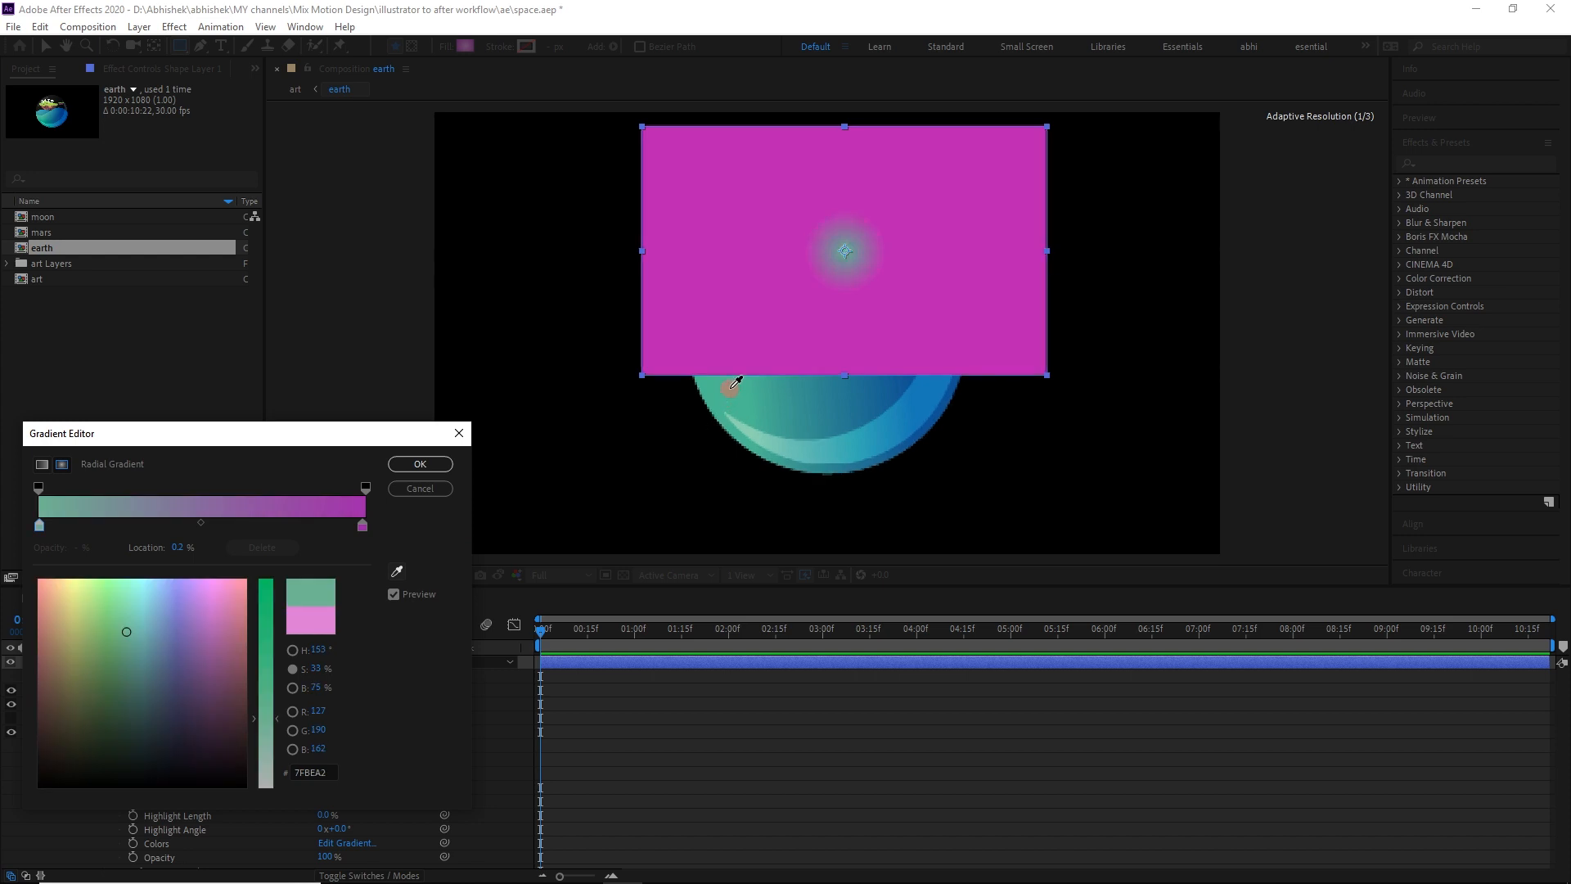
click(363, 526)
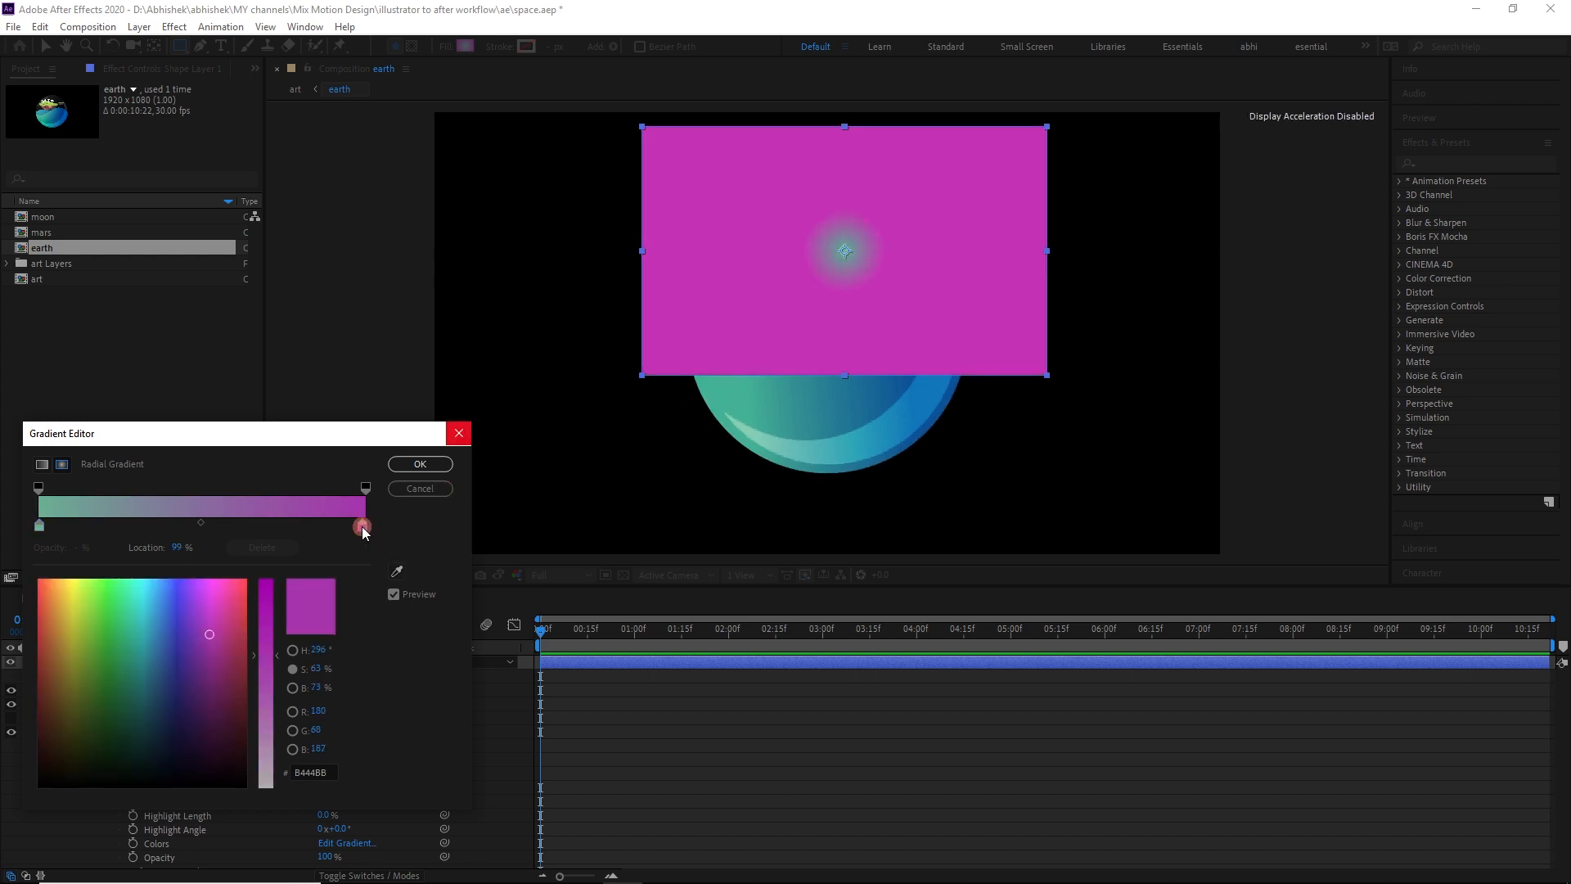
click(397, 570)
click(881, 384)
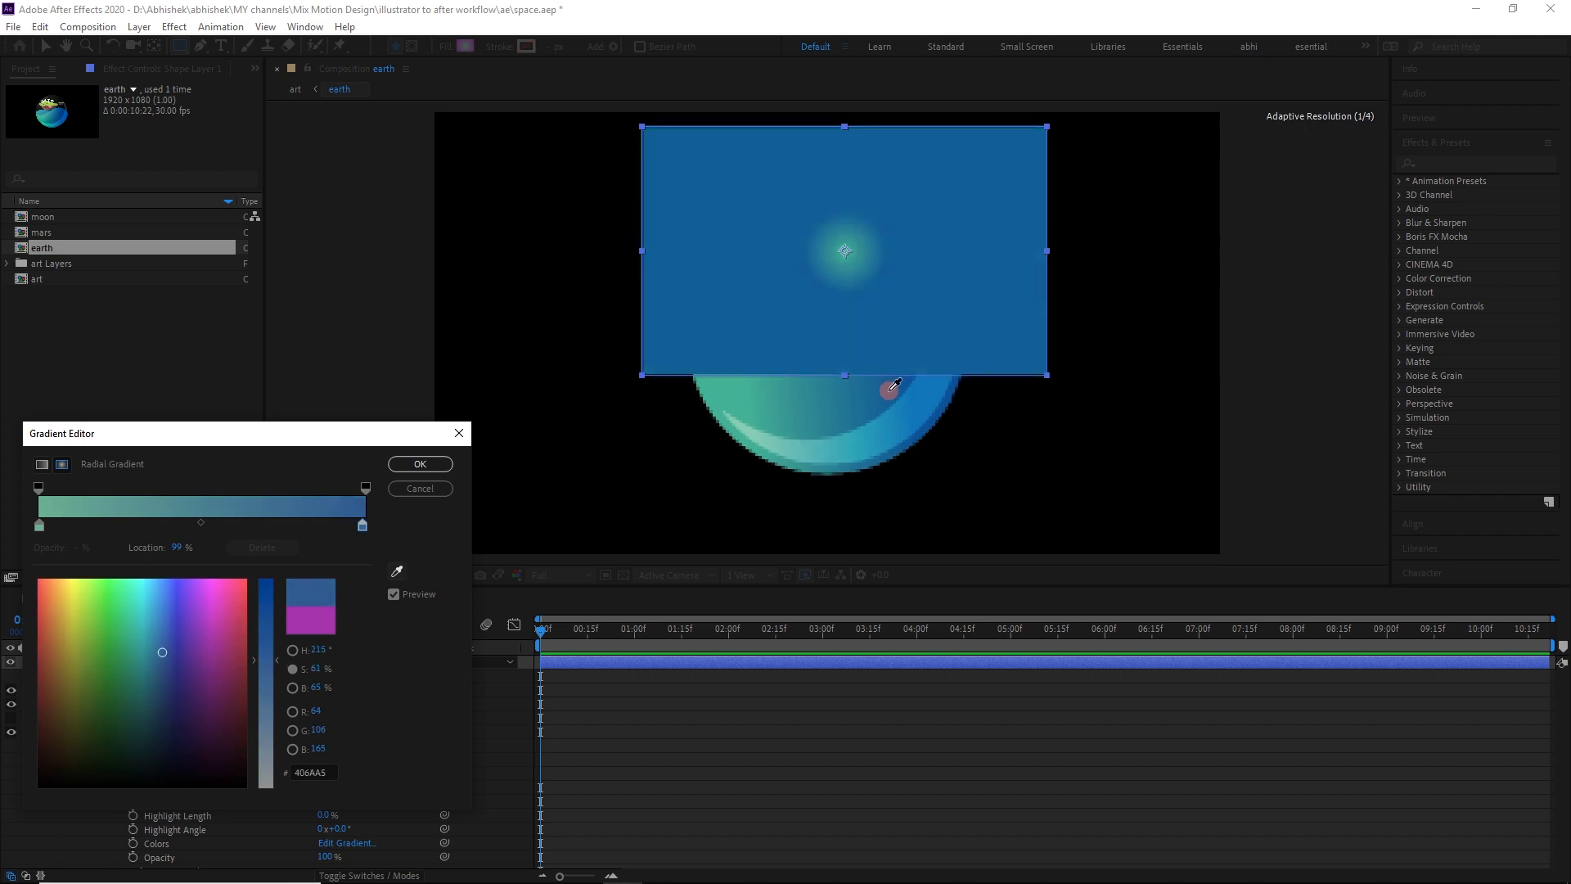
click(891, 389)
click(425, 464)
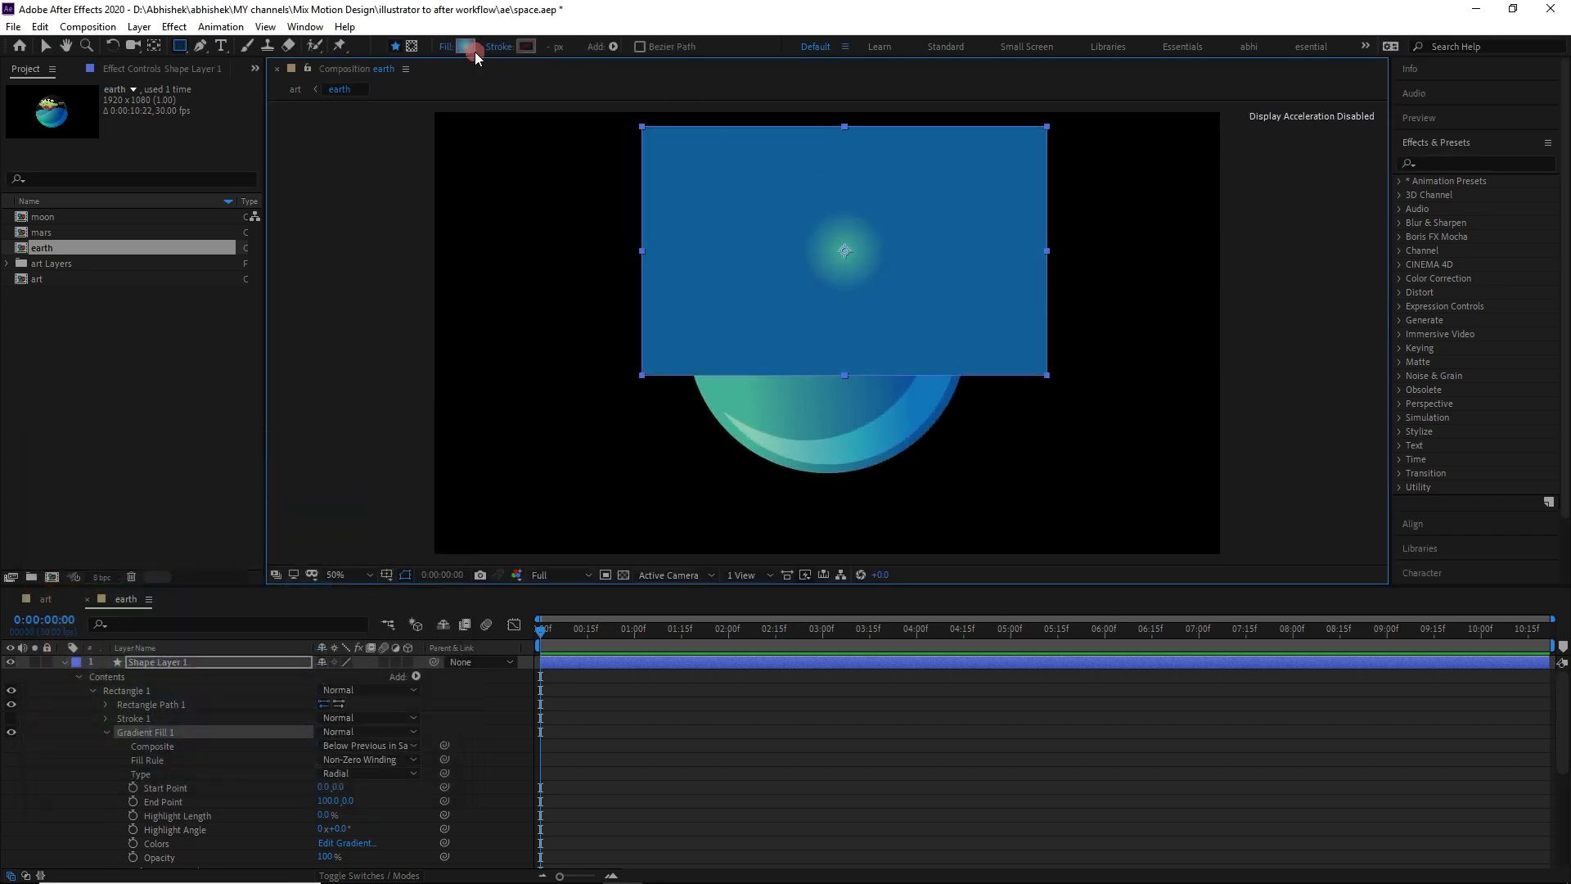
Stretch the rectangle's radial gradient diagonally, with its start point at about -452, -224 and end point at about 370, 88.
key(v)
drag(844, 250, 684, 188)
drag(886, 248, 994, 287)
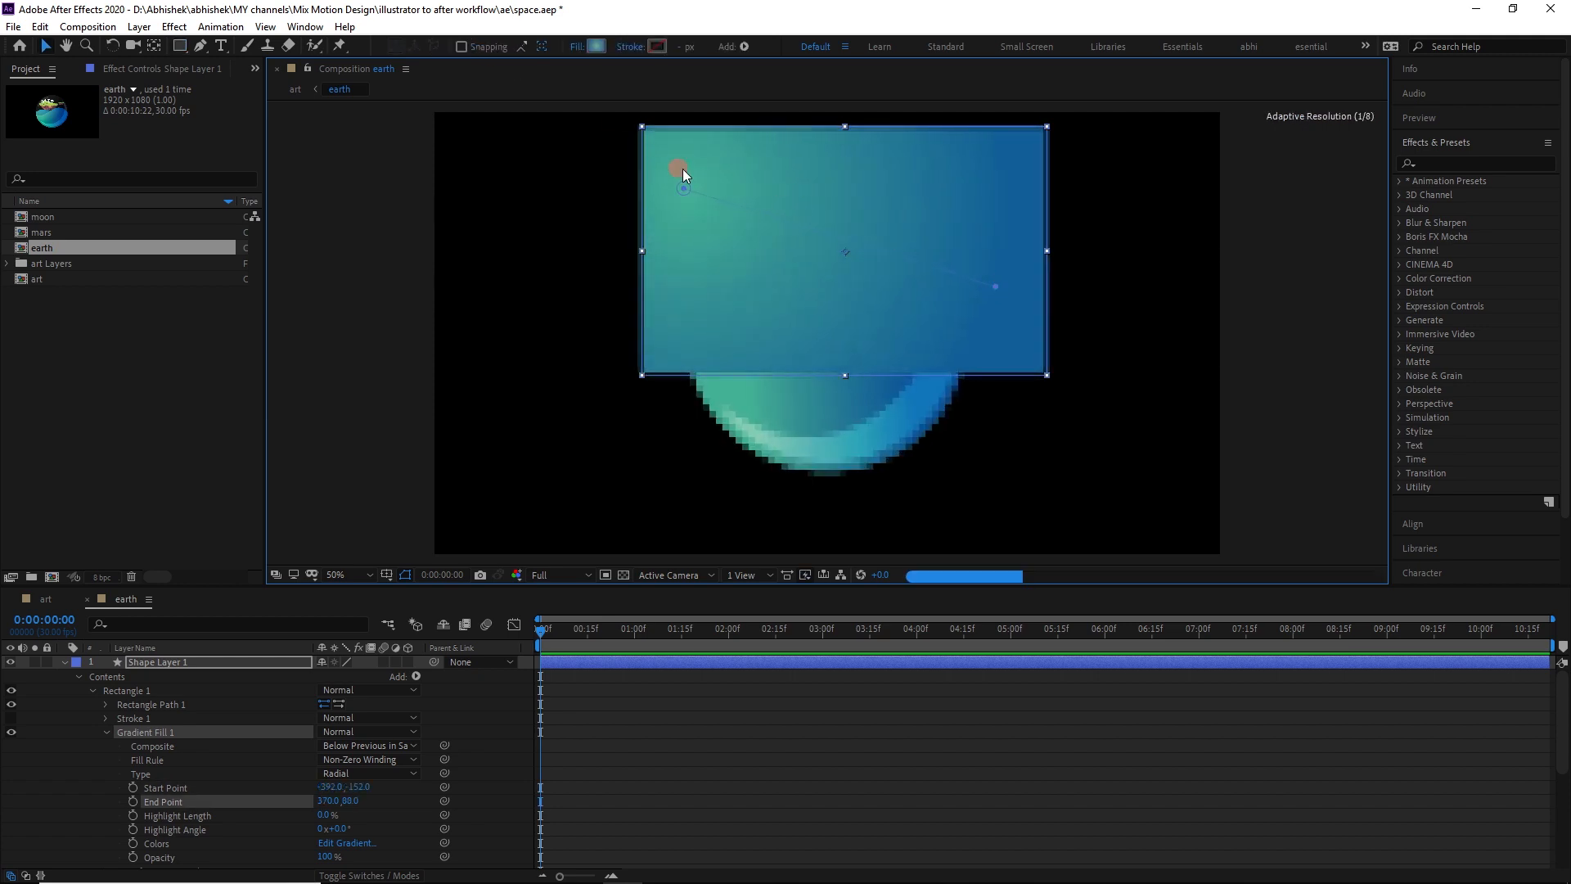
drag(682, 169, 656, 157)
click(179, 542)
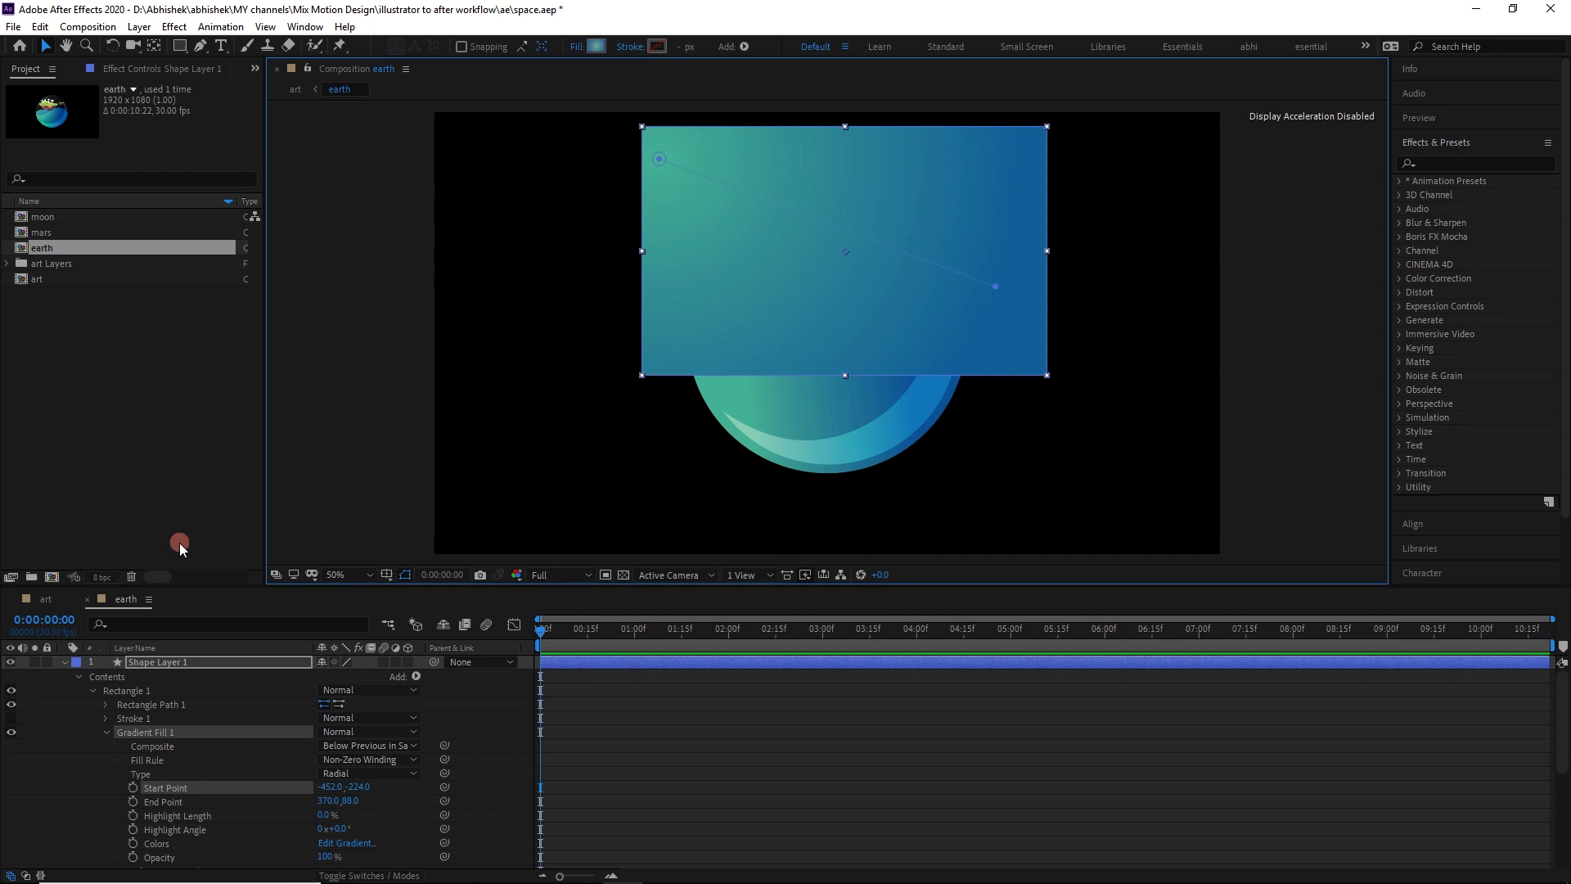
Rename the rectangle's shape layer earth fill_01 and place it directly above the original earth fill_01 layer.
click(66, 662)
click(238, 664)
key(Return)
text(earth fill_01)
key(Return)
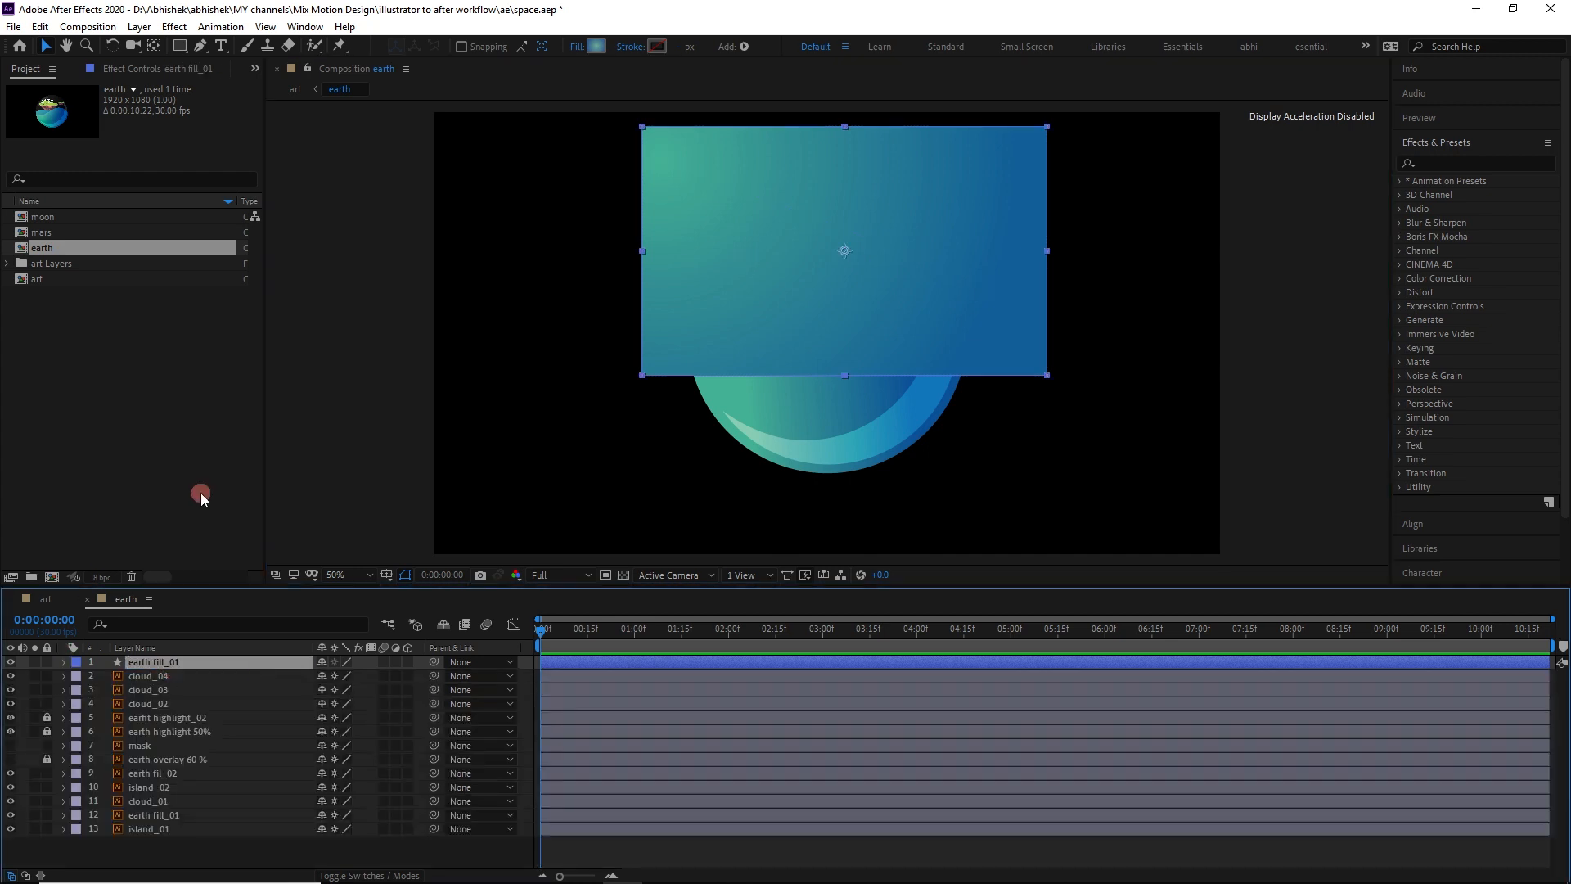
drag(182, 678, 183, 807)
Hide the original earth fill_01 layer and move the gradient rectangle down over the globe's lower half.
click(10, 815)
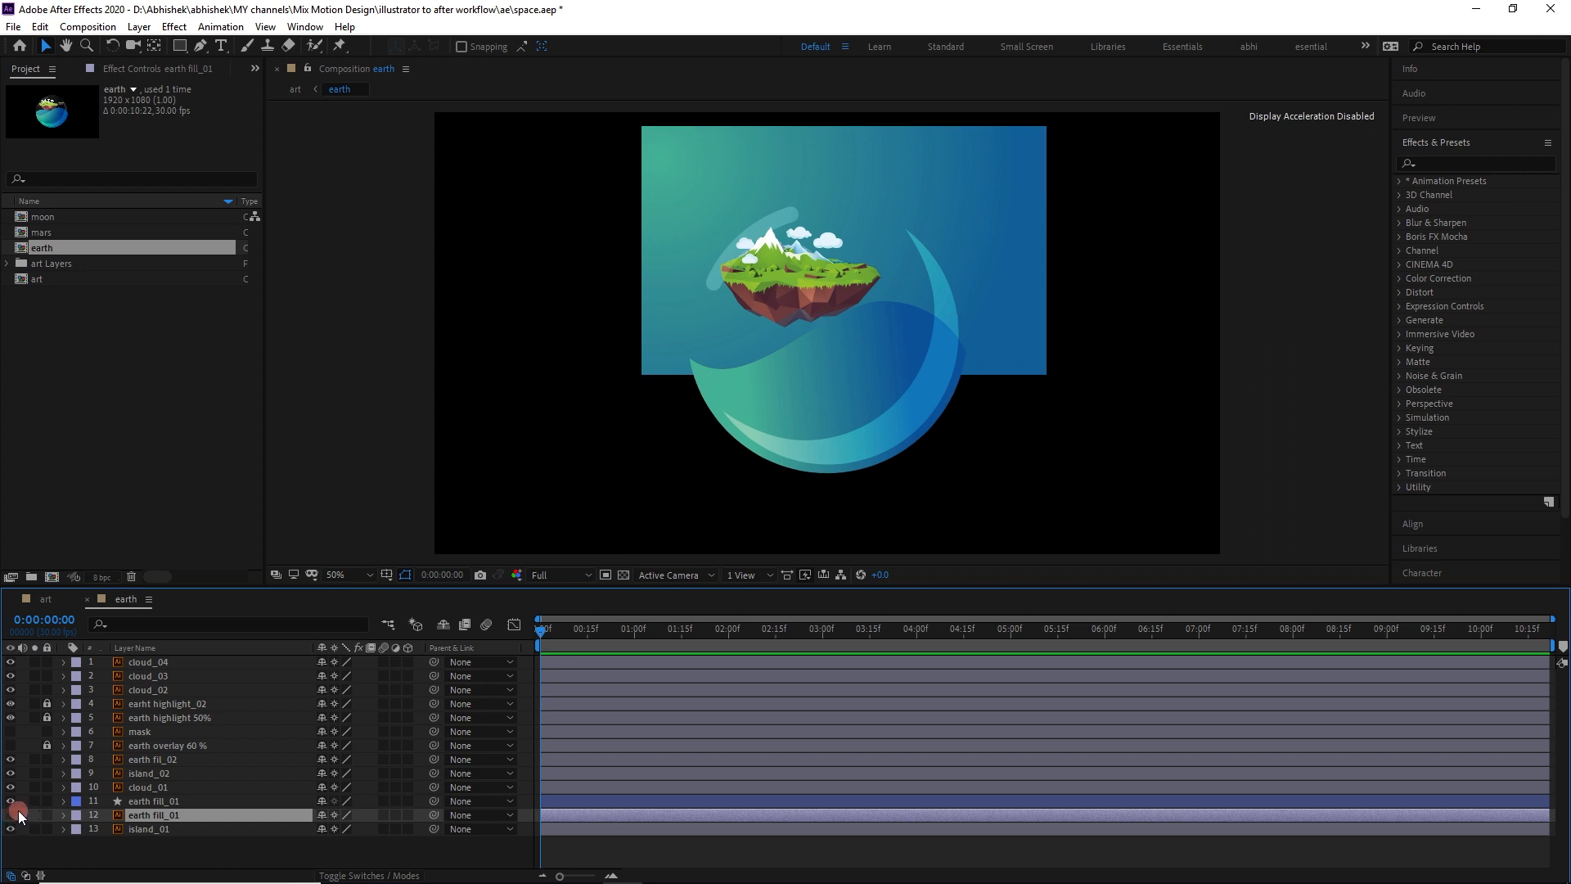
click(155, 801)
drag(671, 273, 666, 432)
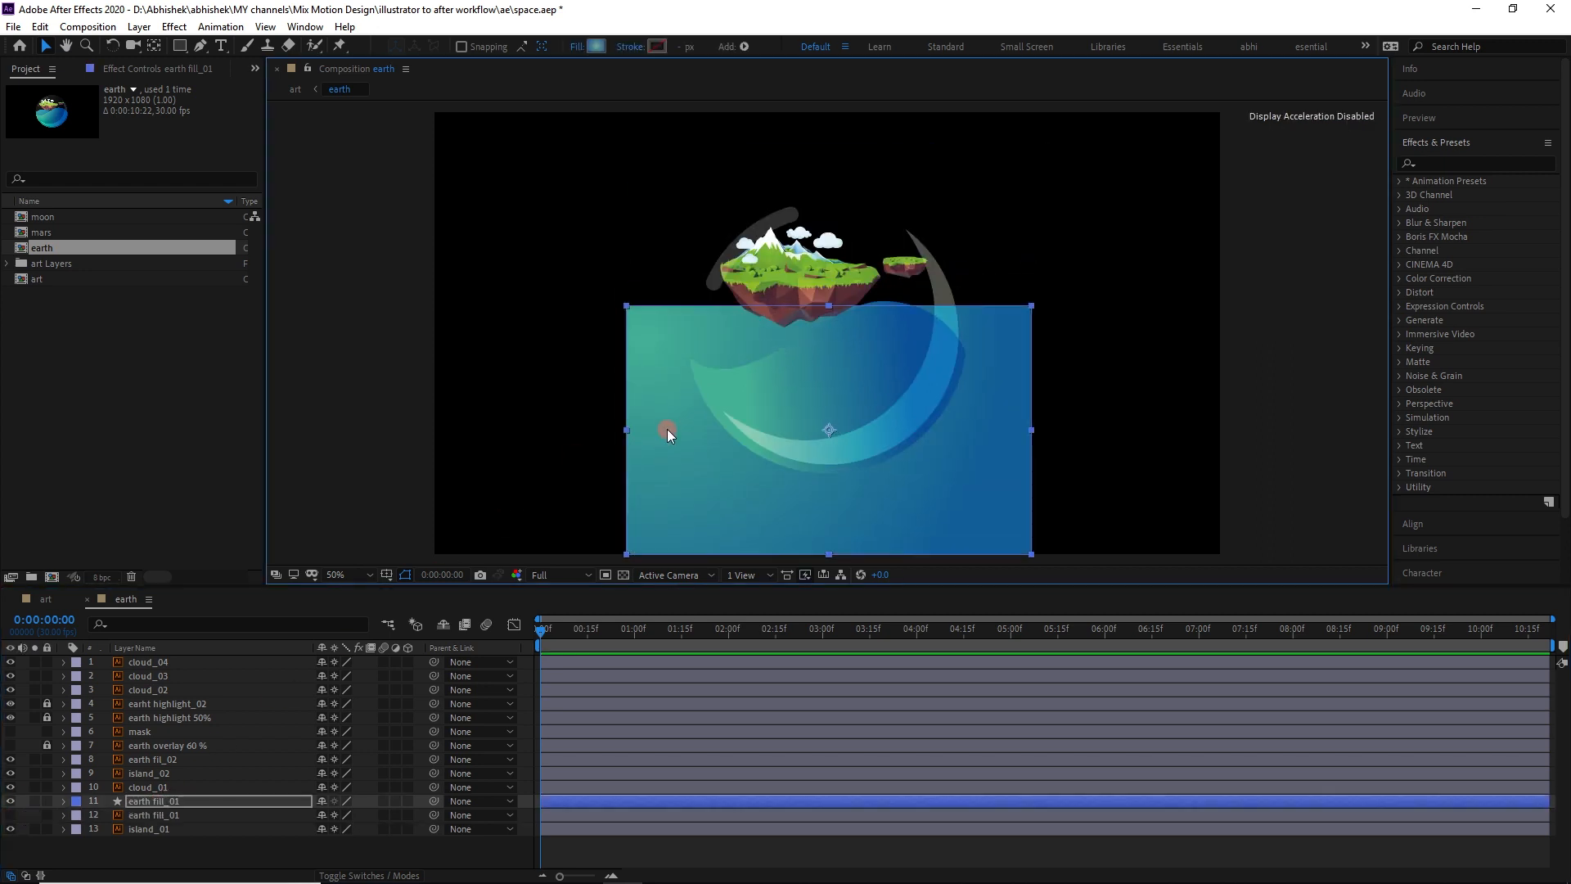
Show the red mask layer and place it directly above the gradient earth fill_01 layer.
click(137, 732)
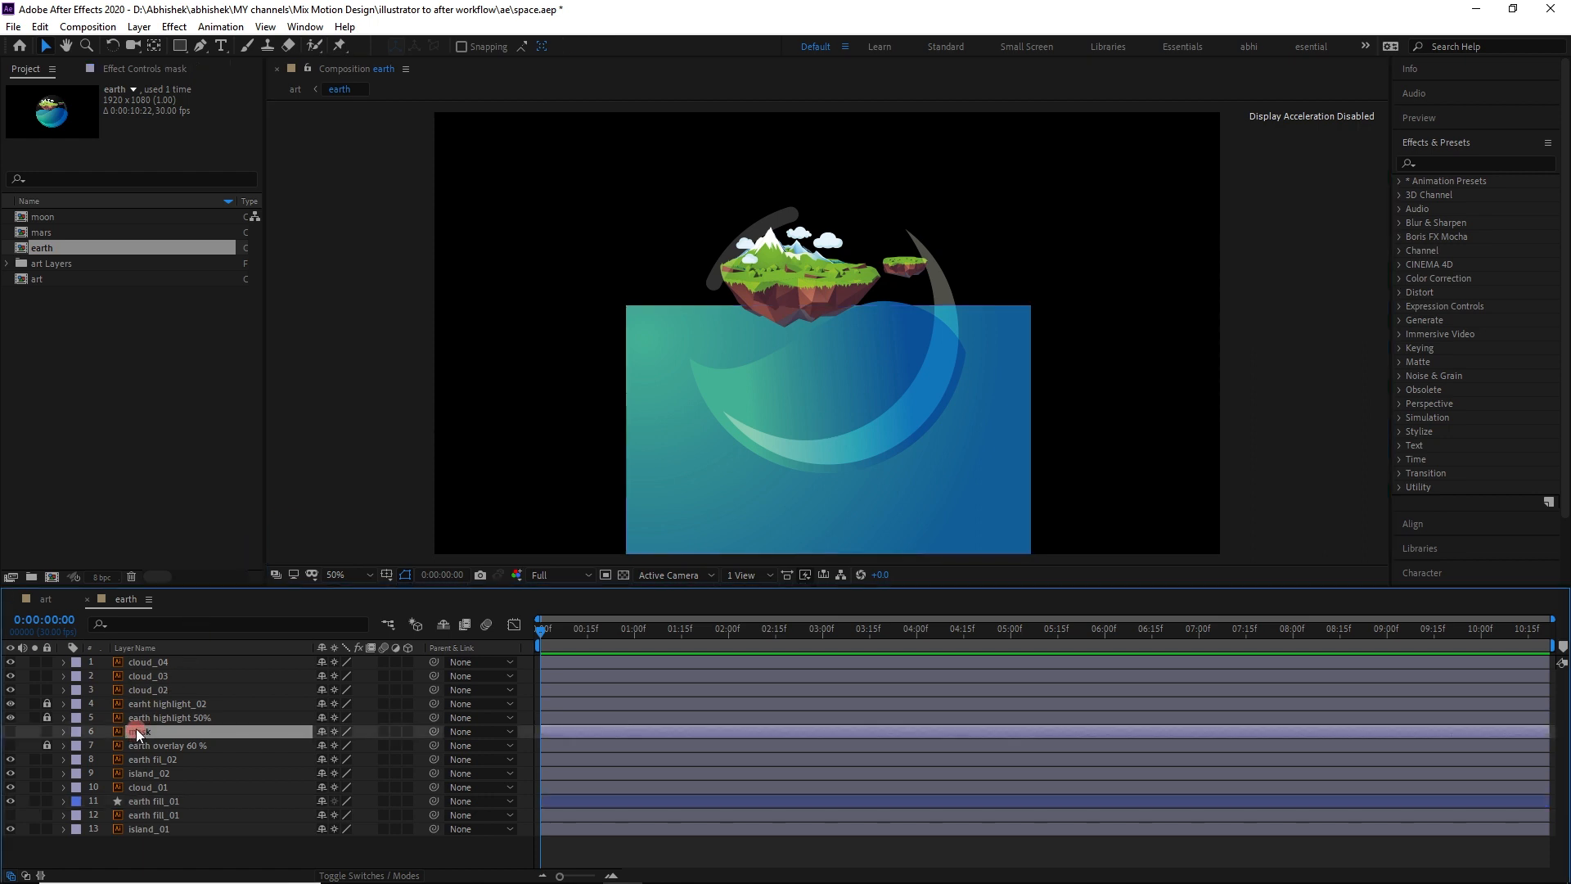
click(31, 730)
click(11, 731)
drag(168, 732, 187, 797)
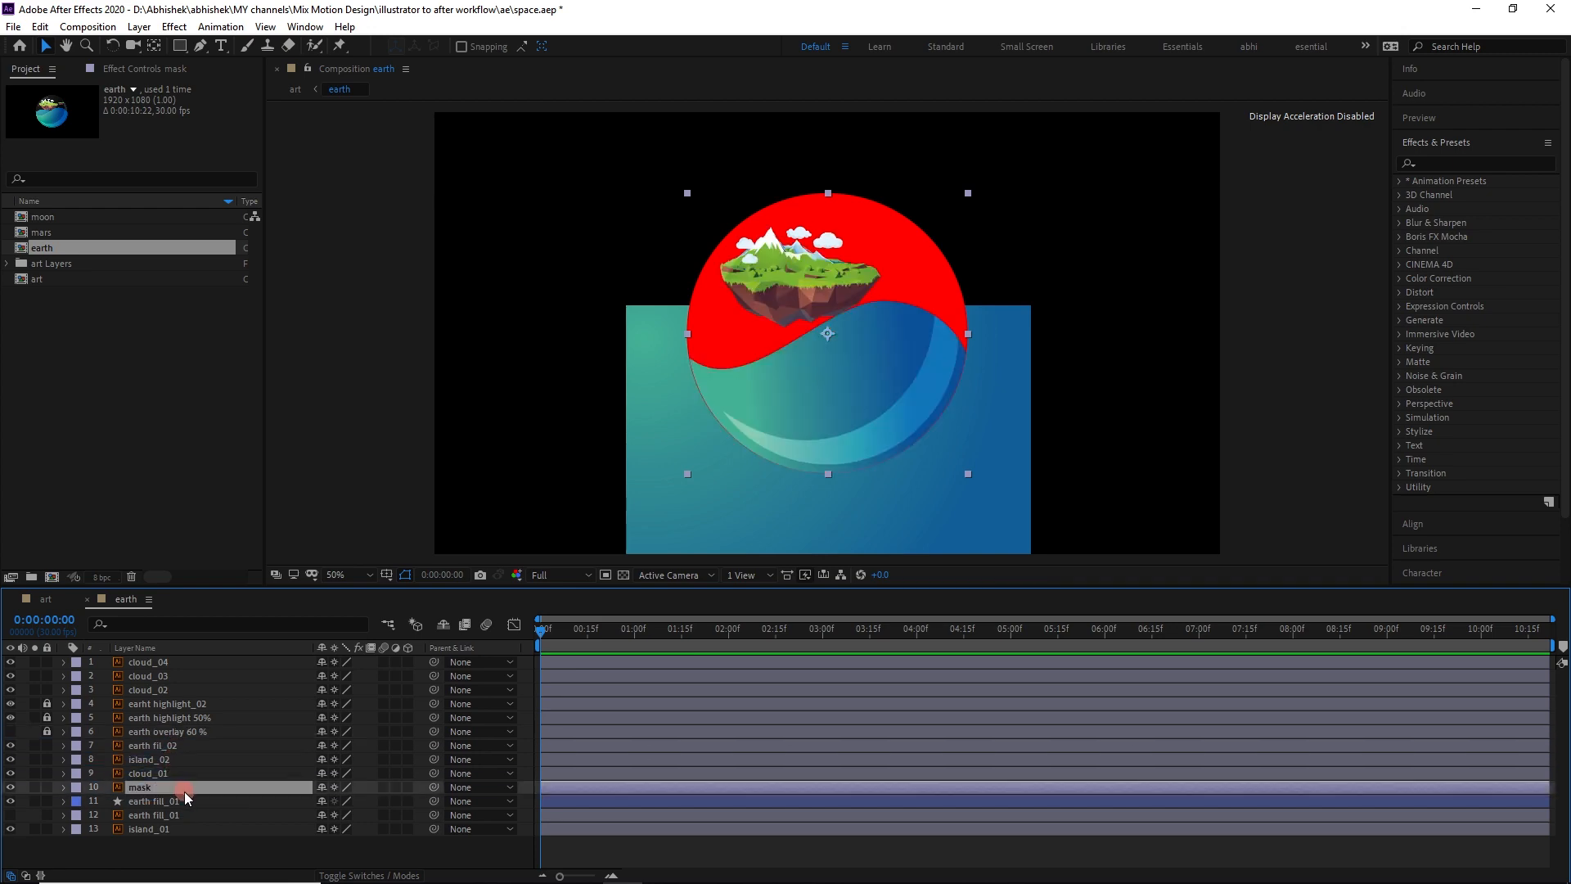
Set the gradient earth fill_01 layer's track matte to Alpha Matte "mask" and shift its rectangle slightly down.
click(370, 875)
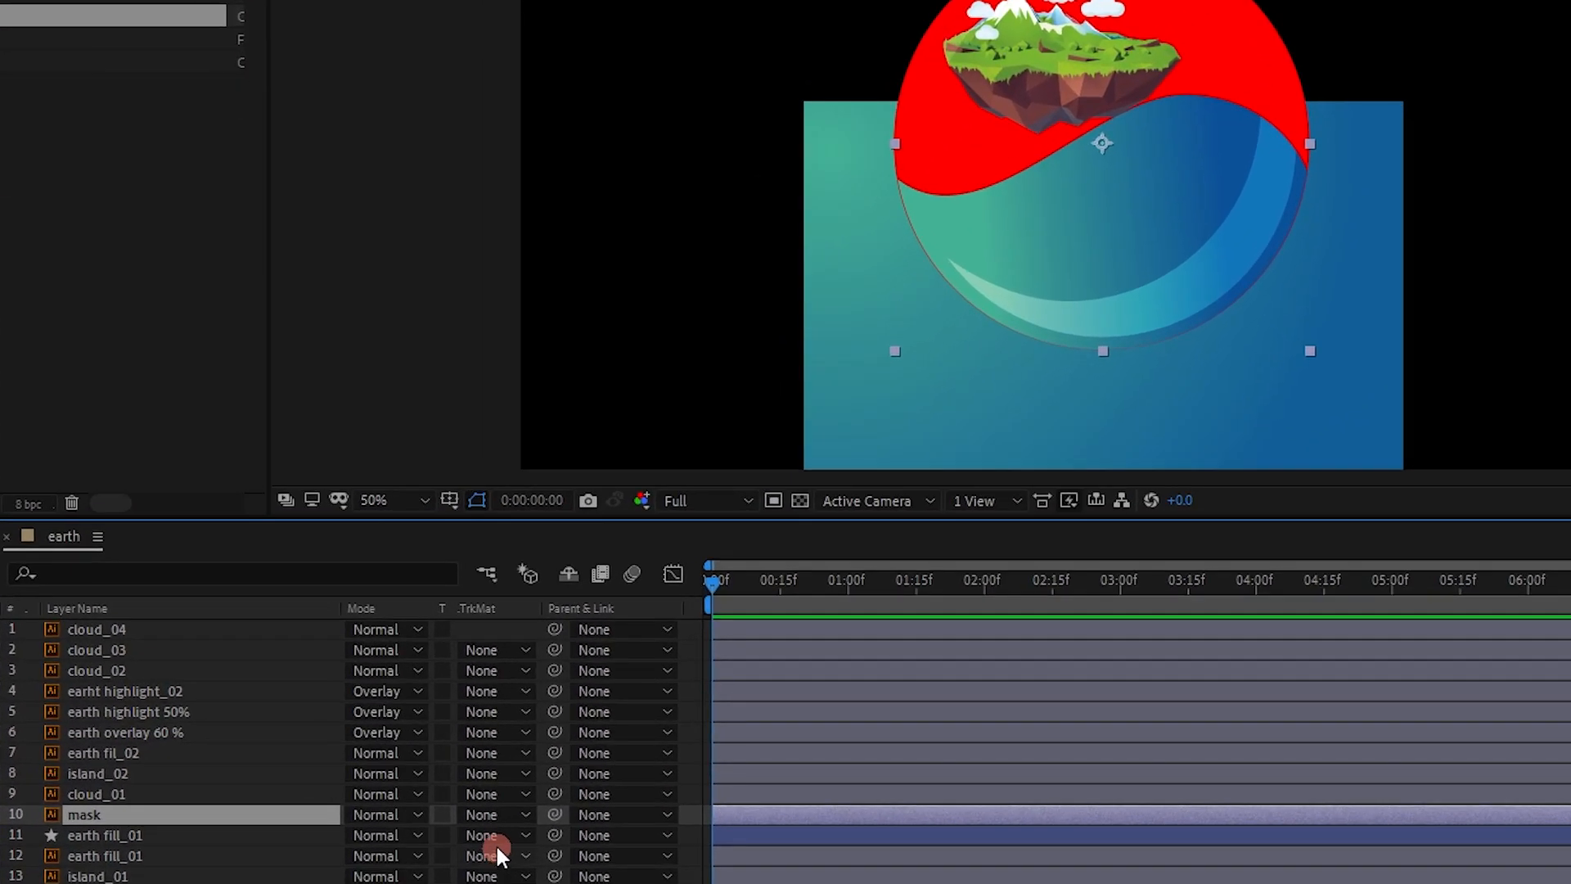
click(494, 837)
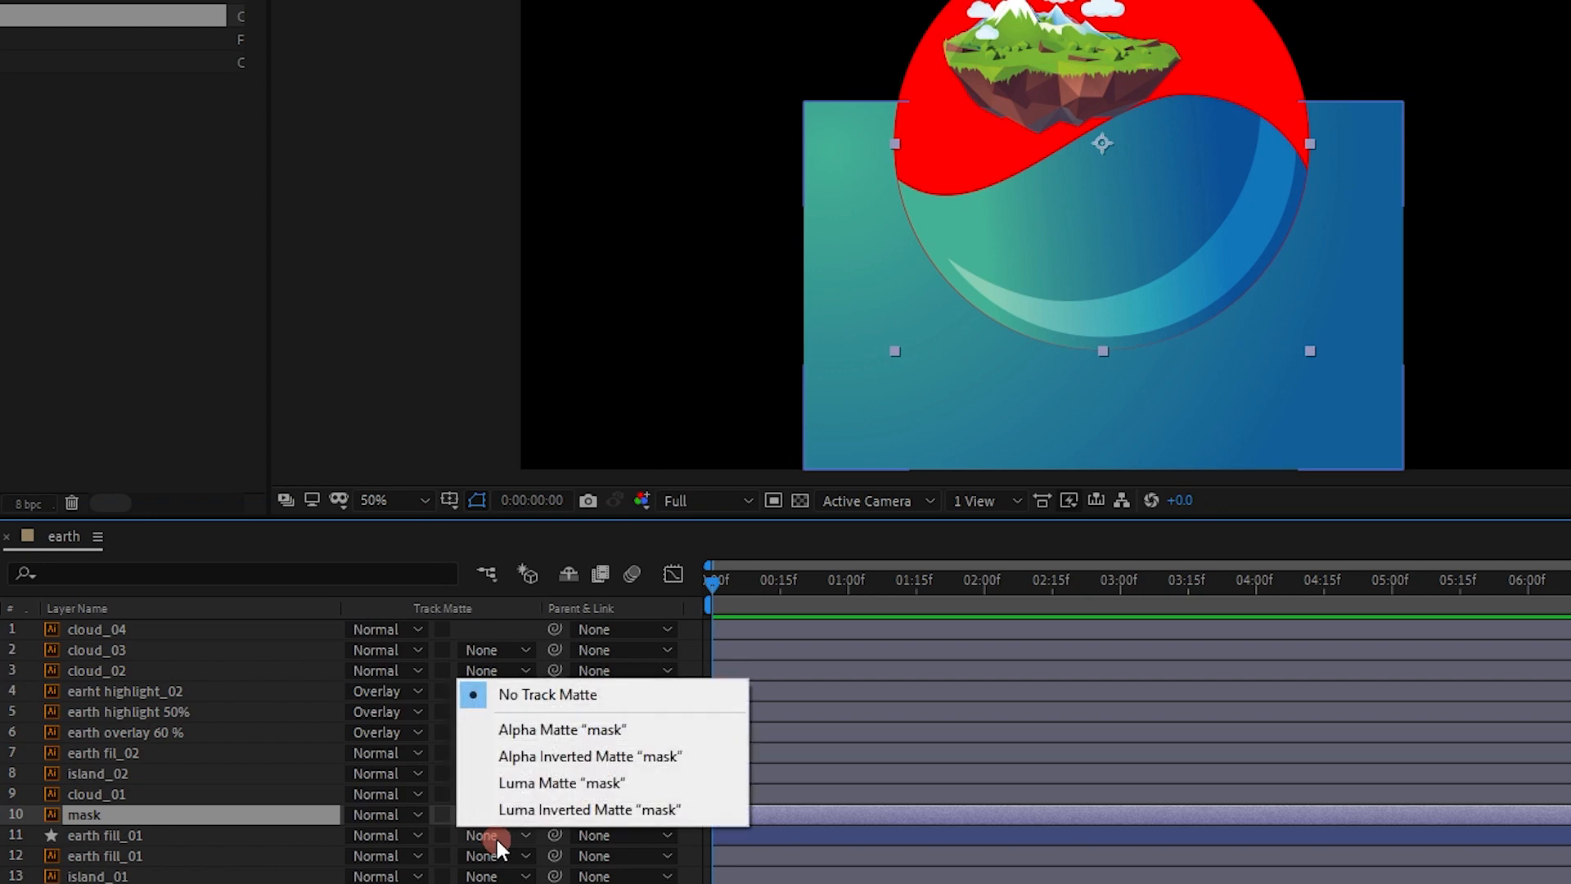
click(565, 729)
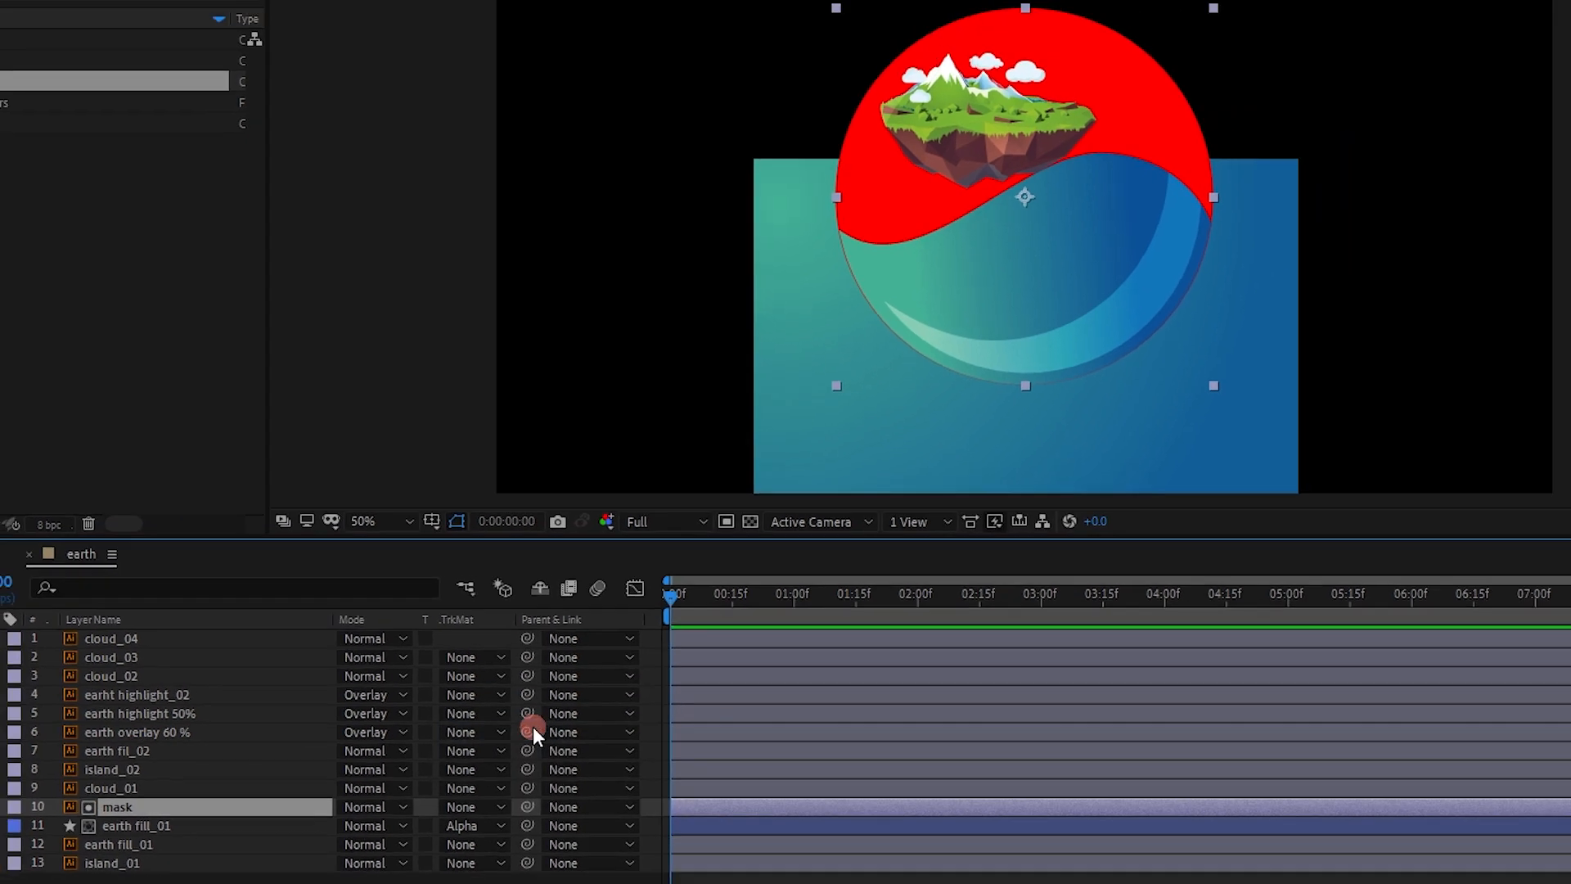
click(198, 801)
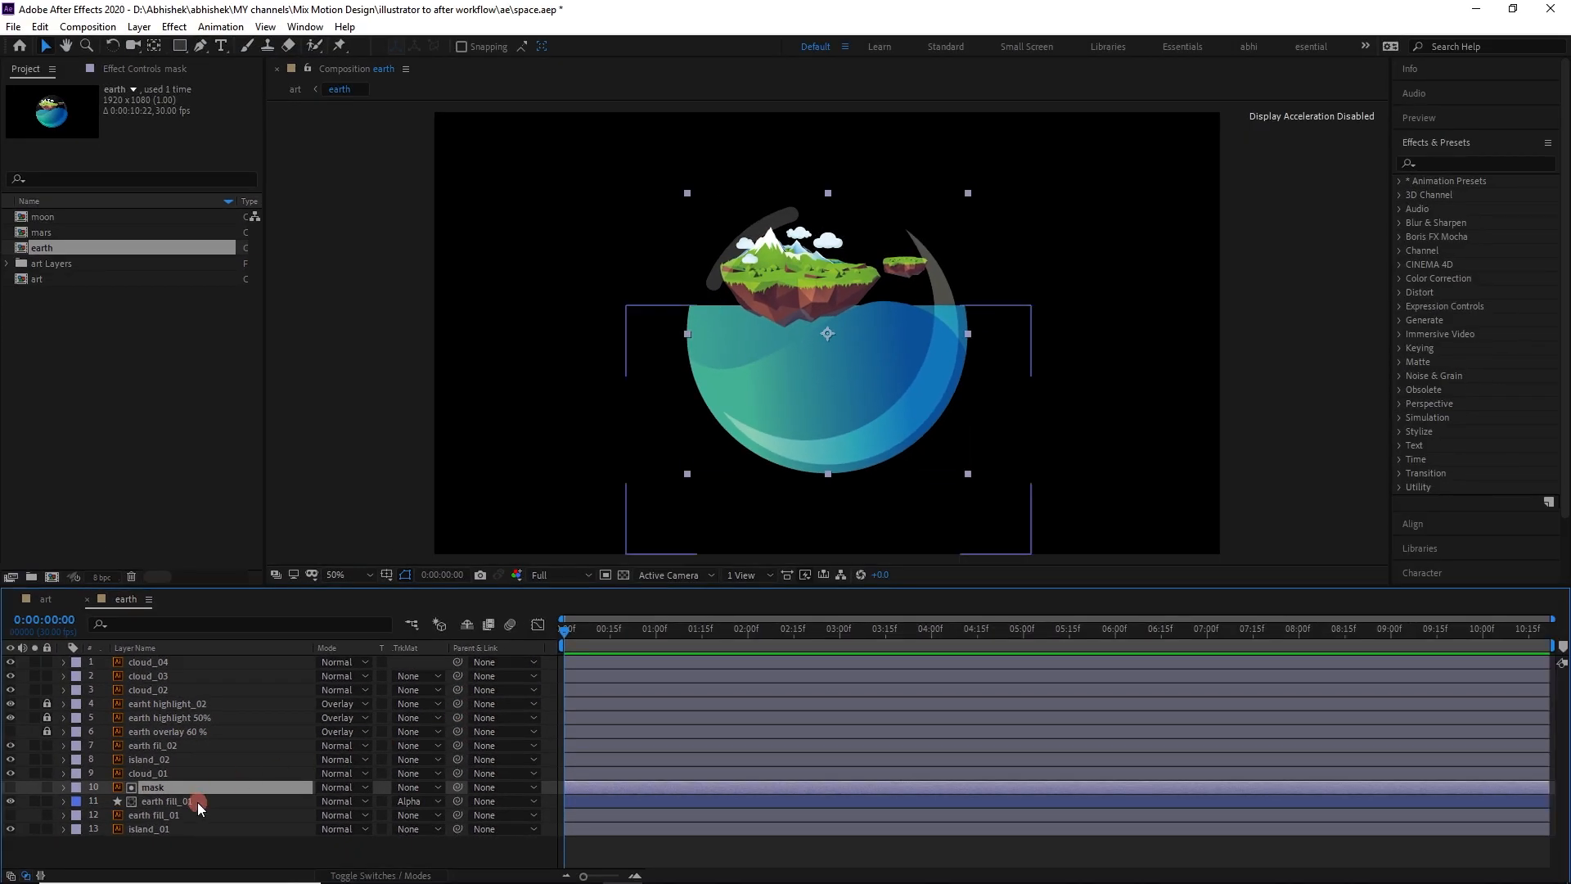
drag(733, 331, 721, 347)
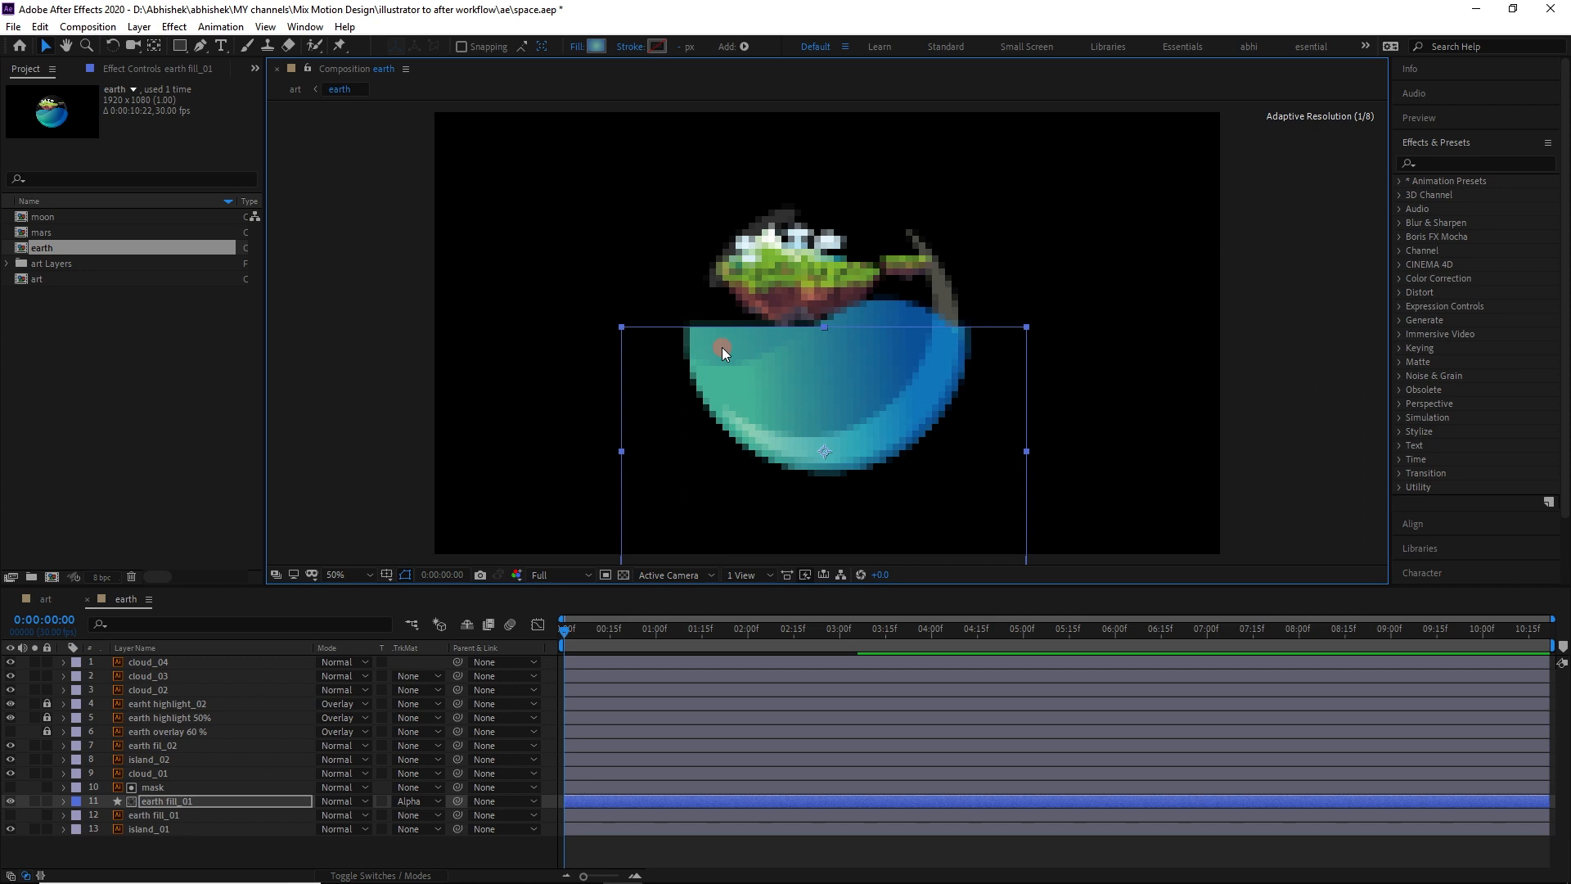
Duplicate the mask and gradient earth fill_01 pair, place the copies directly above earth fil_02, and hide the original earth fil_02 layer.
click(176, 802)
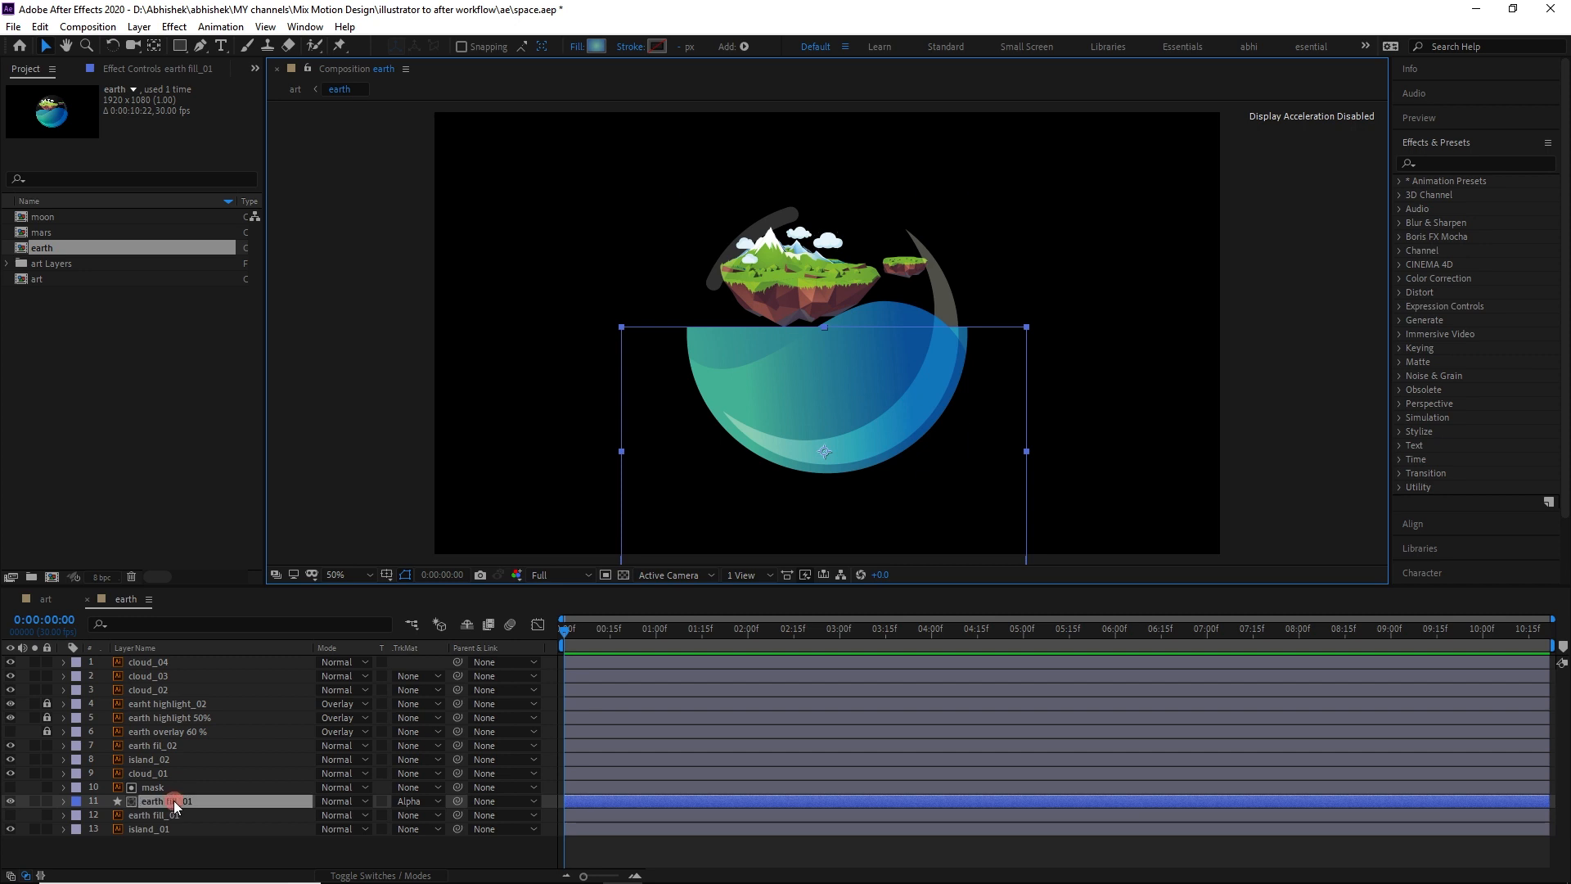
ctrl+click(174, 786)
key(ctrl+d)
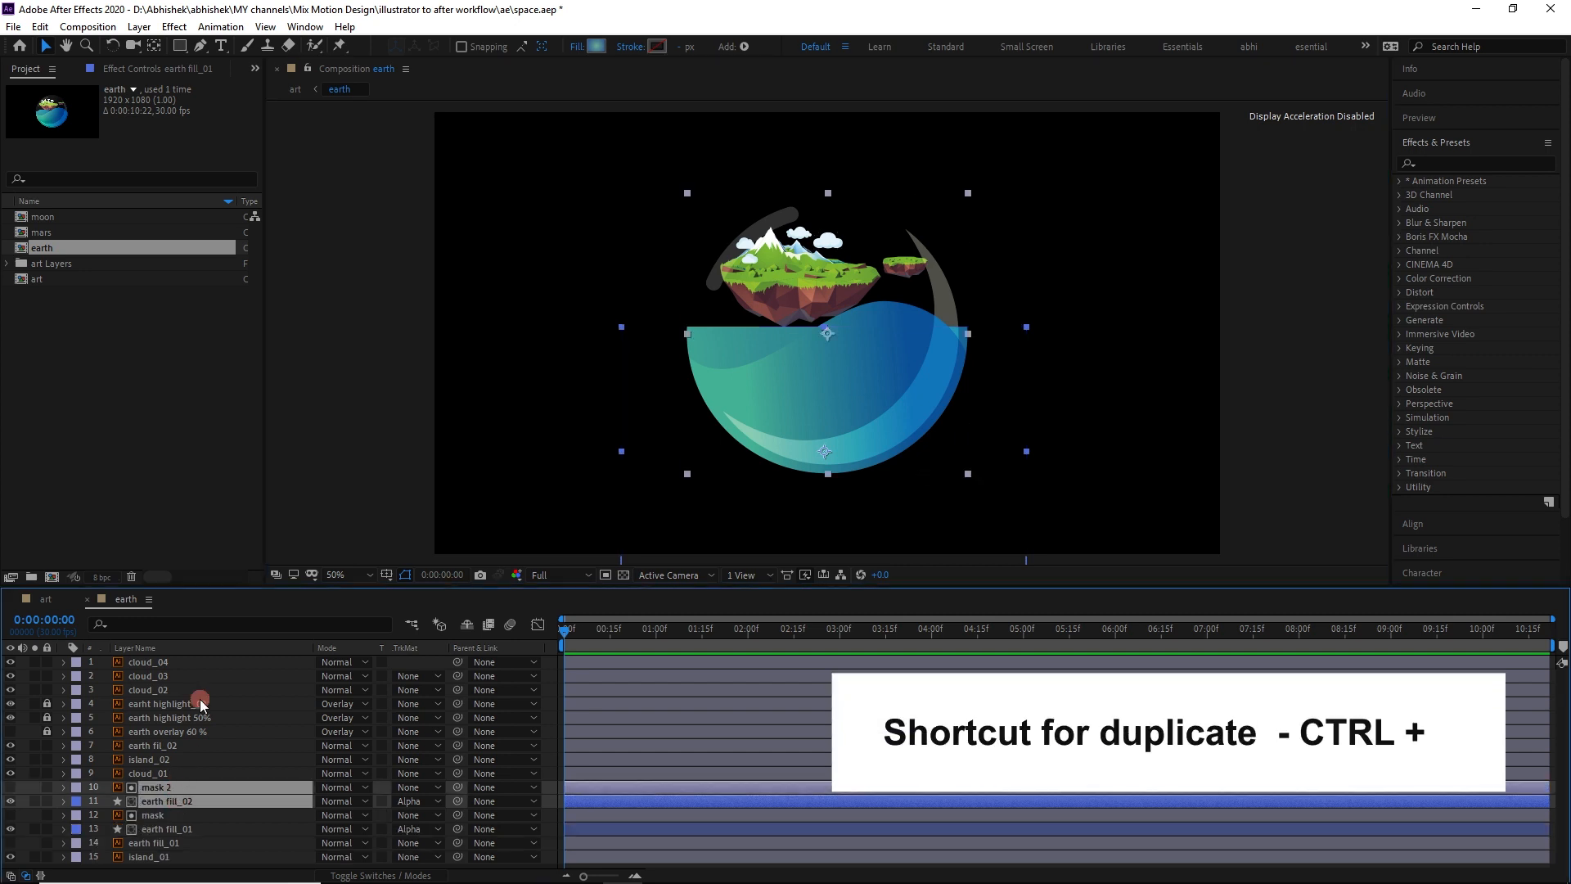
drag(186, 792, 196, 743)
click(15, 774)
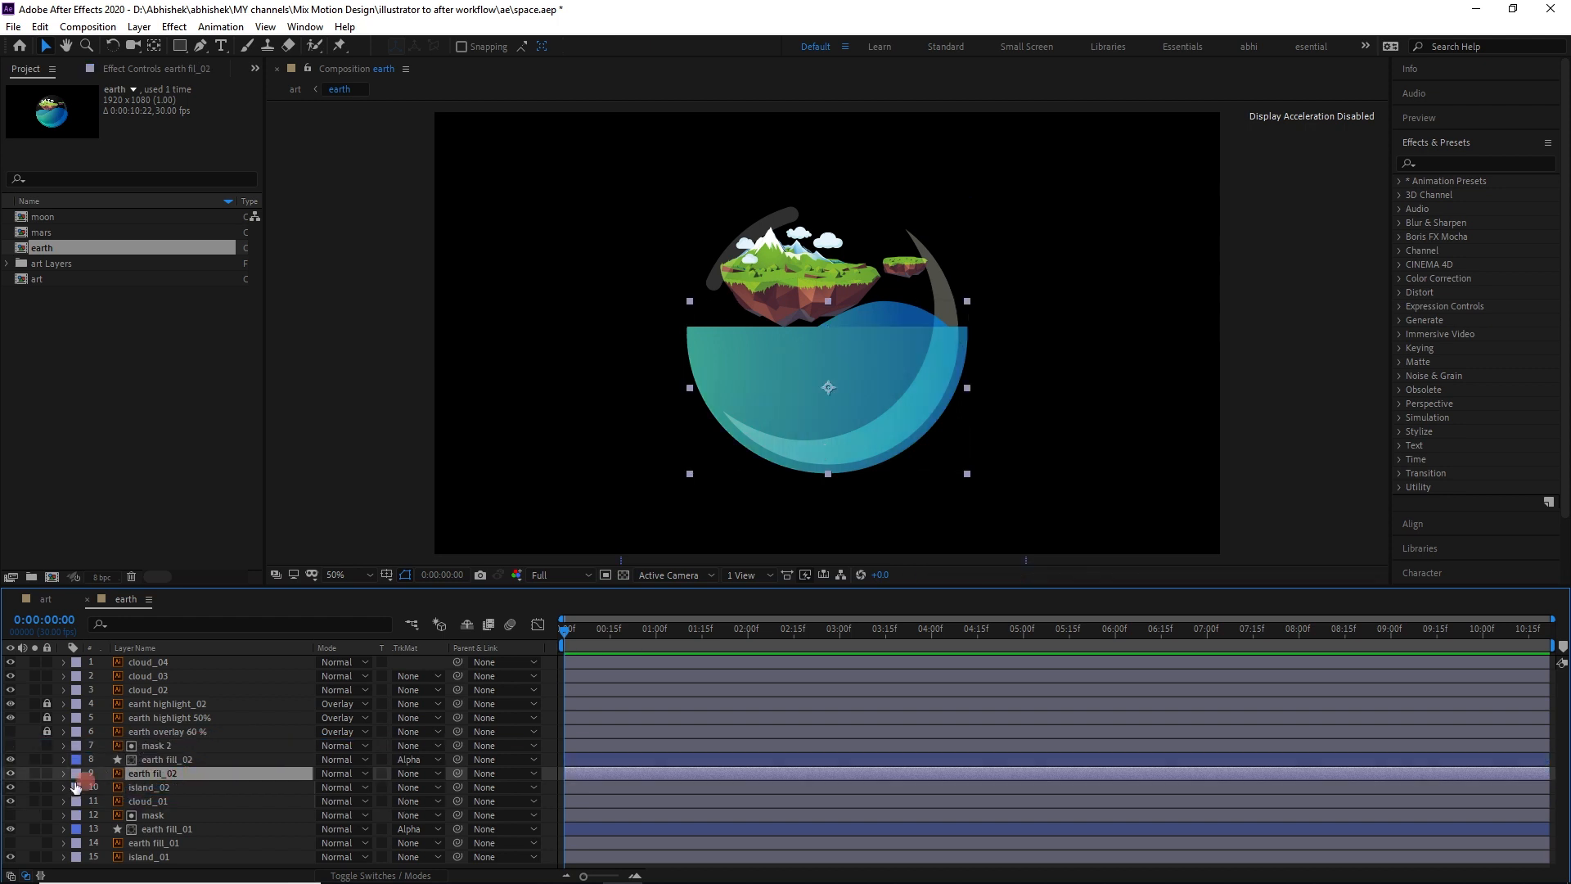
click(11, 774)
Nudge the gradient earth fill_01 slightly up and its copy earth fill_02 slightly down, and show the earth overlay 60 % layer.
click(159, 761)
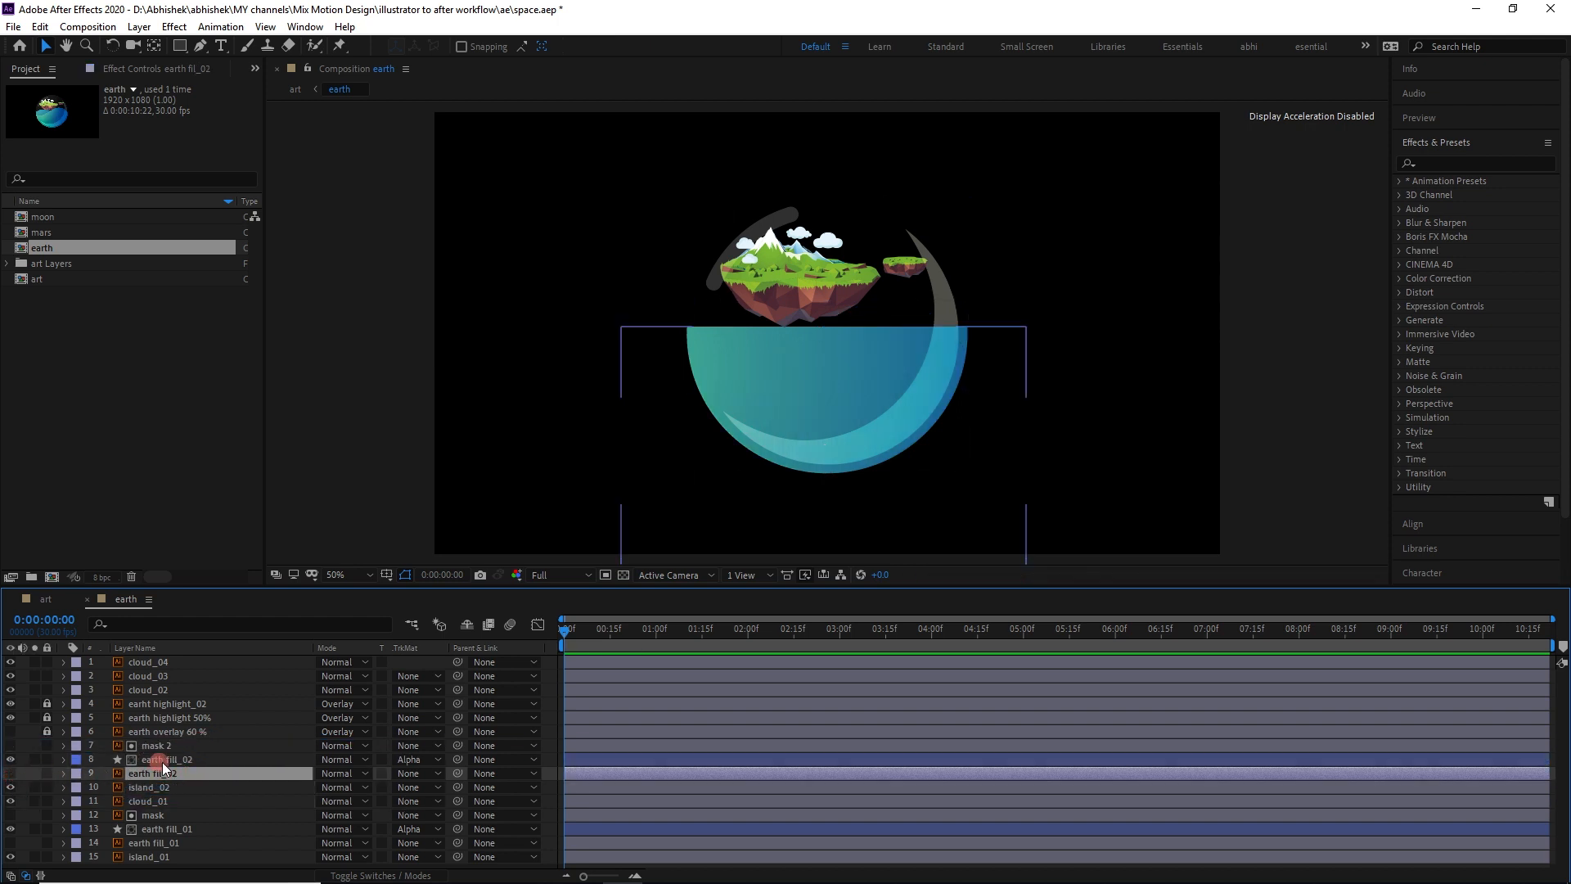
click(182, 759)
click(180, 831)
key(shift+Up)
click(721, 426)
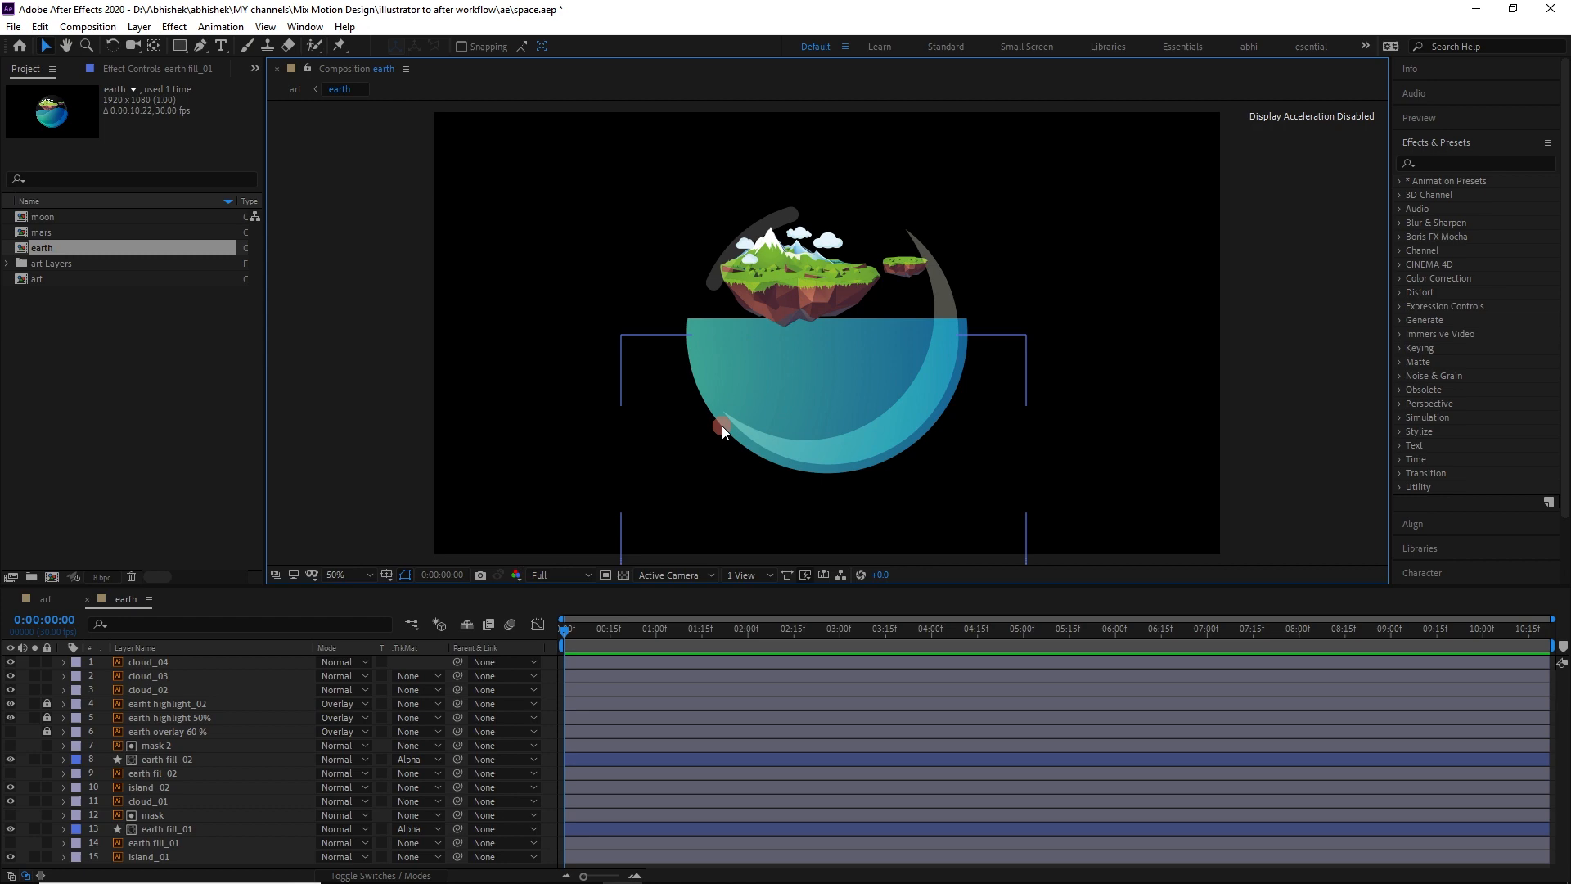
click(9, 731)
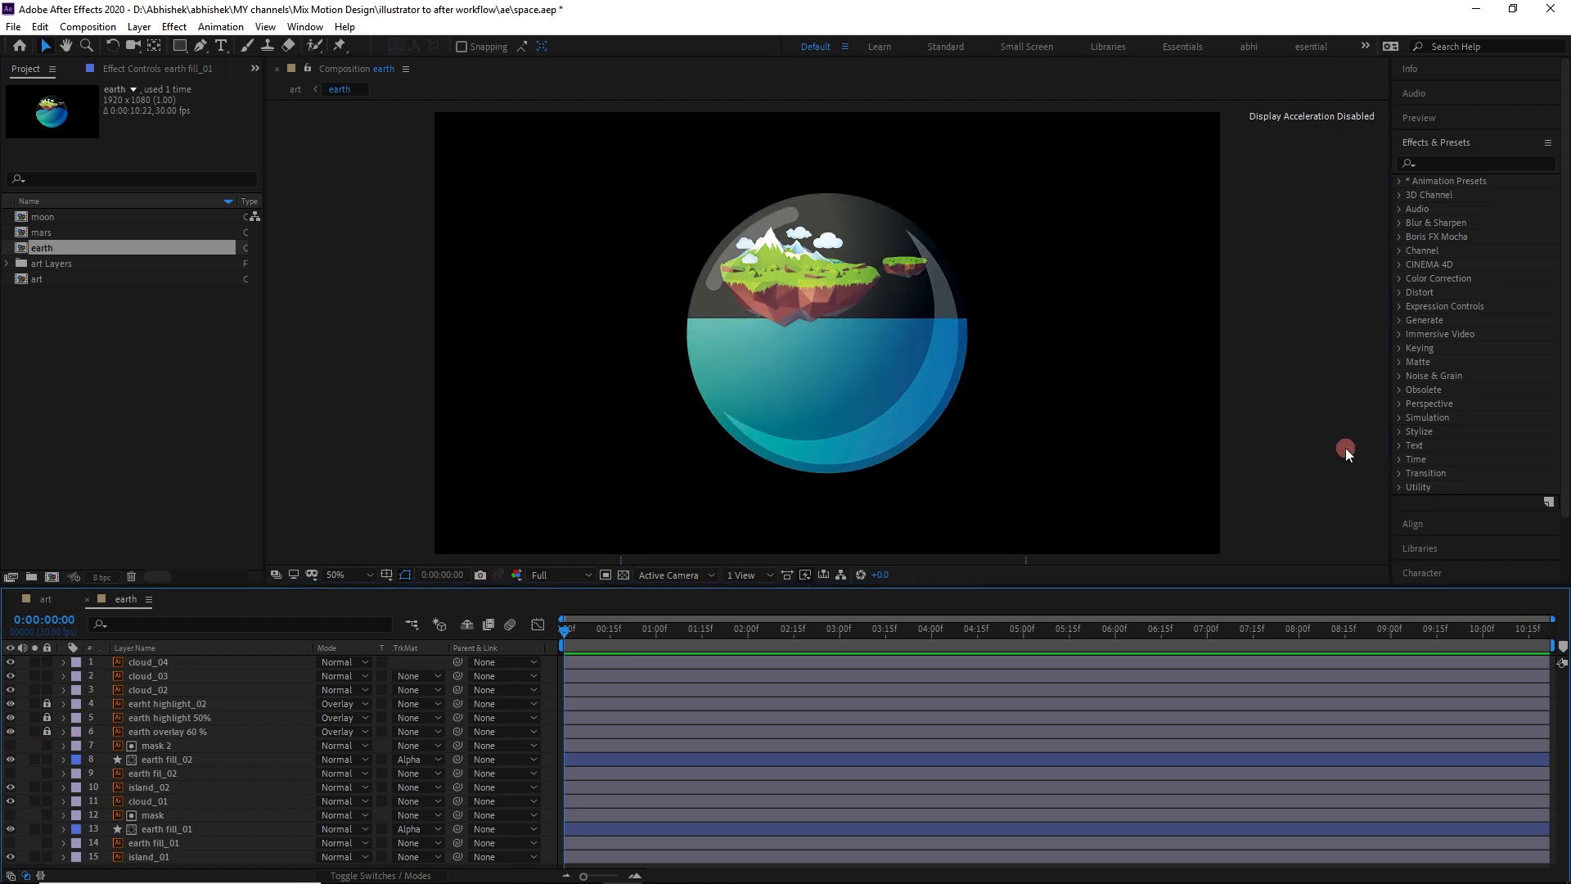
Apply the Wave Warp effect to the gradient earth fill_01 layer.
click(196, 828)
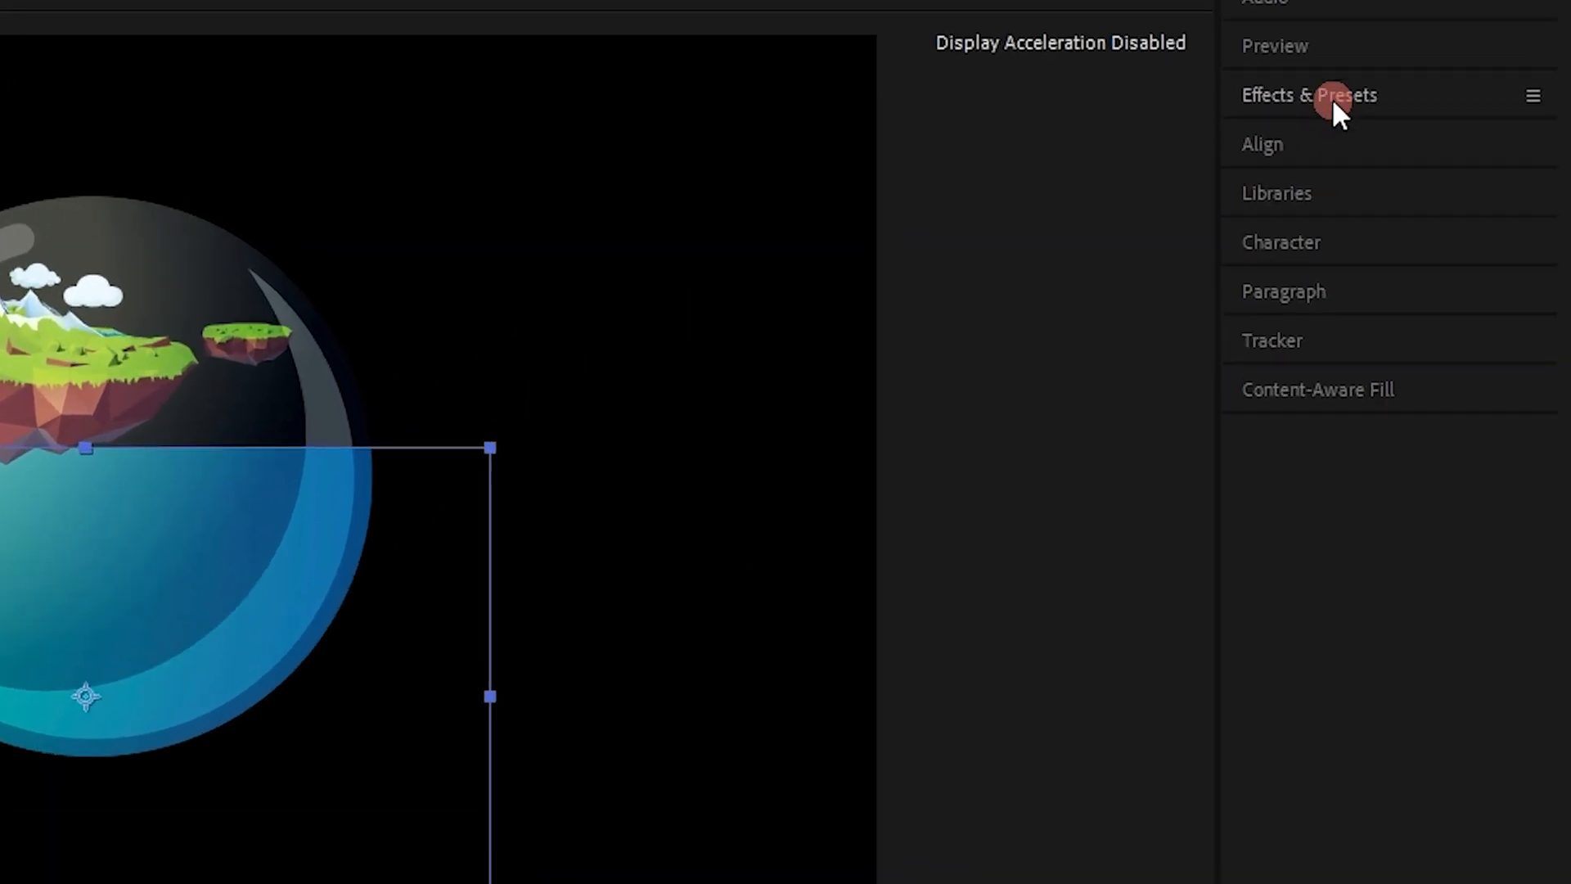
click(1446, 146)
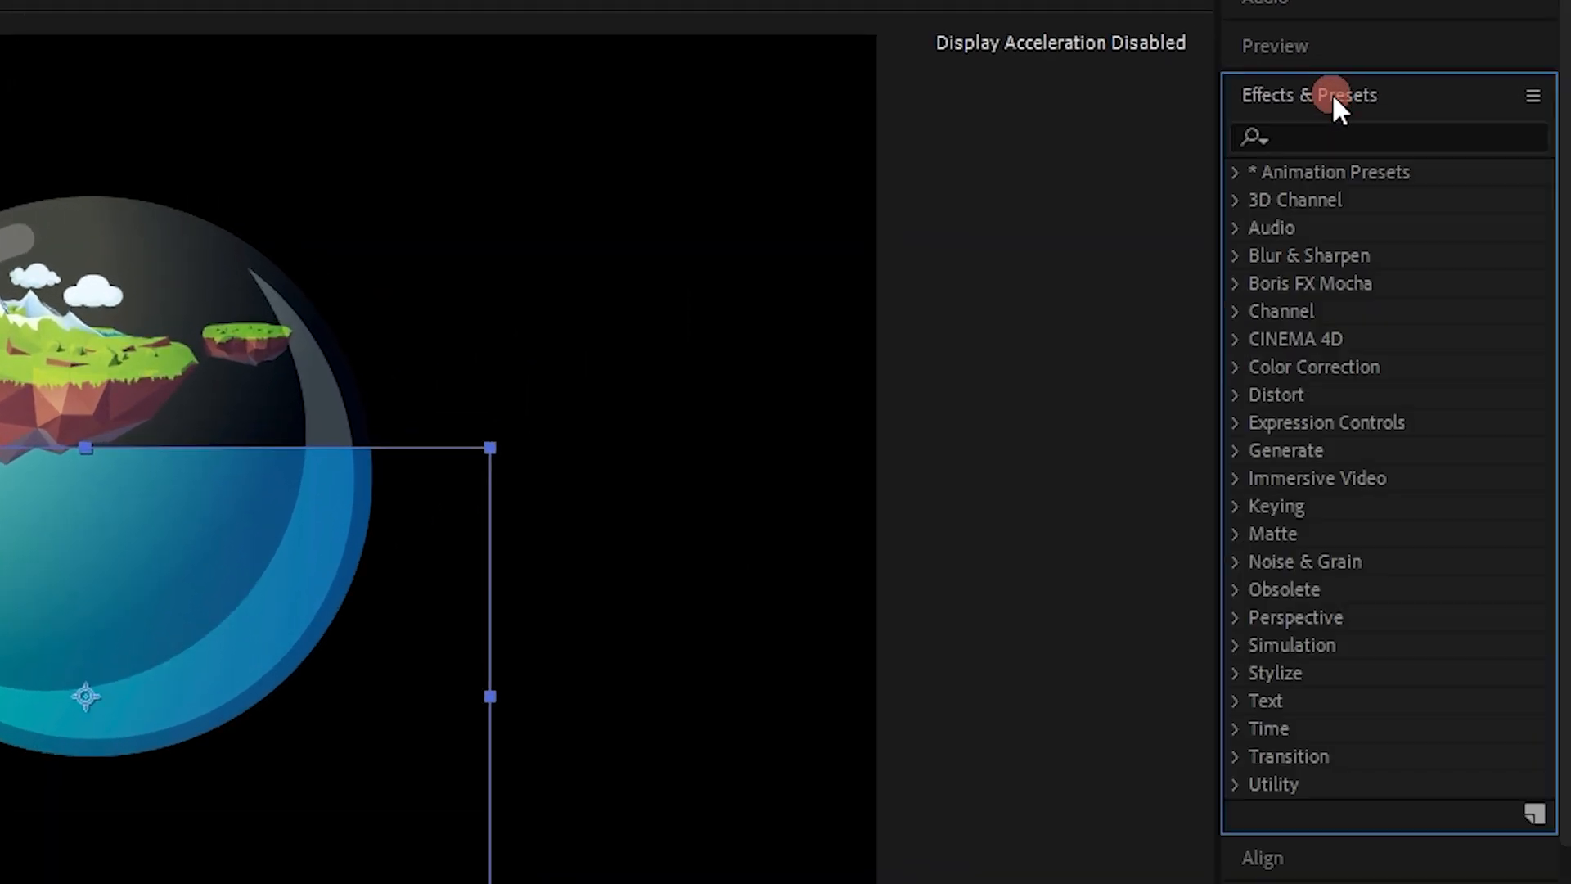
click(1331, 133)
text(warp)
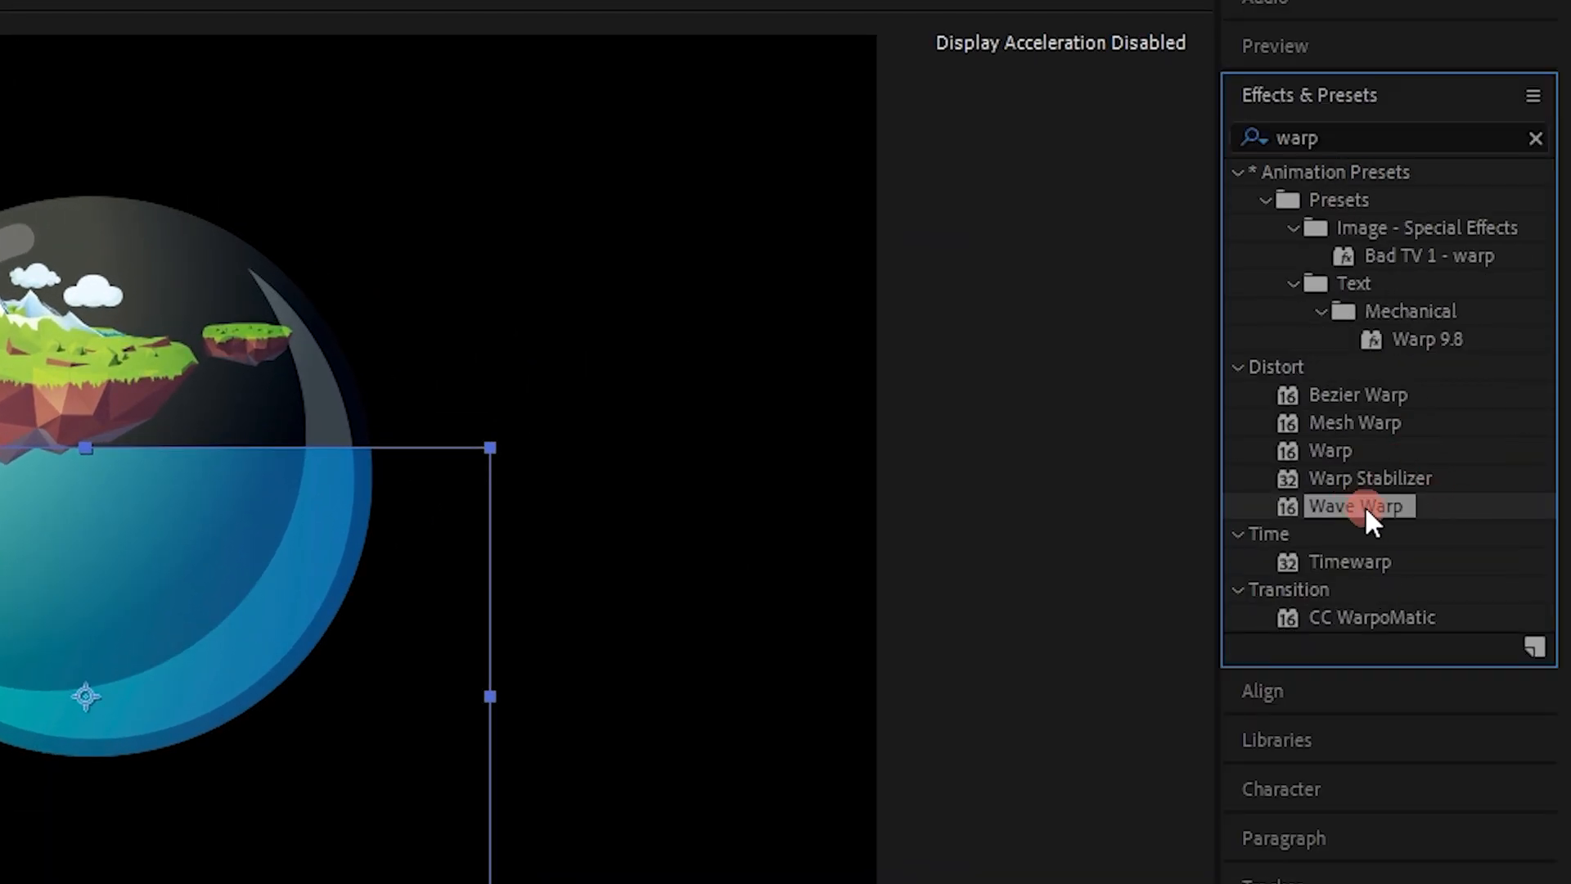
double_click(1363, 504)
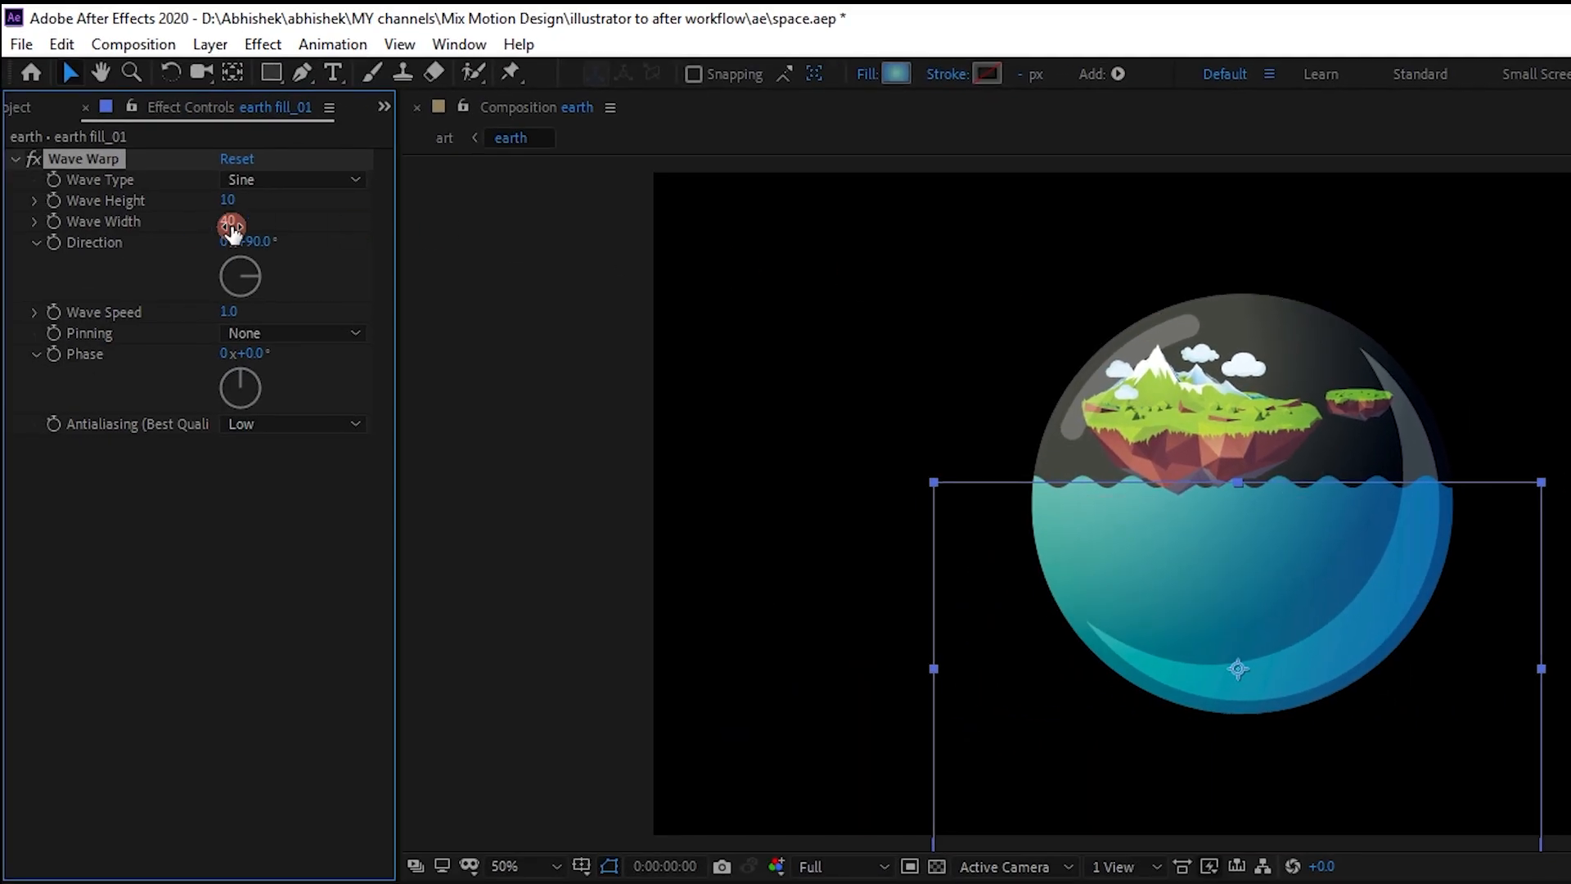
Set earth fill_01's Wave Warp to a wave width of 400, a wave height of 50 and a wave speed of 0.3.
click(231, 226)
text(40)
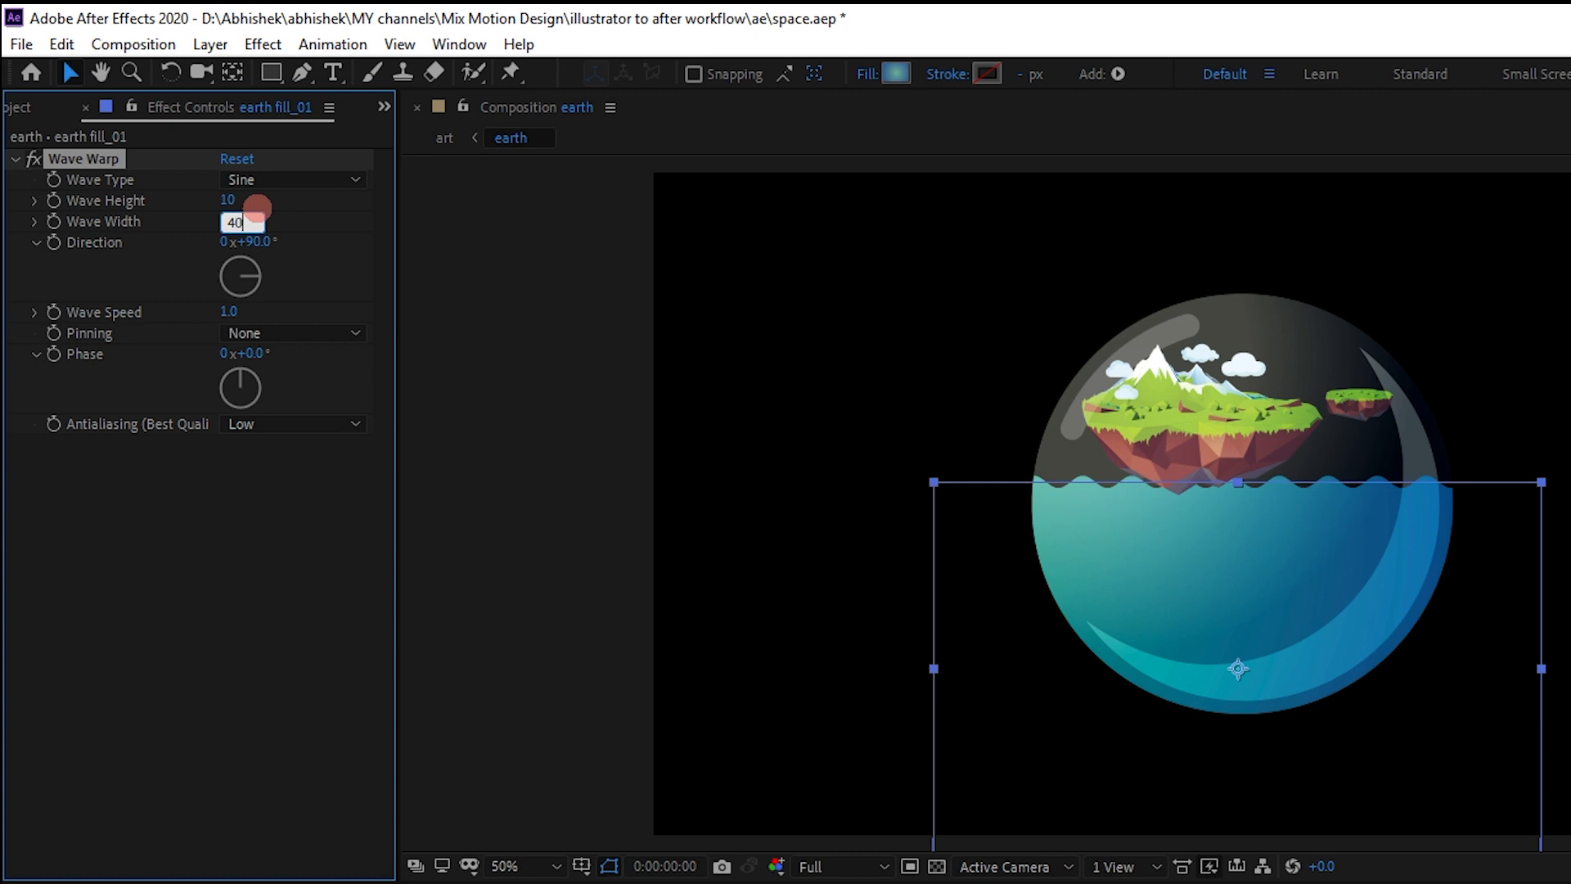
text(0)
key(Return)
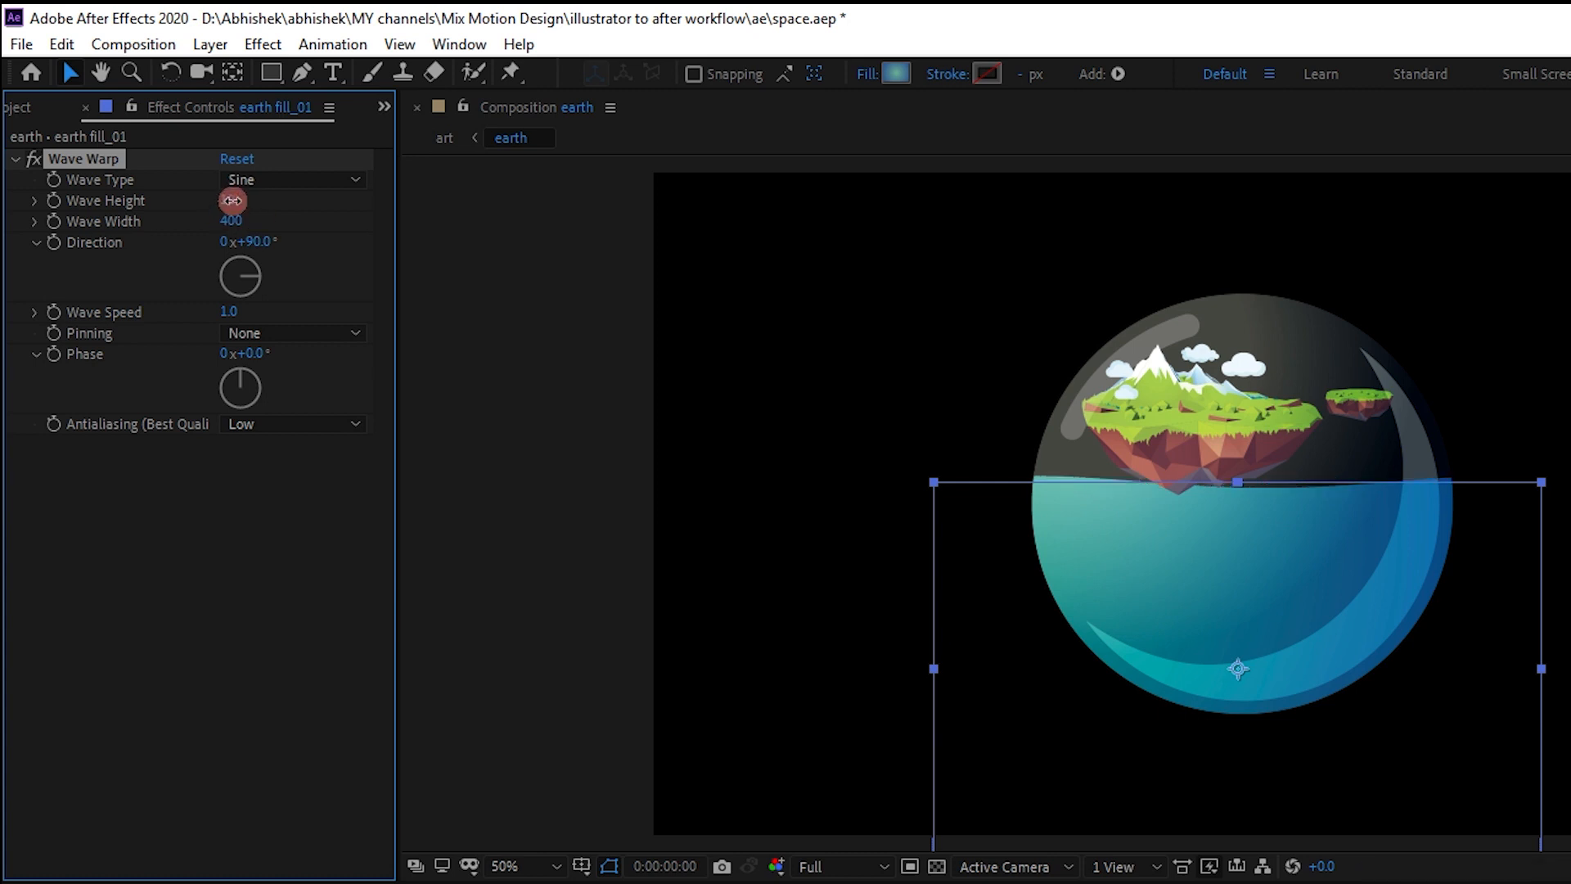
click(232, 200)
text(50)
key(Return)
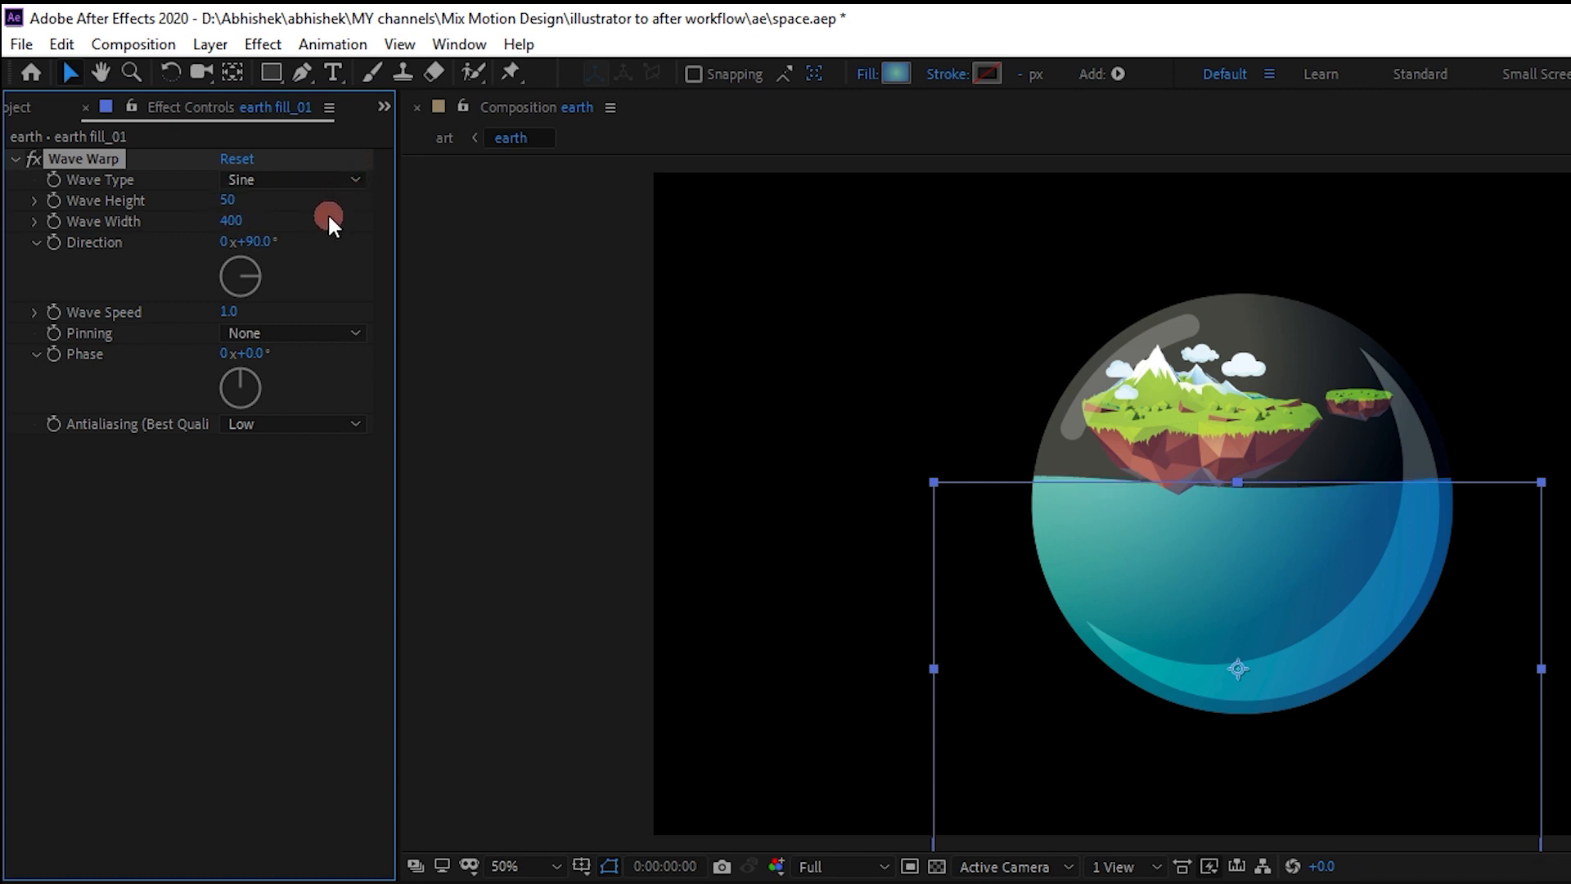
click(243, 307)
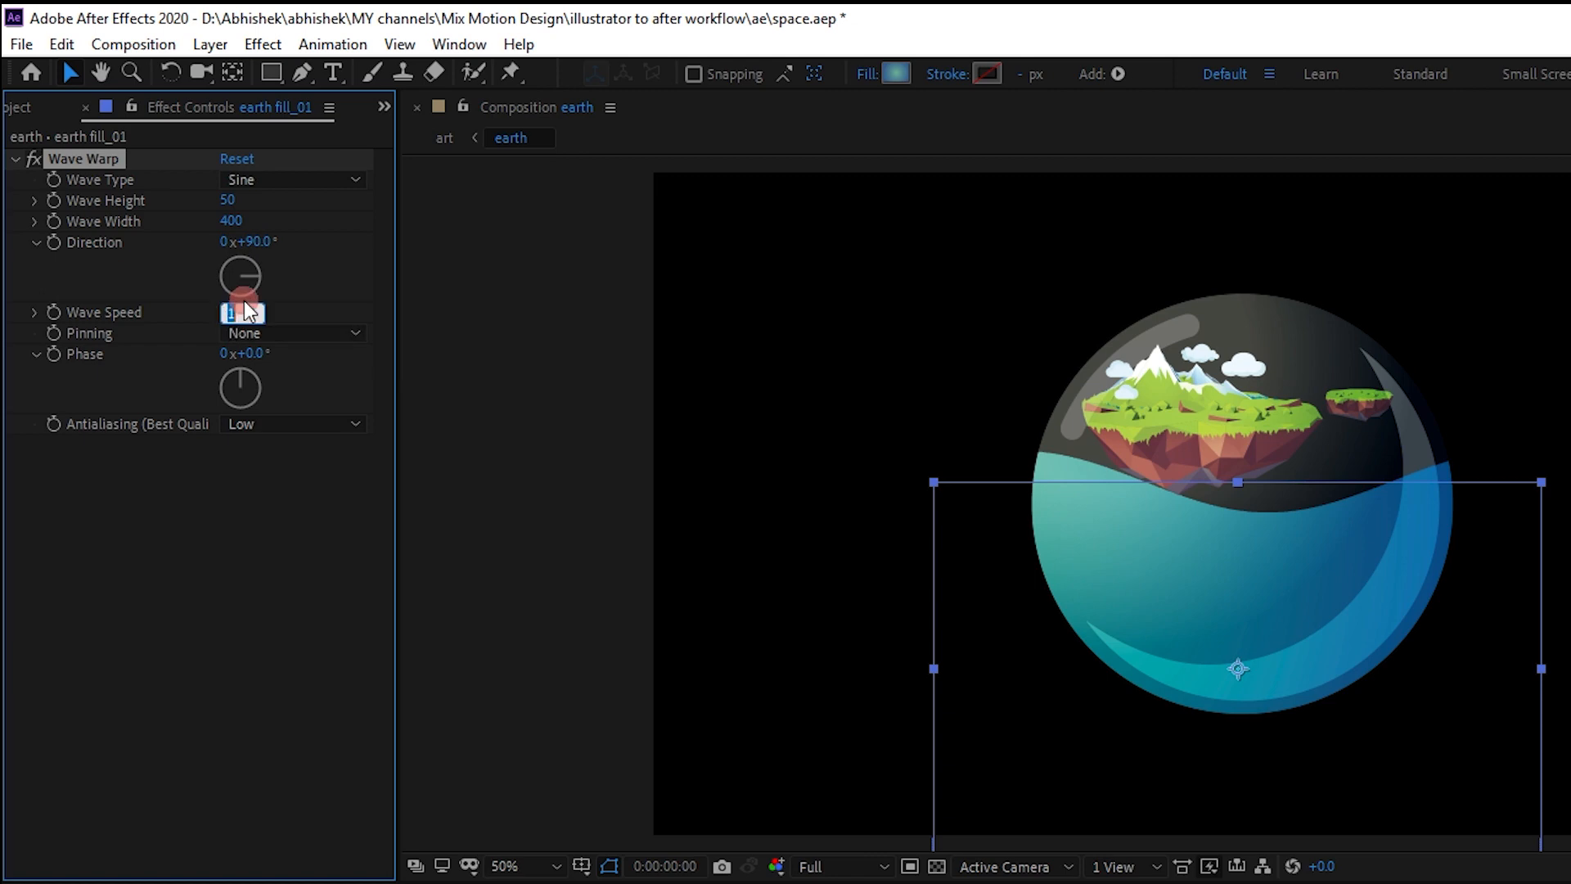
text(0.3)
key(Return)
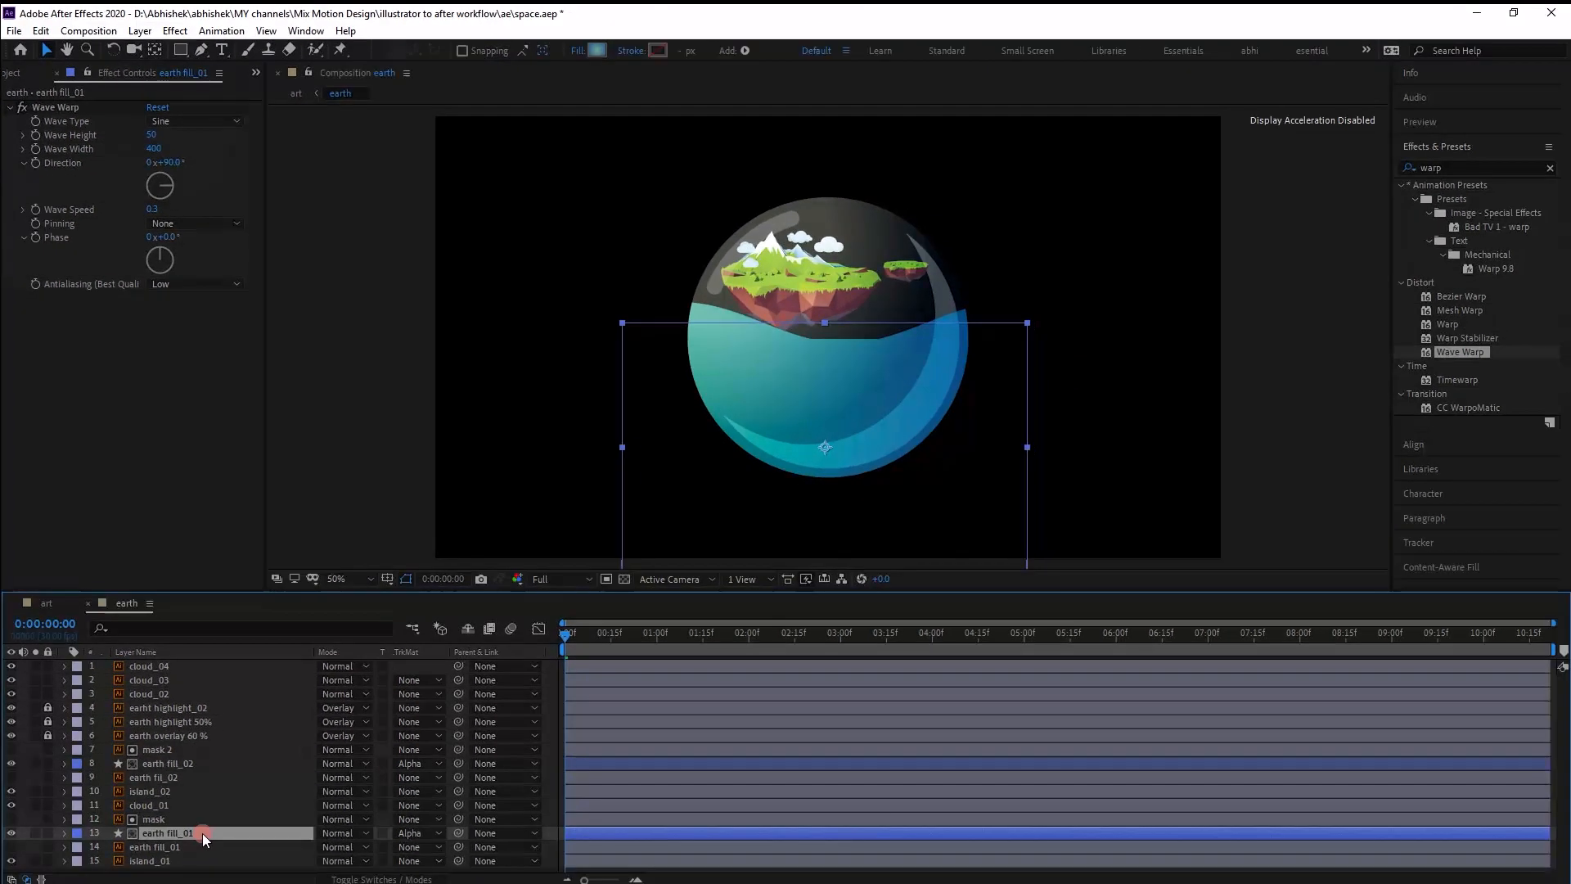
Adjust earth fill_01's radial gradient so that its start and end points lie on the globe's water.
click(896, 73)
click(420, 474)
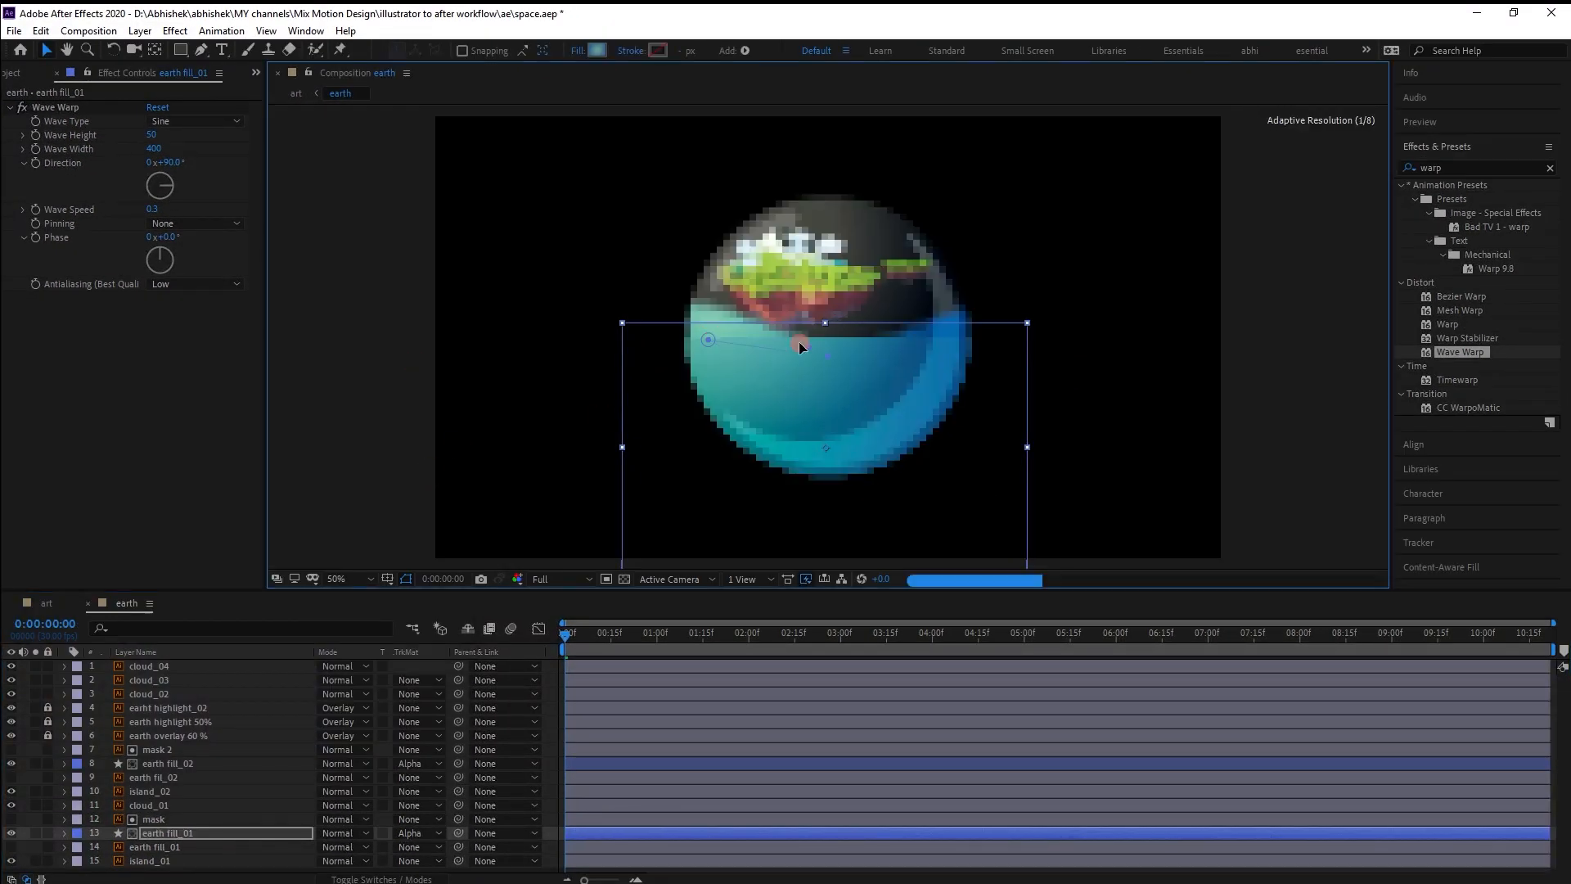
Copy the Wave Warp effect from the gradient earth fill_01 layer onto earth fill_02.
click(193, 832)
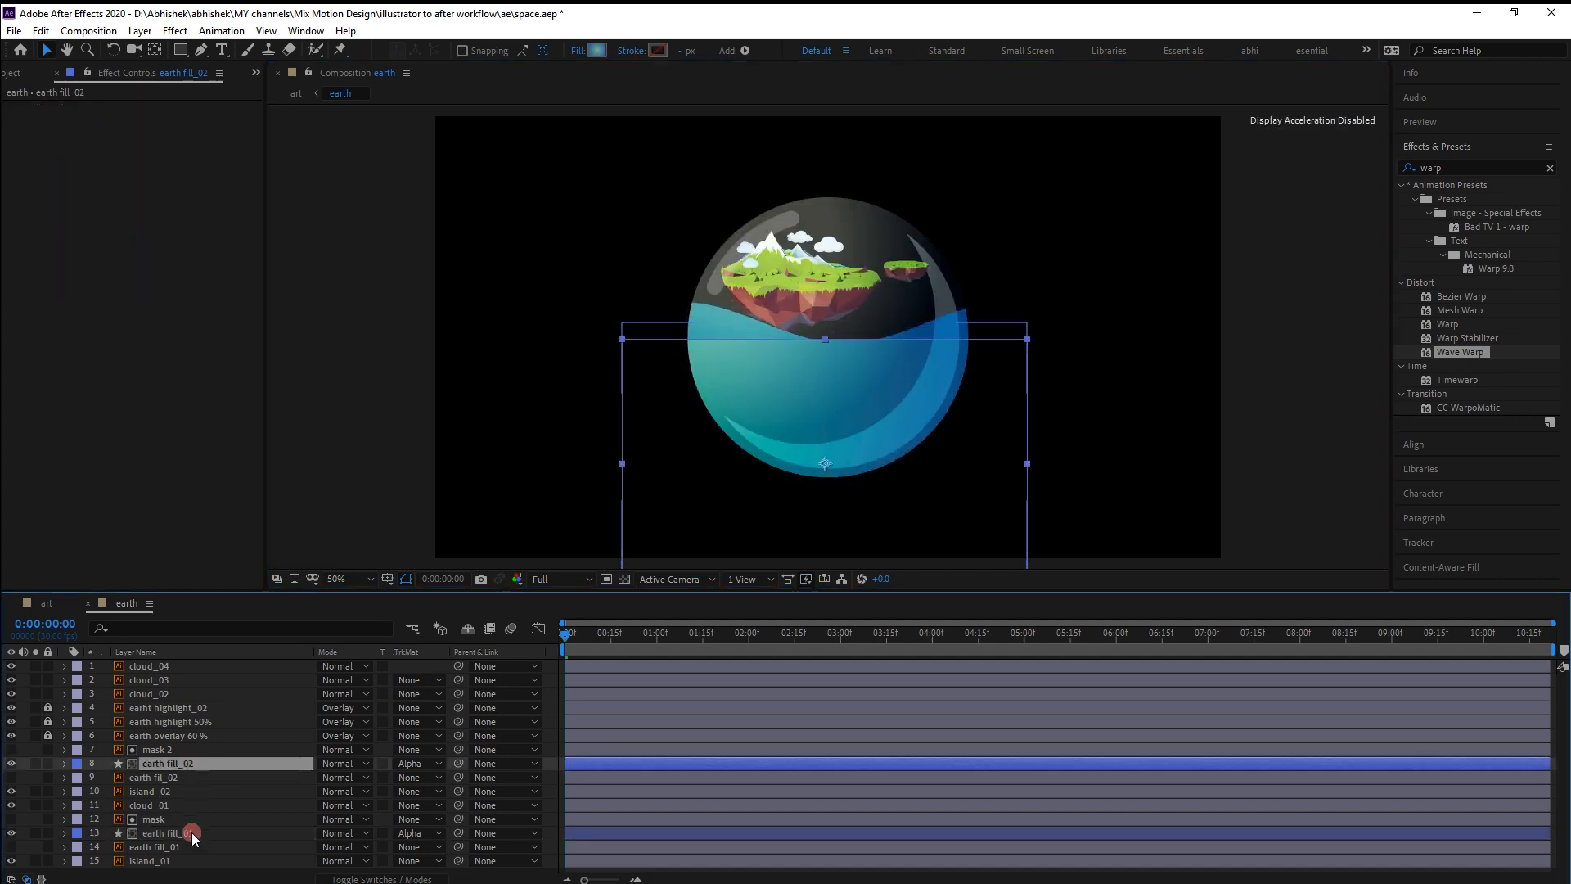
click(66, 108)
click(77, 109)
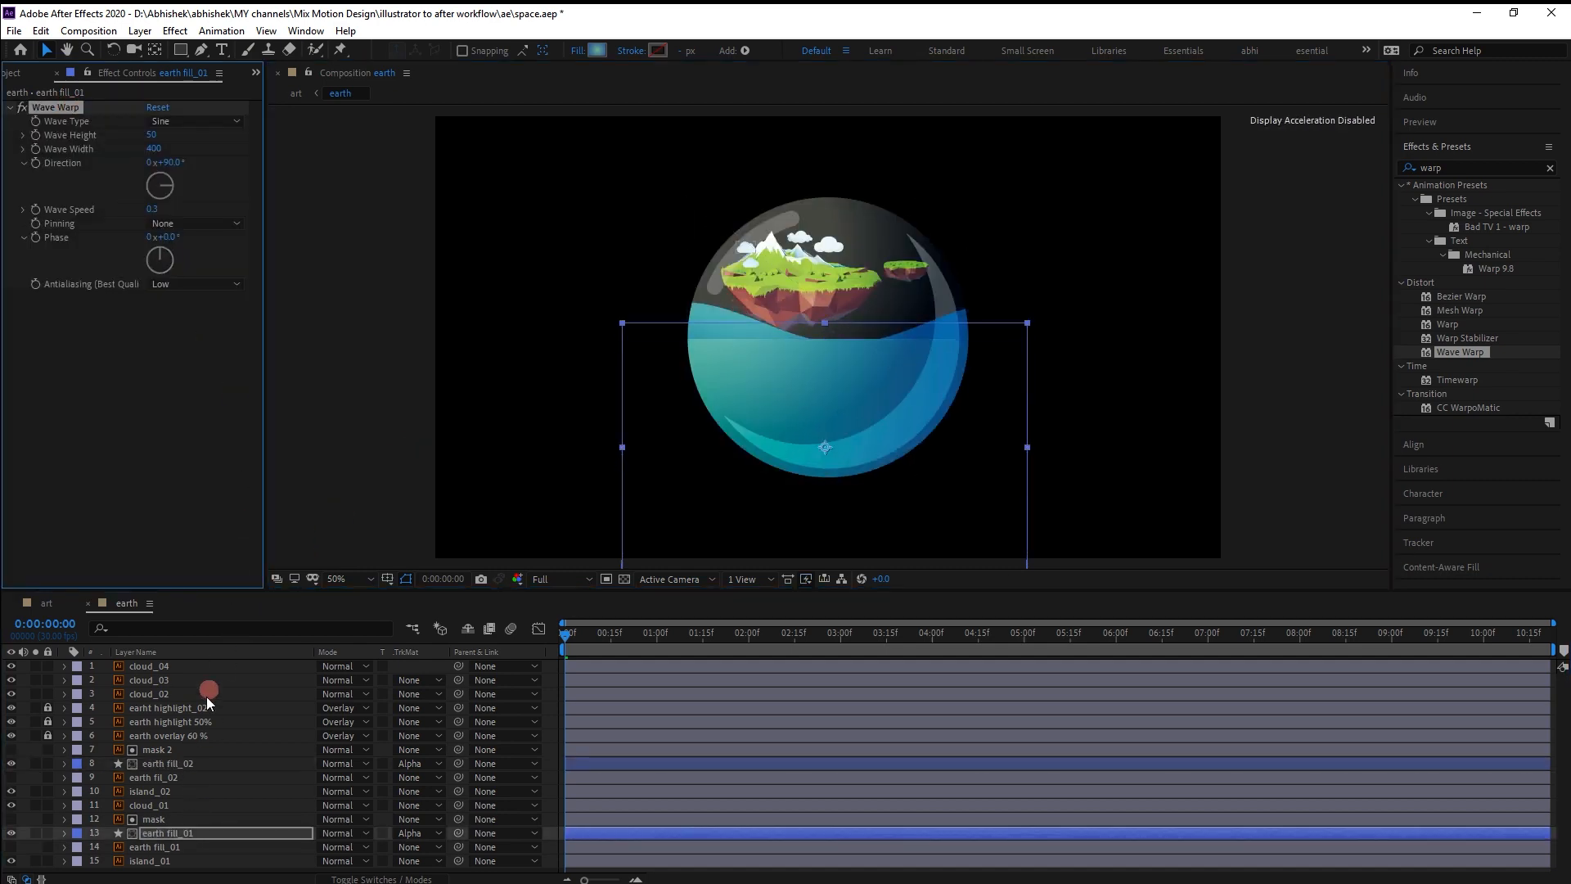
click(193, 763)
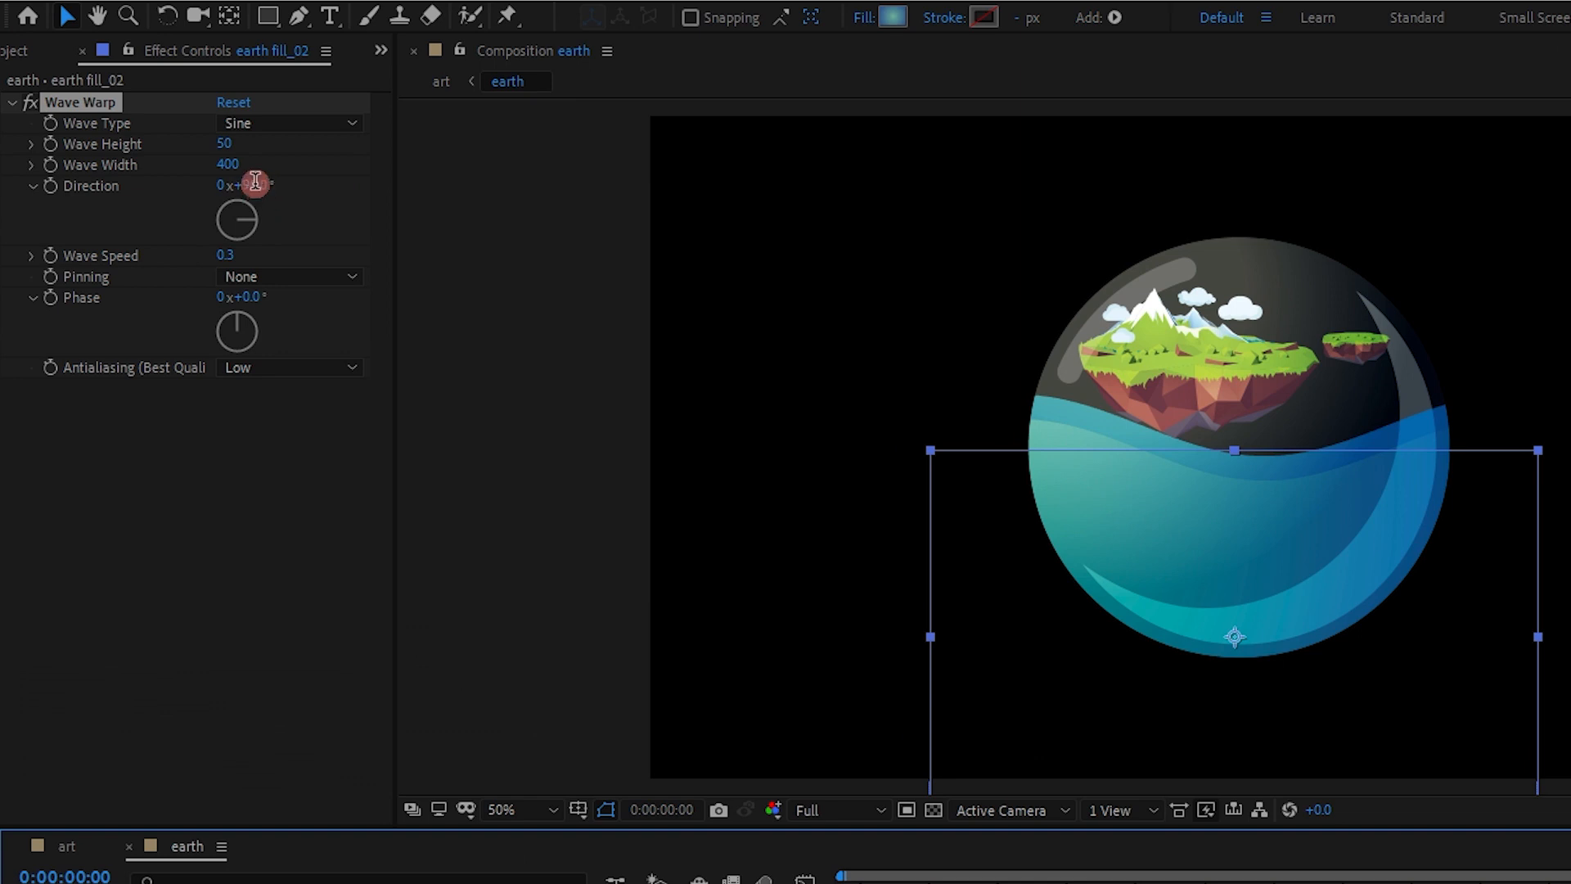
Set earth fill_02's Wave Warp direction to -90°, wave width to 380 and wave height to 75.
click(255, 182)
text(-90)
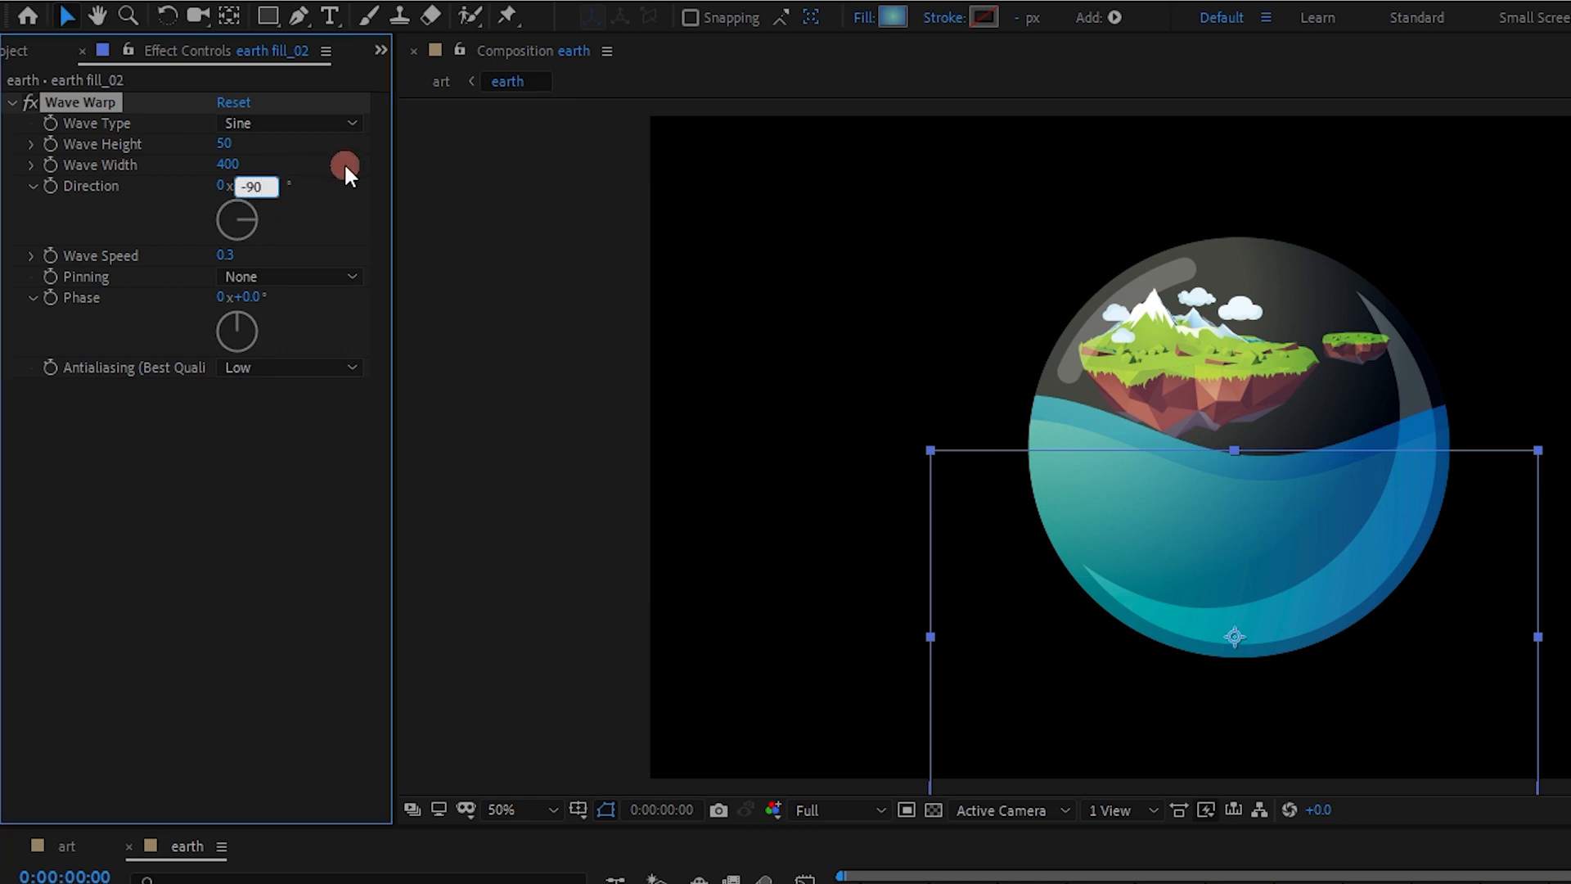
key(Return)
click(225, 164)
text(380)
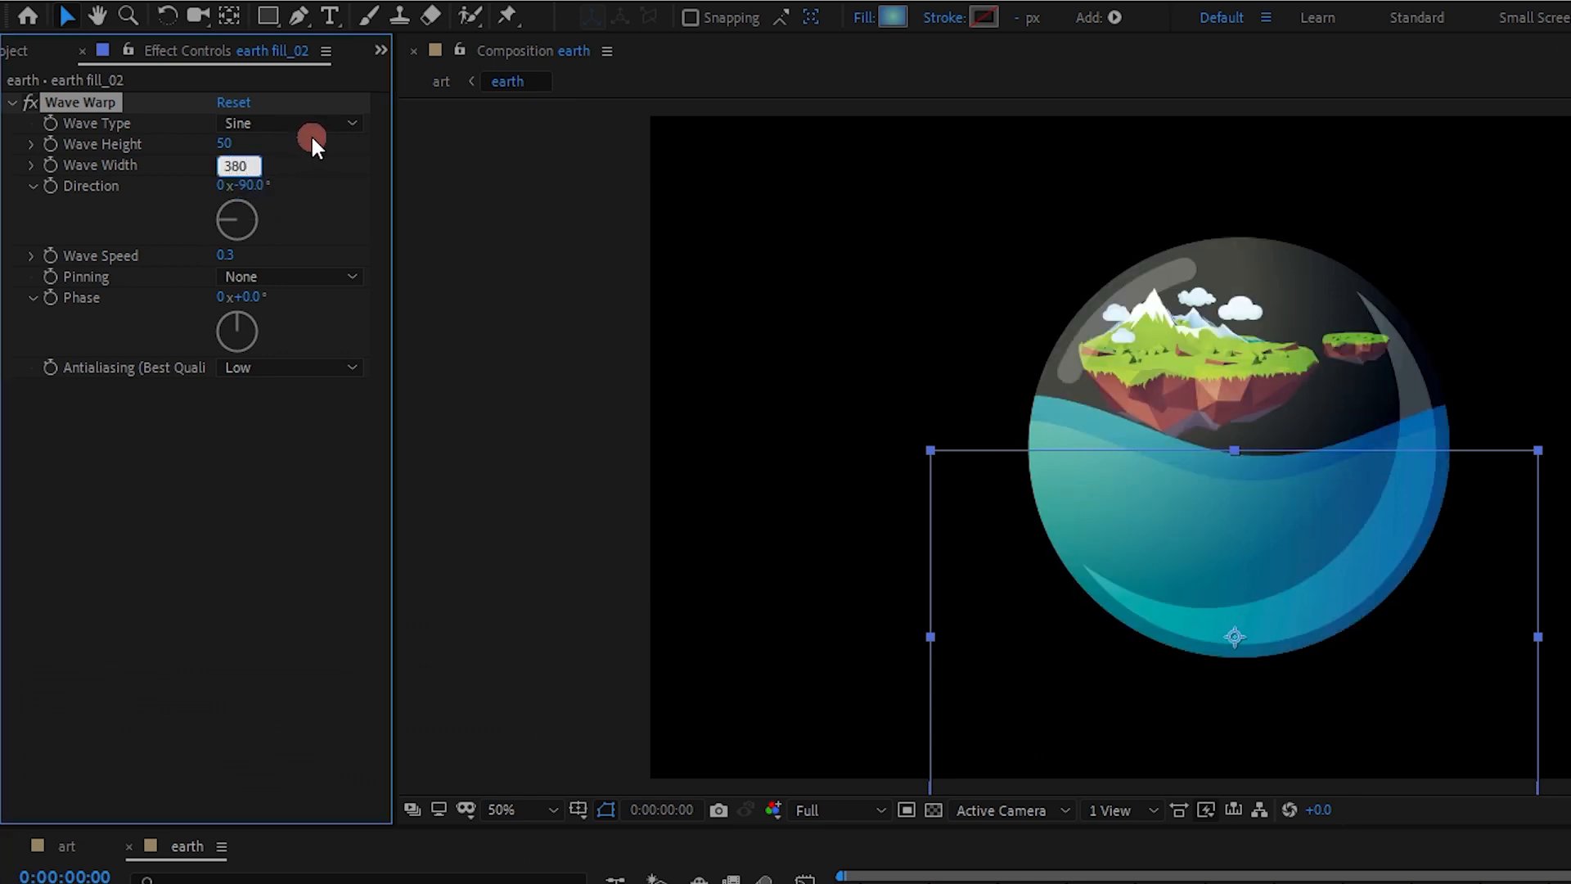
key(shift+Tab)
text(75)
key(Return)
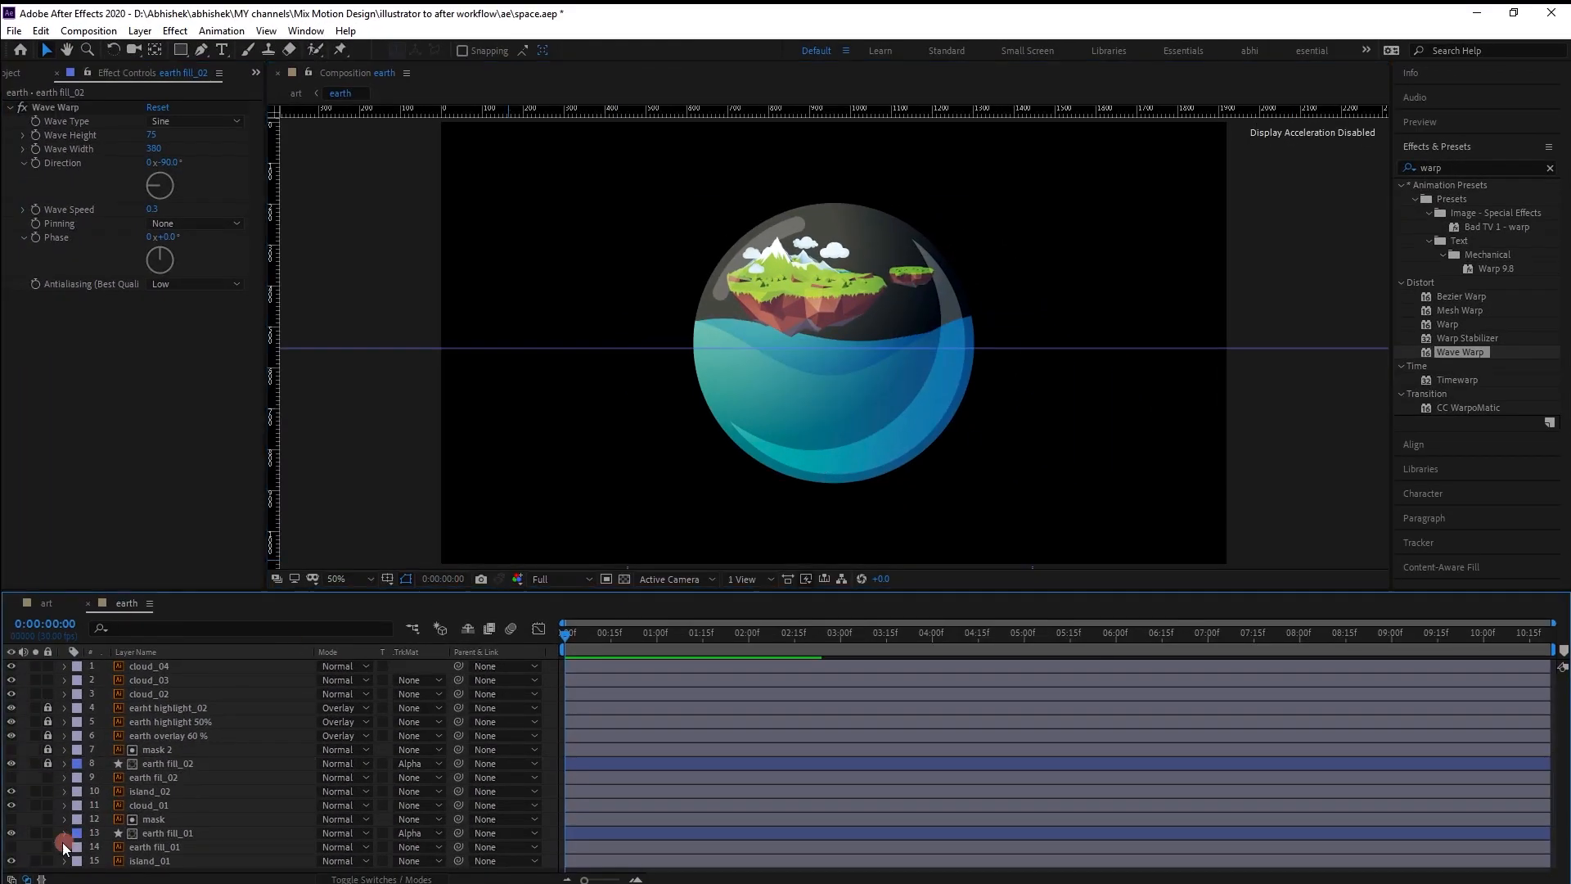
Lock the mask, water fill and island_02 layers, and parent the four cloud layers to island_02.
click(47, 814)
drag(858, 213, 751, 274)
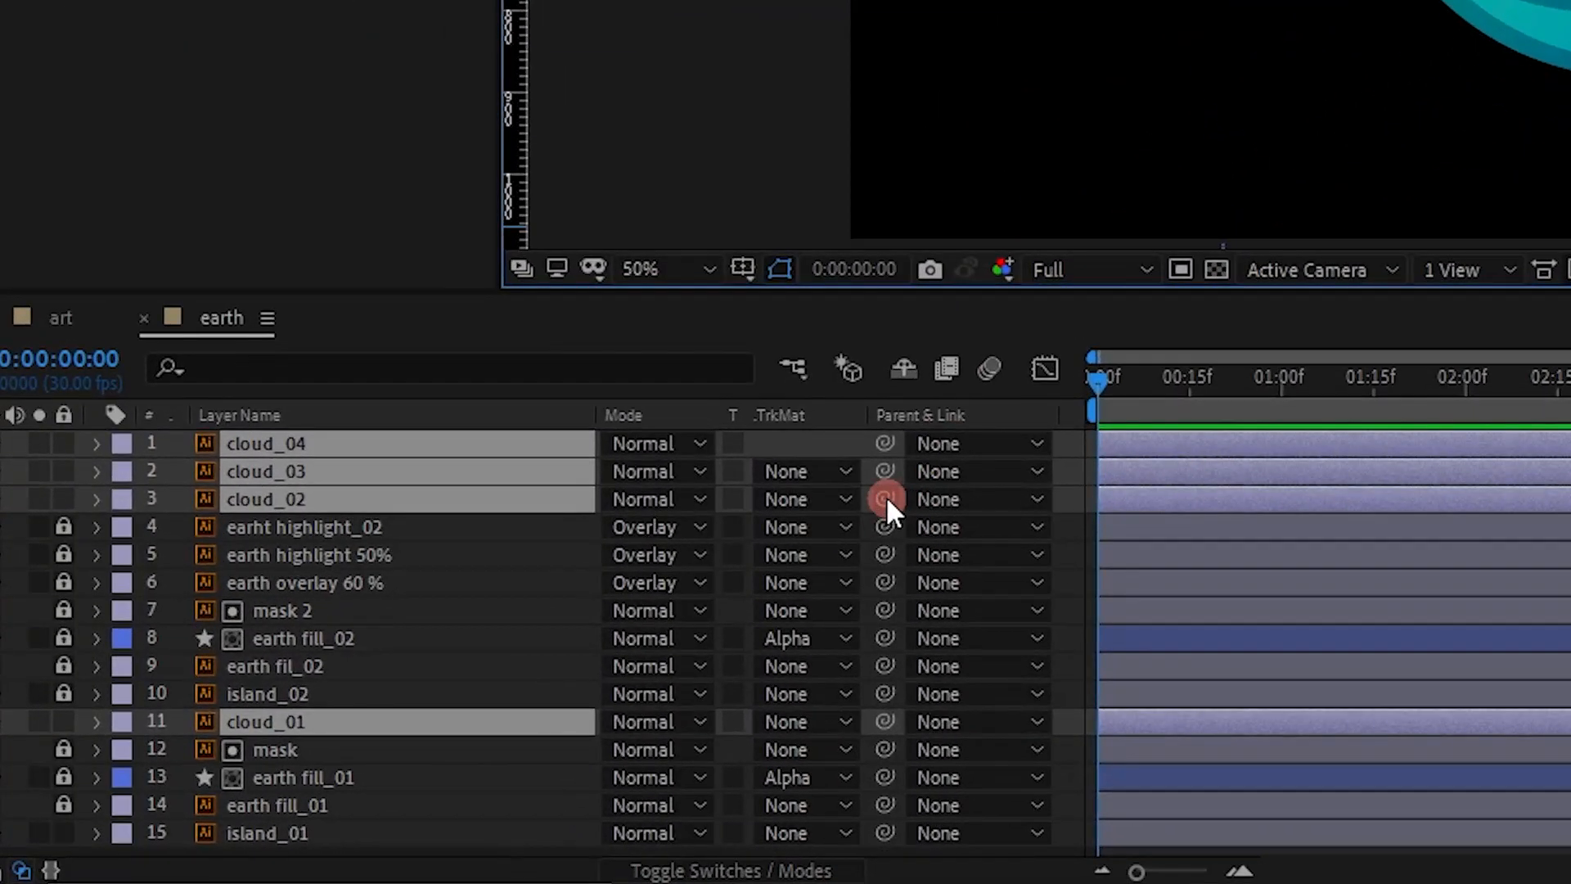
drag(850, 515, 357, 694)
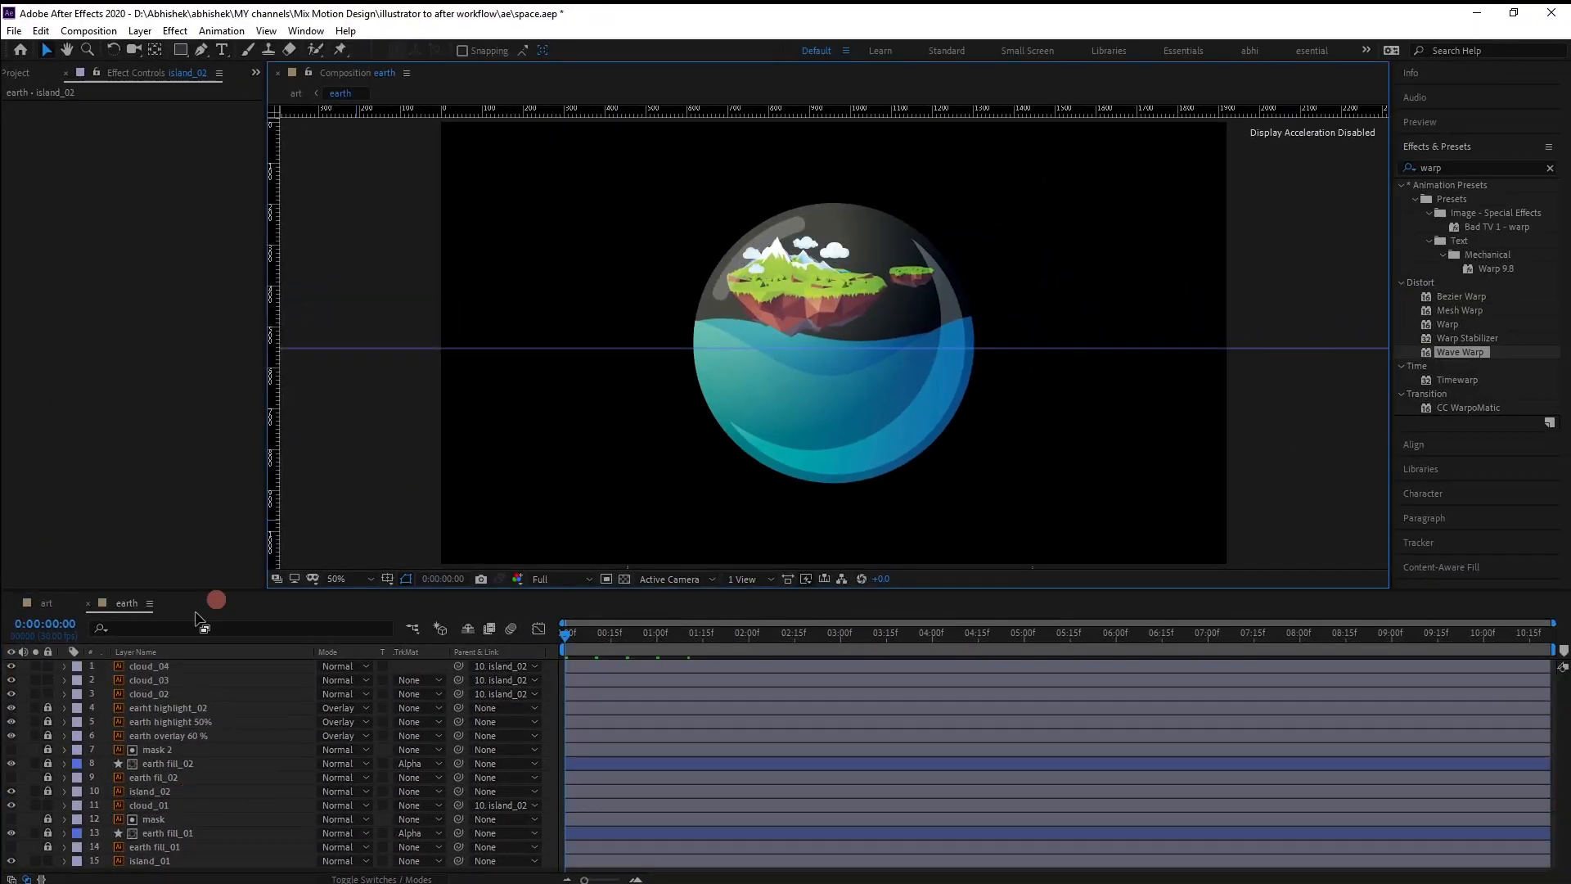
Unlock island_02 and set a position keyframe for it at 0:00.
click(63, 694)
click(136, 792)
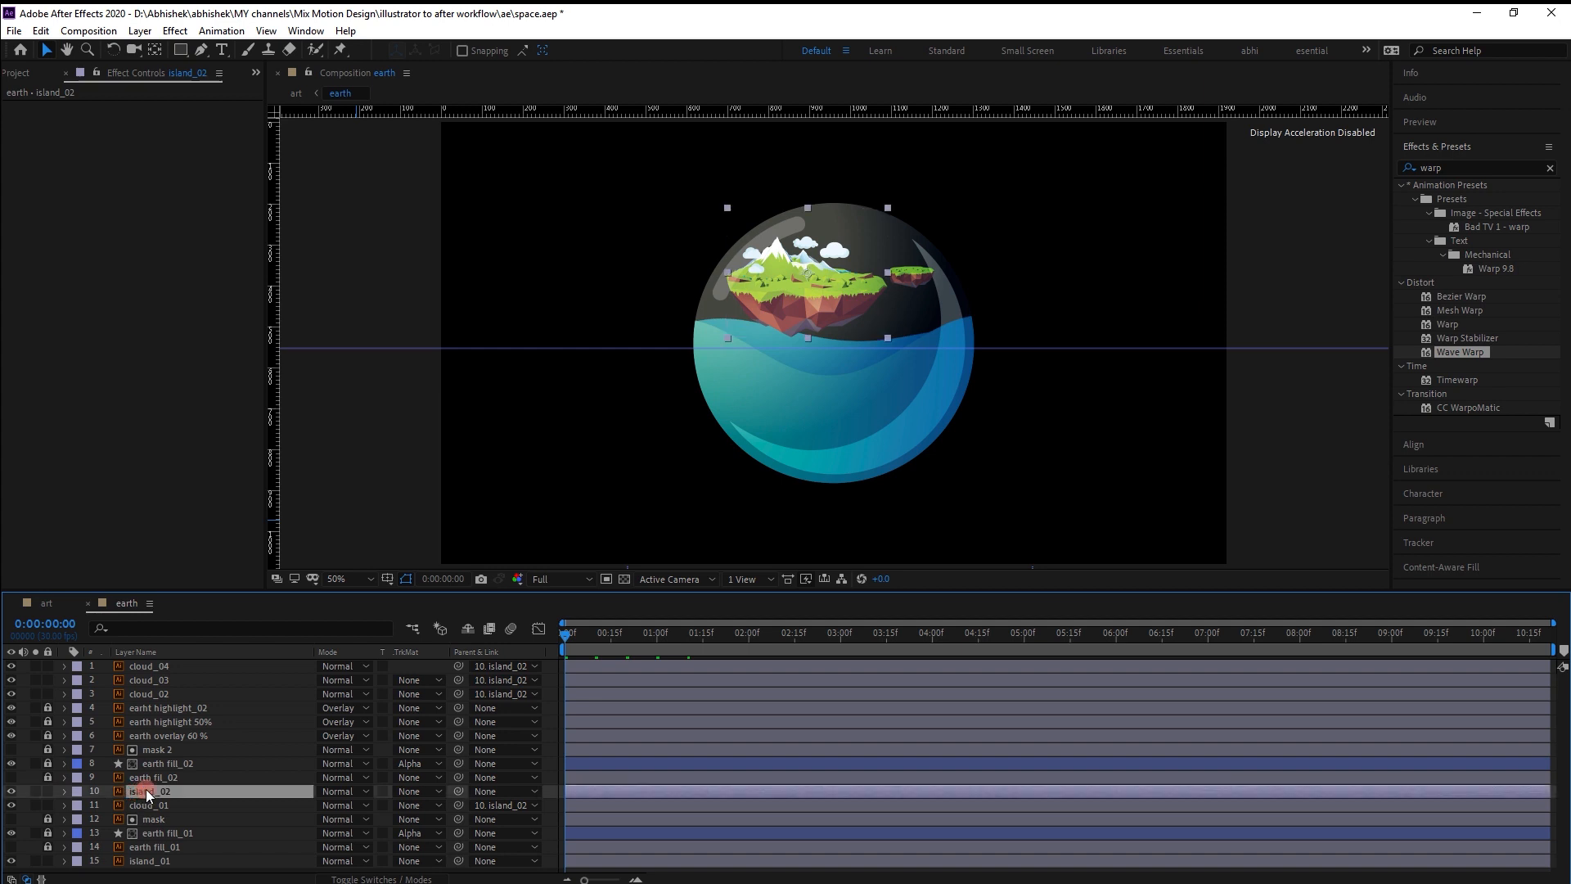
key(p)
click(107, 802)
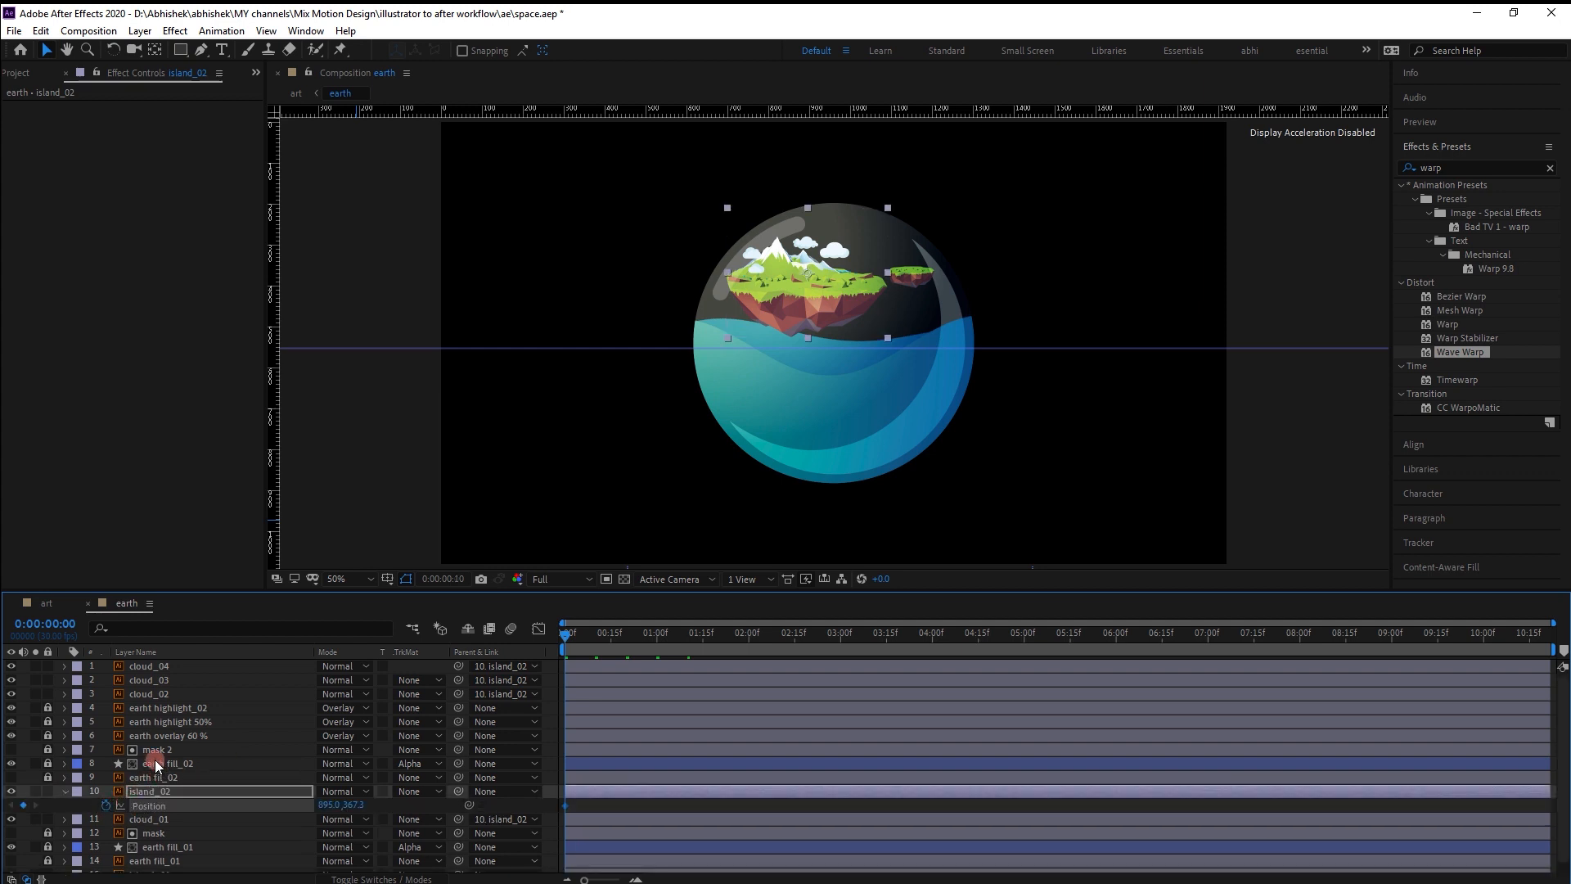
Add a second position keyframe to island_02 at 2:10 with the same position.
key(shift+Page_Down)
key(shift+Page_Down)
key(shift+Page_Down)
key(shift+Page_Down)
key(shift+Page_Down)
key(shift+Page_Down)
key(shift+Page_Down)
click(23, 805)
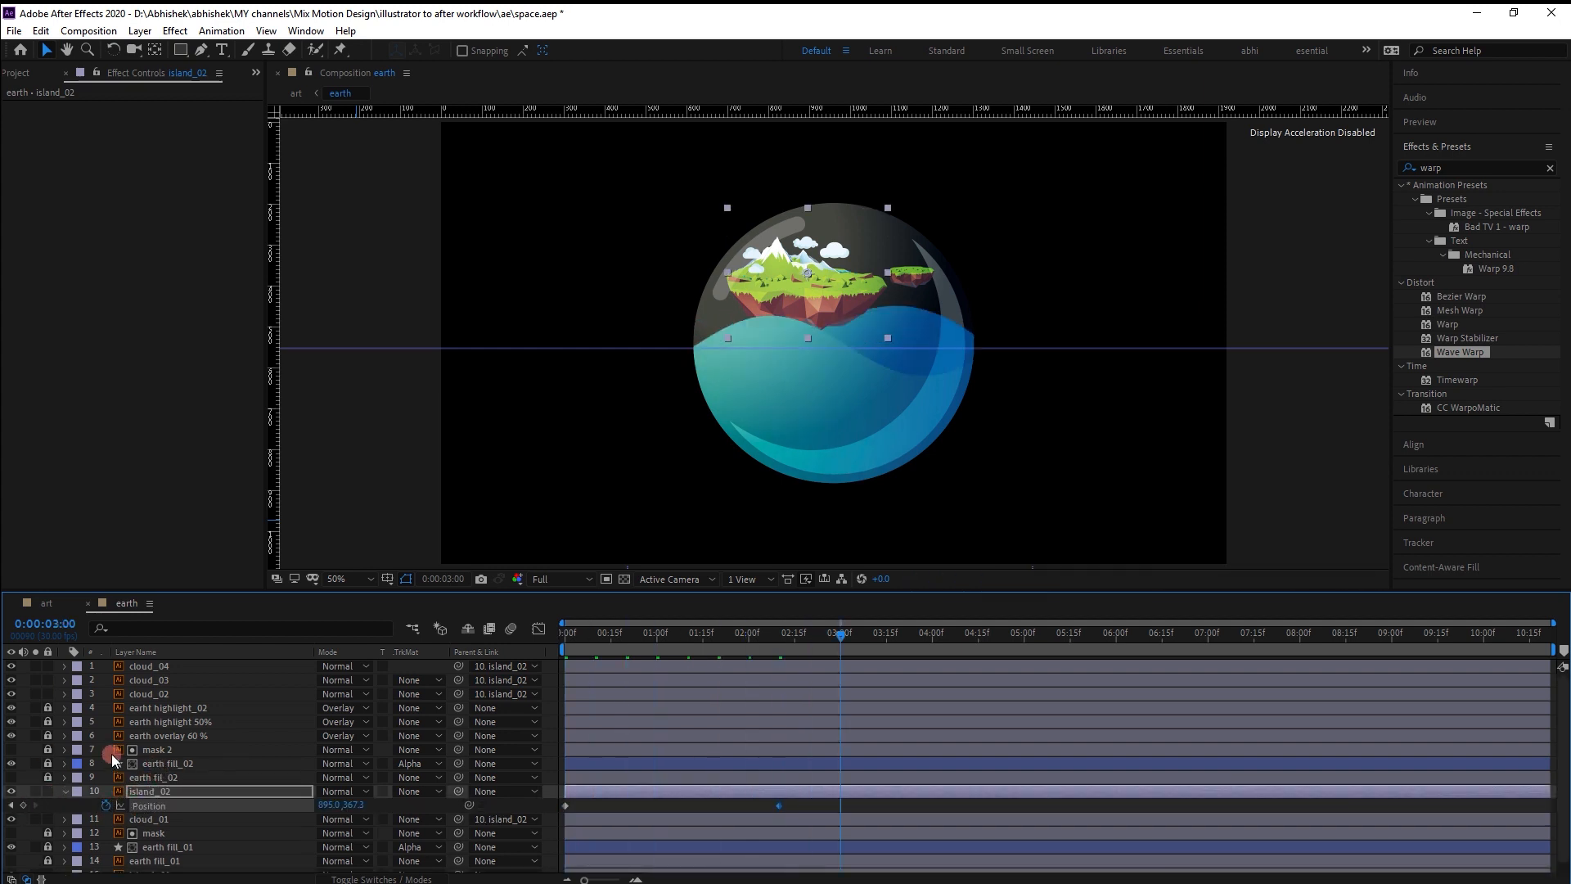
Add a third position keyframe with the same position to island_02 at 4:20, and return to the 2:10 keyframe.
key(shift+Page_Down)
key(shift+Page_Down)
key(shift+Page_Down)
key(shift+Page_Down)
key(shift+Page_Down)
click(23, 805)
click(13, 810)
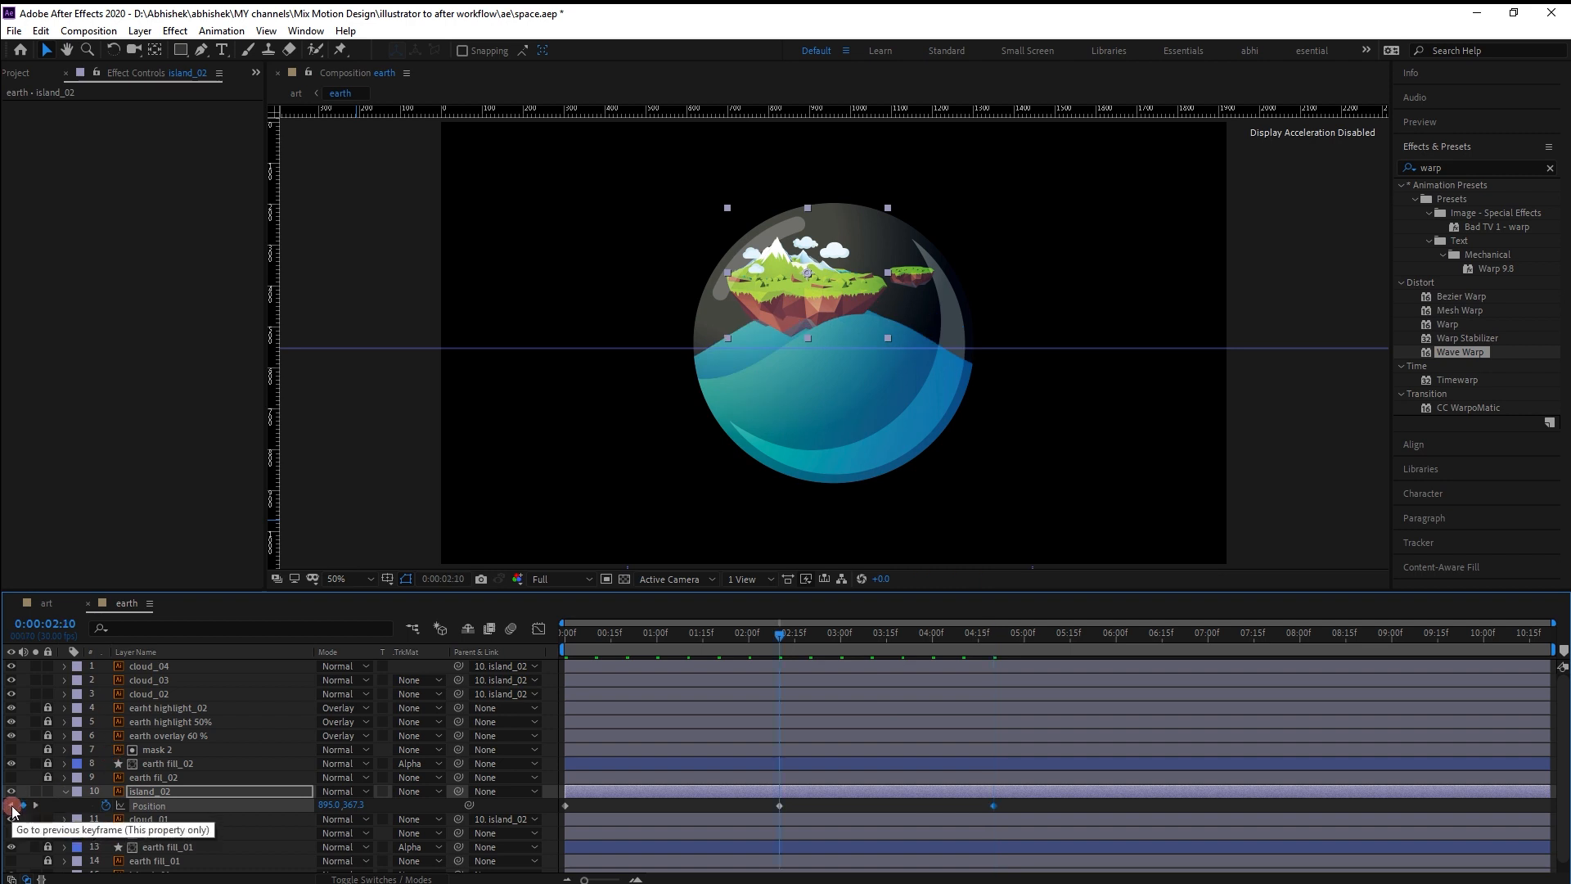
Move island_02 down 40 px at the 2:10 keyframe, and return to 0:00.
key(shift+Down)
key(shift+Down)
key(shift+Down)
key(shift+Down)
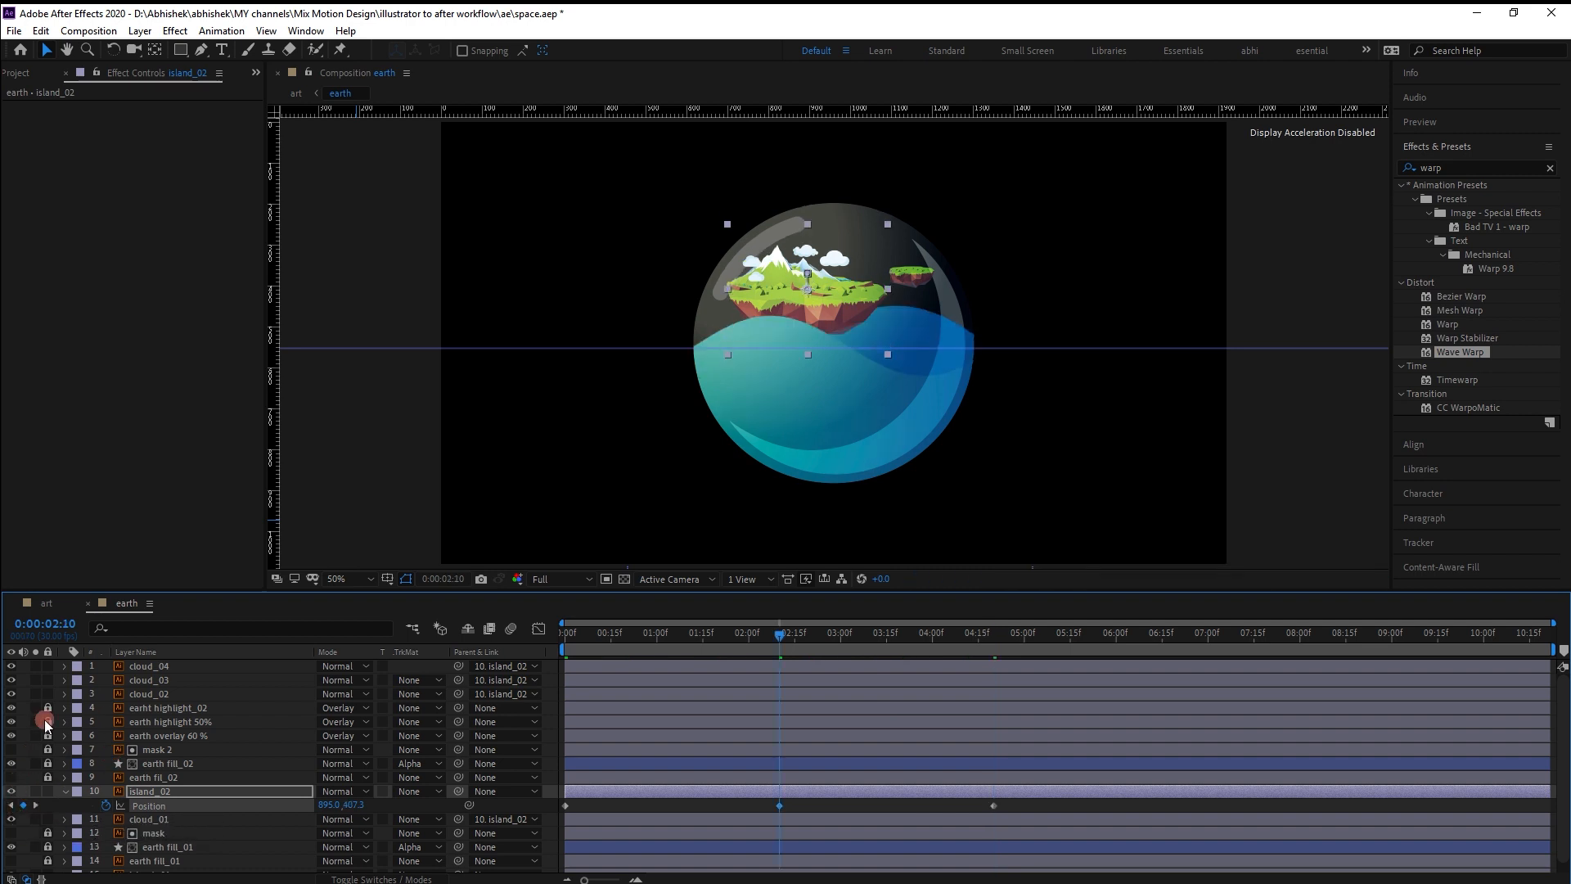
click(1289, 514)
key(Home)
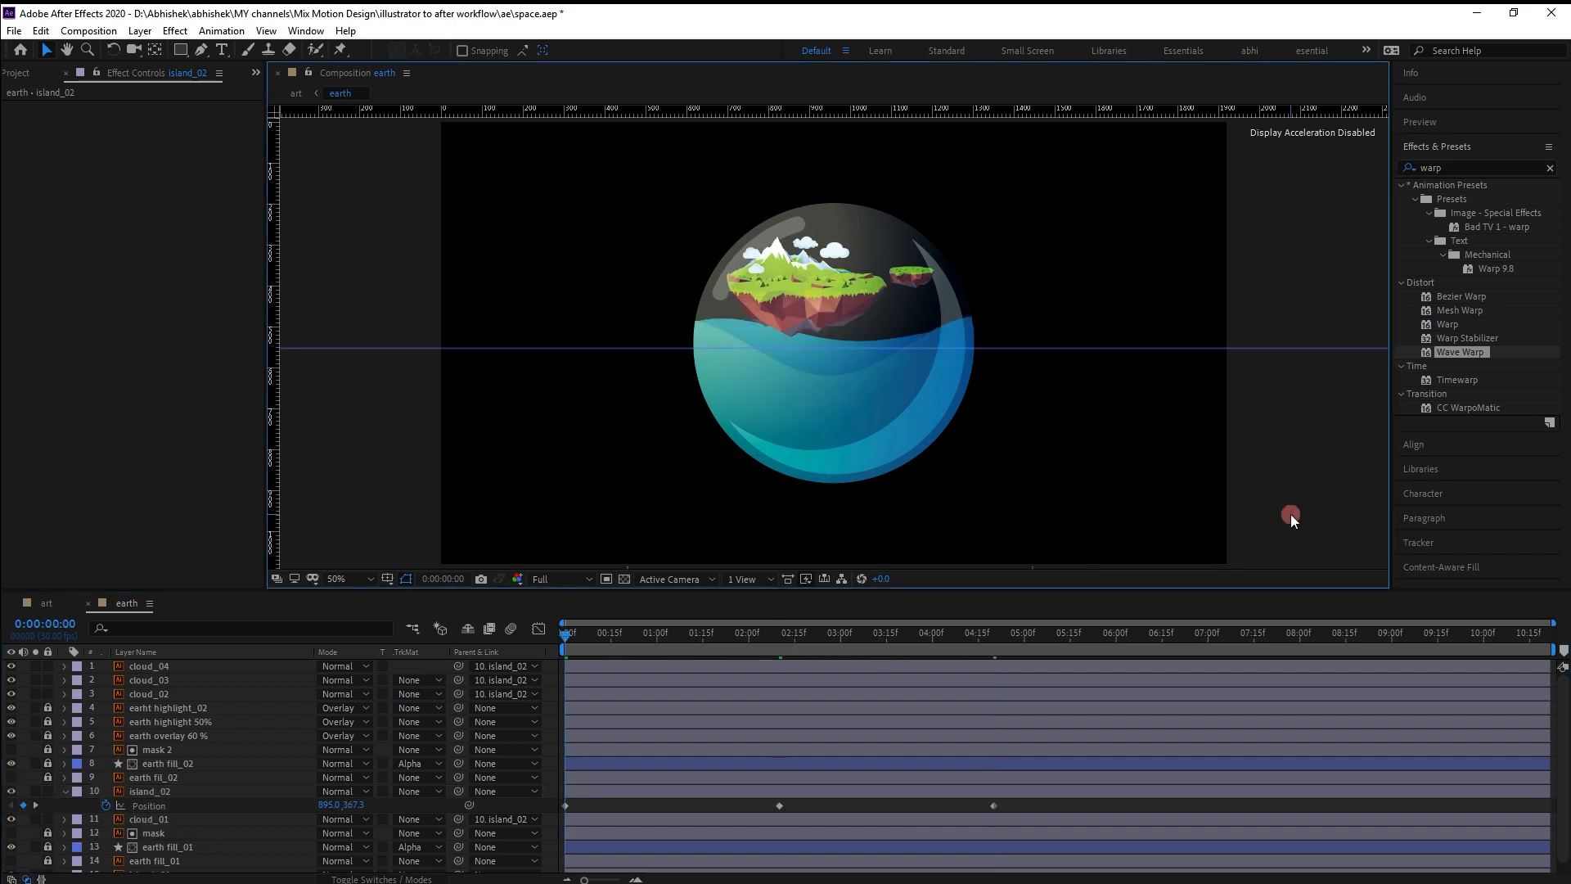
Apply Easy Ease to all three position keyframes of island_02, and preview the layer soloed from 0:00.
click(1038, 806)
click(524, 810)
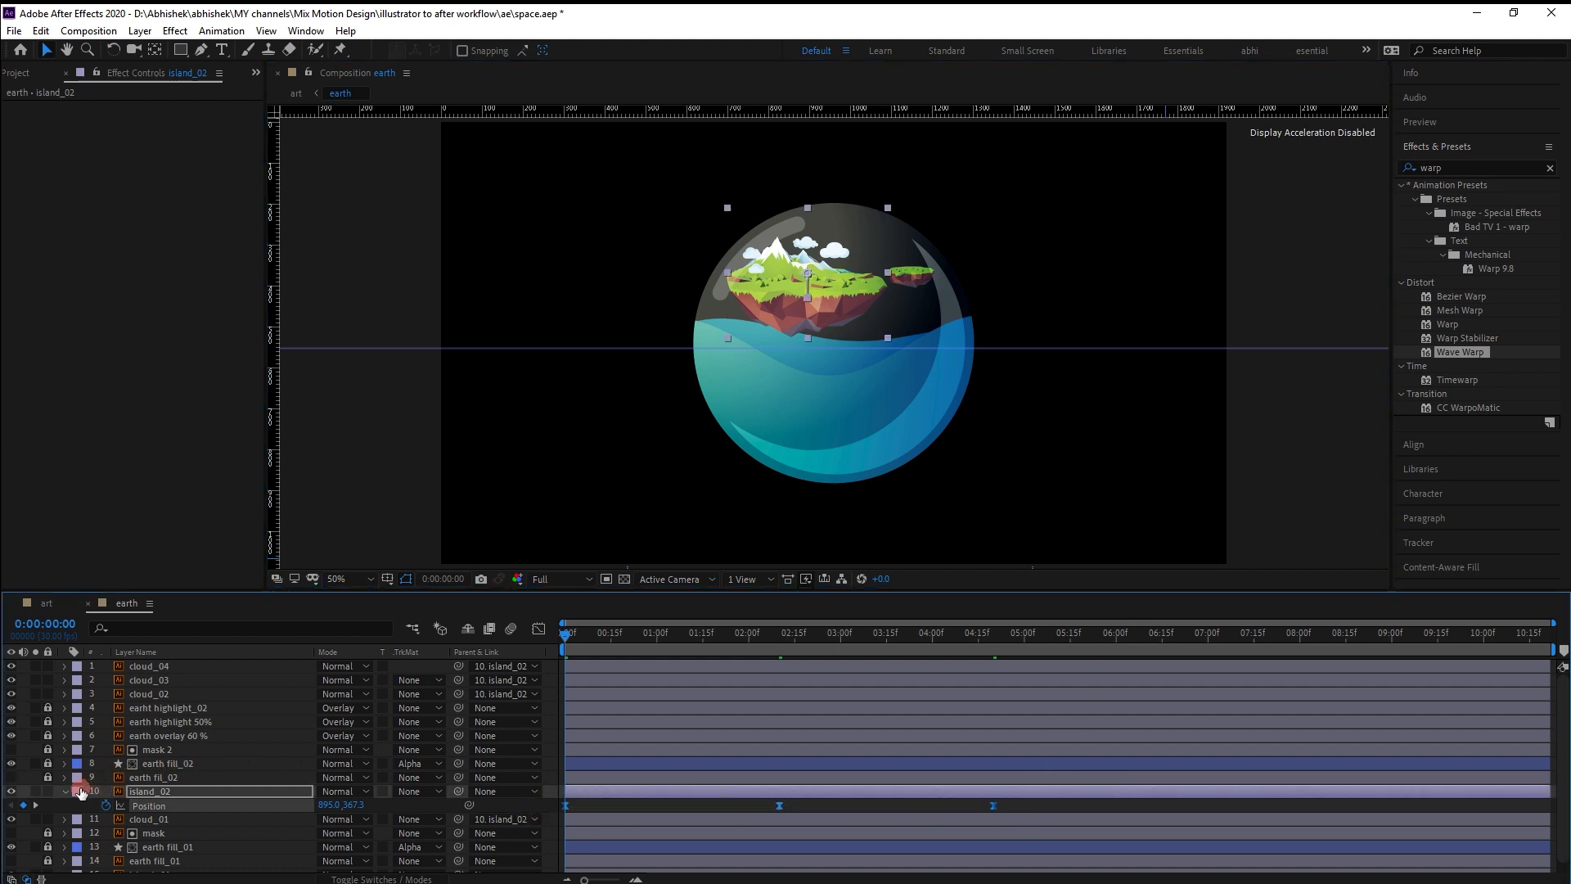
click(36, 791)
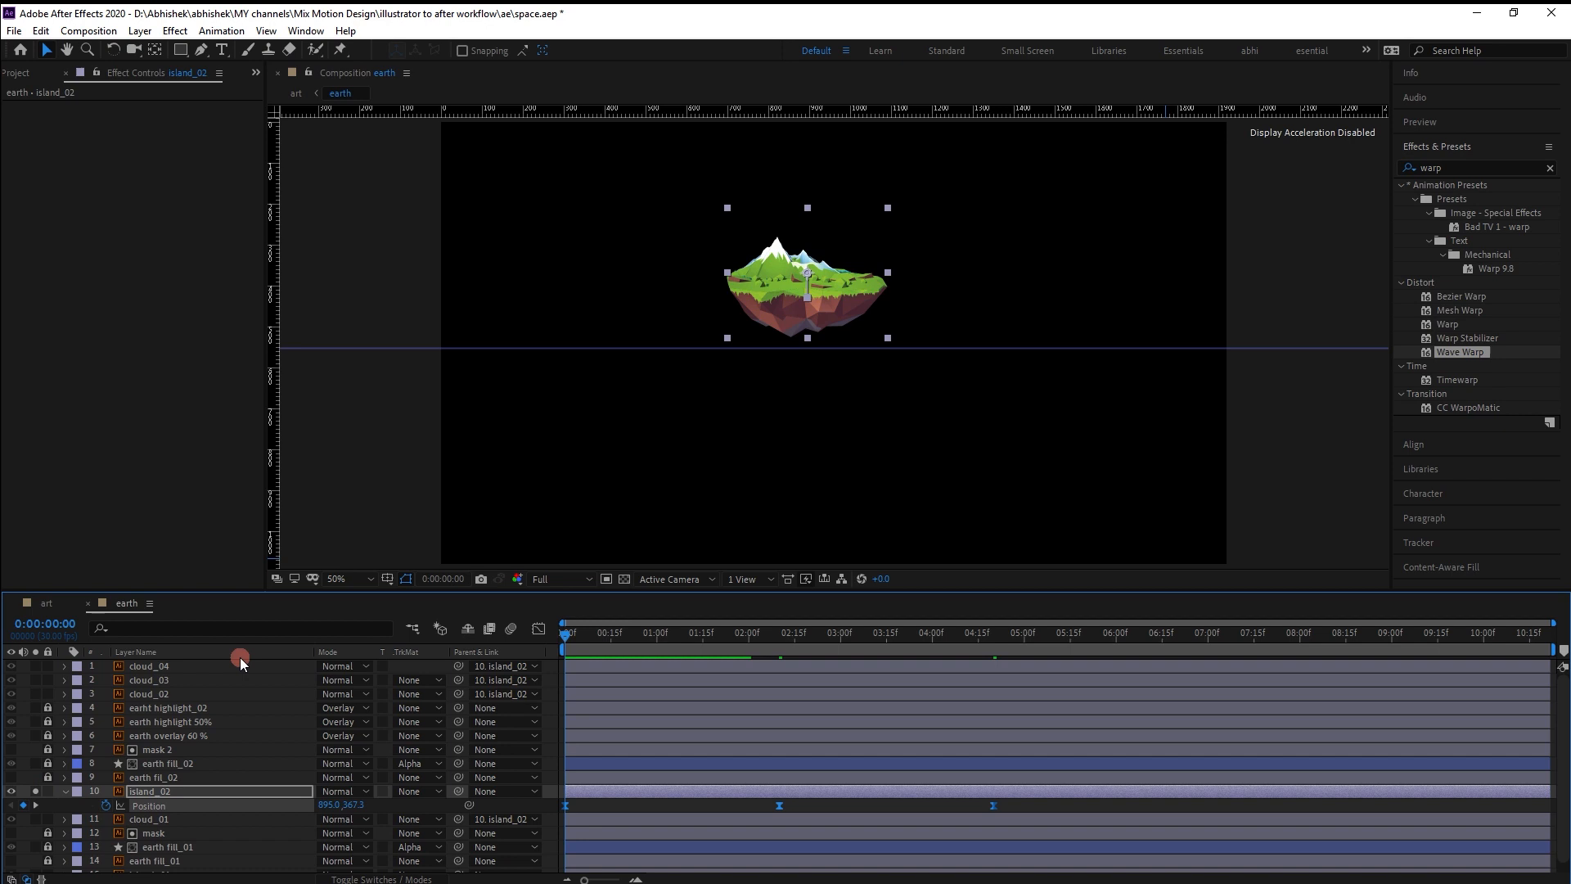
click(1253, 482)
key(space)
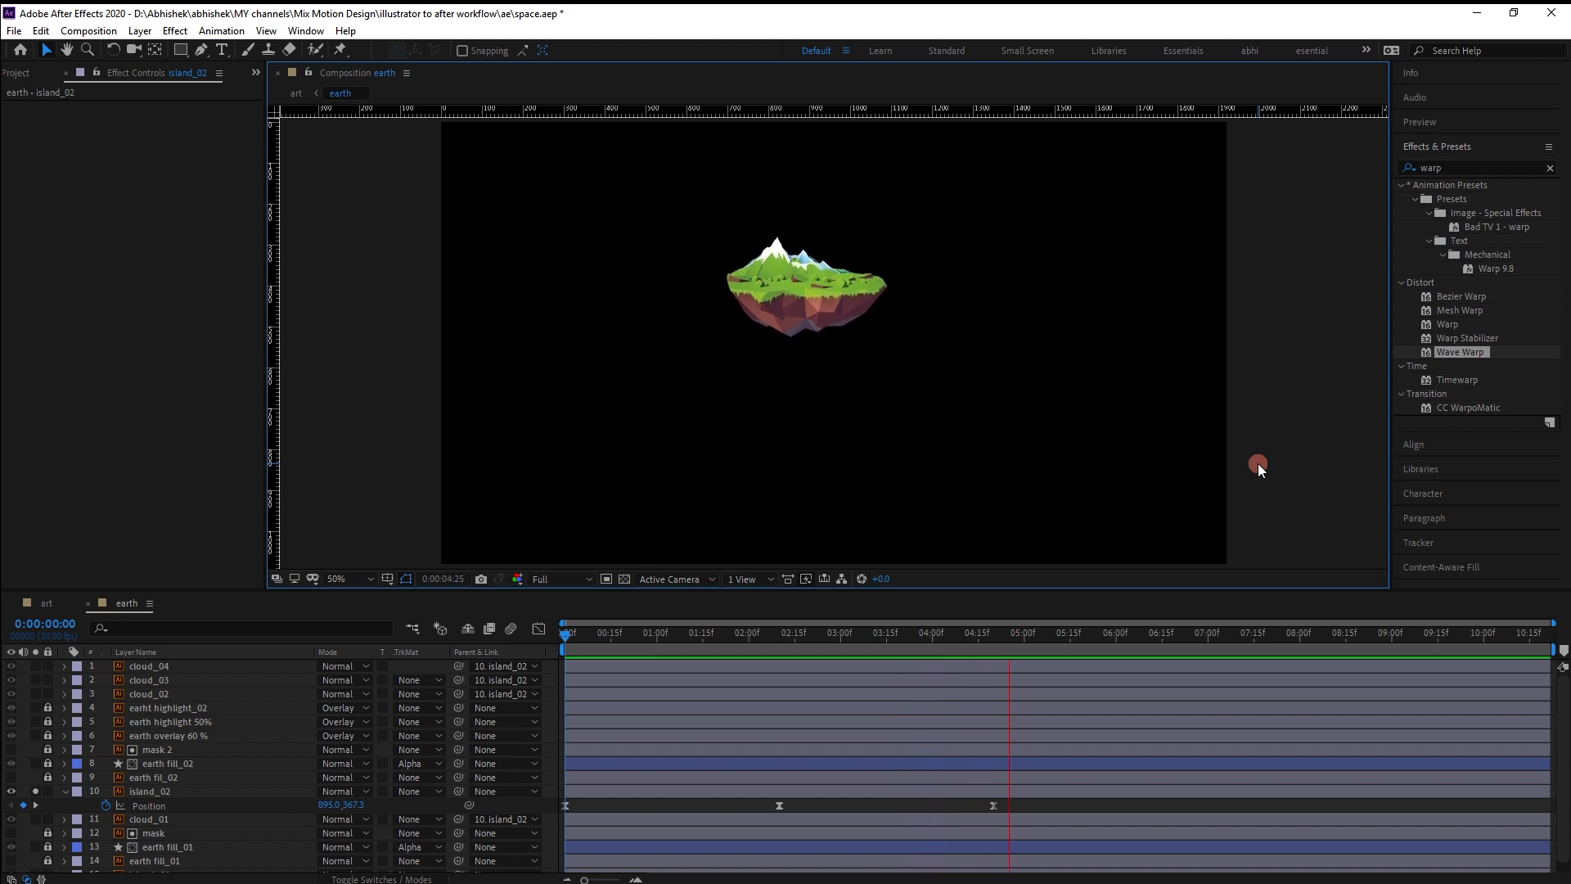
drag(975, 643, 523, 645)
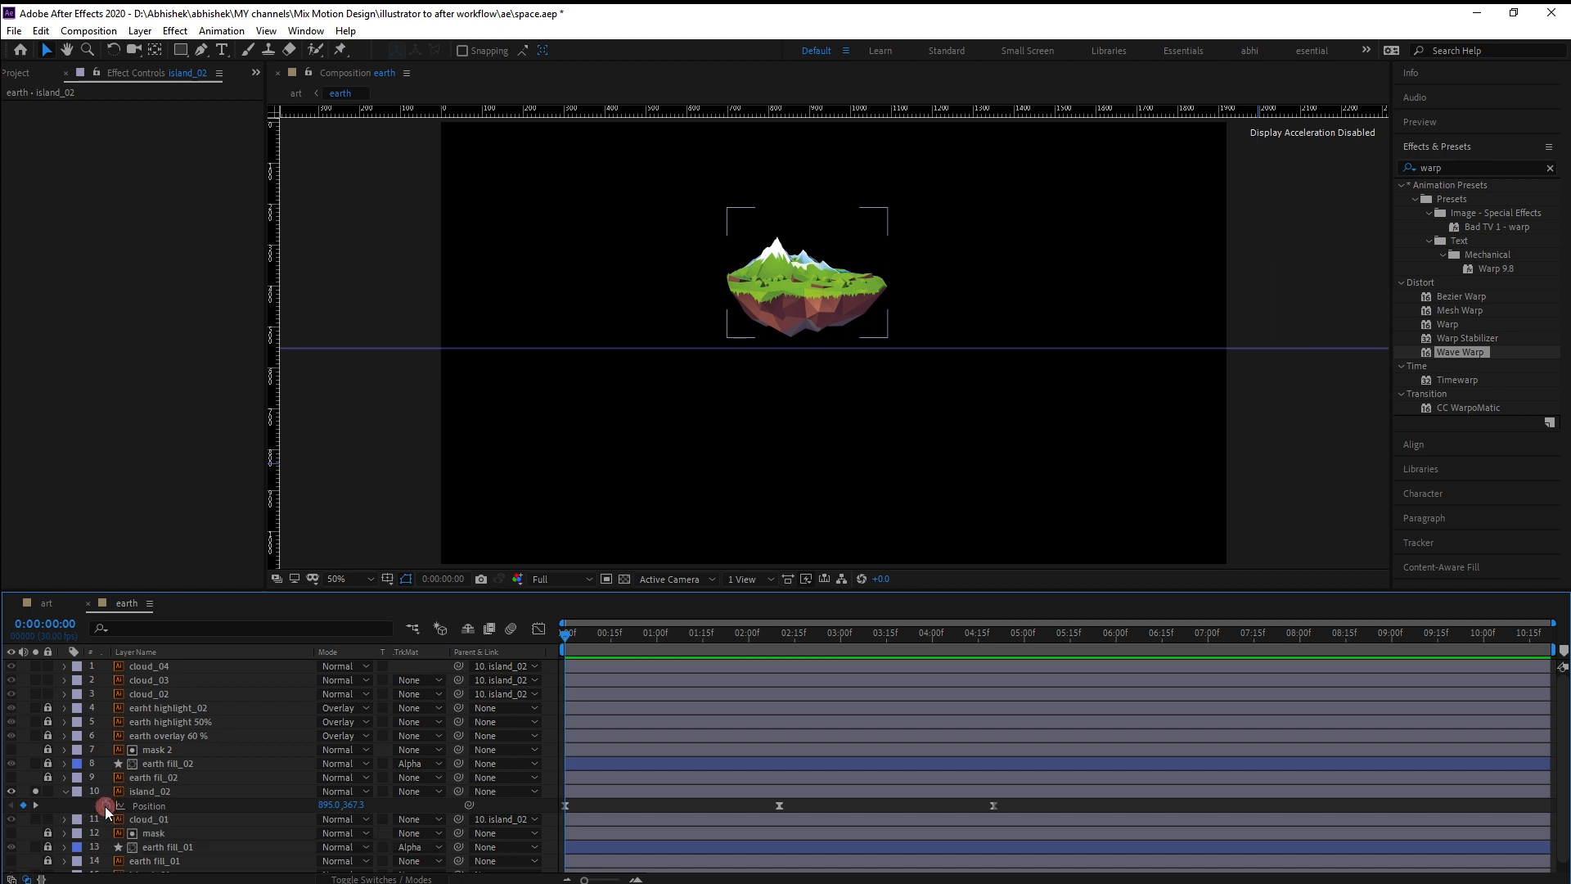
Add the expression loopOut() to island_02's position and preview the looping motion.
alt+click(115, 796)
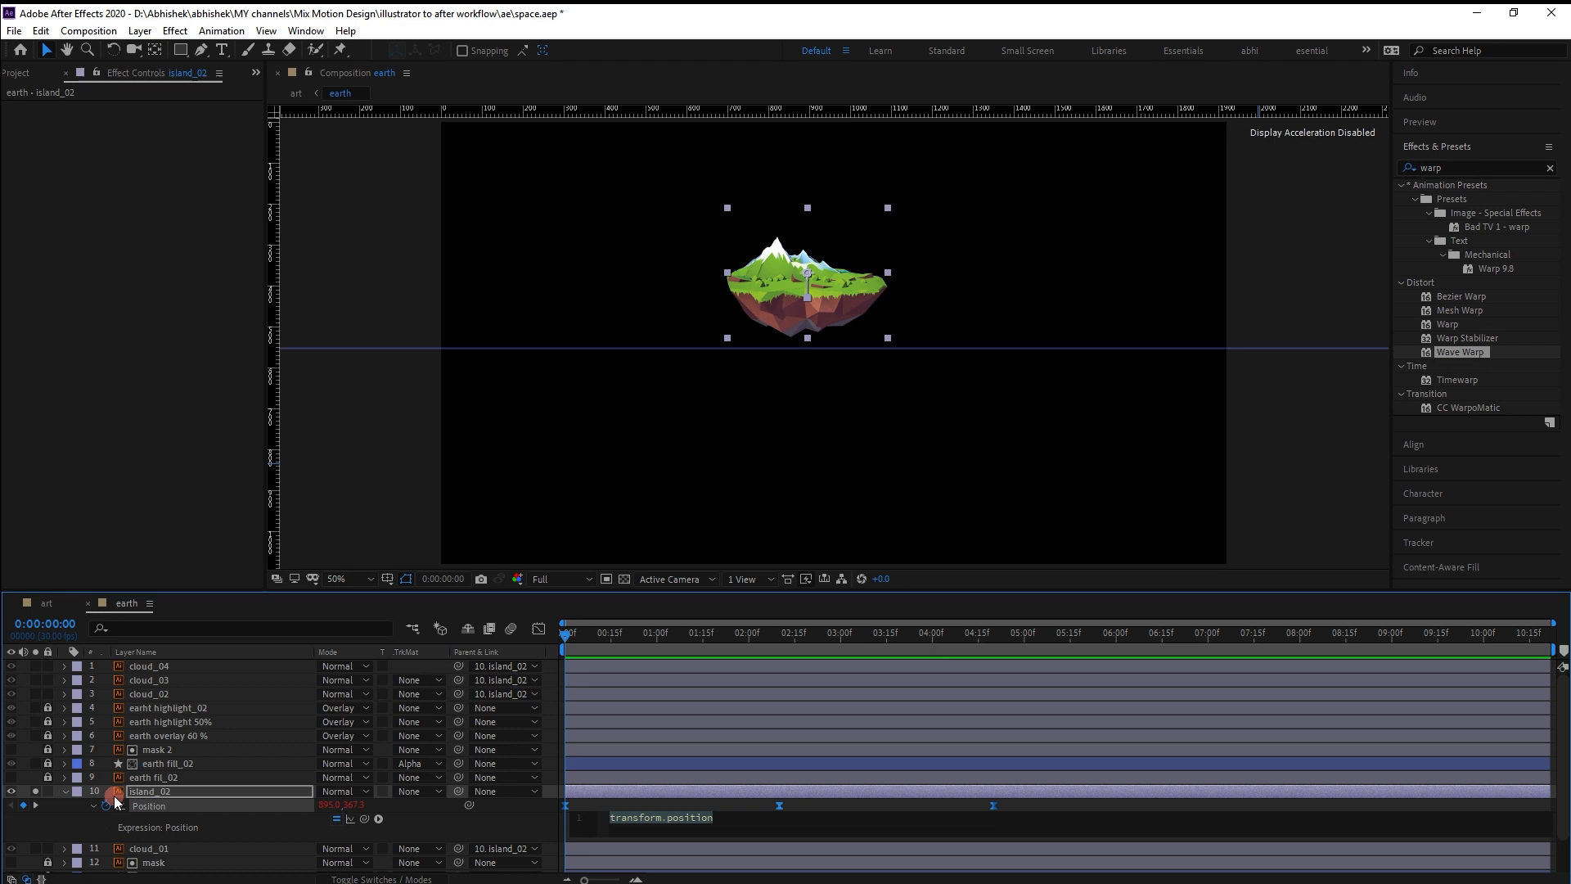
text(loop)
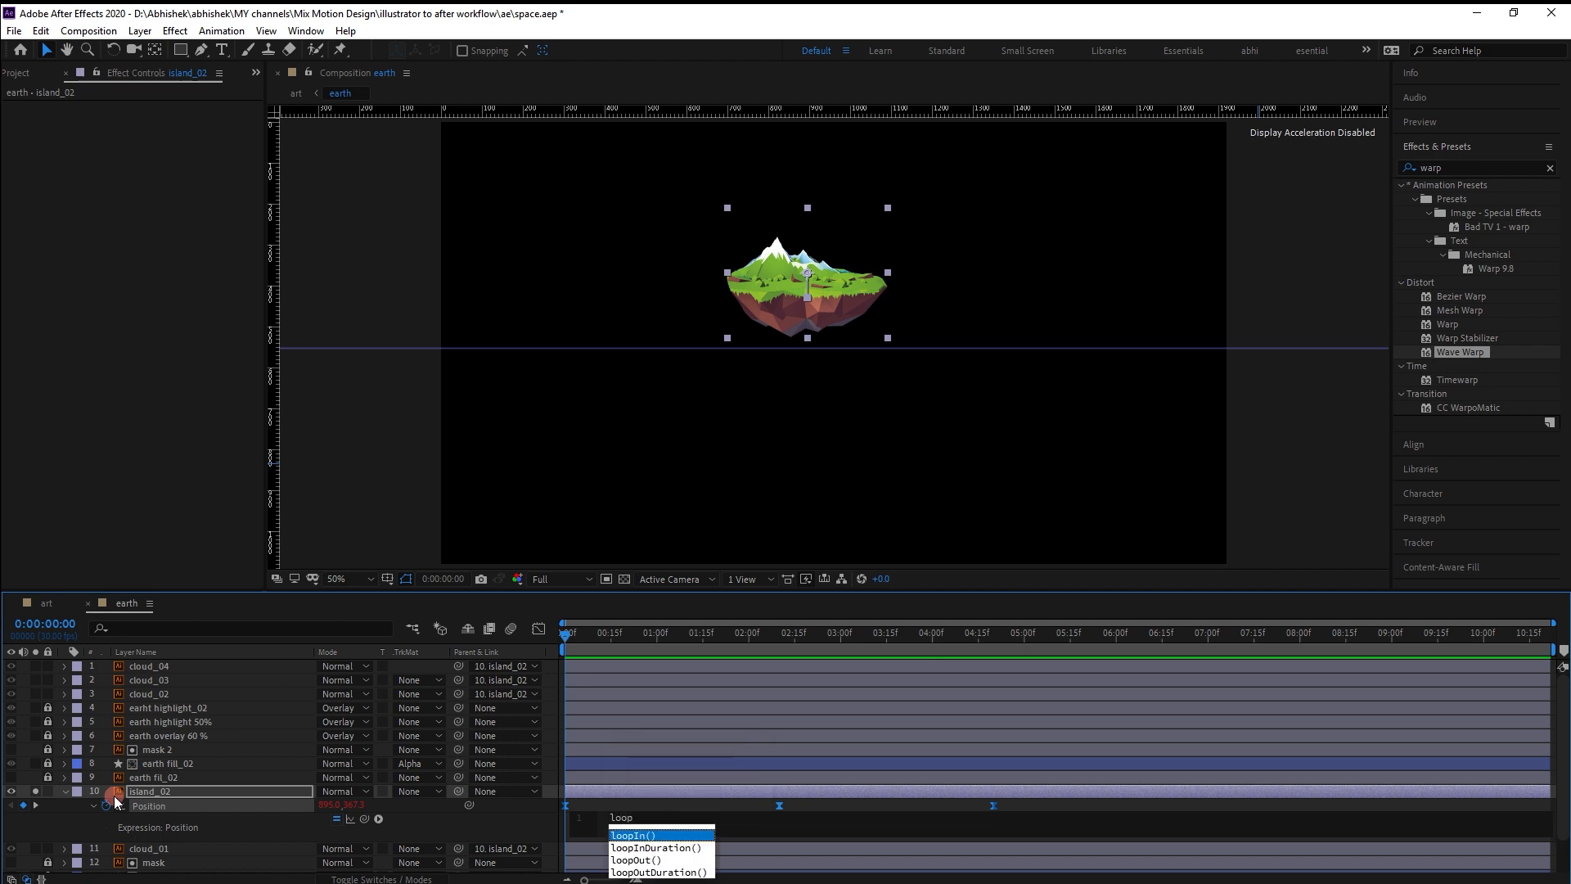
key(Down)
key(Down)
key(Return)
click(538, 570)
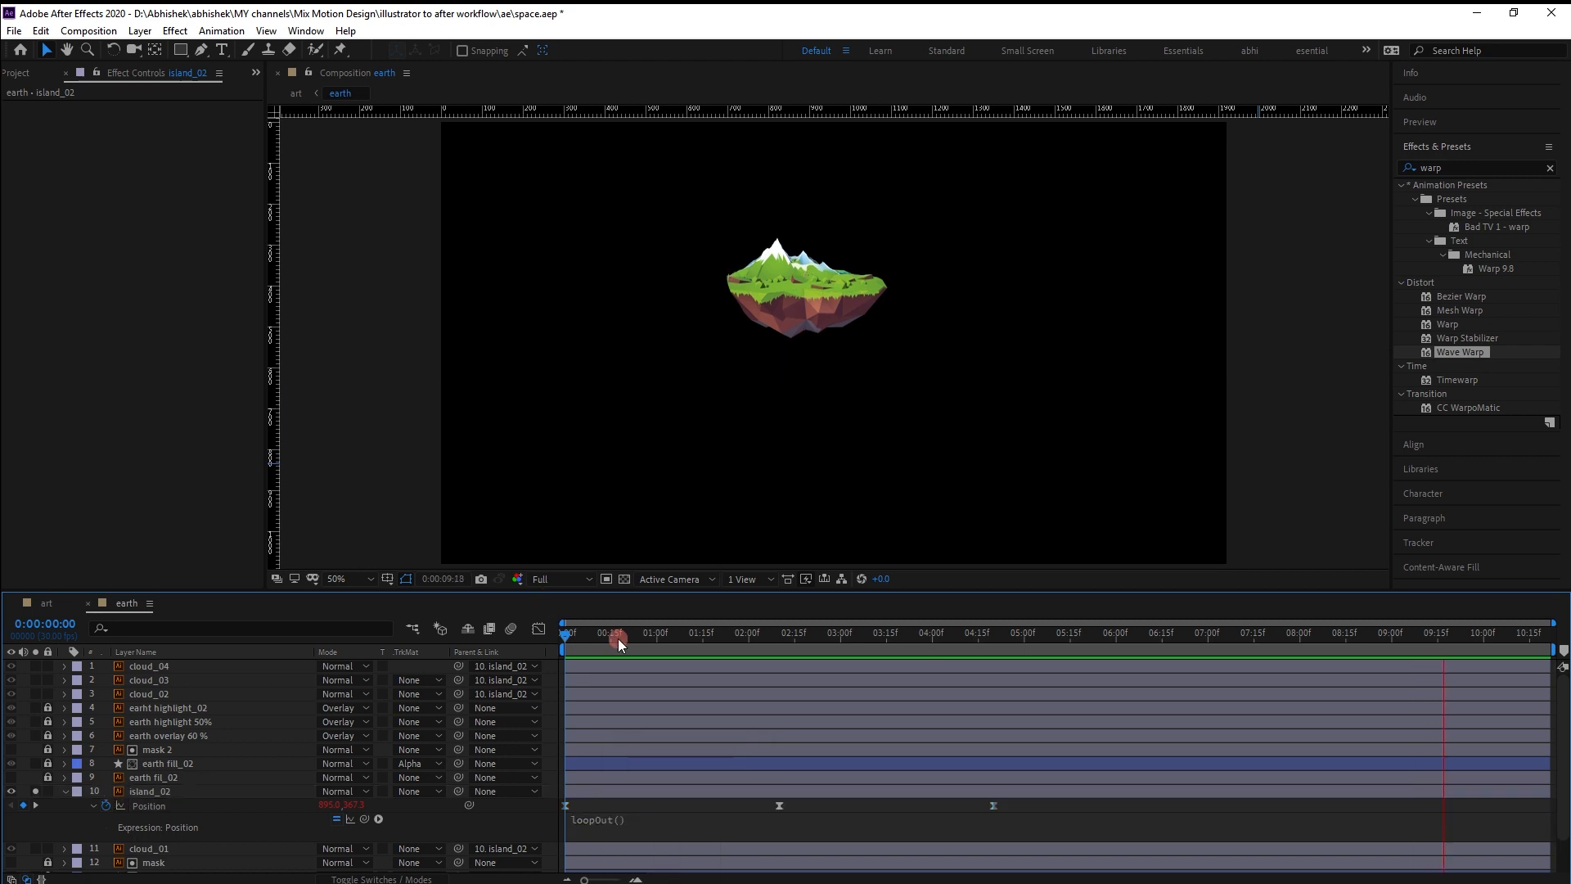
drag(617, 638, 556, 646)
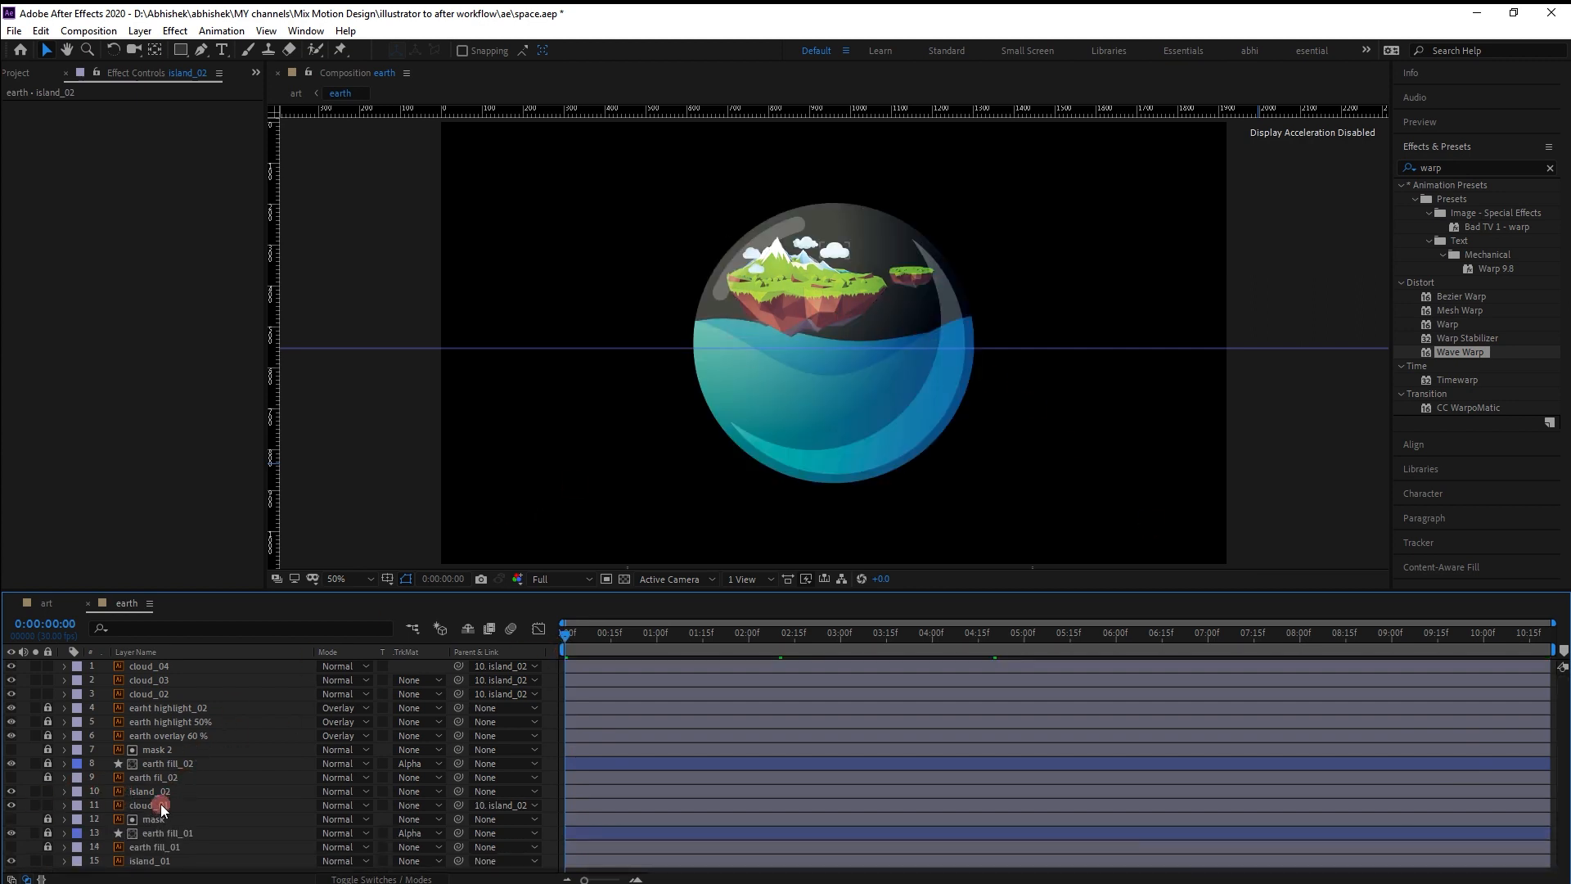
Lock island_02 and set position keyframes at 0:00 on the four cloud layers.
click(148, 791)
click(50, 791)
drag(862, 232, 734, 279)
key(p)
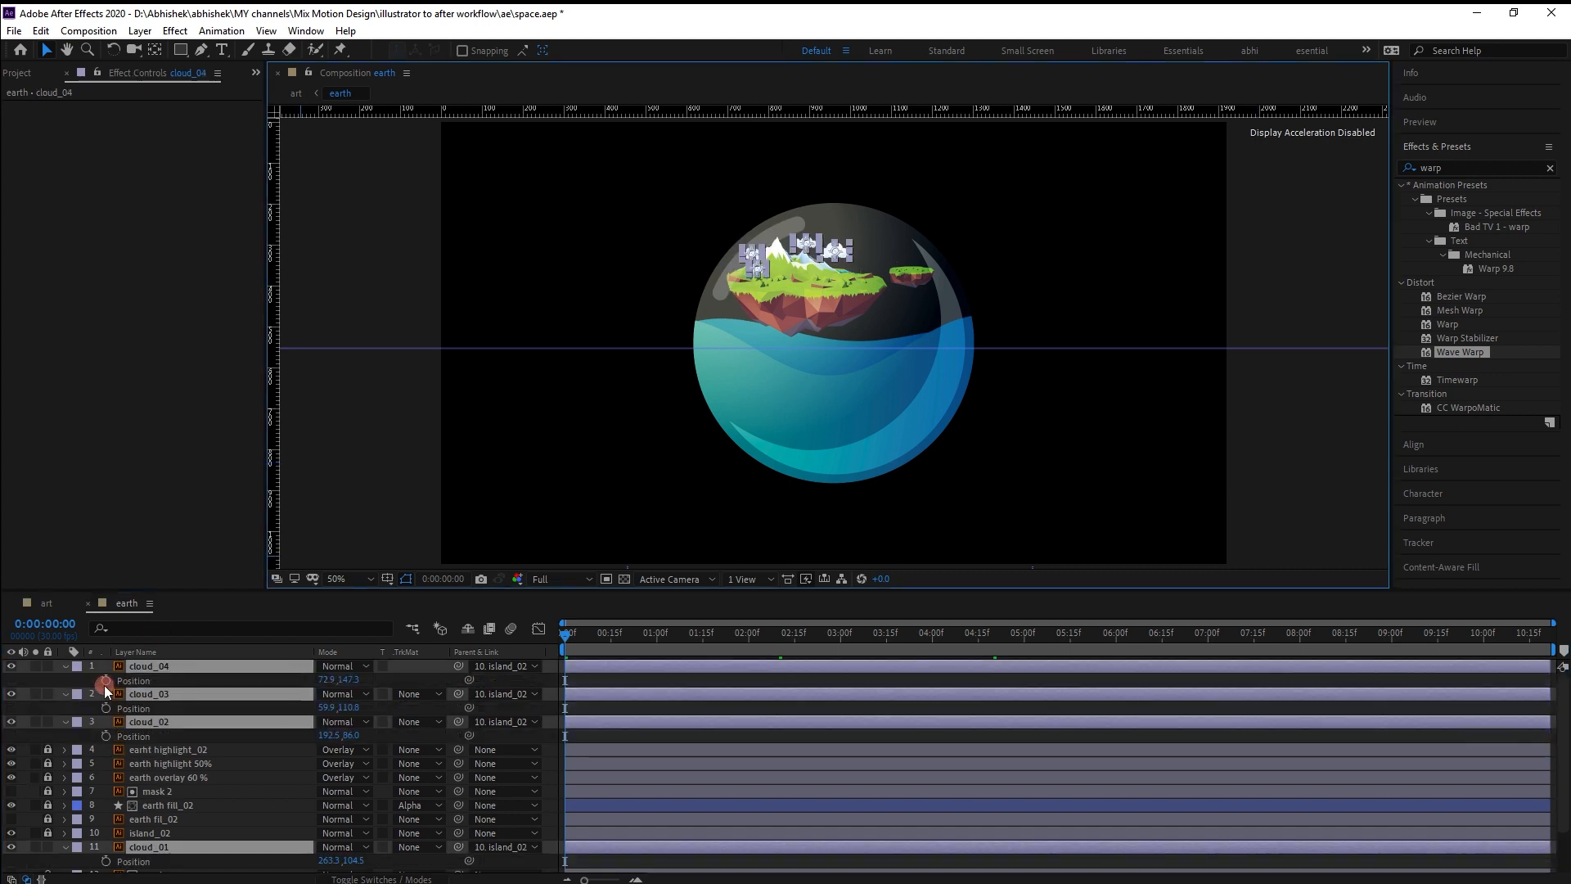
Add position keyframes with the same values to all four cloud layers at 1:20 and 3:10.
key(shift+Page_Down)
key(shift+Page_Down)
key(shift+Page_Down)
key(shift+Page_Down)
key(shift+Page_Down)
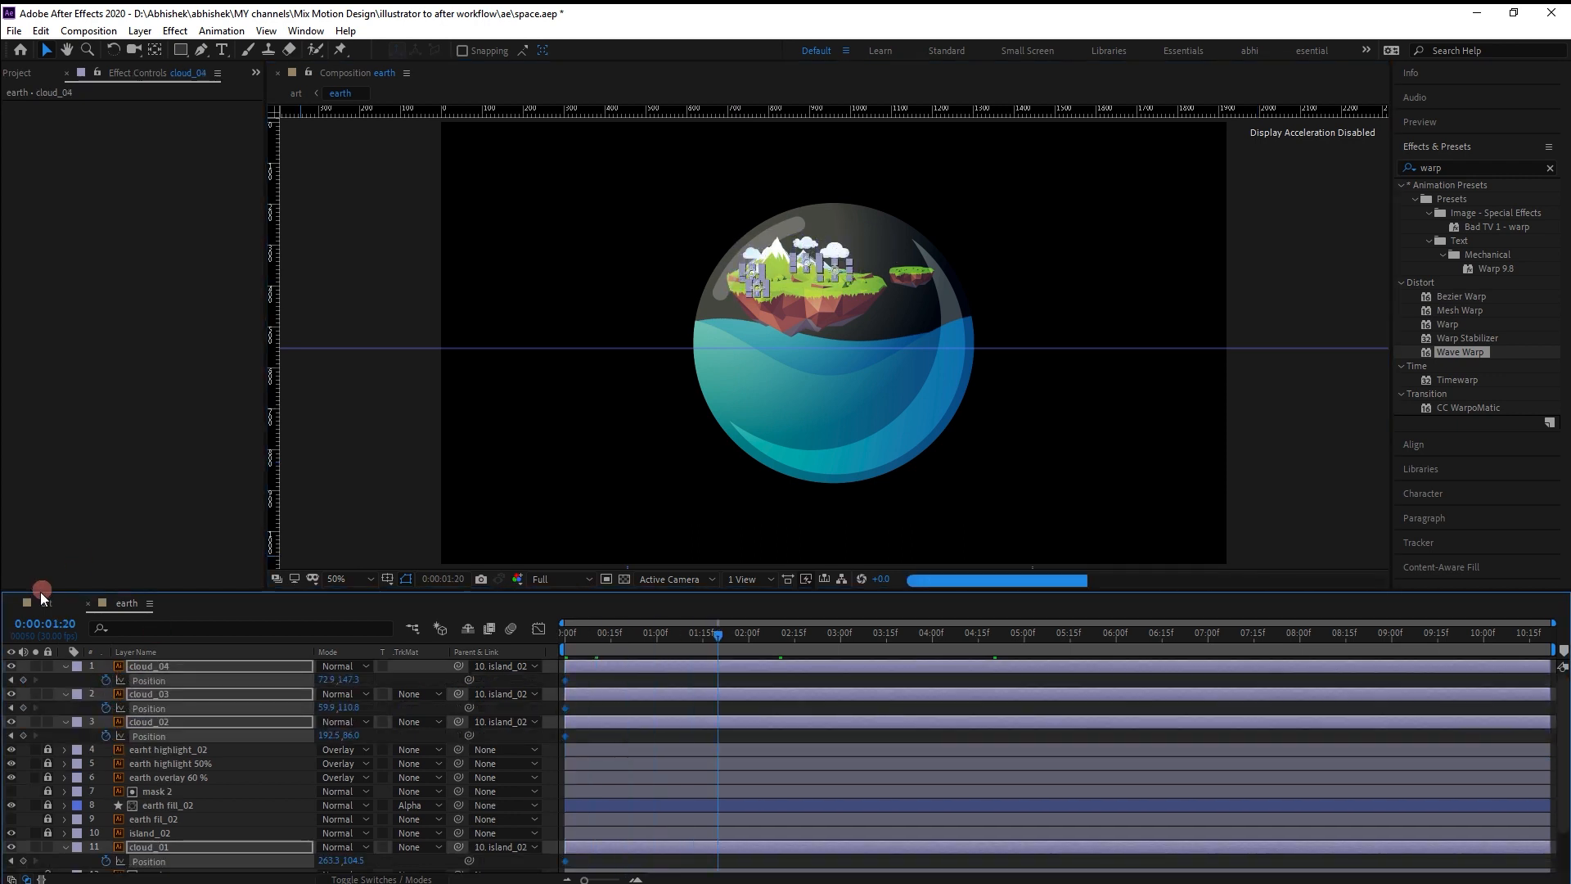
click(23, 680)
key(shift+Page_Down)
key(shift+Page_Down)
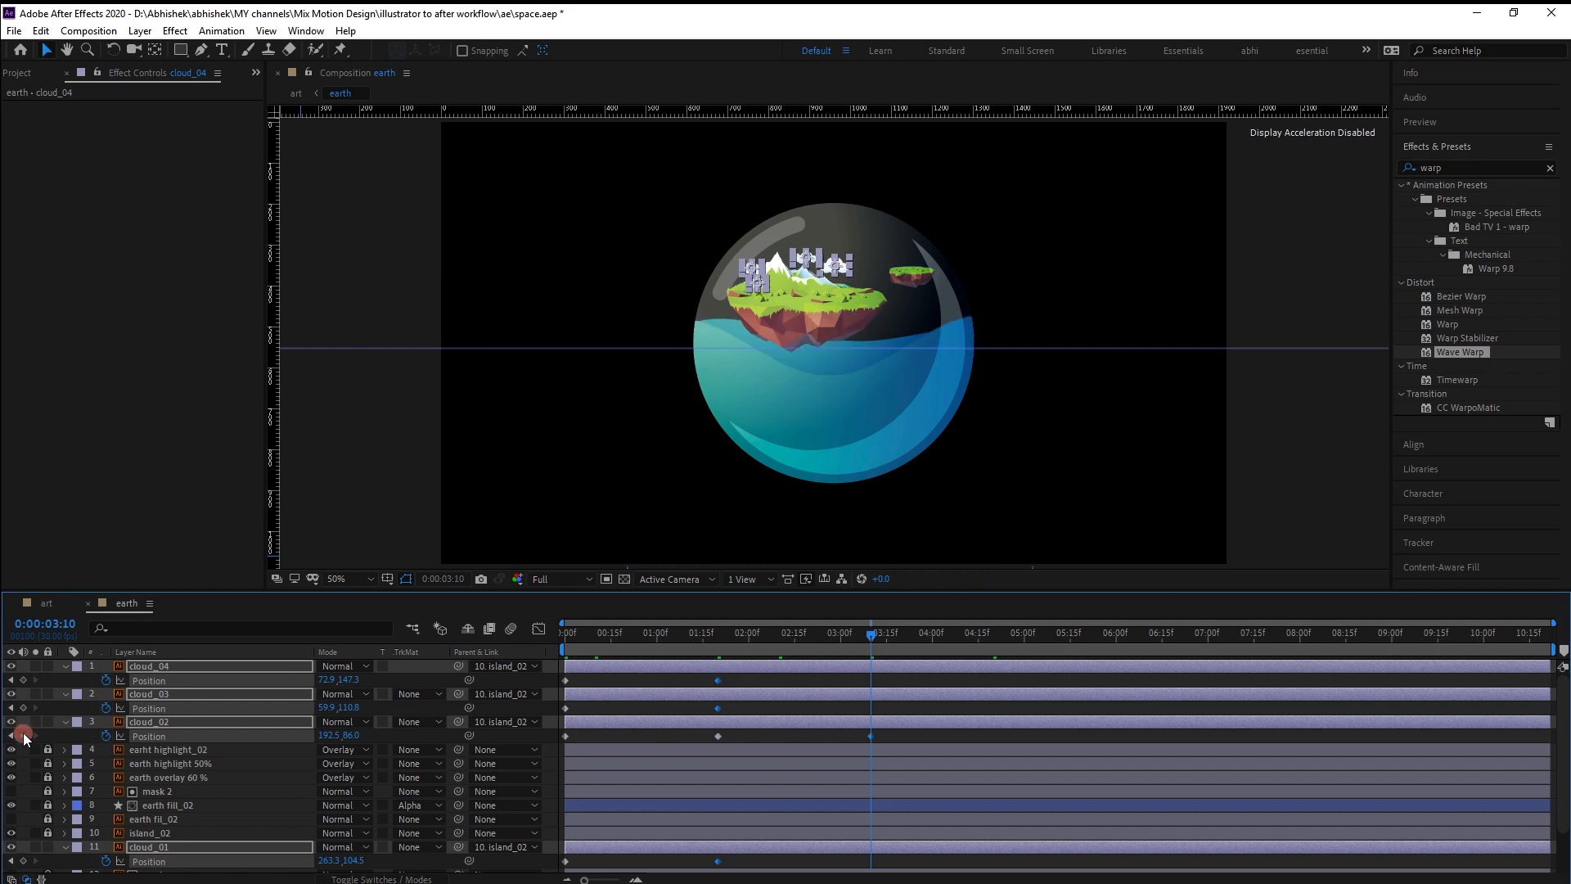
At the 1:20 keyframe, move cloud_04 30 px and cloud_03 40 px to the right.
key(shift+Right)
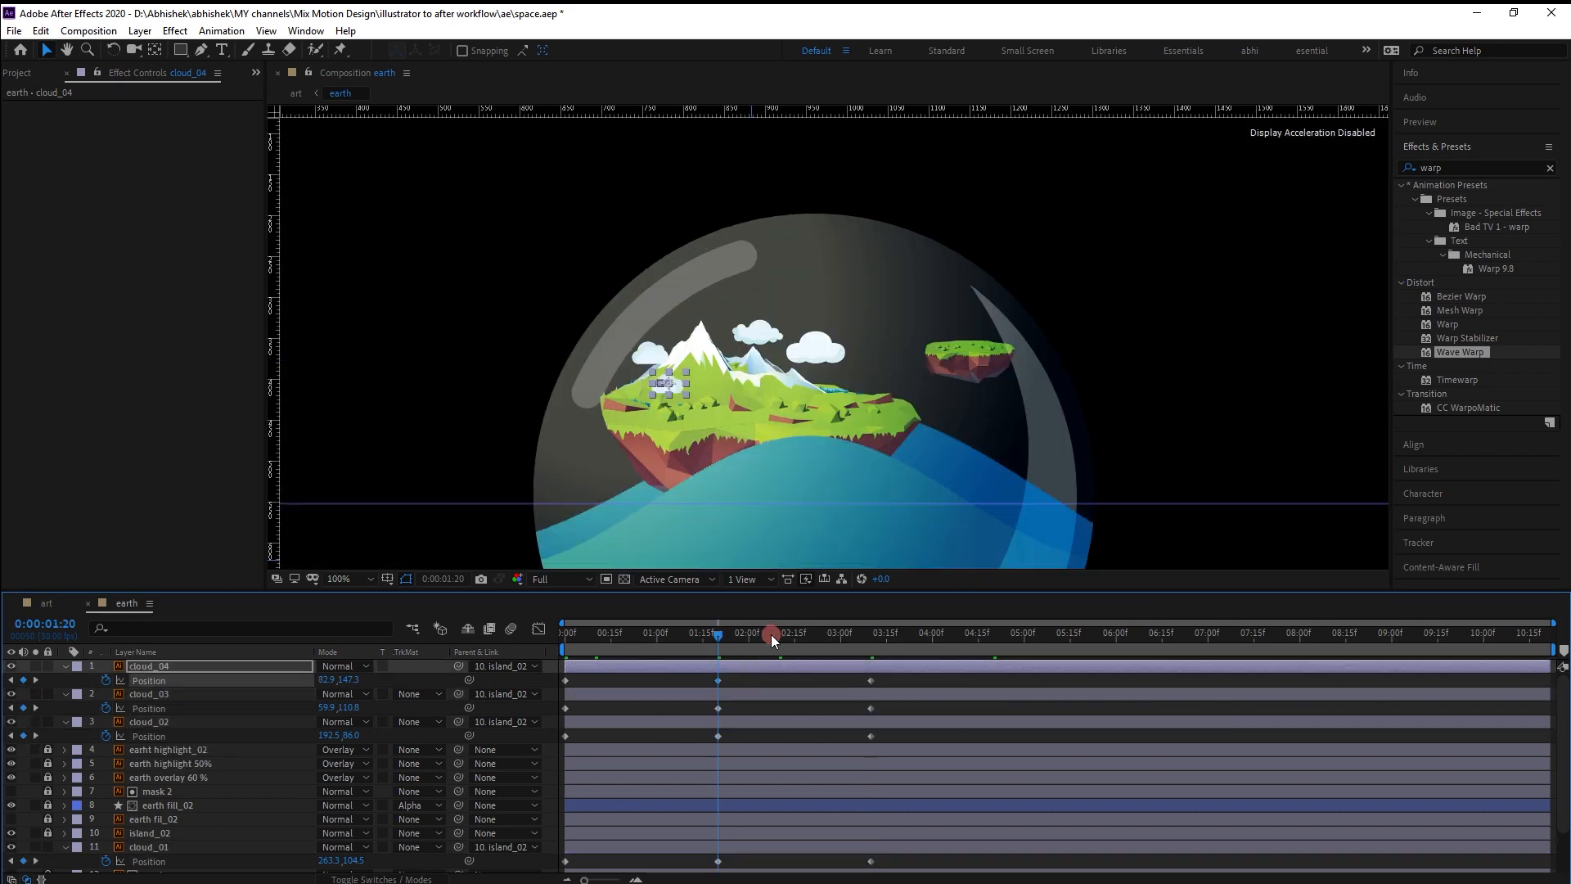
key(shift+Right)
key(shift+Right)
click(736, 693)
key(shift+Right)
key(shift+Right)
key(shift+Right)
key(shift+Right)
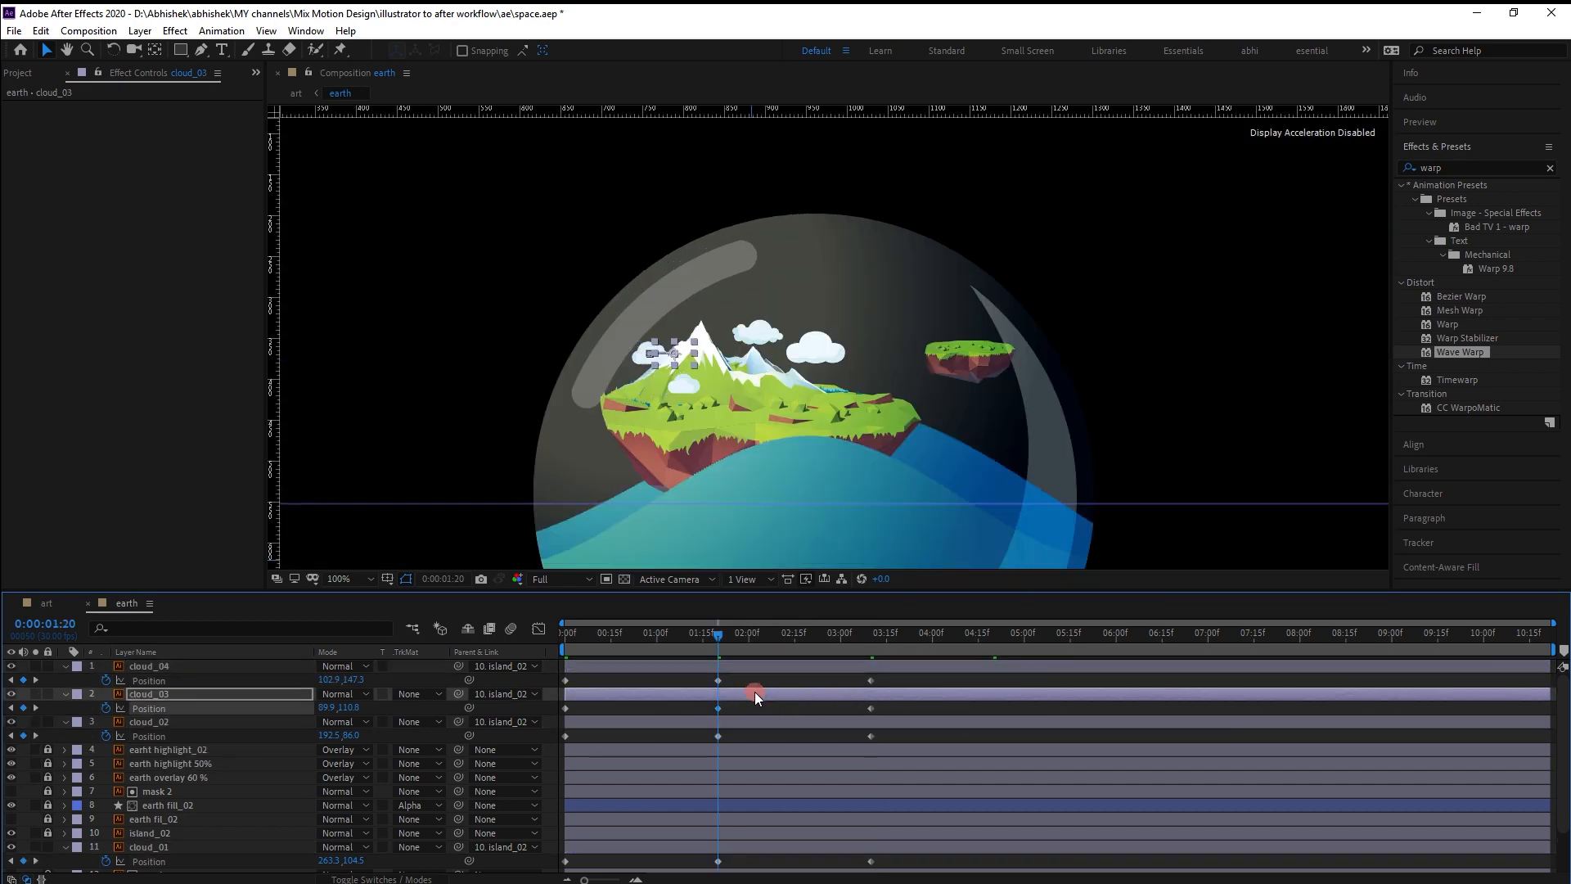
At the 1:20 keyframe, move cloud_02 and cloud_01 40 px to the left each.
click(743, 720)
key(shift+Left)
key(shift+Left)
key(shift+Left)
key(shift+Left)
click(738, 845)
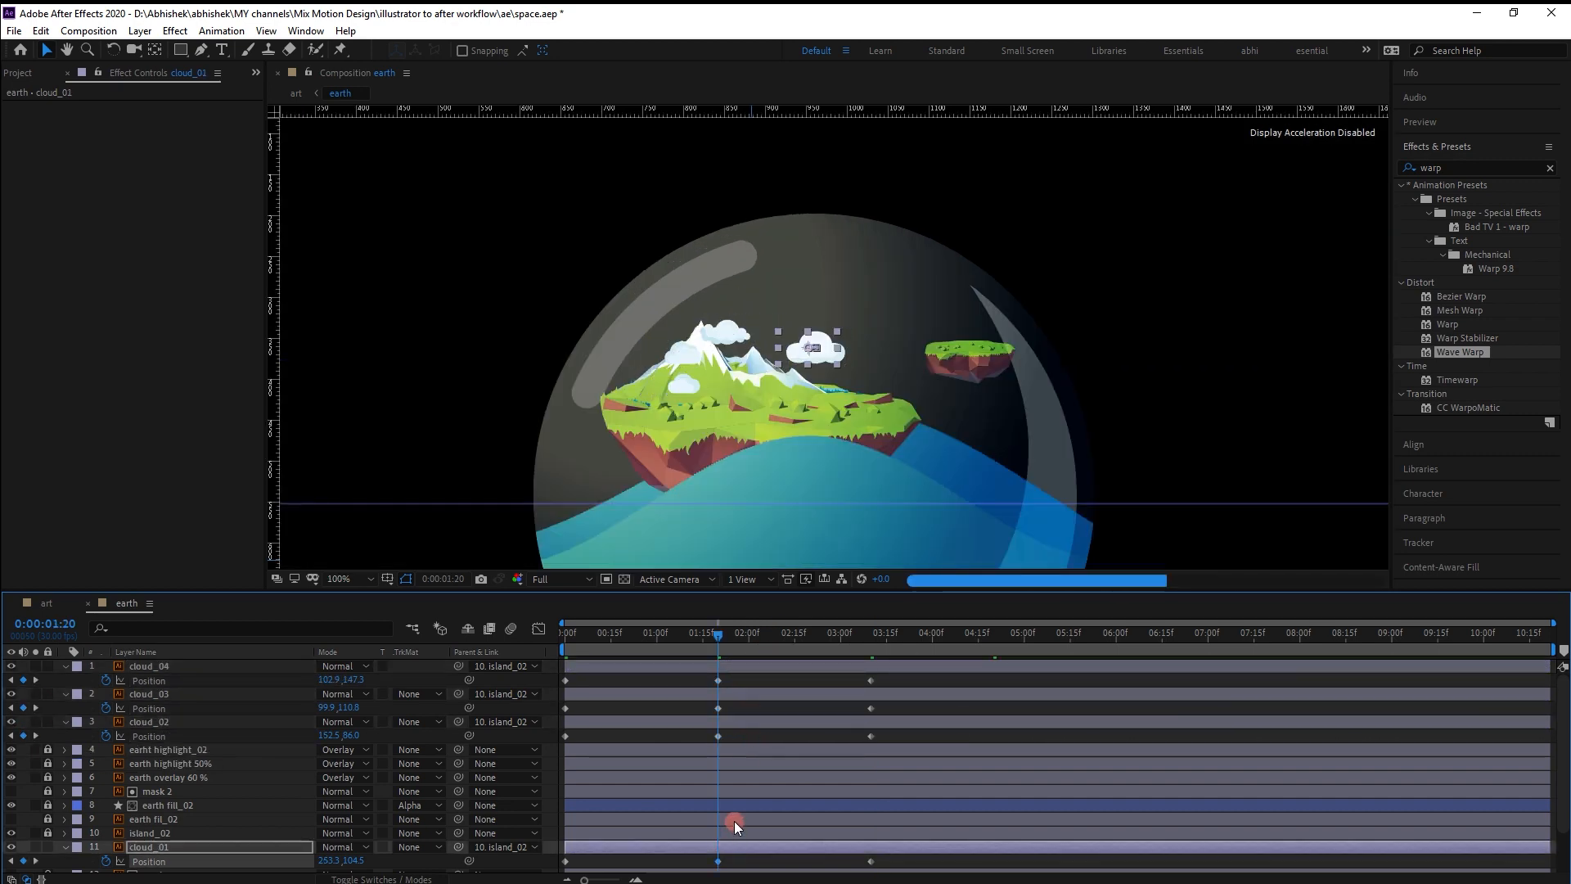
key(shift+Left)
key(shift+Left)
key(shift+Left)
Apply Easy Ease to all position keyframes of the four cloud layers, and return to 0:00.
drag(959, 676, 564, 881)
key(F9)
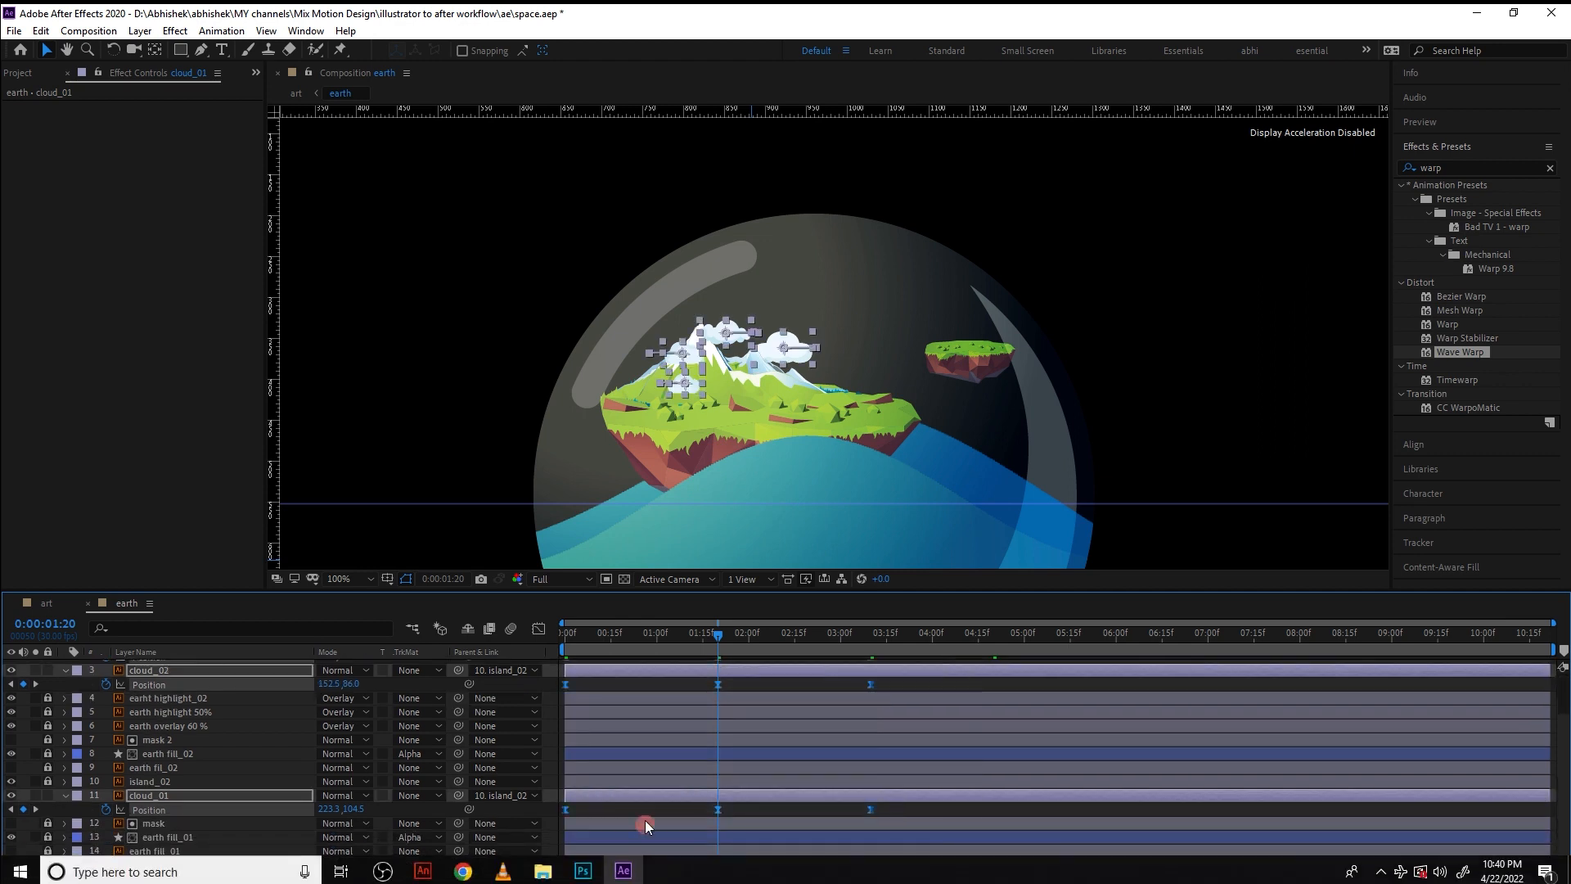
click(630, 638)
drag(619, 641, 557, 648)
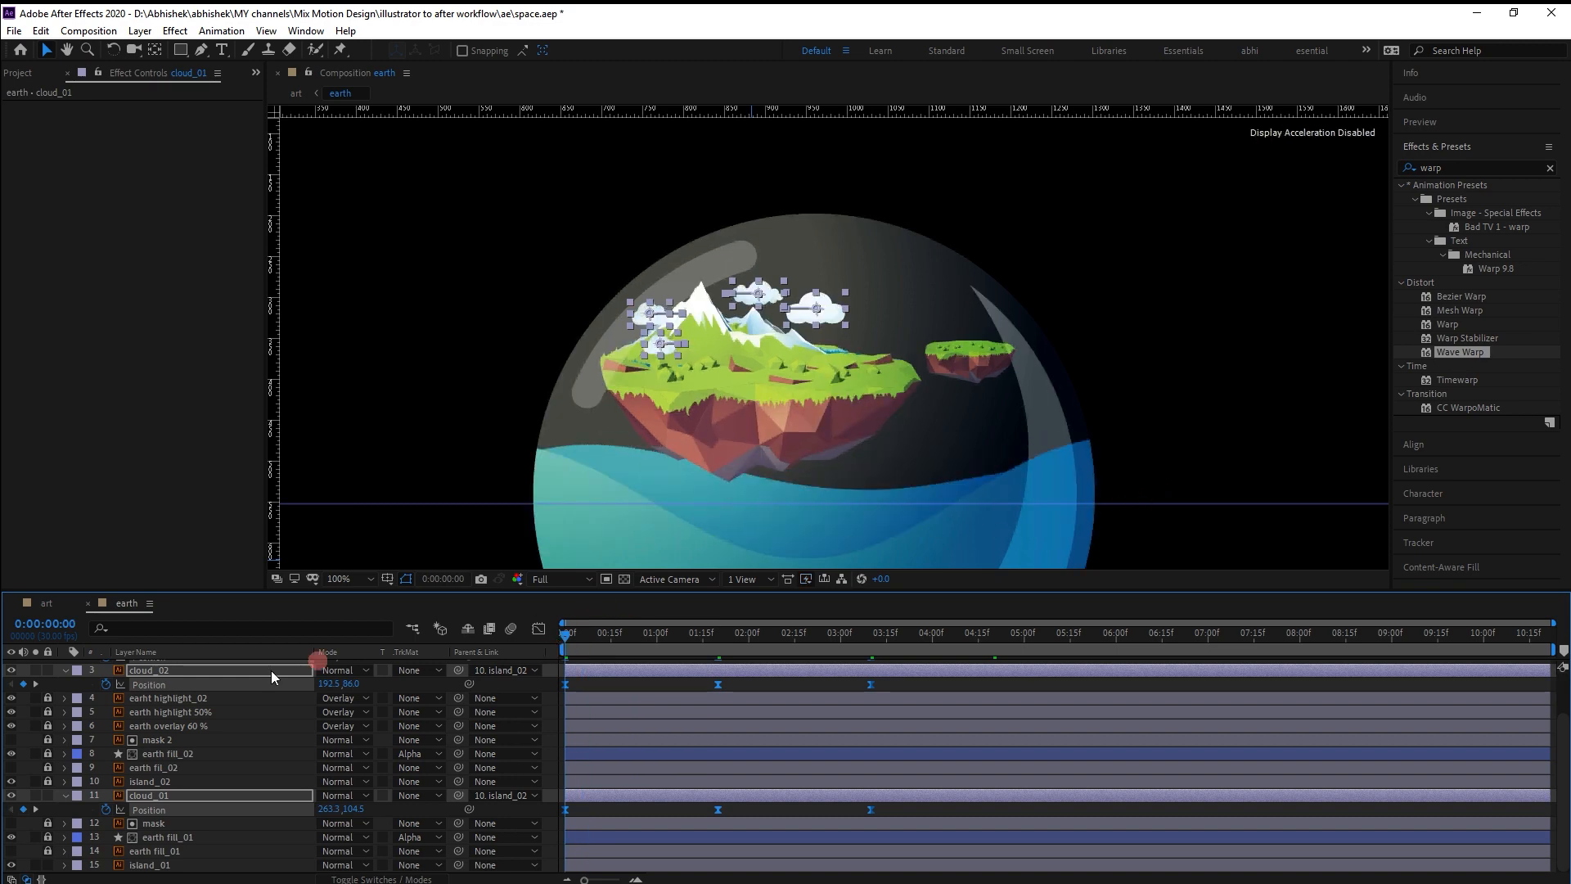
Solo the four cloud layers and preview their drifting motion.
click(36, 795)
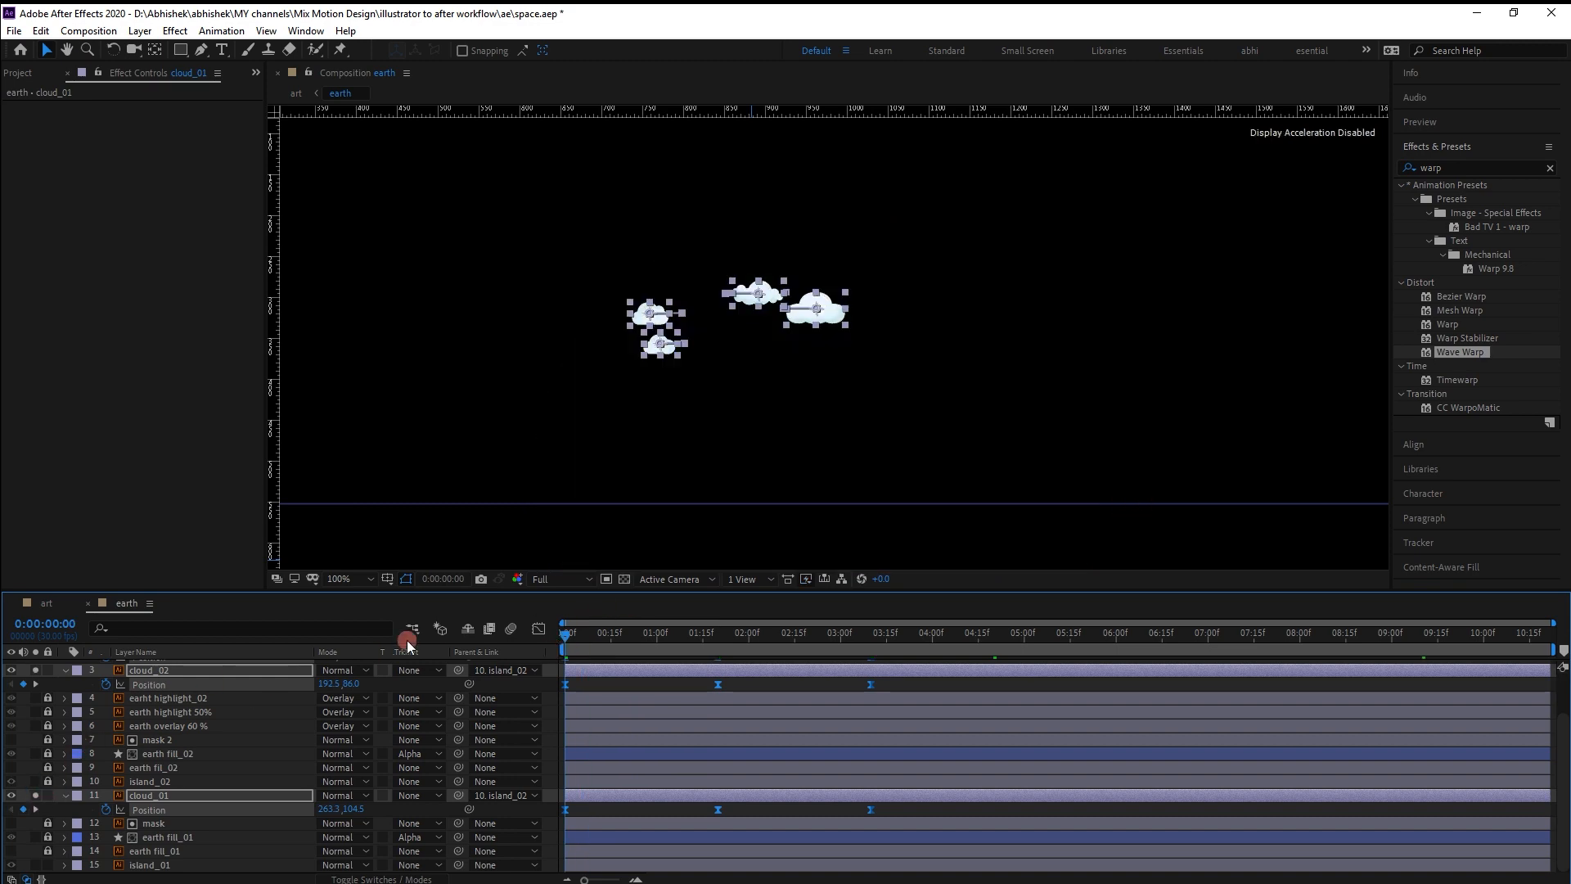
key(space)
drag(887, 634, 892, 622)
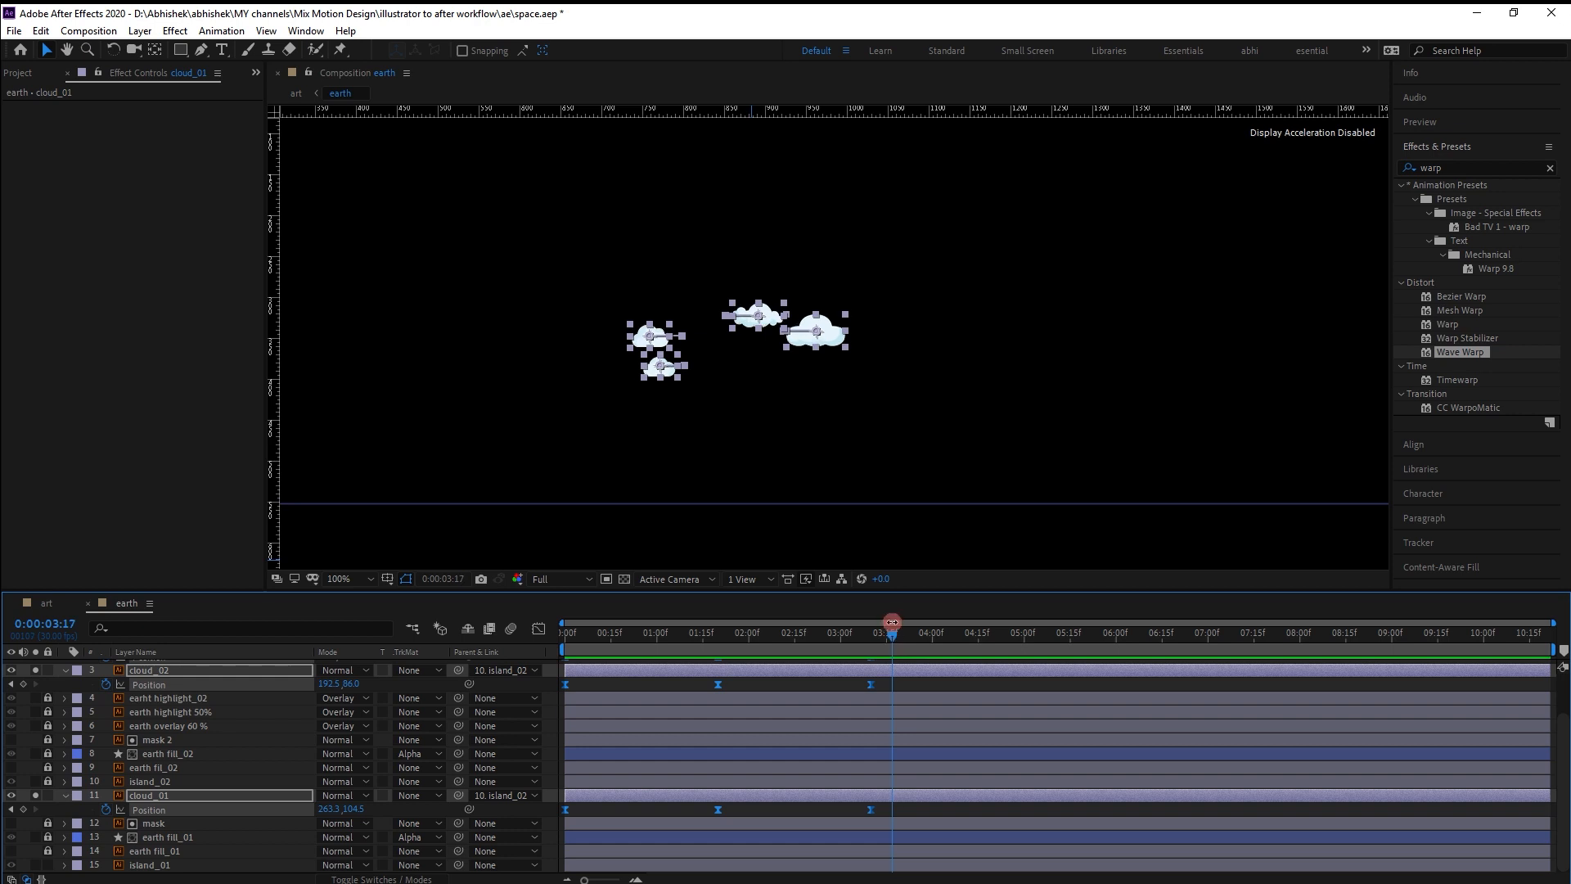
Add the expression loopOut() to cloud_04's position and copy it.
scroll(1527, 765, up, 2)
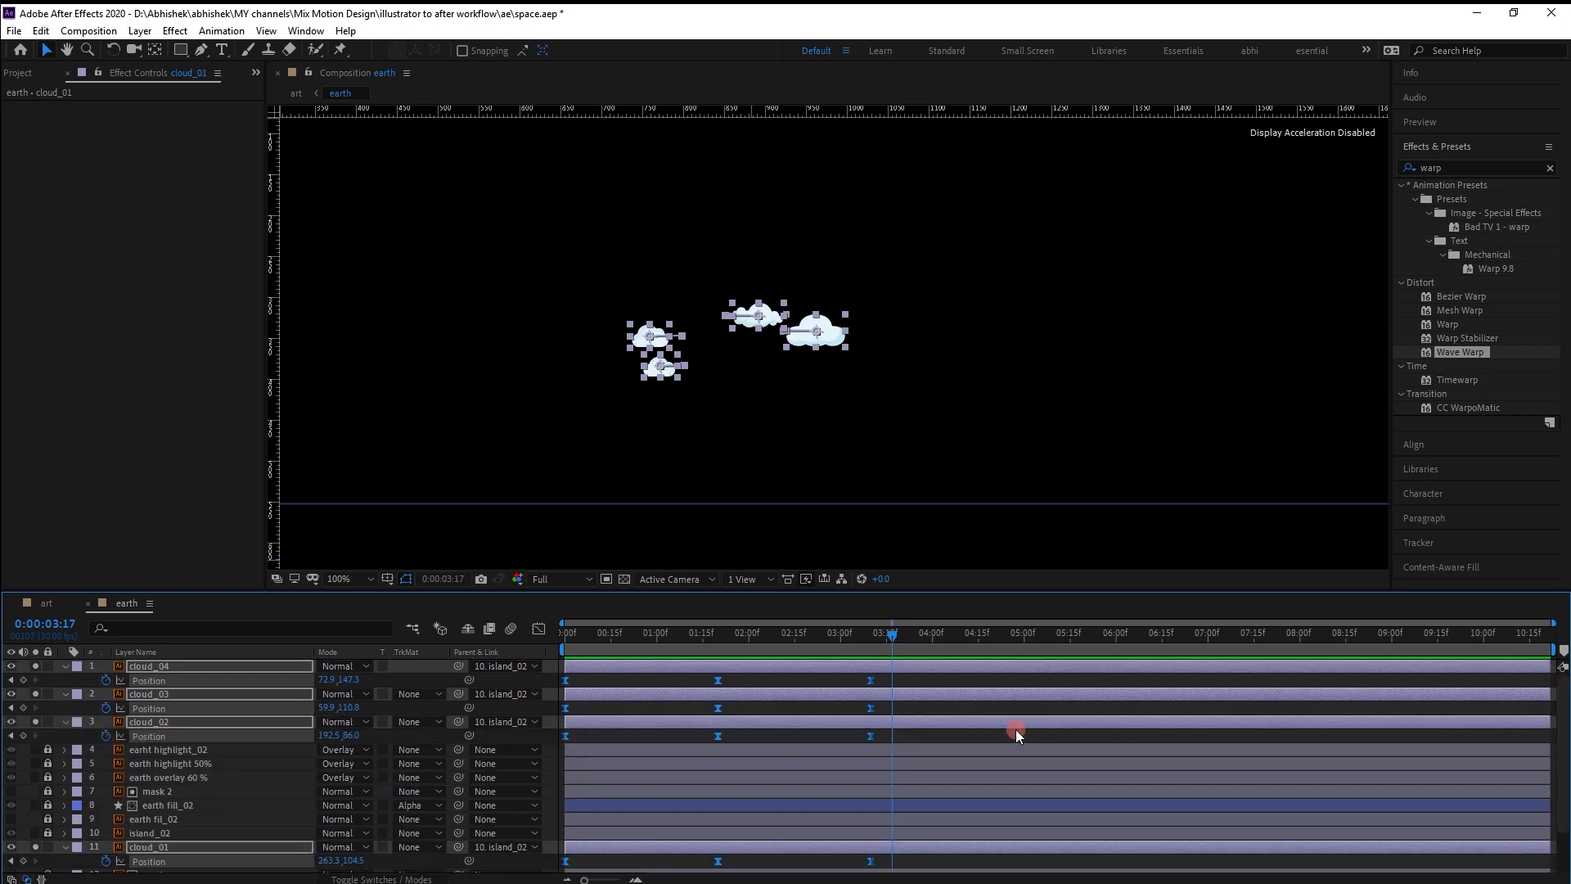
click(676, 687)
alt+click(106, 680)
text(loopOut())
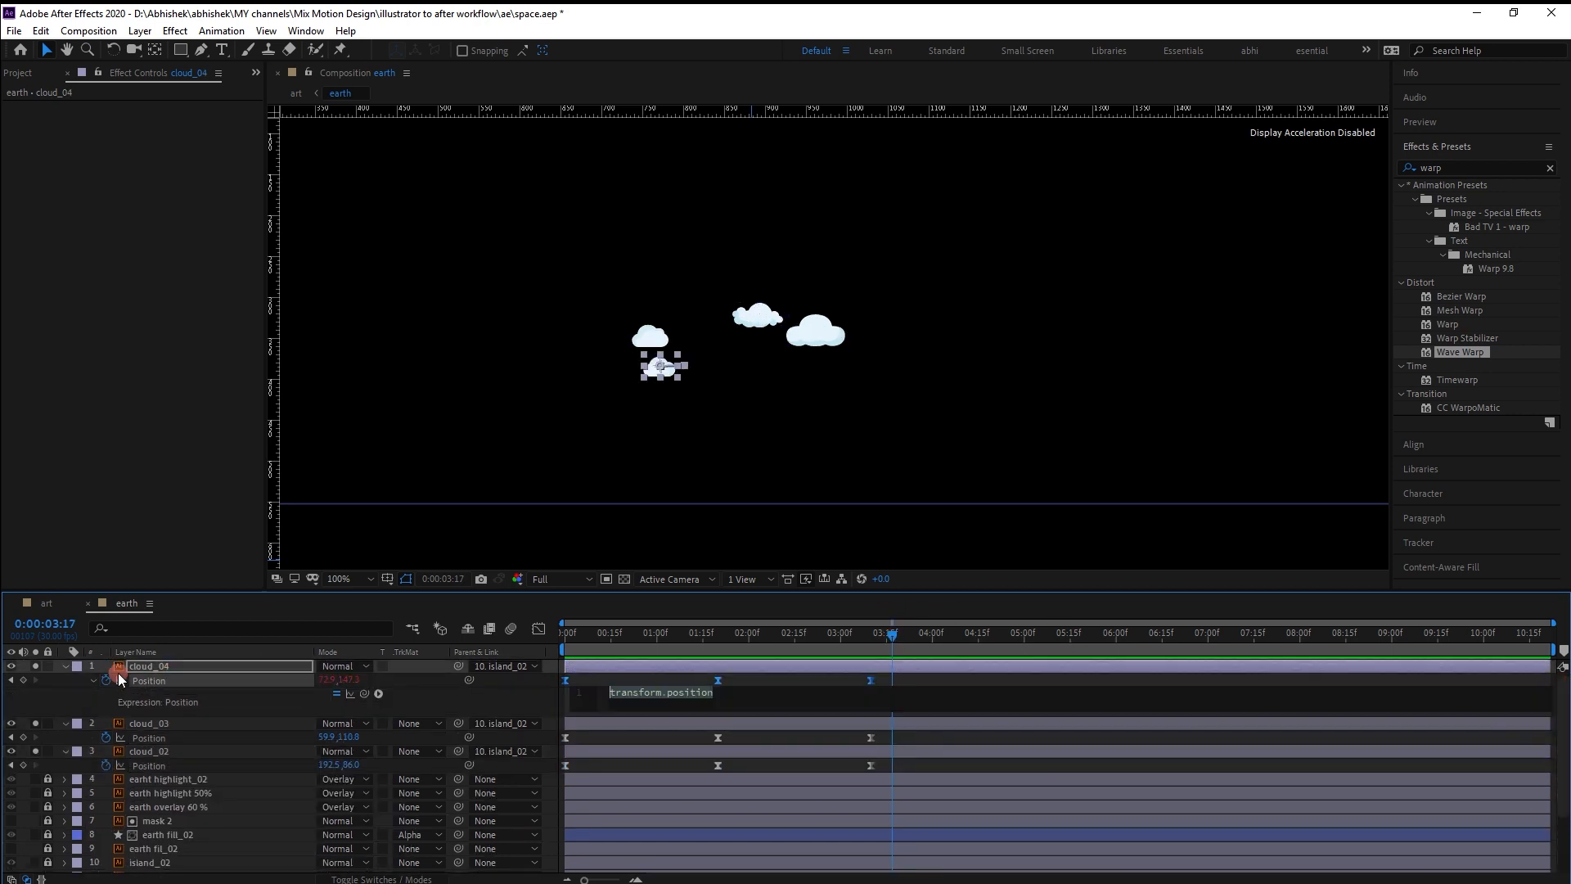
key(ctrl+a)
key(ctrl+c)
Paste the loopOut() expression into the position of cloud_03, cloud_02 and cloud_01.
alt+click(105, 737)
key(ctrl+v)
alt+click(106, 795)
key(ctrl+v)
scroll(110, 798, down, 3)
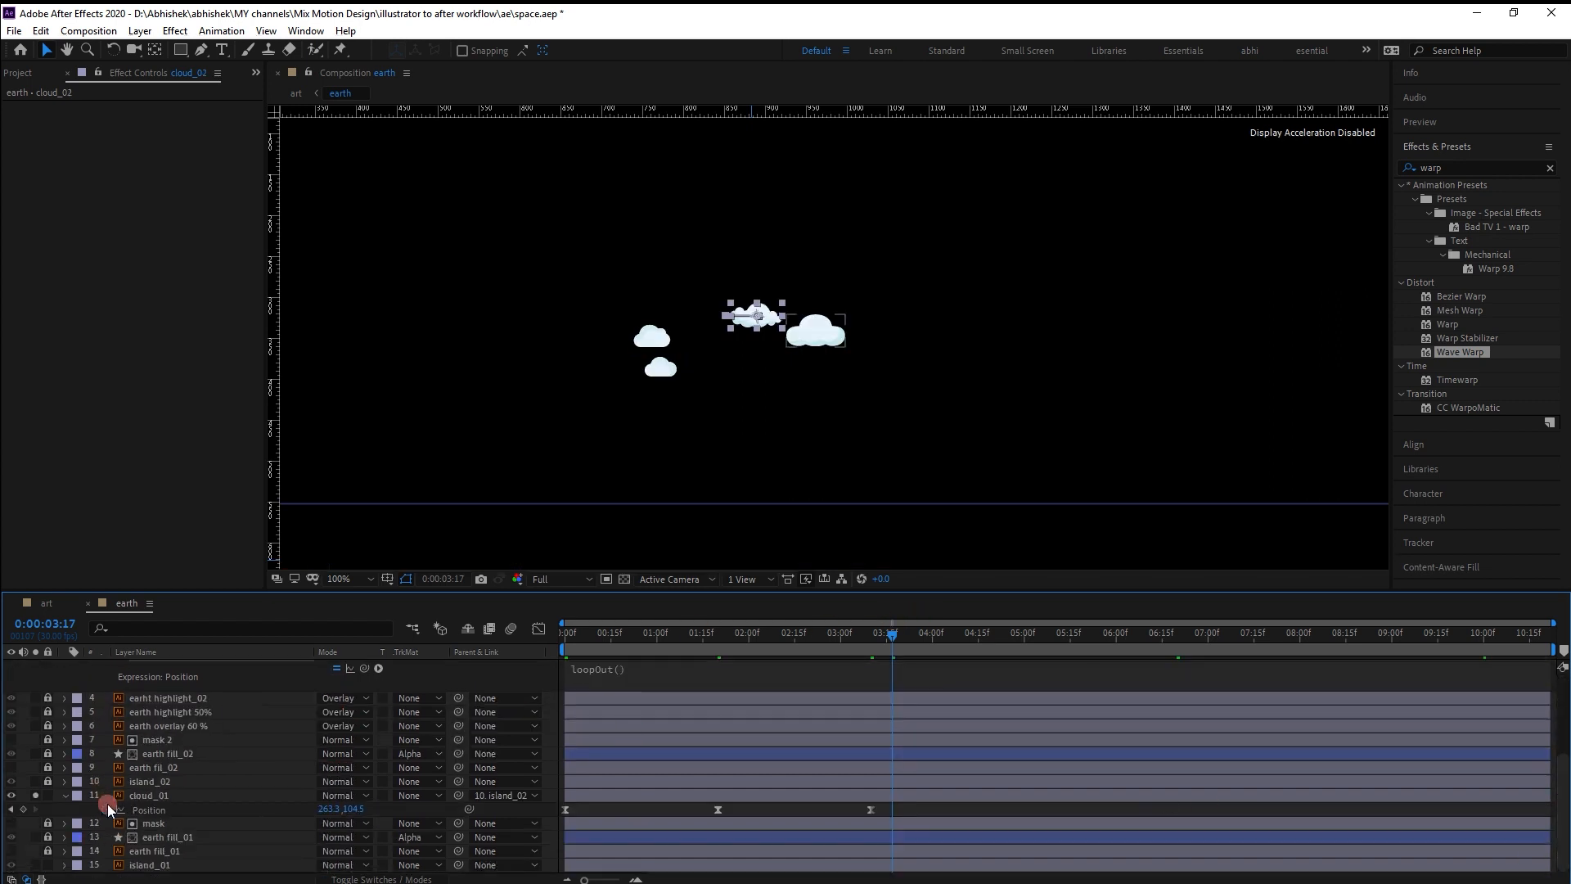
alt+click(106, 809)
key(ctrl+v)
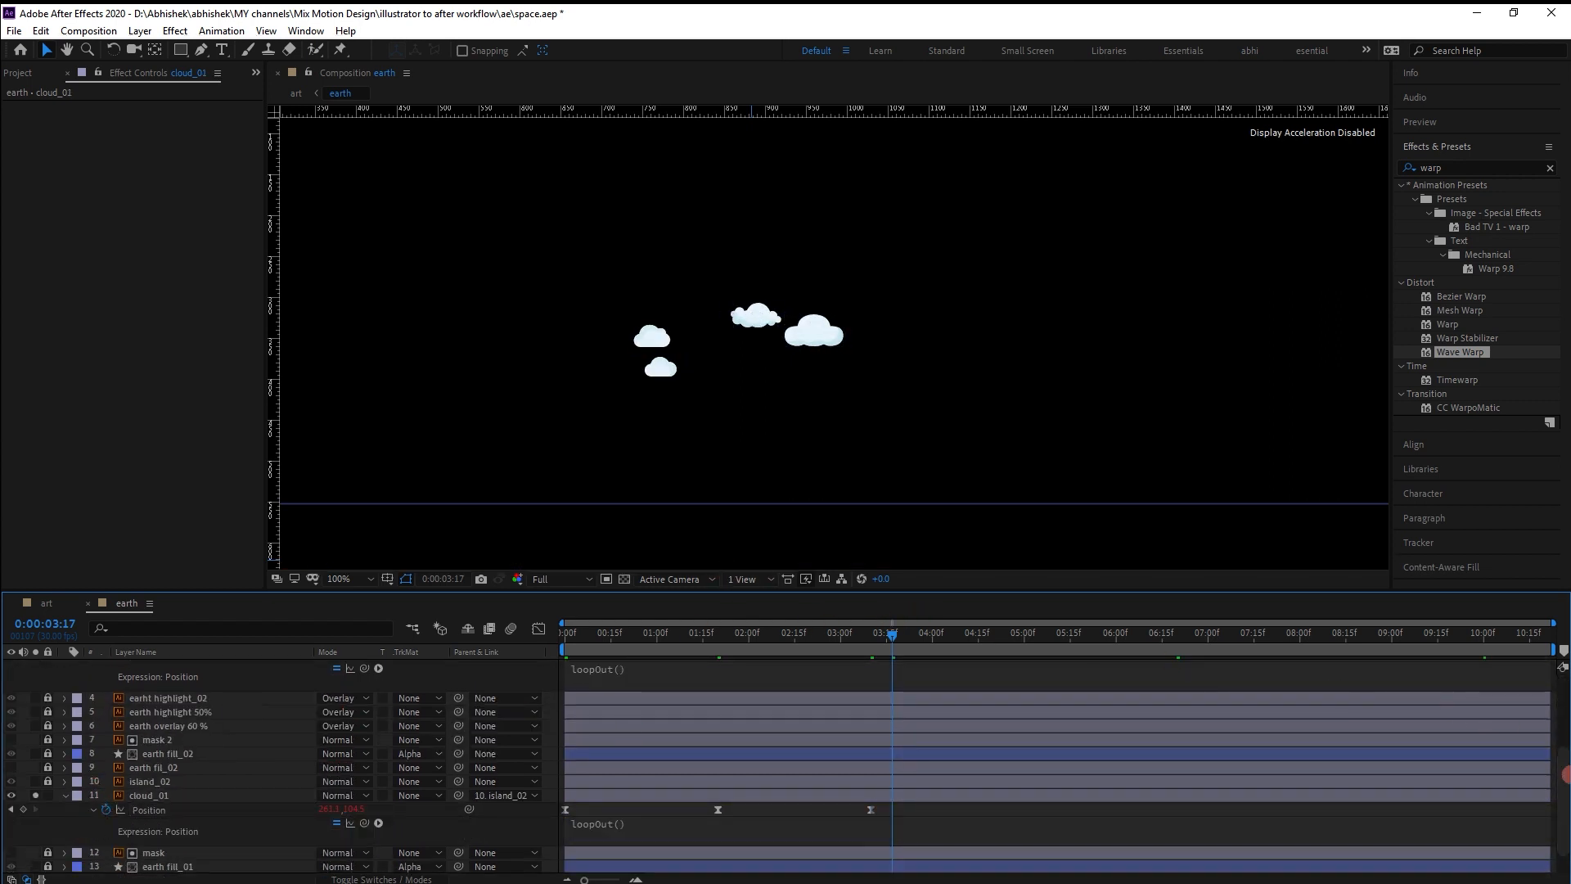
Try to stagger the clouds by shifting cloud_03 about 18 frames and cloud_02 about 7 frames earlier, and cloud_01 earlier too.
scroll(941, 753, up, 5)
click(961, 723)
click(930, 782)
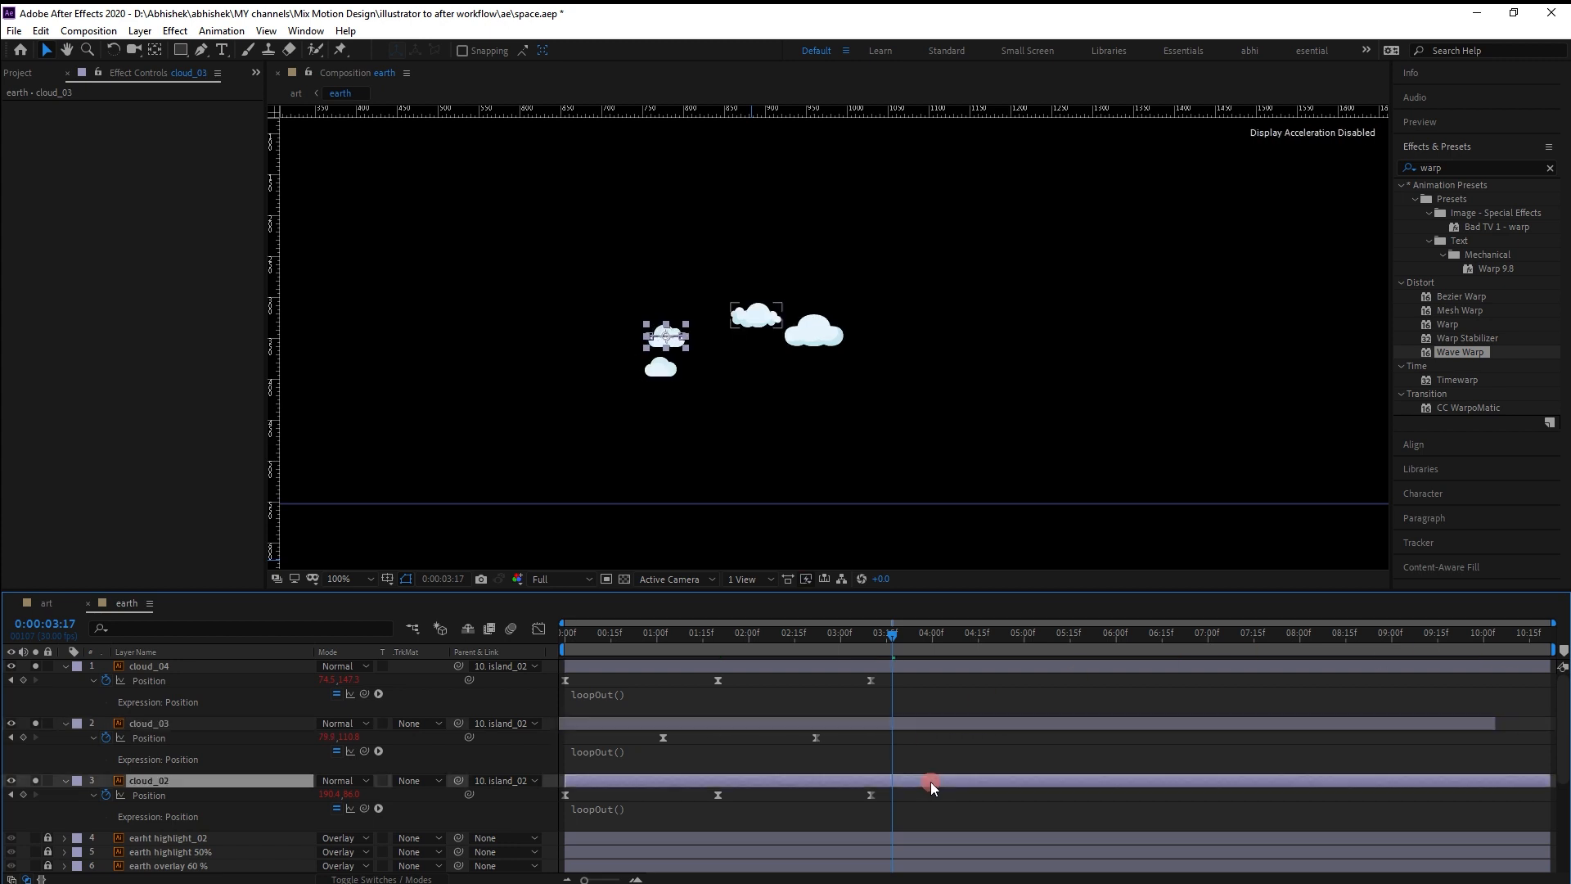
drag(930, 782, 909, 783)
scroll(1367, 785, down, 5)
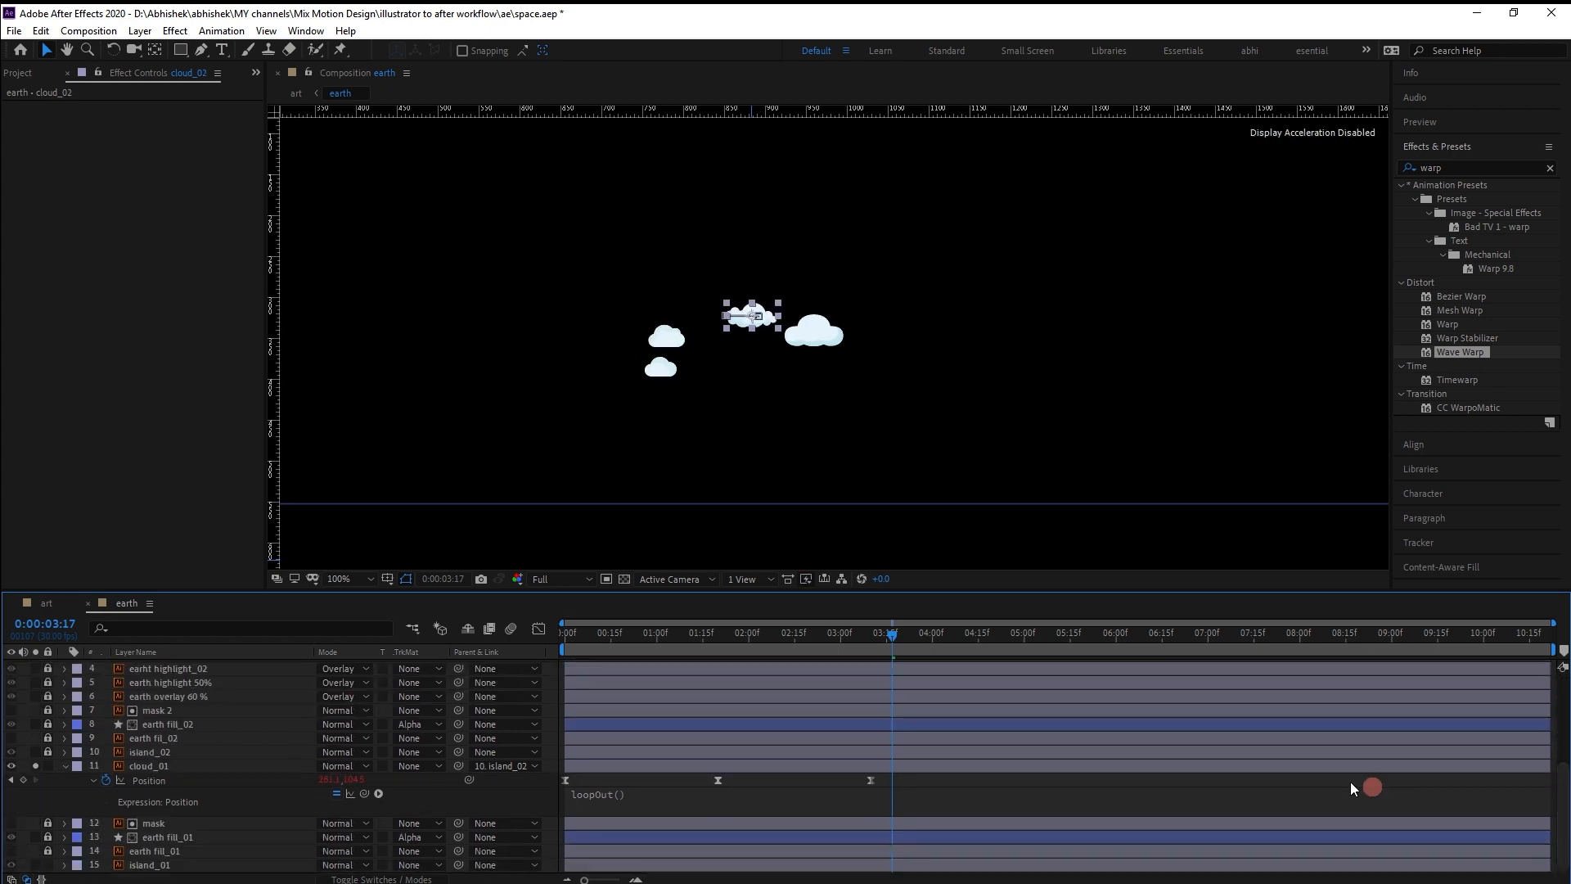
ctrl+click(954, 764)
Try to extend the ends of the shifted cloud layers to the end of the composition.
scroll(1462, 728, up, 5)
ctrl+click(1463, 725)
ctrl+click(1469, 666)
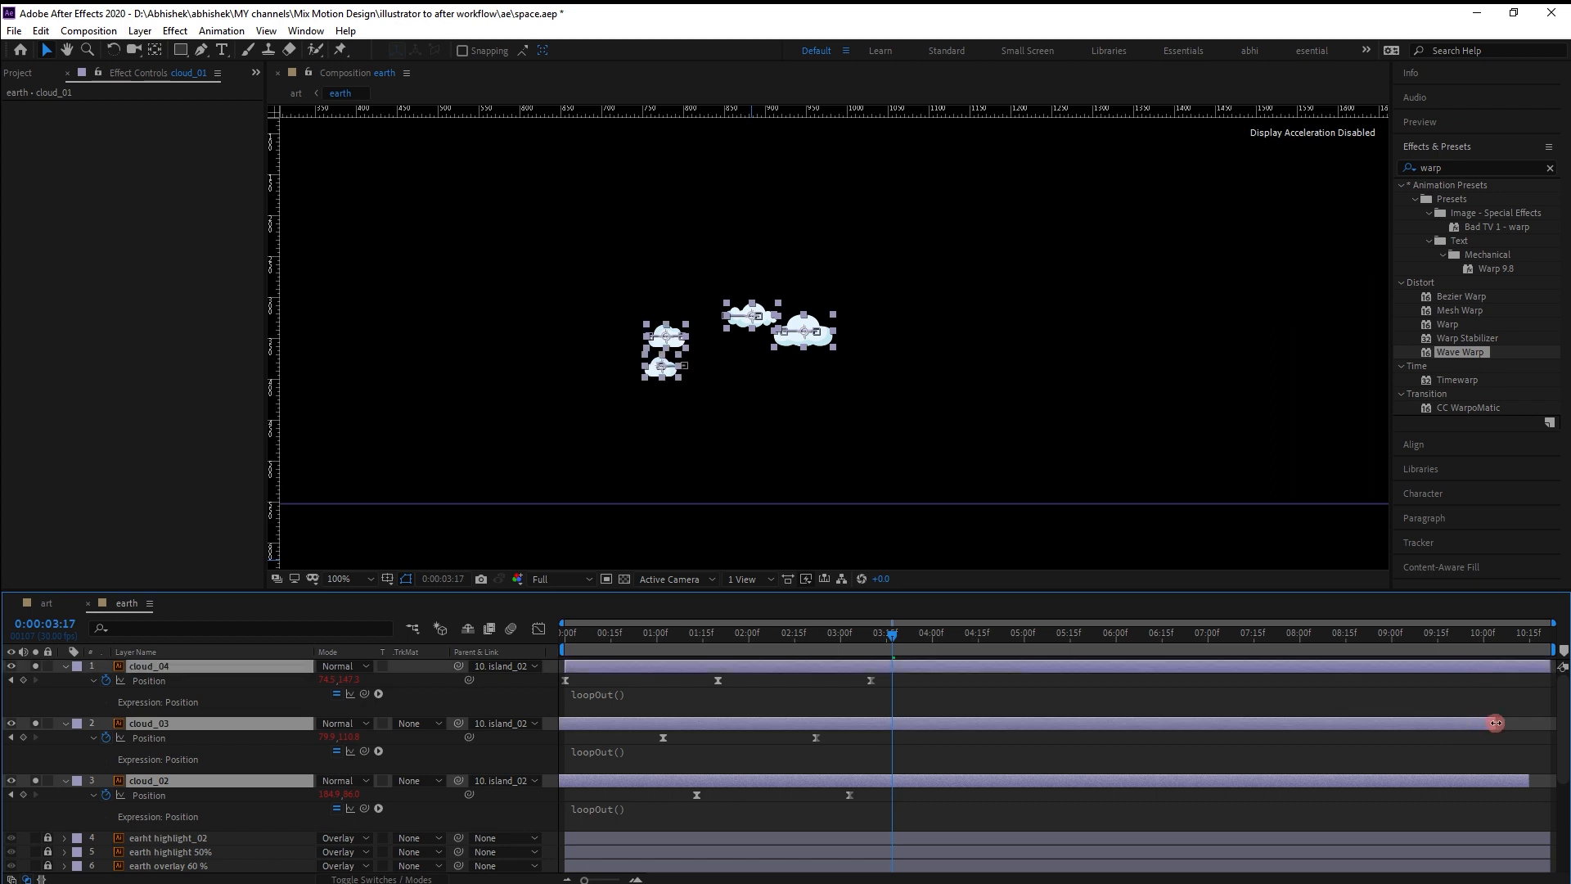
drag(1494, 724, 1563, 725)
Preview the staggered cloud motion from the beginning.
drag(591, 636, 564, 636)
click(733, 698)
key(space)
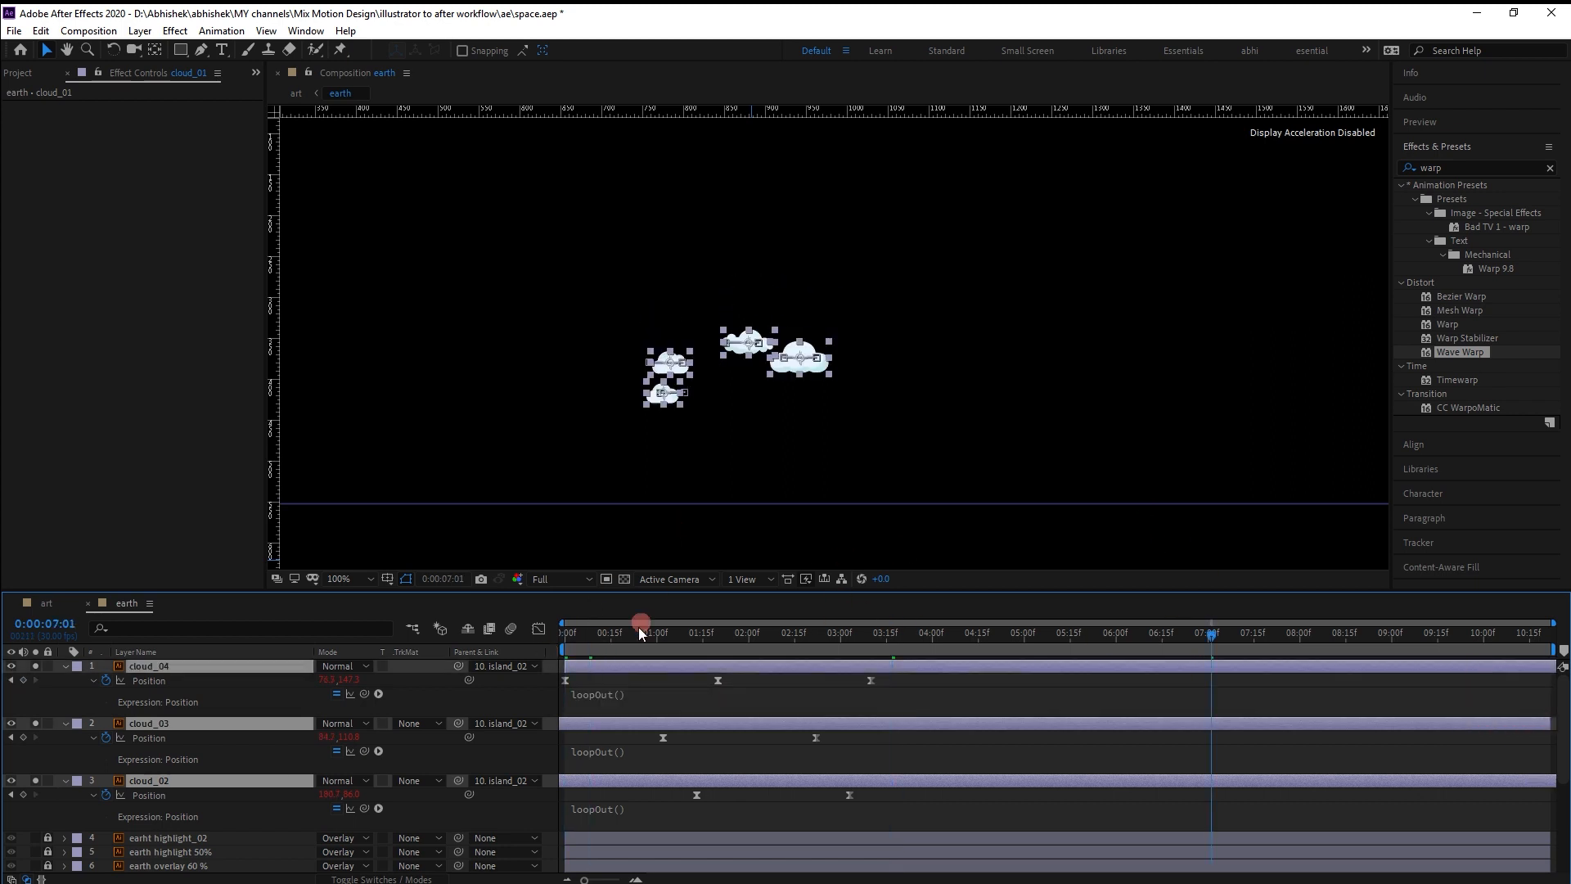
click(516, 486)
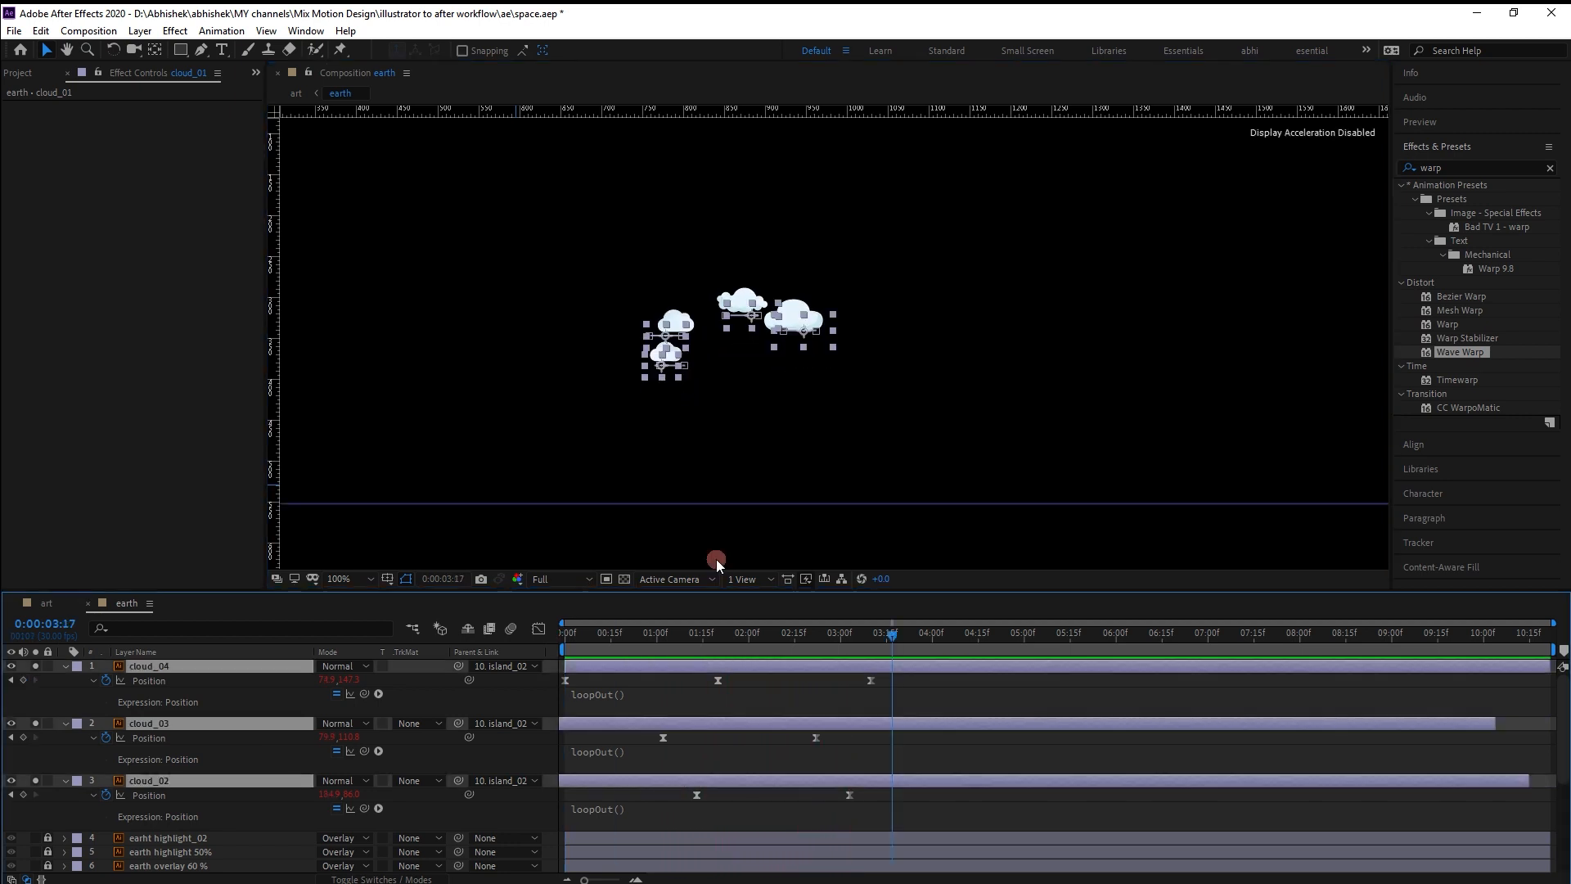
Undo the cloud layer offsets and stretch the clouds' position keyframes proportionally so the last ones fall at 4:20.
key(space)
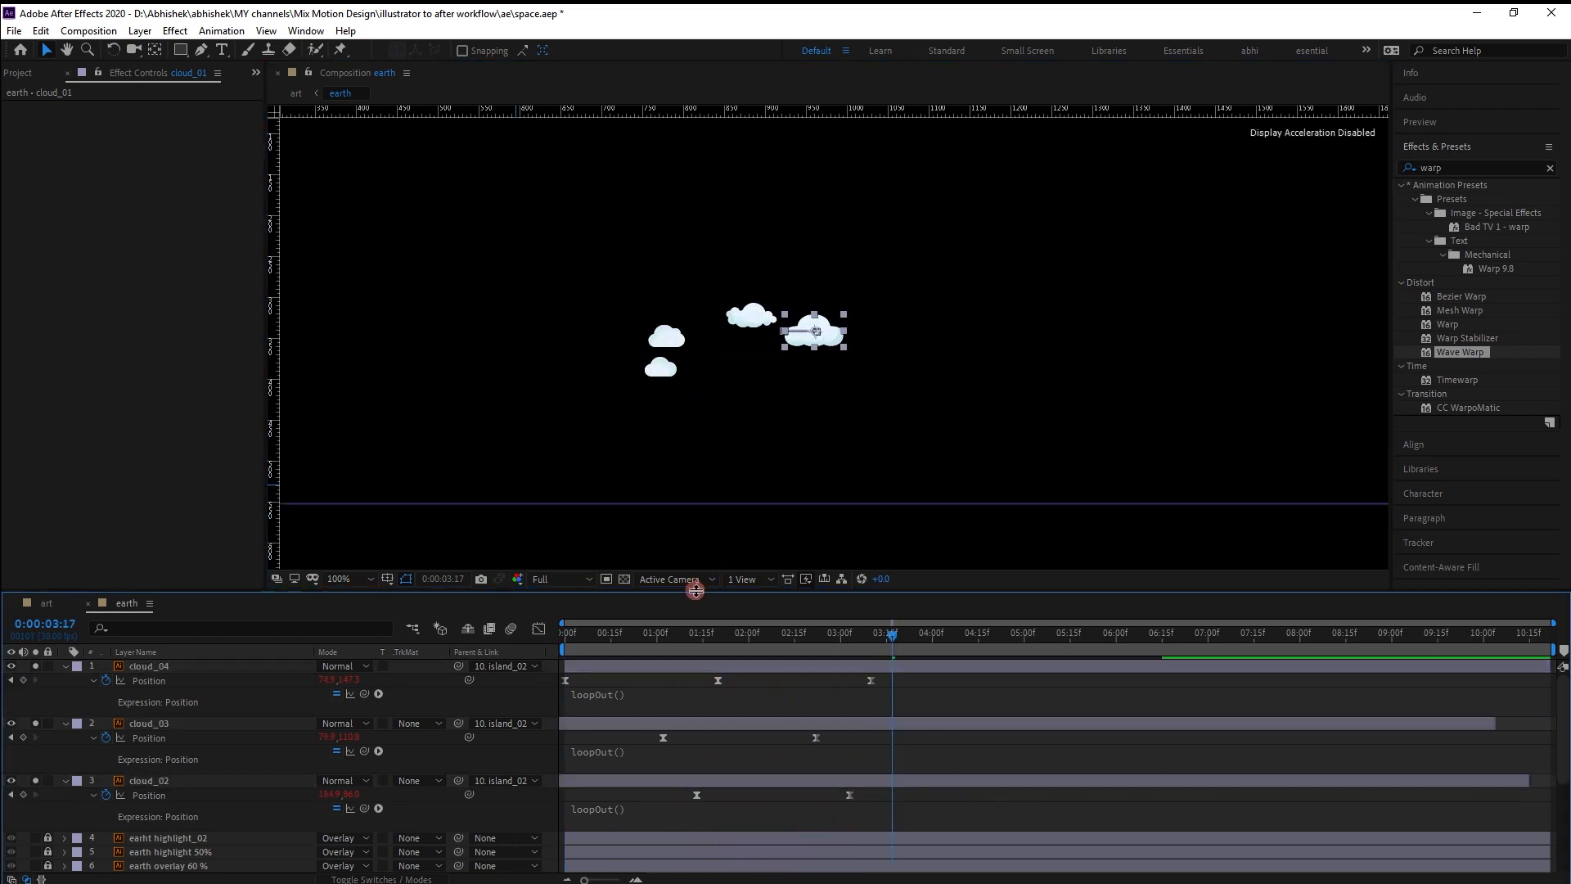
drag(914, 673, 563, 823)
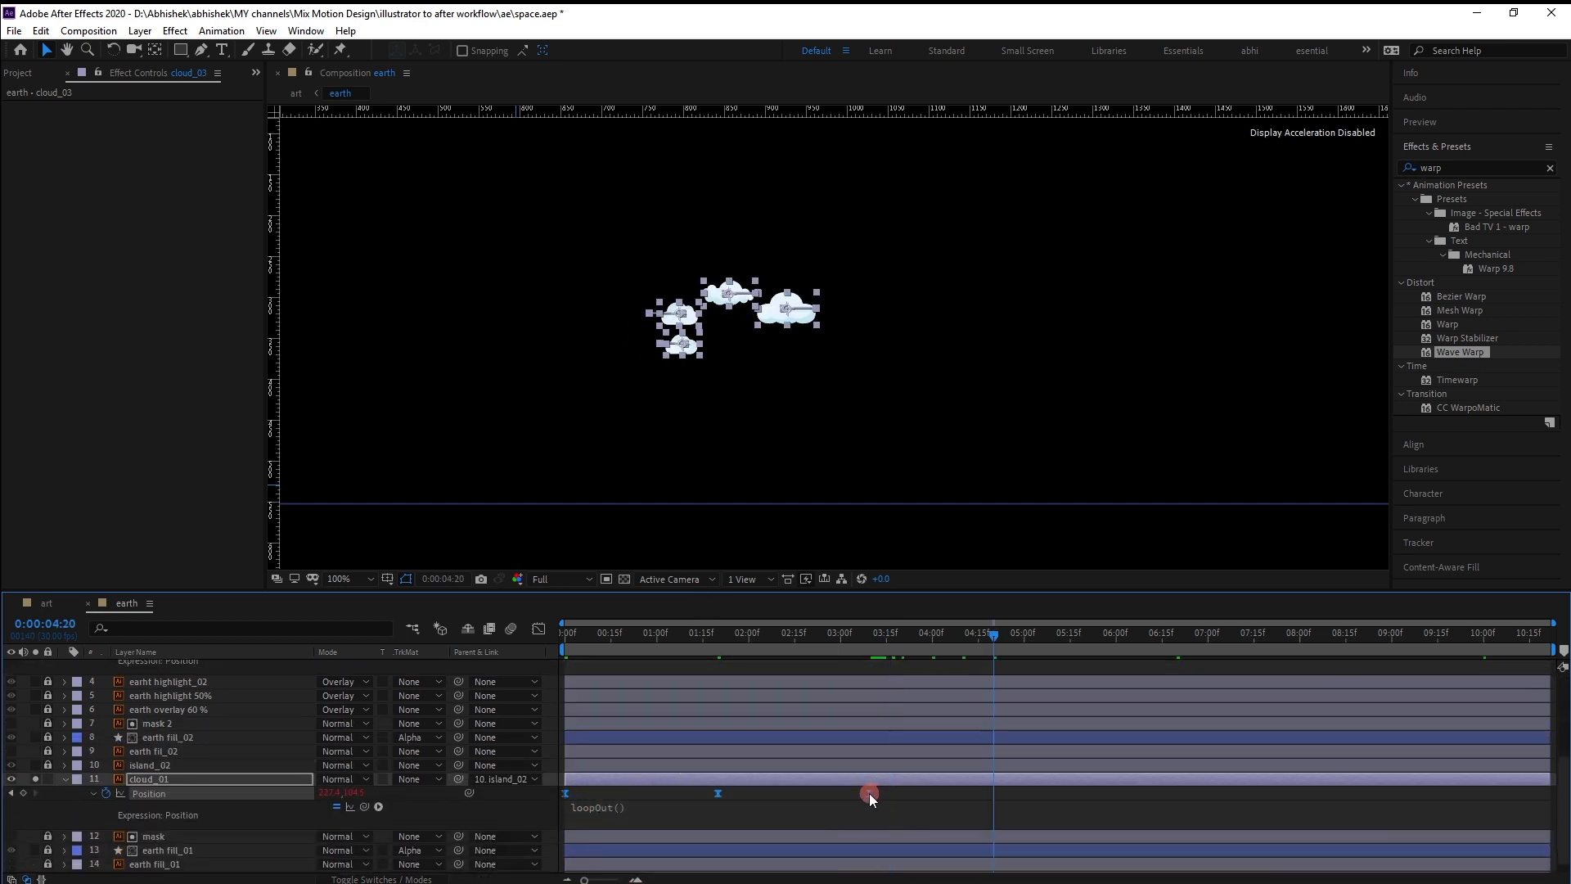
drag(870, 793, 994, 795)
click(1067, 794)
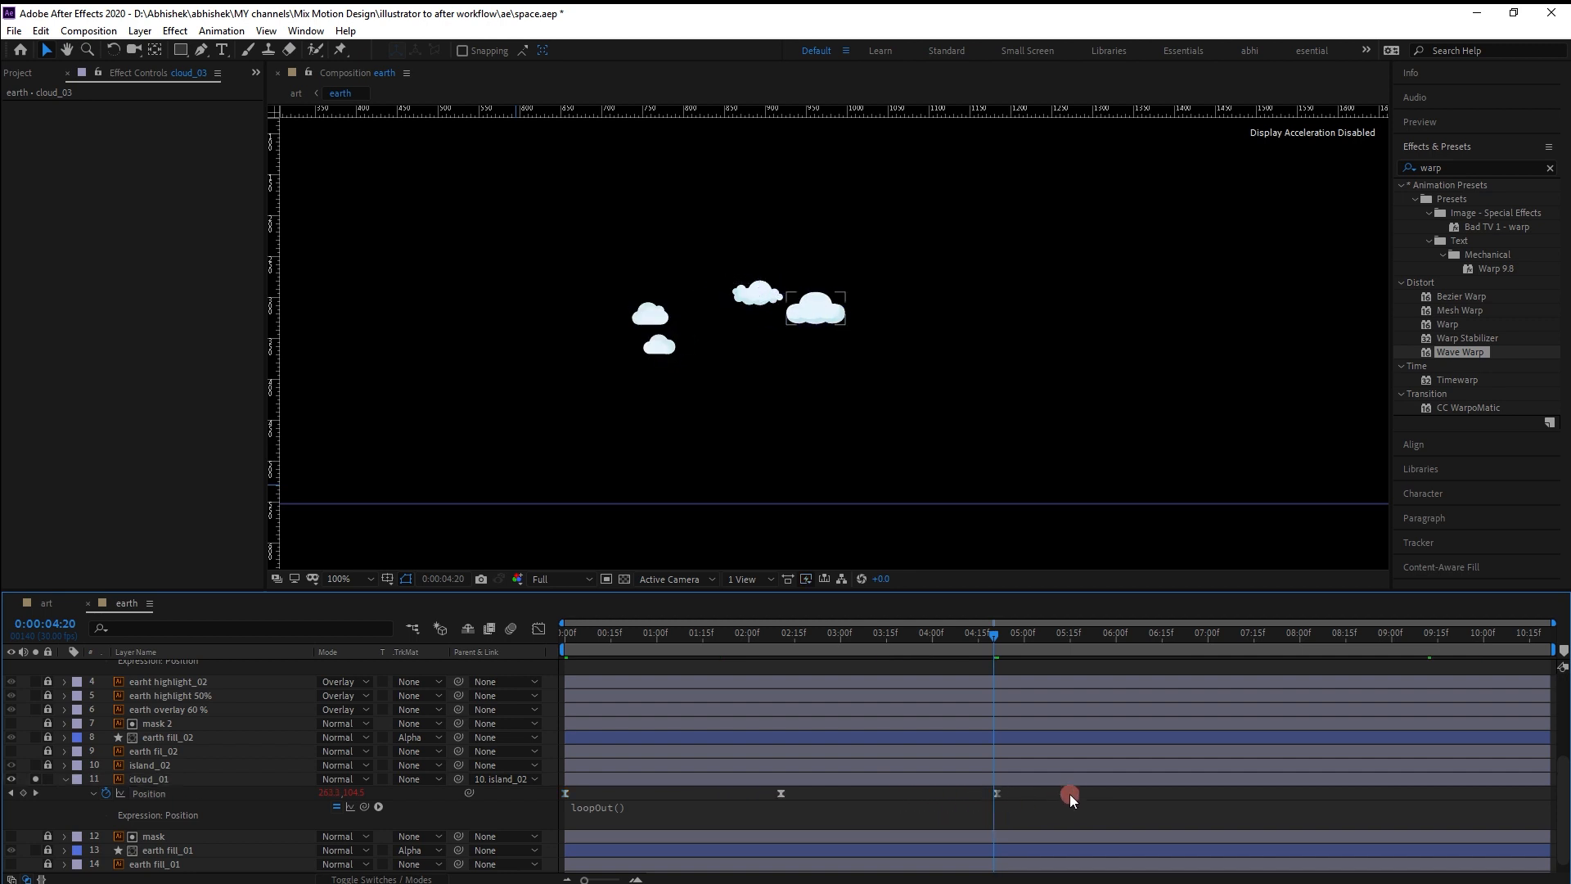
Stagger the clouds by shifting cloud_03 about 26 frames, cloud_02 about 10 frames and cloud_01 about 20 frames earlier.
drag(1563, 778, 1562, 694)
drag(1130, 722, 1053, 724)
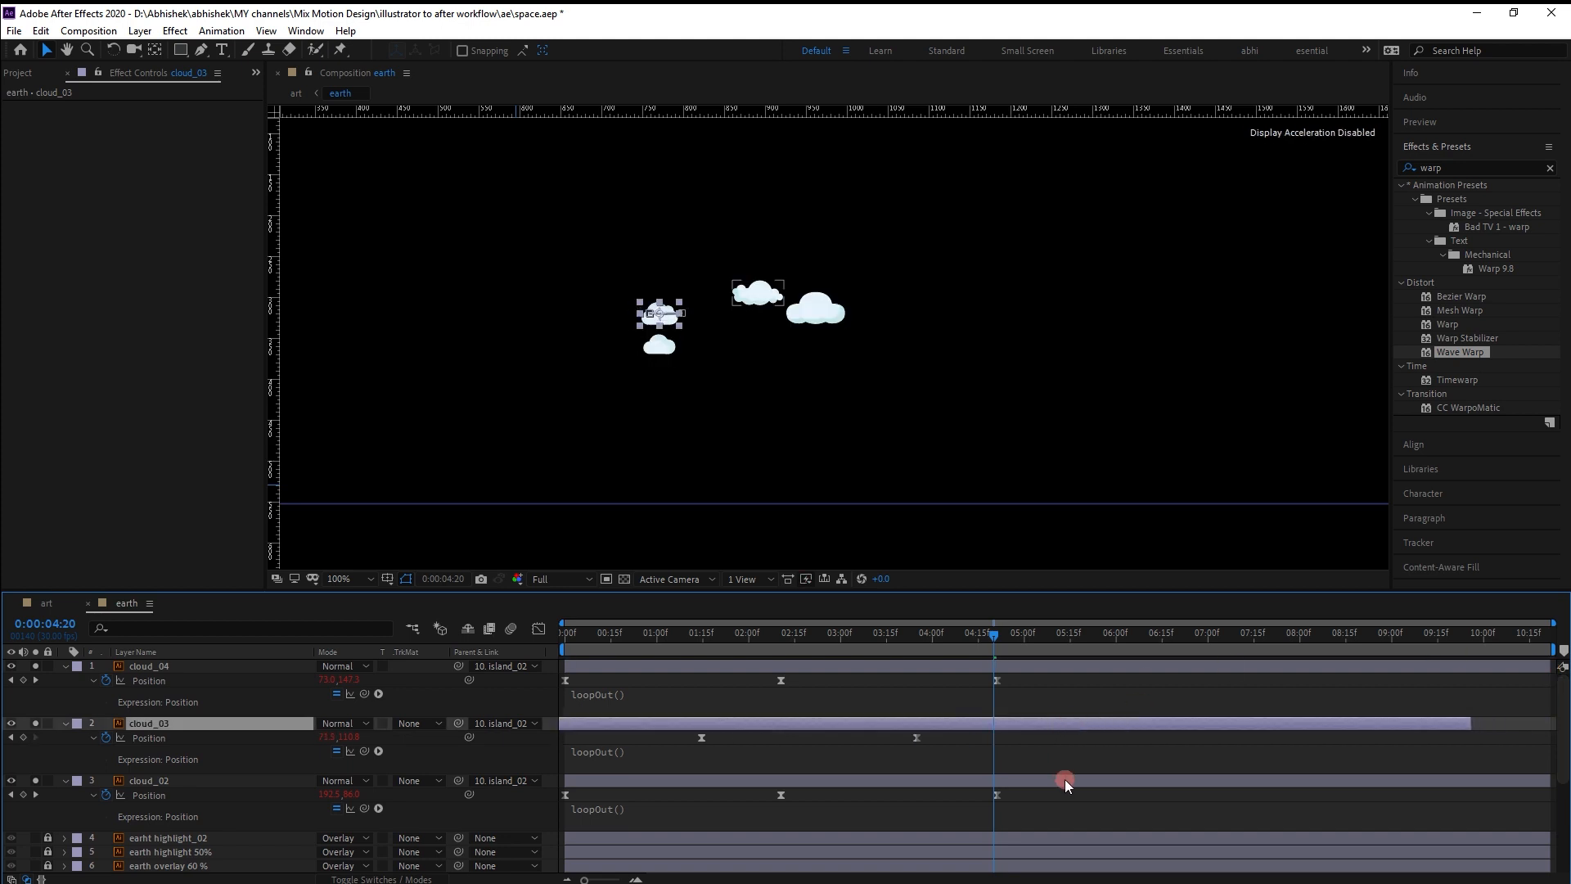
drag(1063, 780, 1031, 780)
drag(1564, 714, 1563, 828)
drag(1268, 766, 1206, 767)
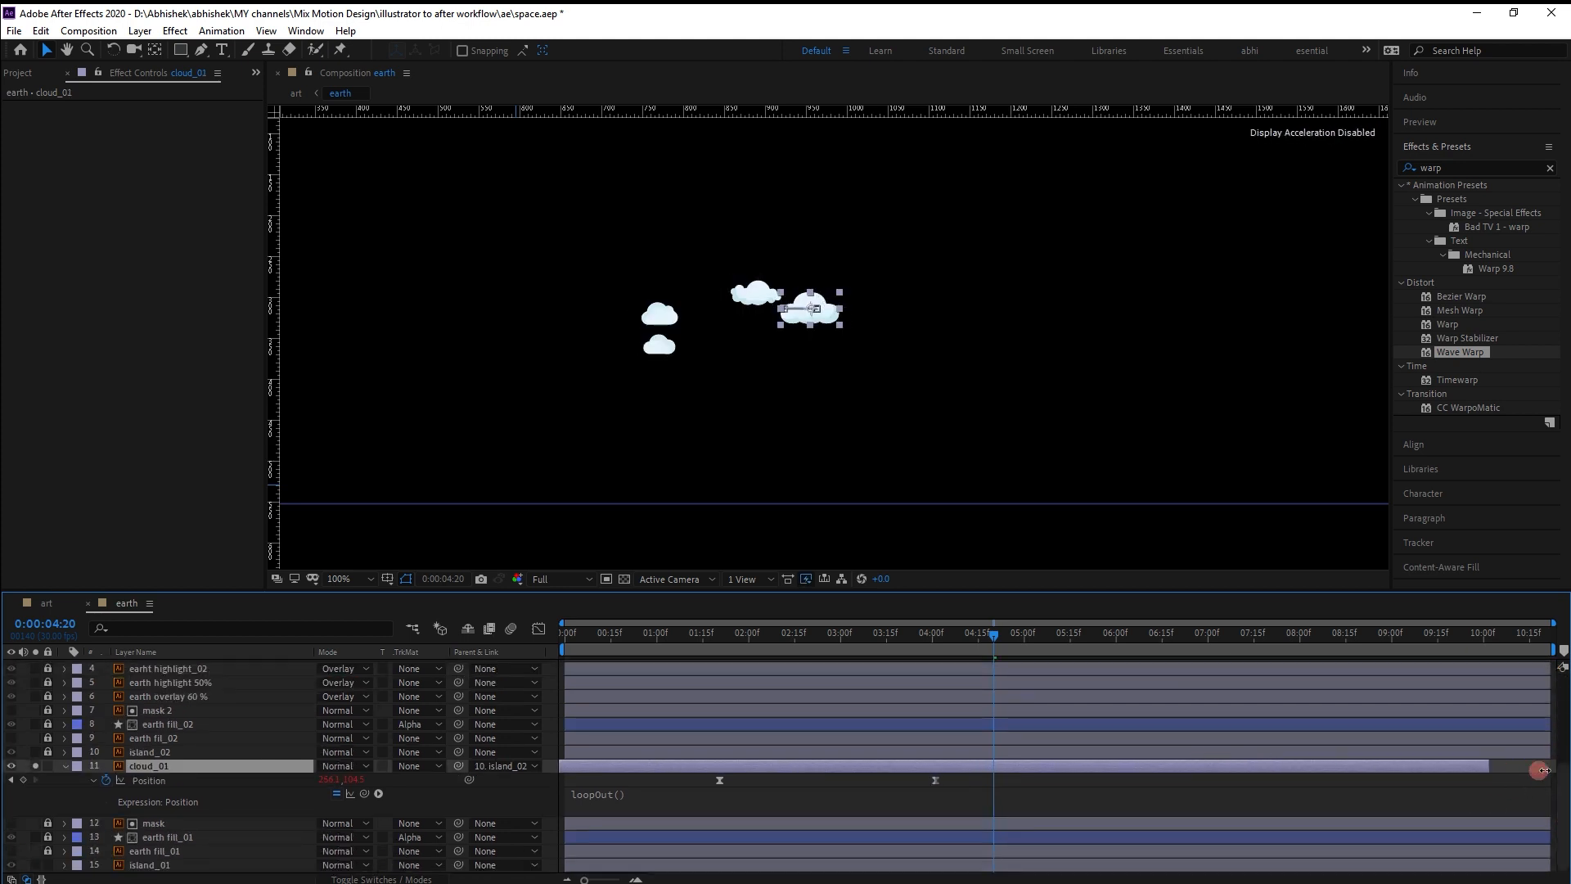
Select cloud_02, cloud_03 and cloud_04 together and extend the shifted layers' ends to the end of the composition.
drag(1564, 786, 1566, 724)
click(1450, 779)
shift+click(1435, 667)
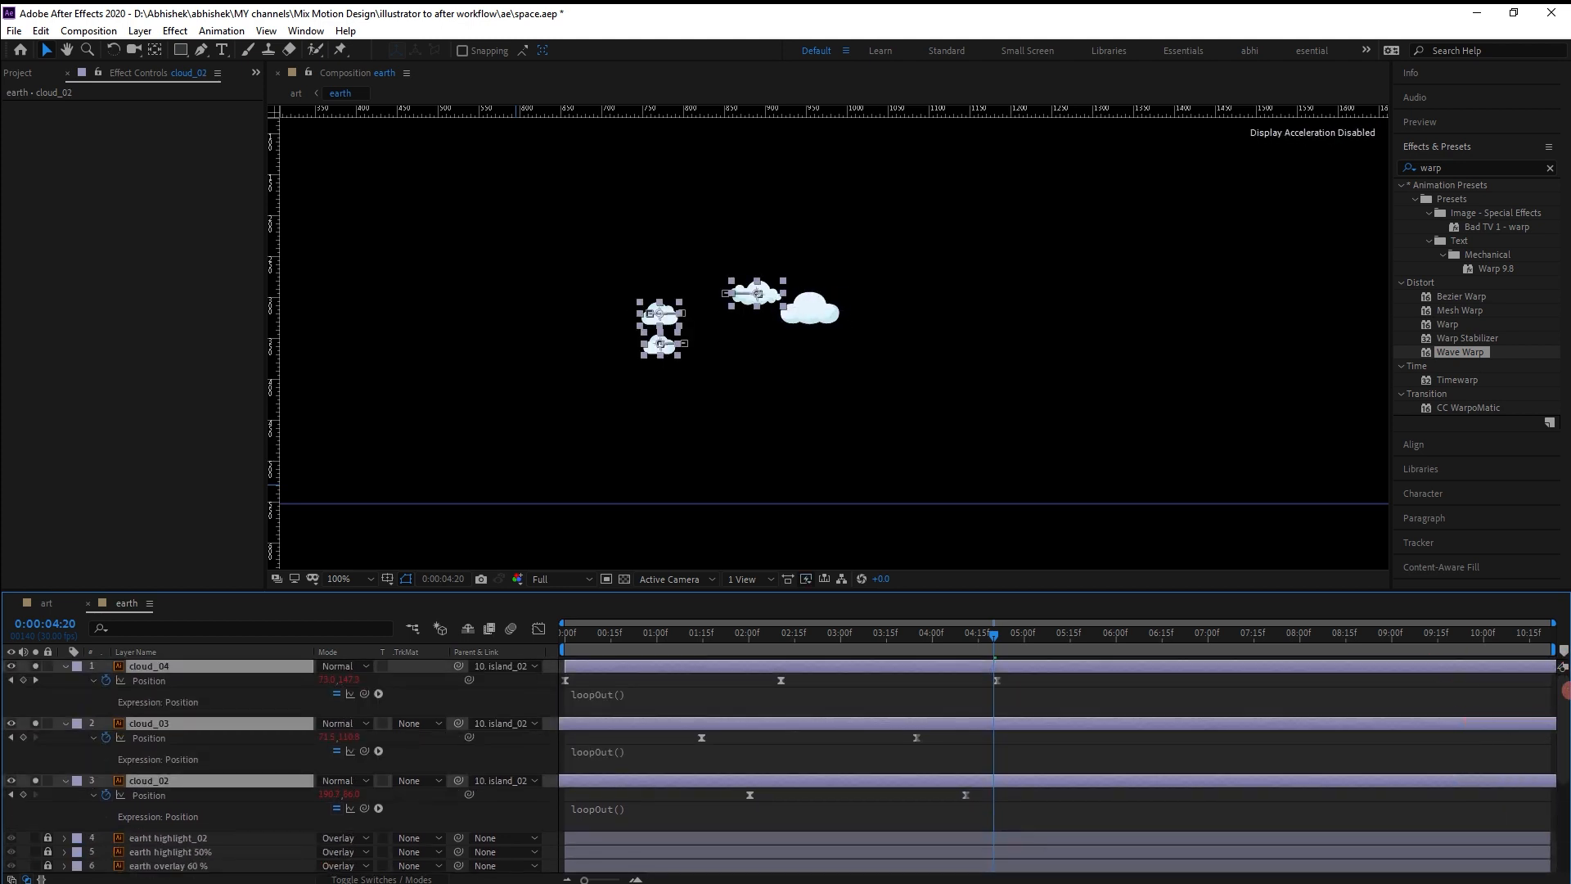
Deselect the cloud layers and preview the staggered cloud motion from the start of the earth composition.
click(891, 815)
click(1212, 540)
drag(637, 634, 550, 626)
click(552, 464)
key(space)
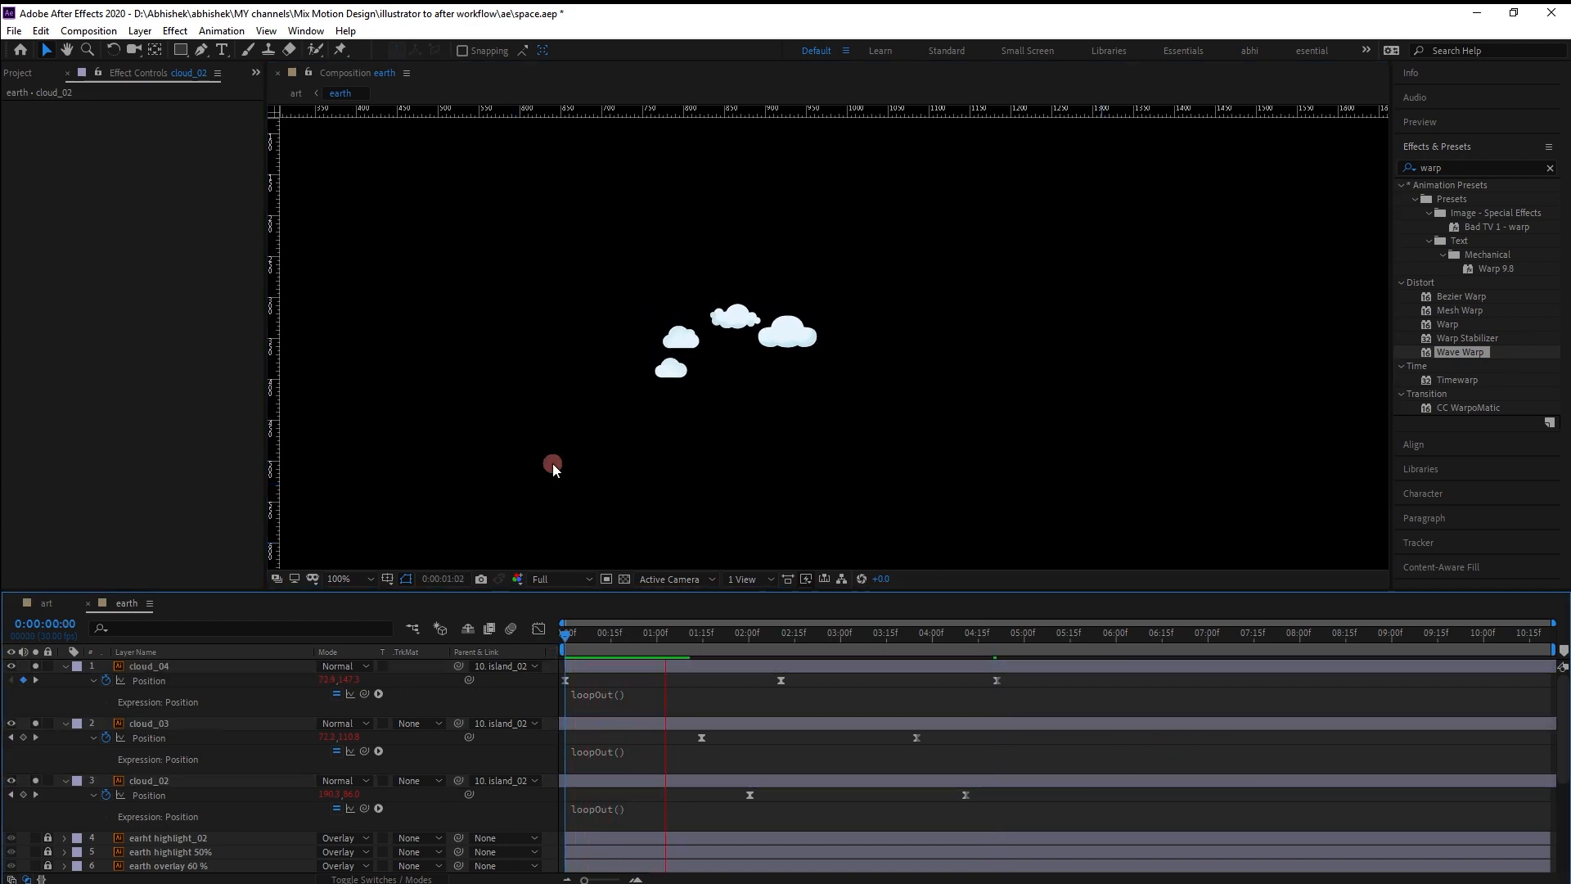
click(665, 734)
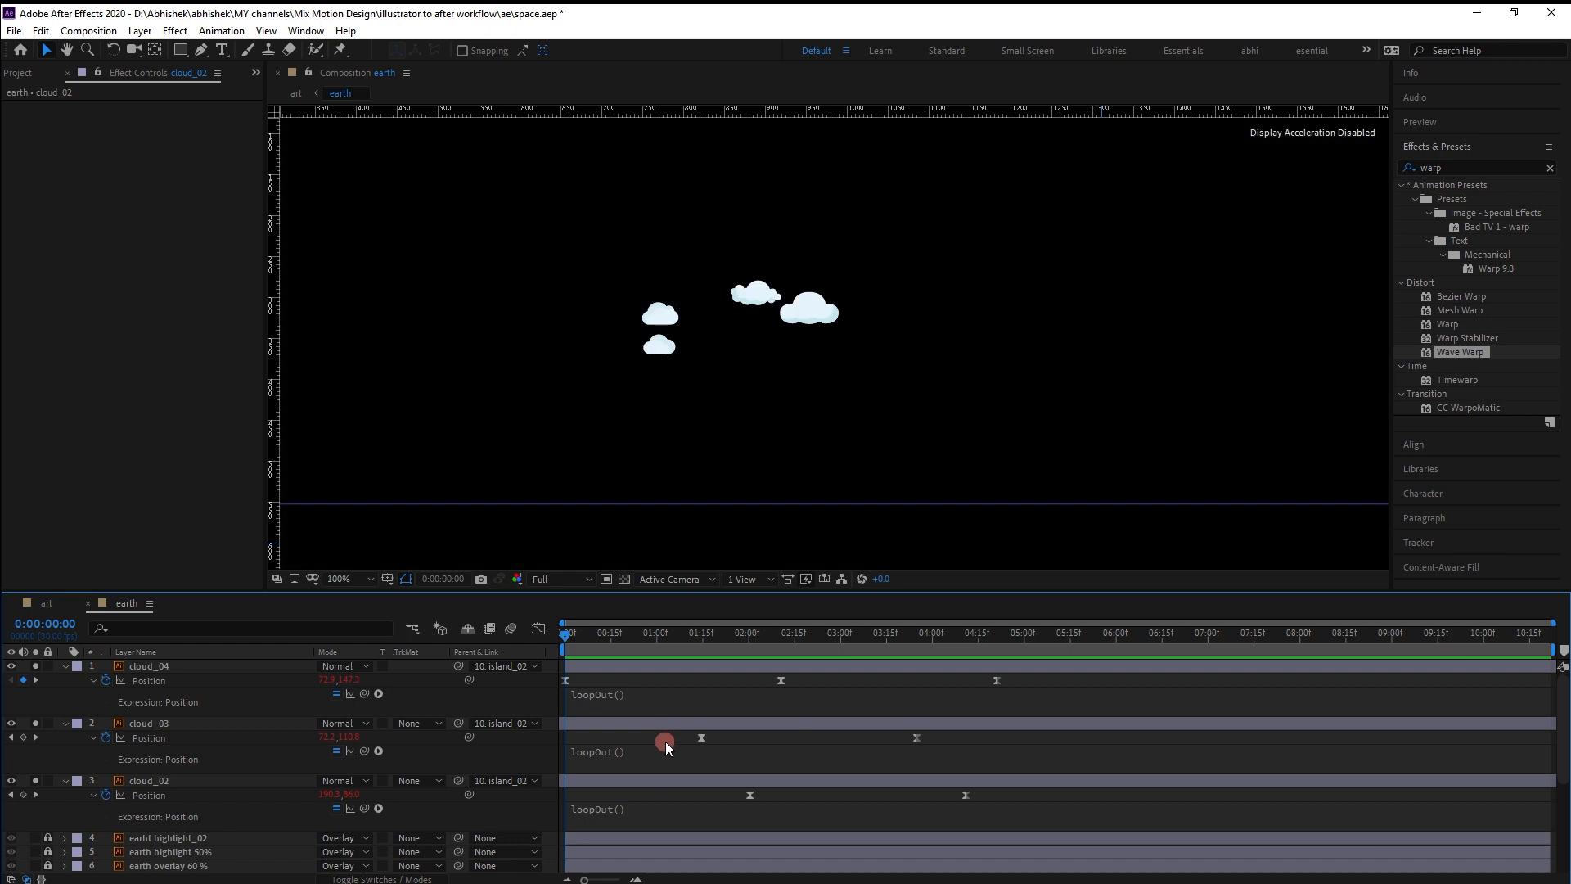
Collapse the cloud layers' keyframed properties and turn off solo so the whole earth artwork shows.
key(u)
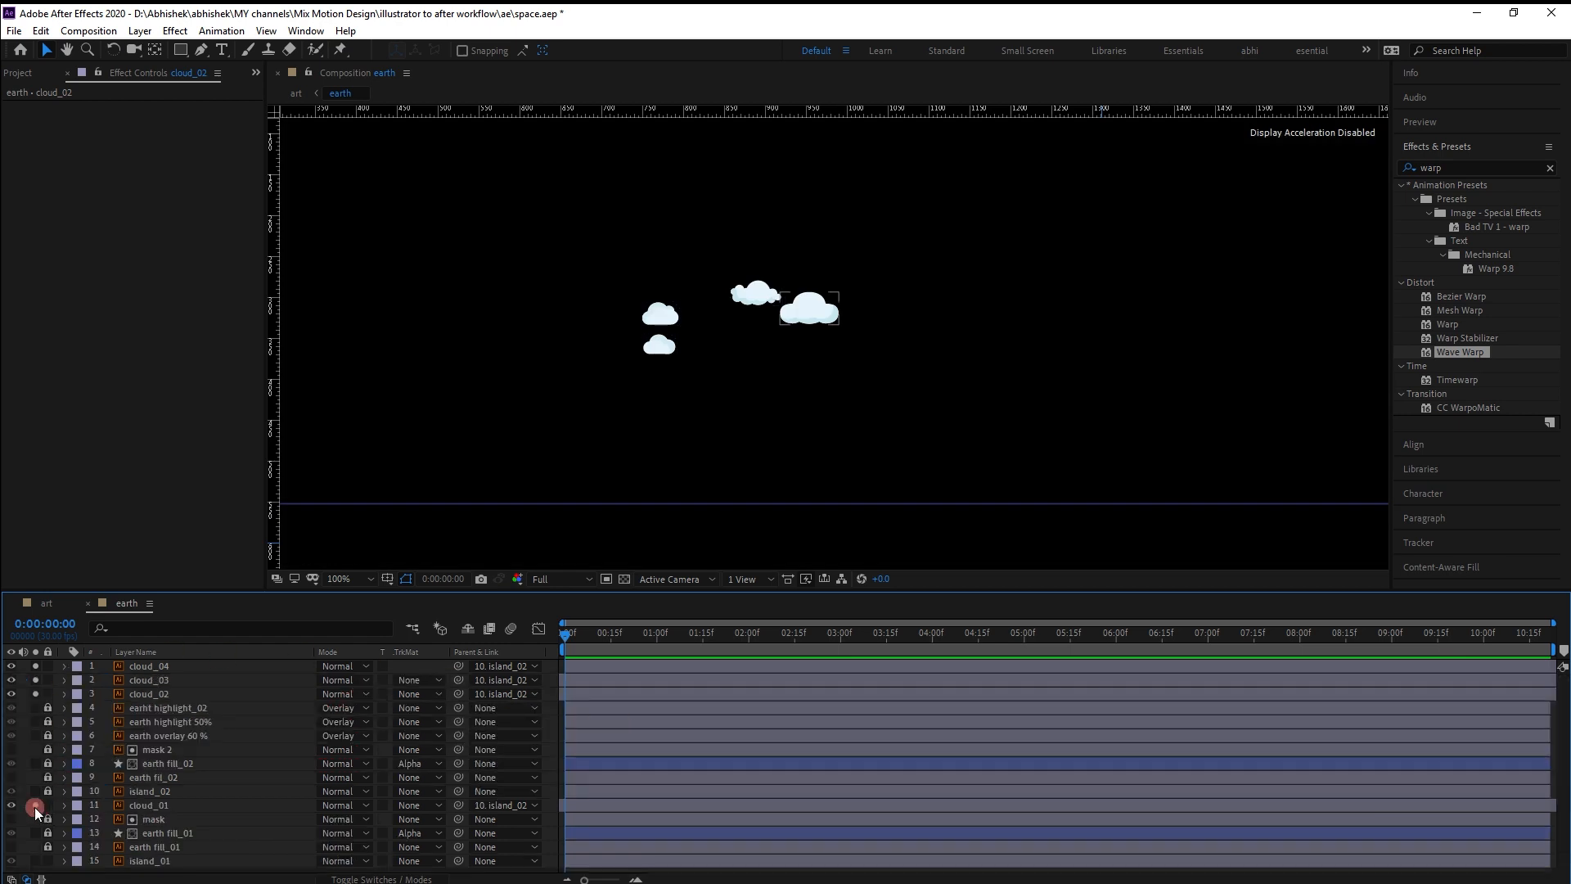
drag(41, 639, 54, 602)
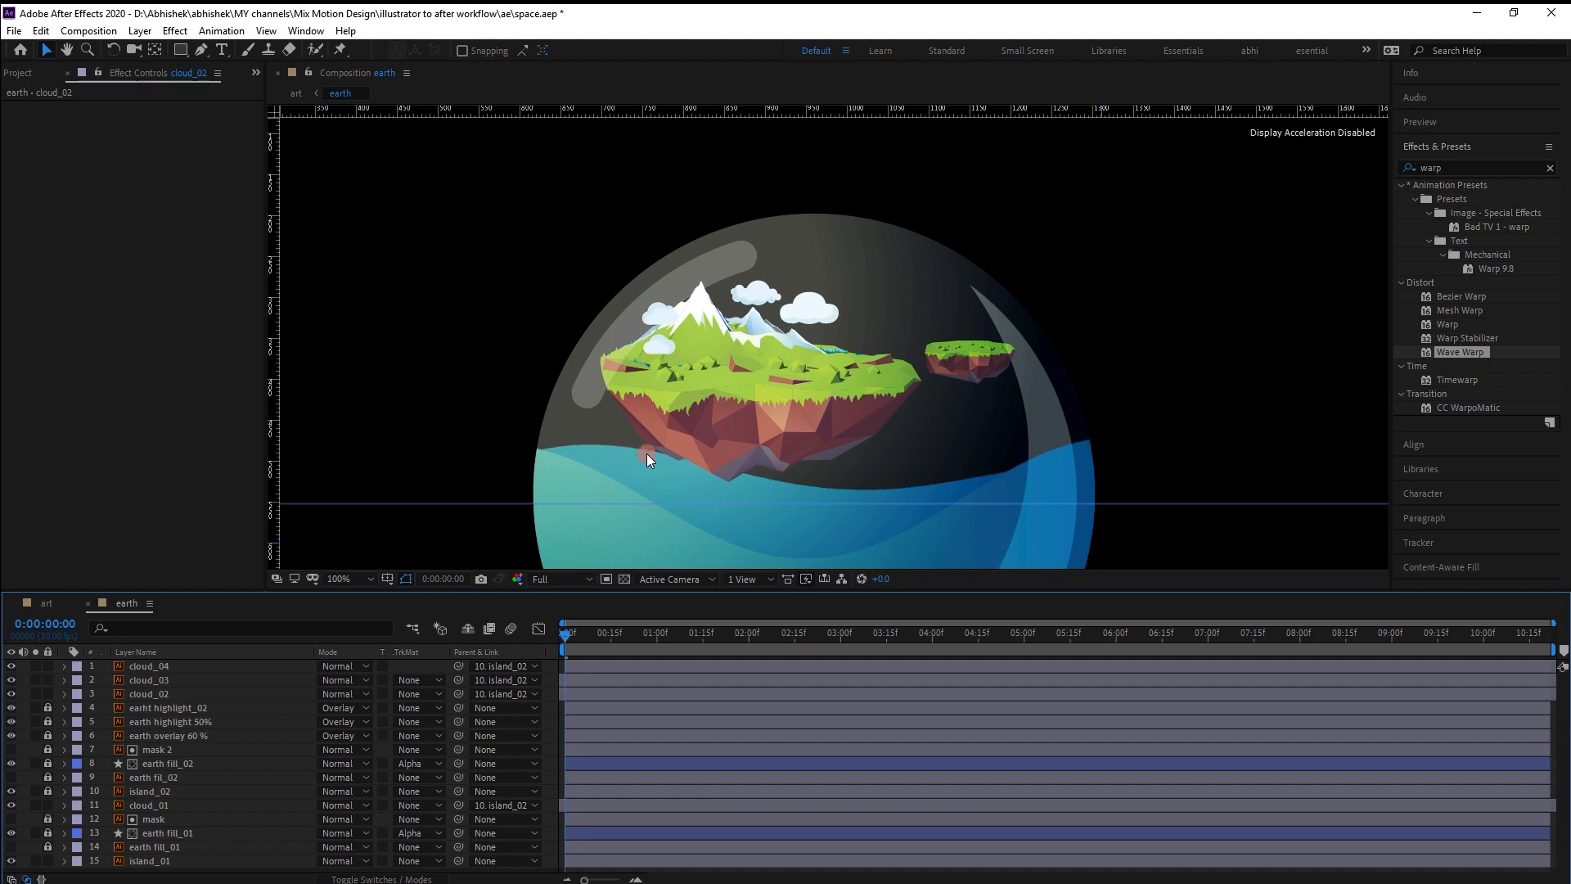
Add position keyframes to the small island layer, island_01, at 0:00, 2:10 and 4:20.
click(970, 361)
key(p)
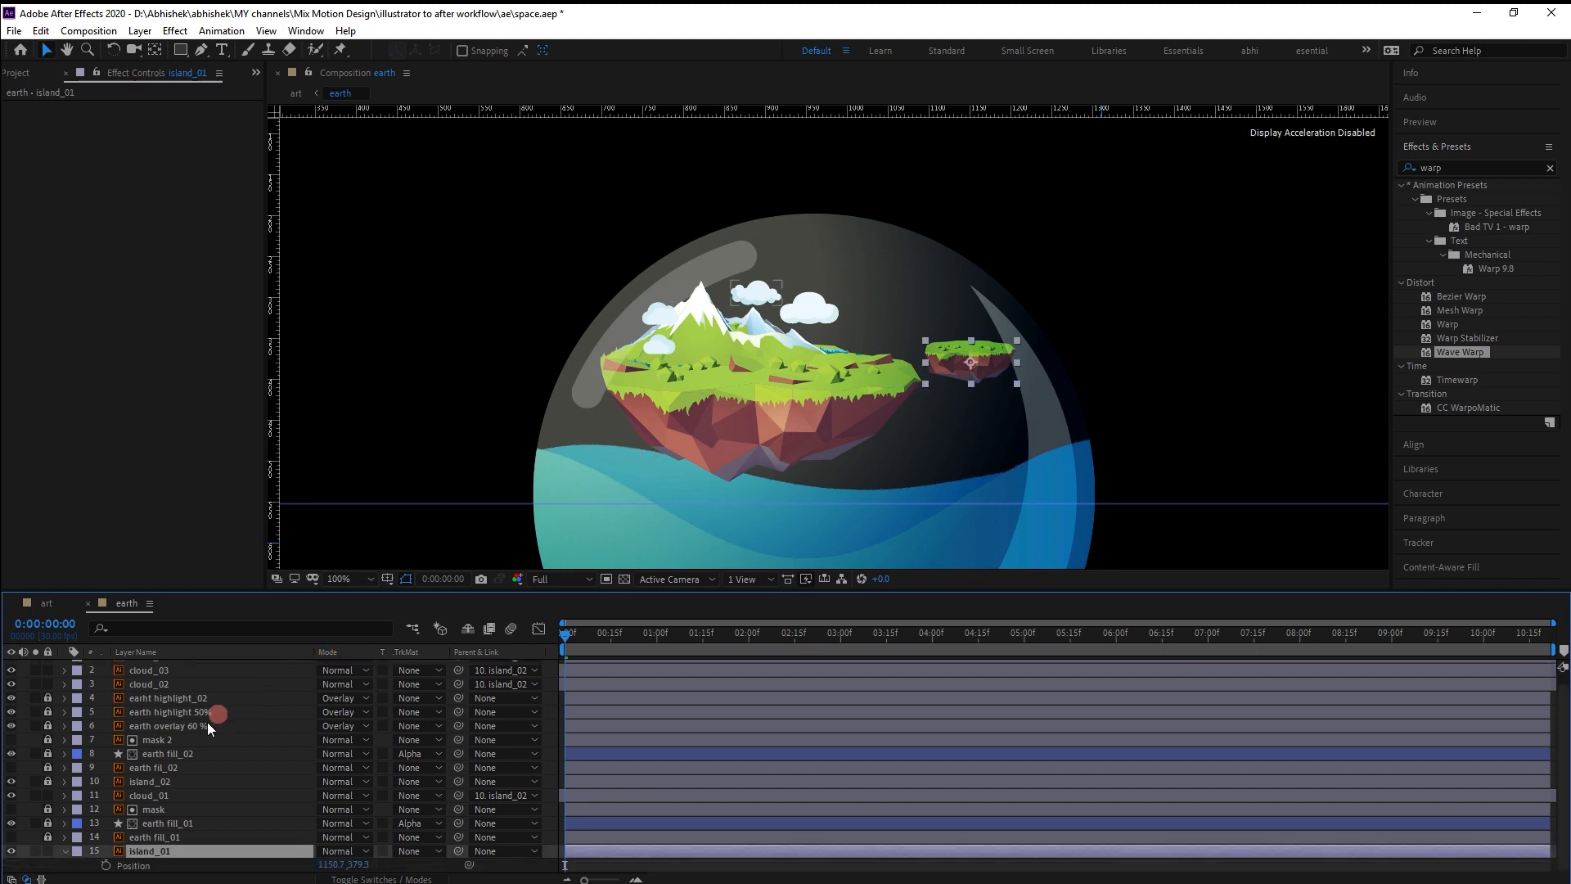
click(106, 864)
key(space)
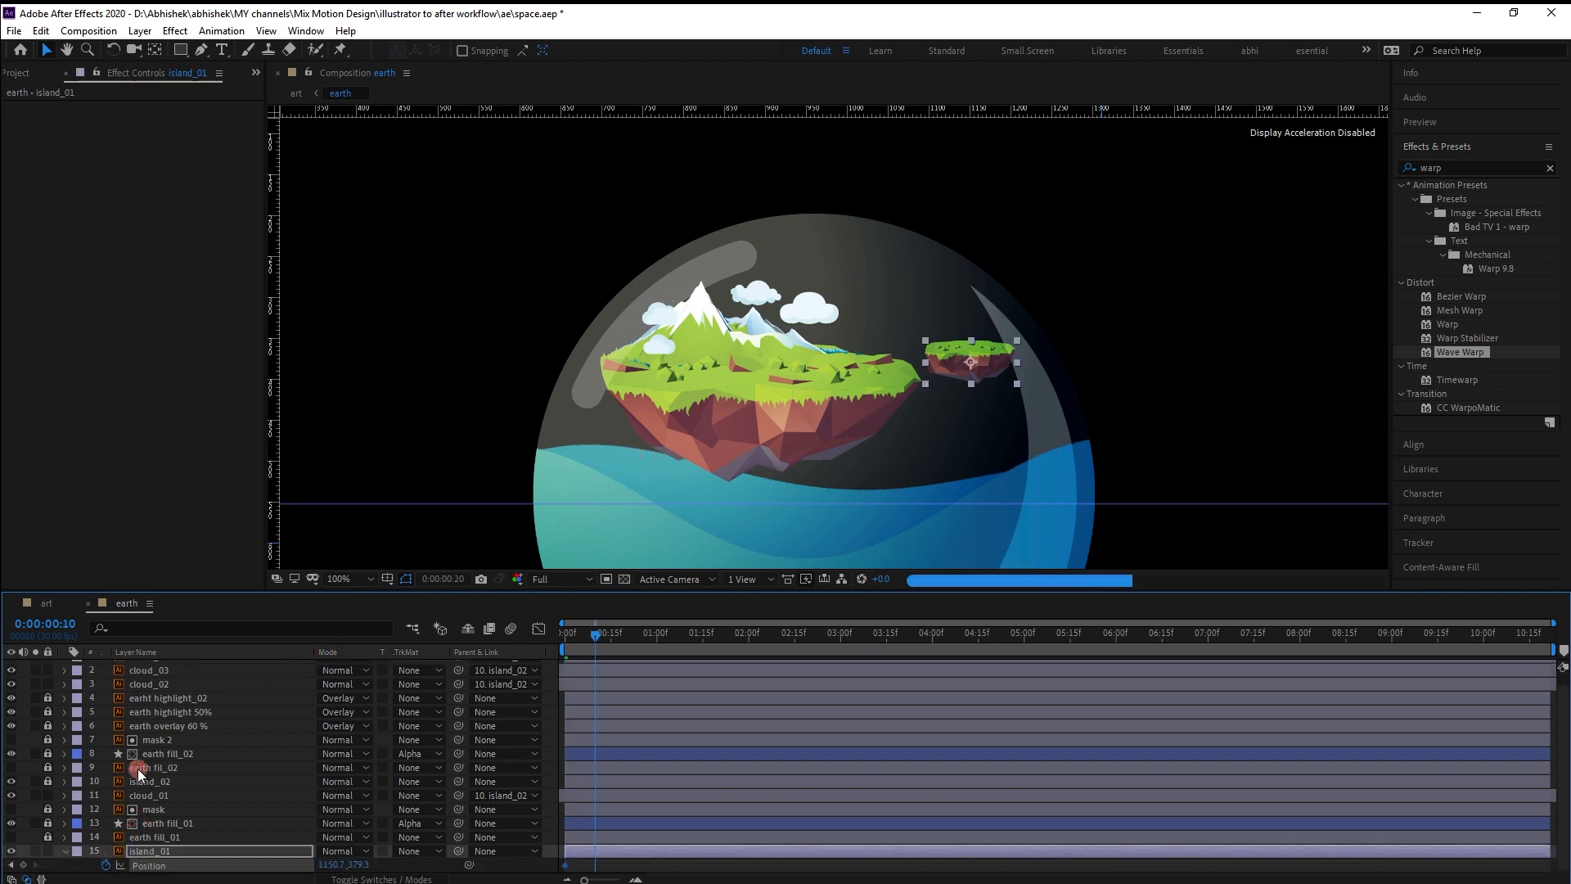
key(shift+Page_Down)
key(shift+Page_Down)
key(shift+Page_Down)
click(23, 865)
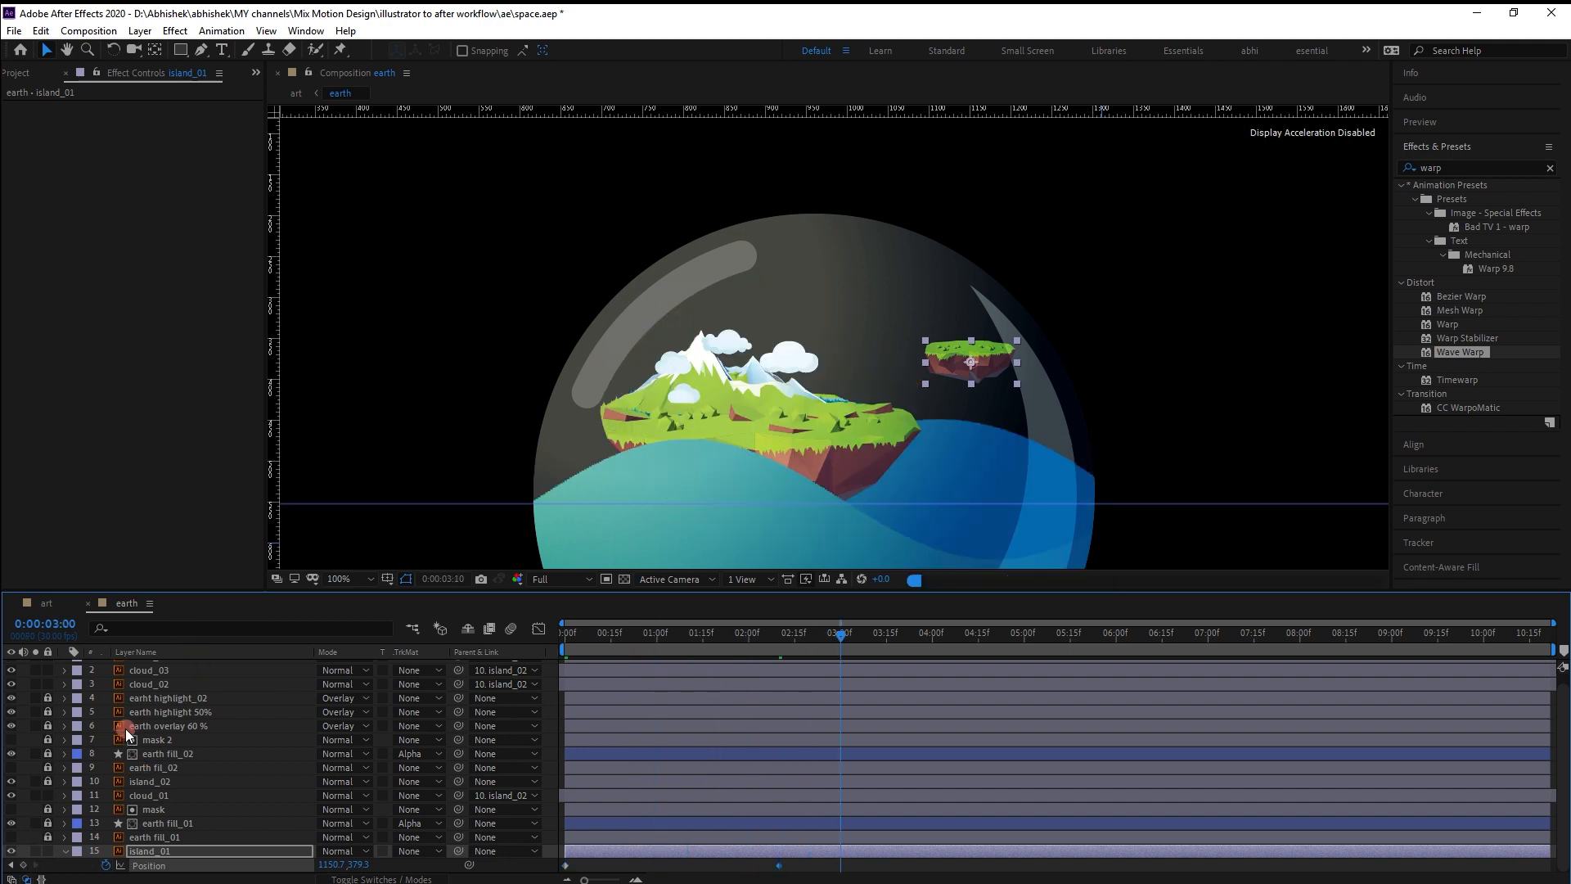
key(shift+Page_Down)
key(shift+Page_Down)
click(23, 865)
Move island_01 down 50 pixels at its 2:10 keyframe and apply easy ease to all three position keyframes.
click(11, 865)
key(shift+Down)
key(shift+Down)
key(shift+Down)
key(shift+Down)
key(shift+Down)
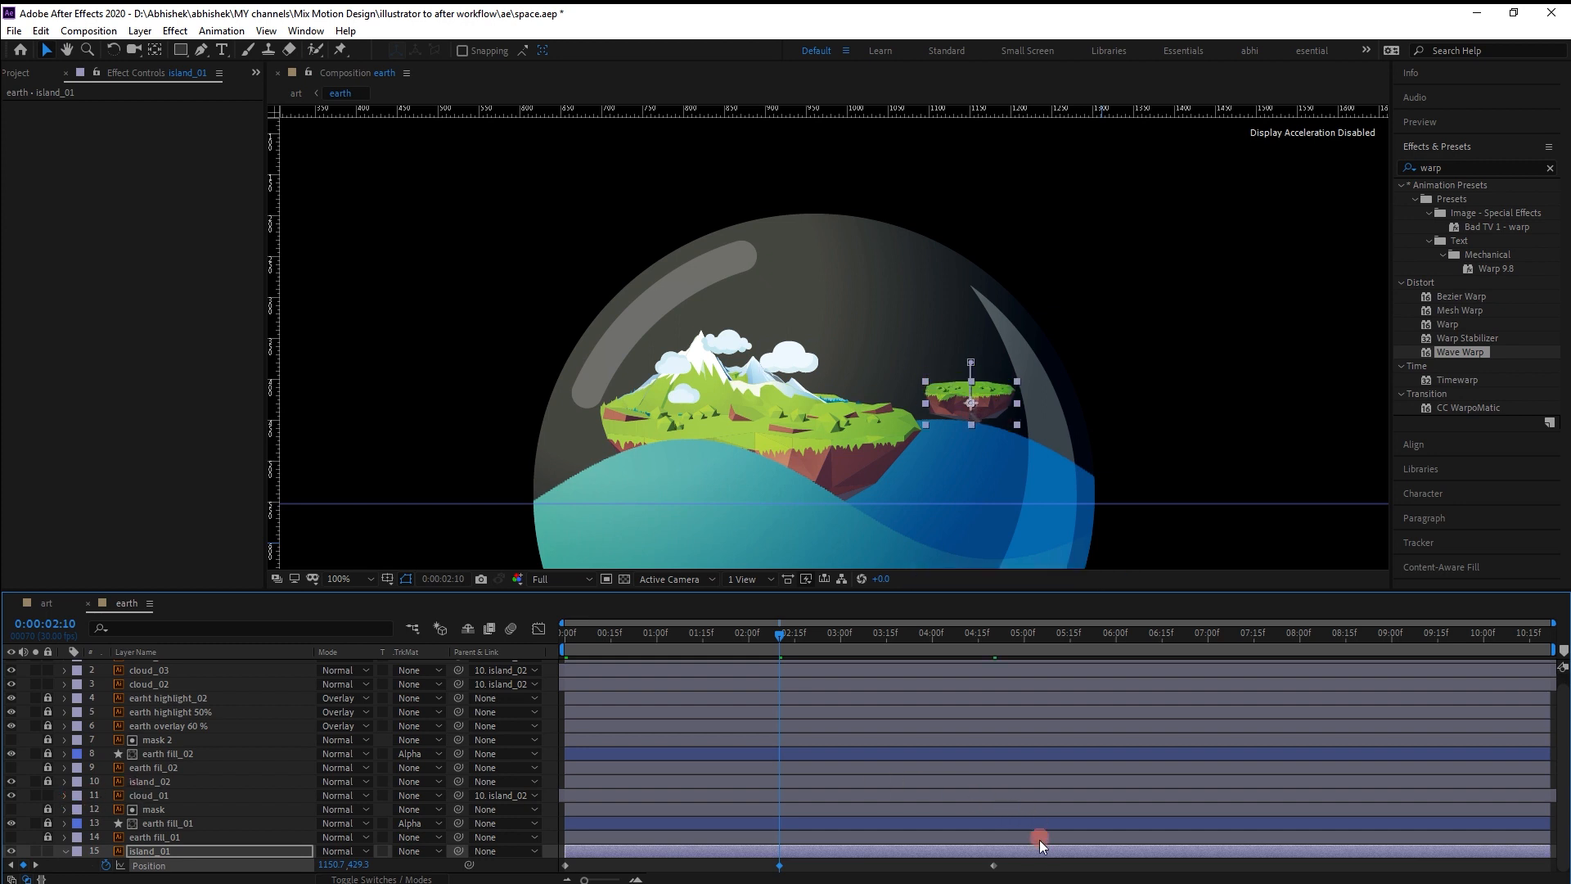
drag(1038, 866, 726, 872)
Add a loopOut() expression to island_01's position.
alt+click(107, 865)
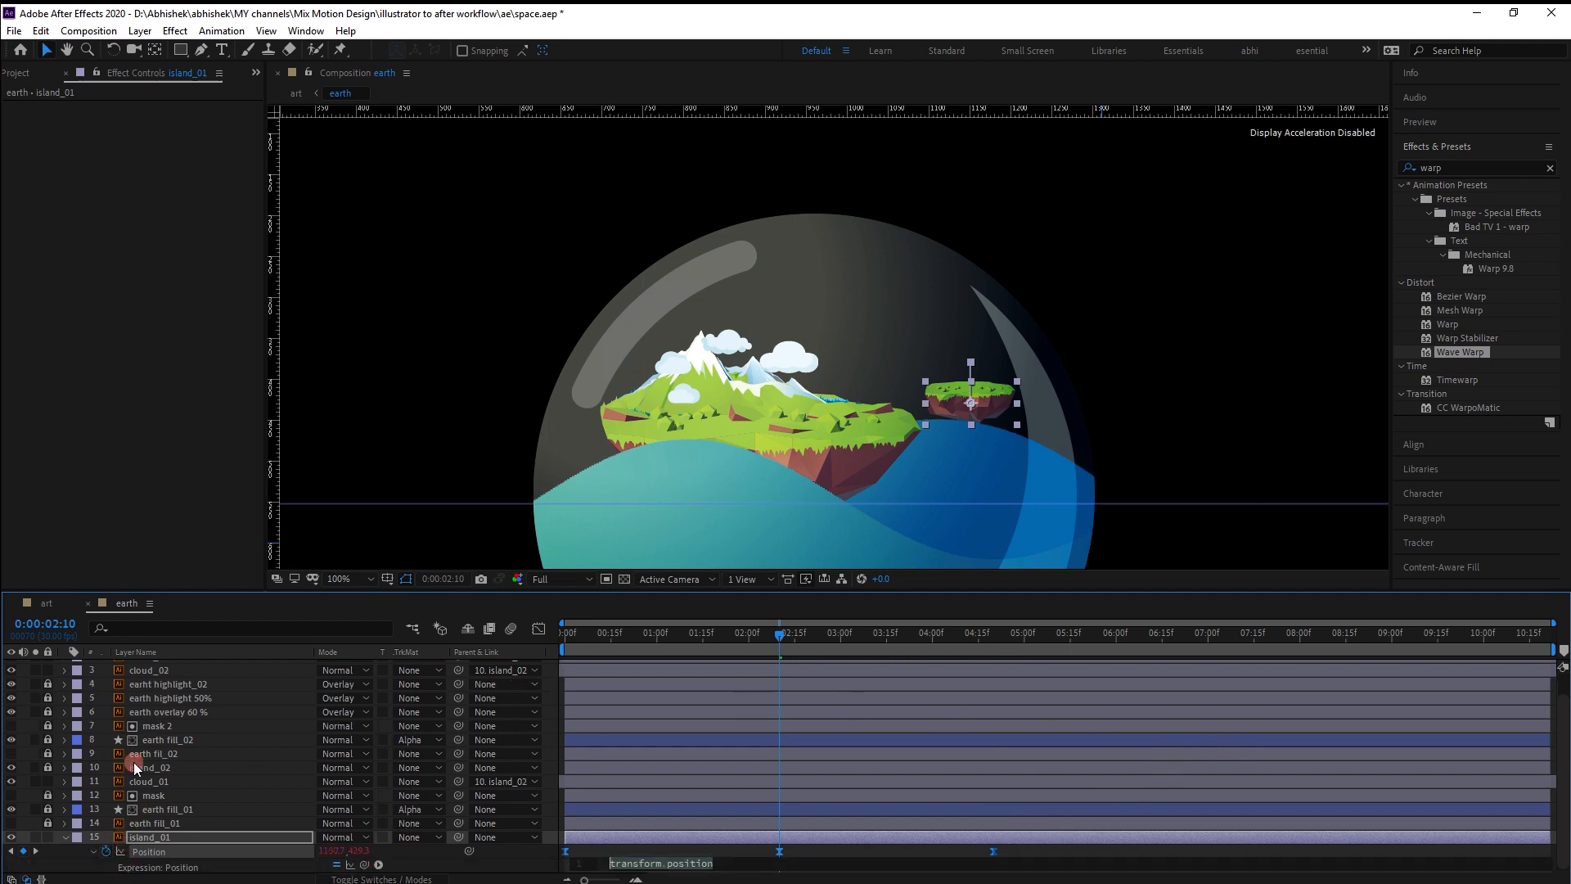
text(loc)
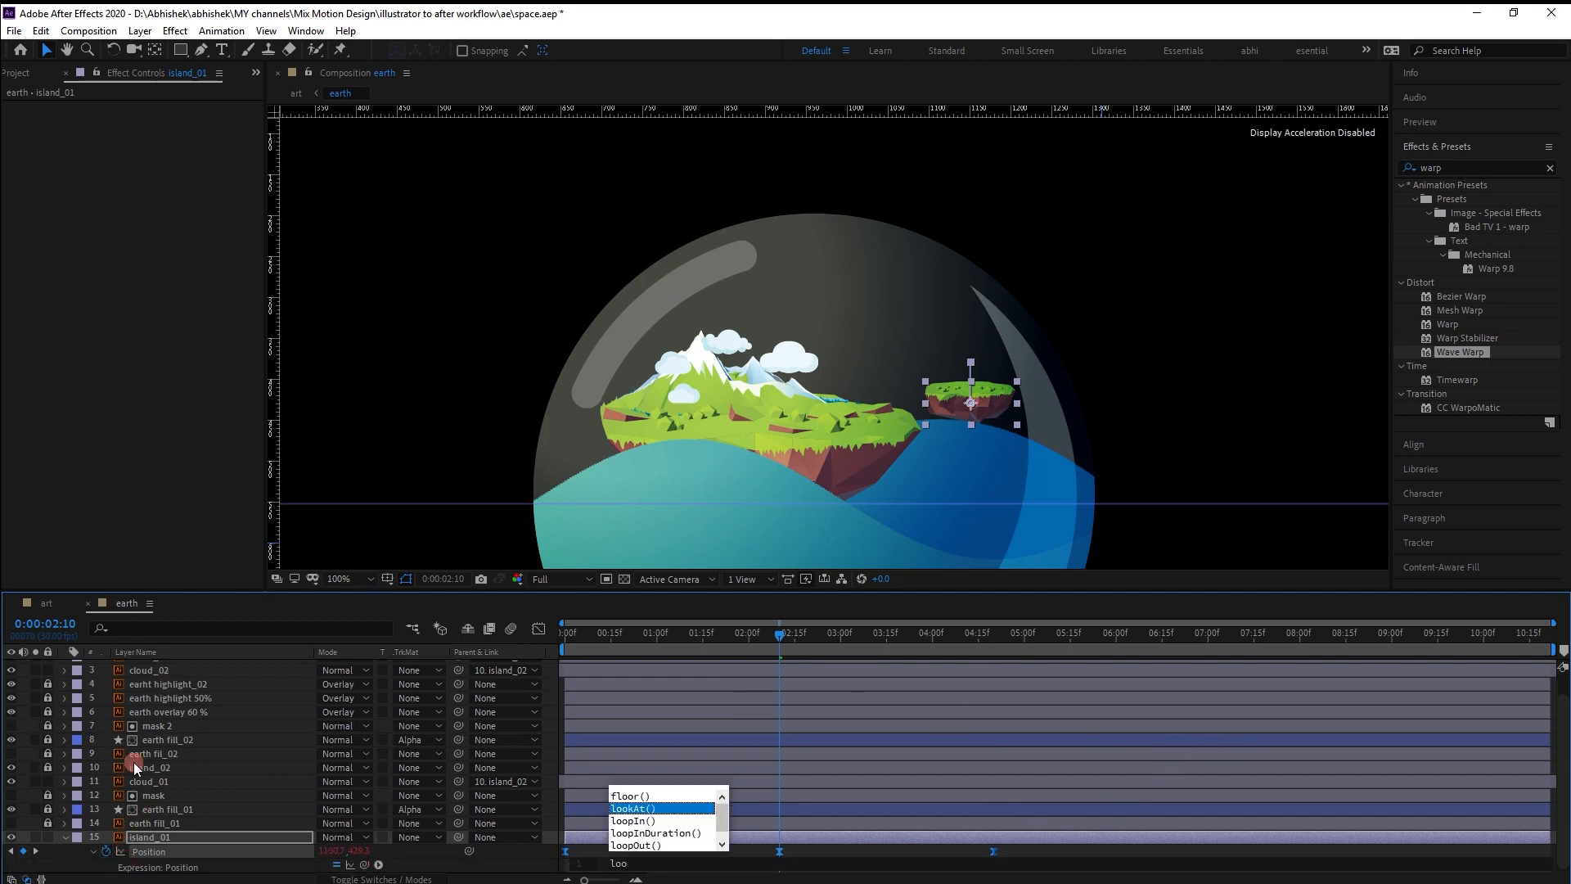
text(p)
key(Down)
key(Down)
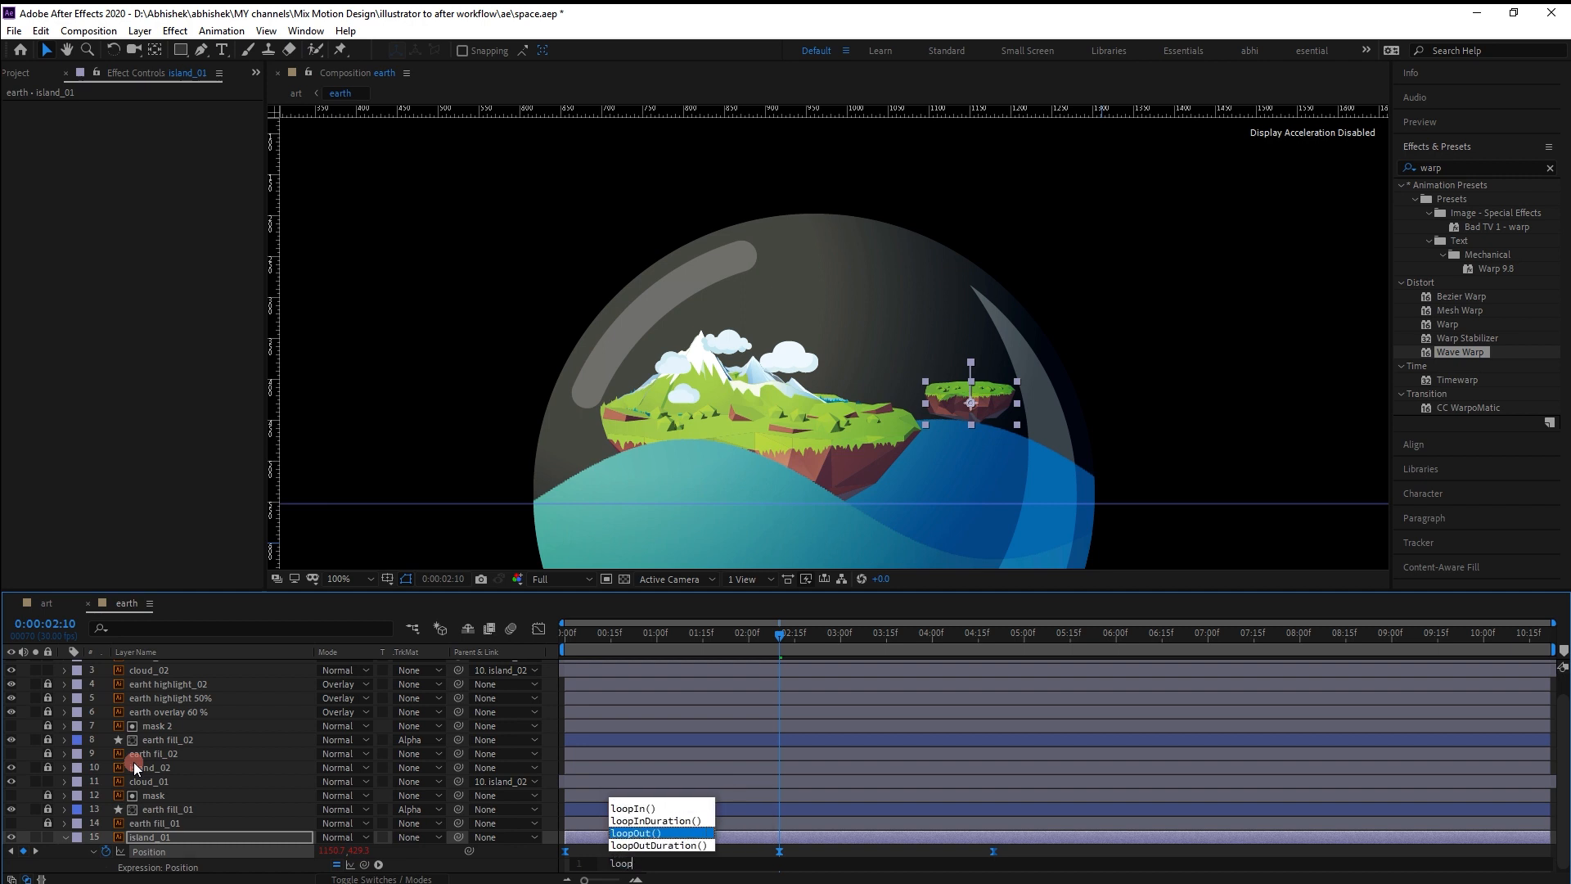
key(Return)
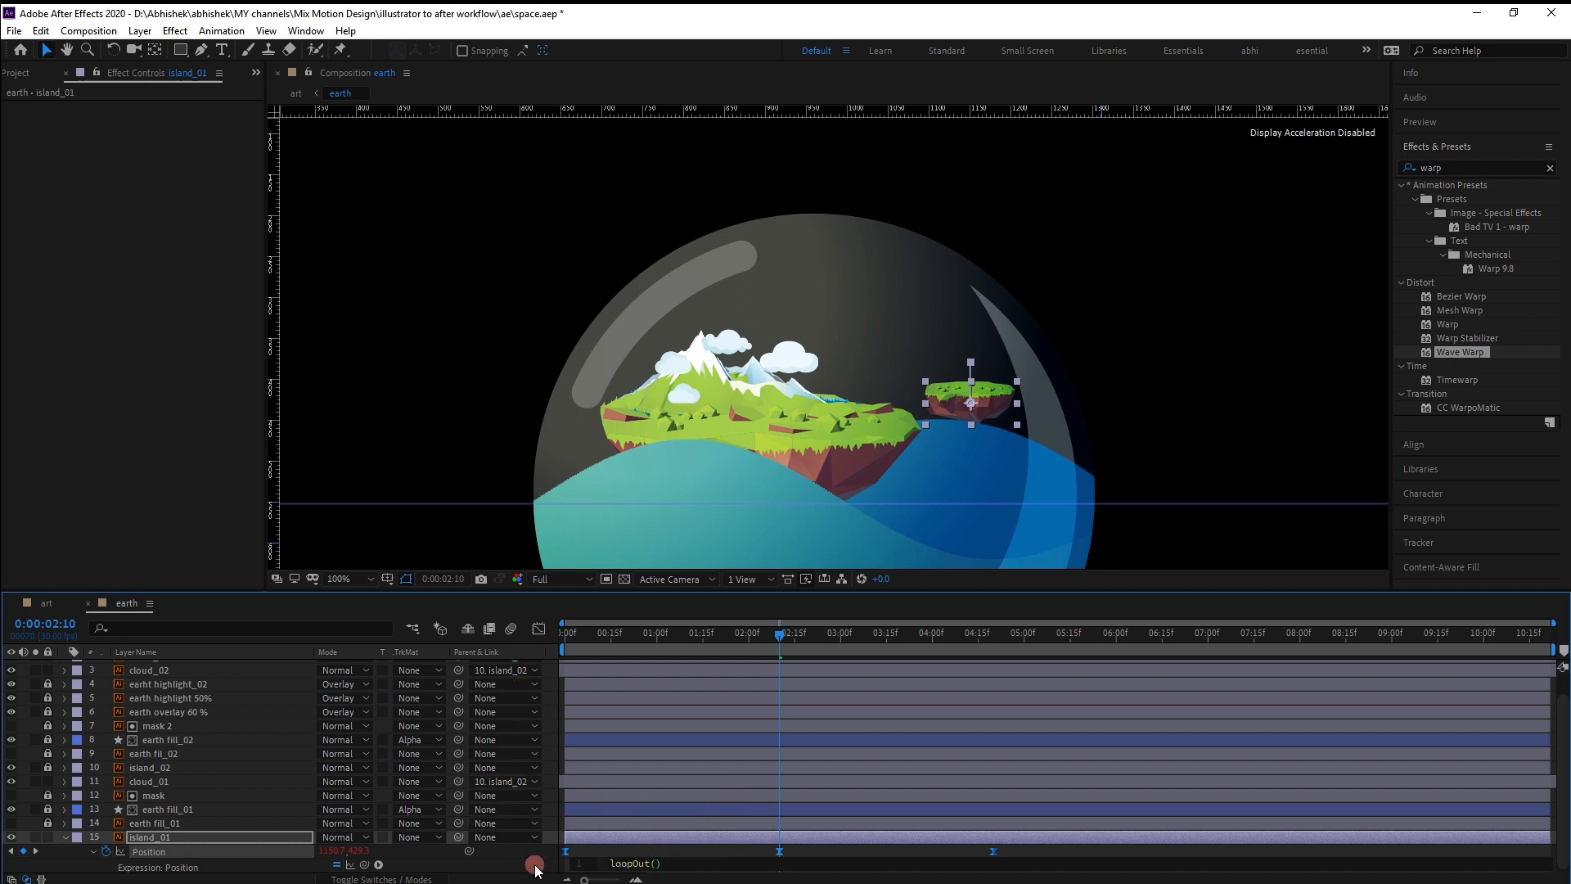
click(600, 751)
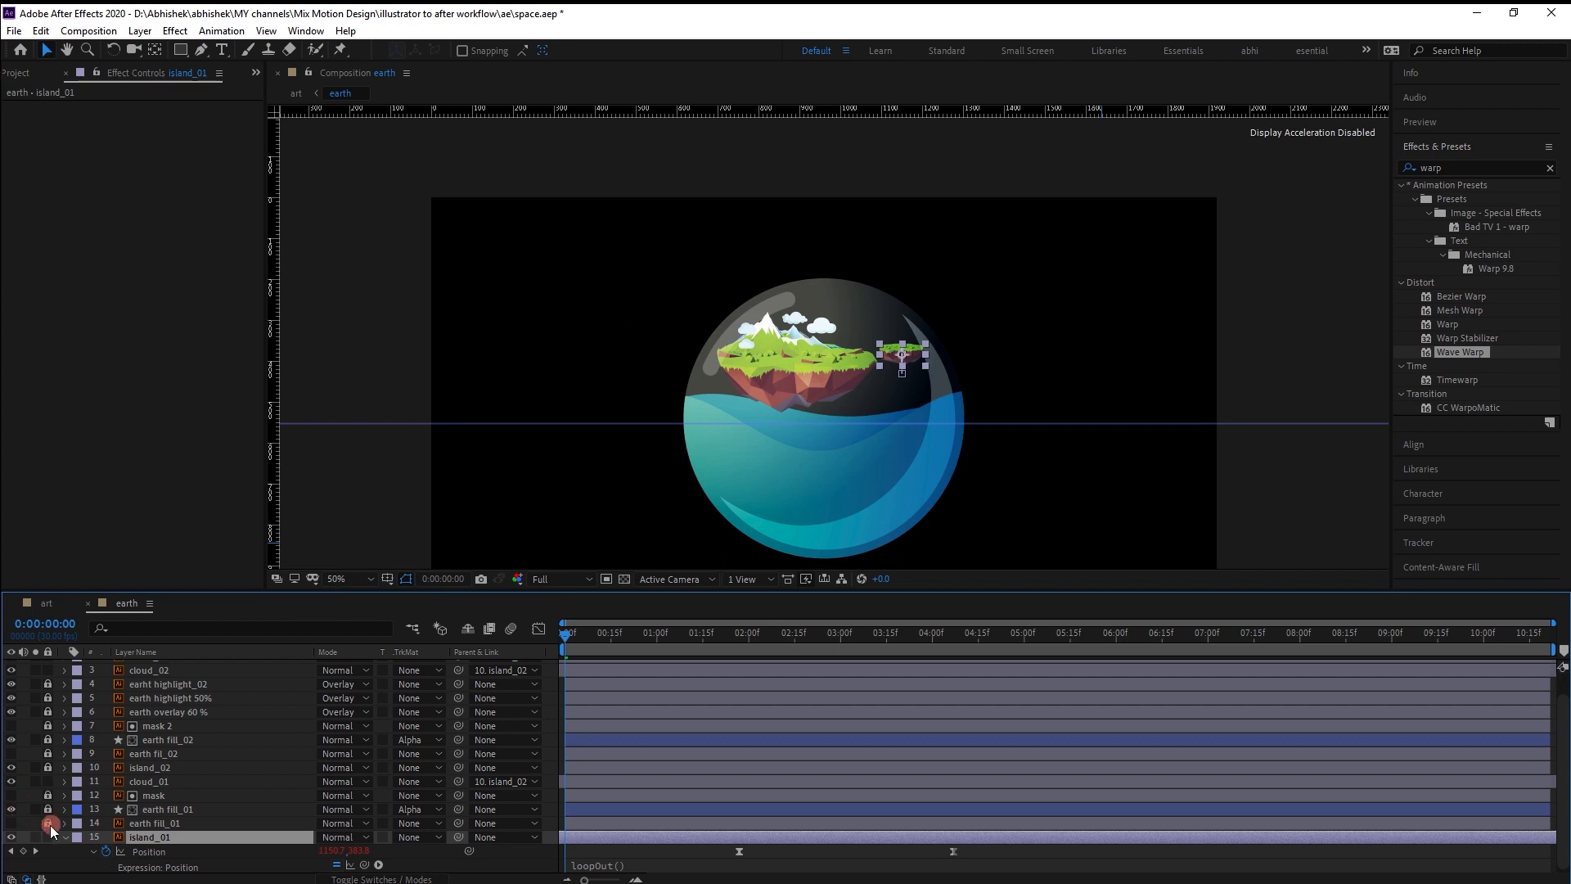
Preview the floating motion with only island_01 and island_02 soloed, and preview the full earth composition with solo off.
click(35, 836)
click(36, 768)
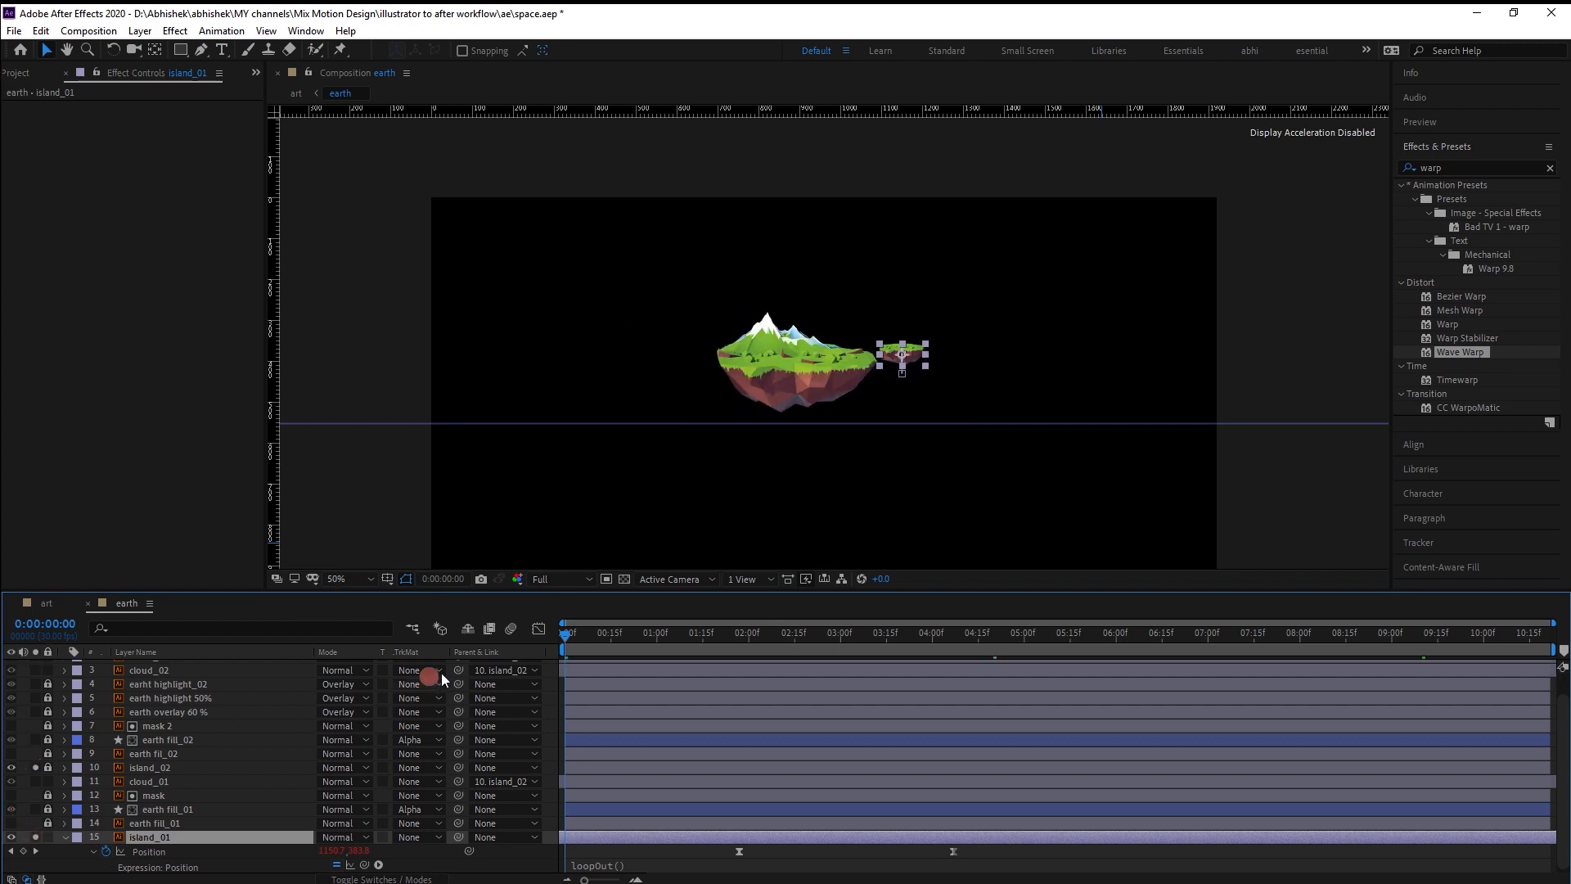
key(space)
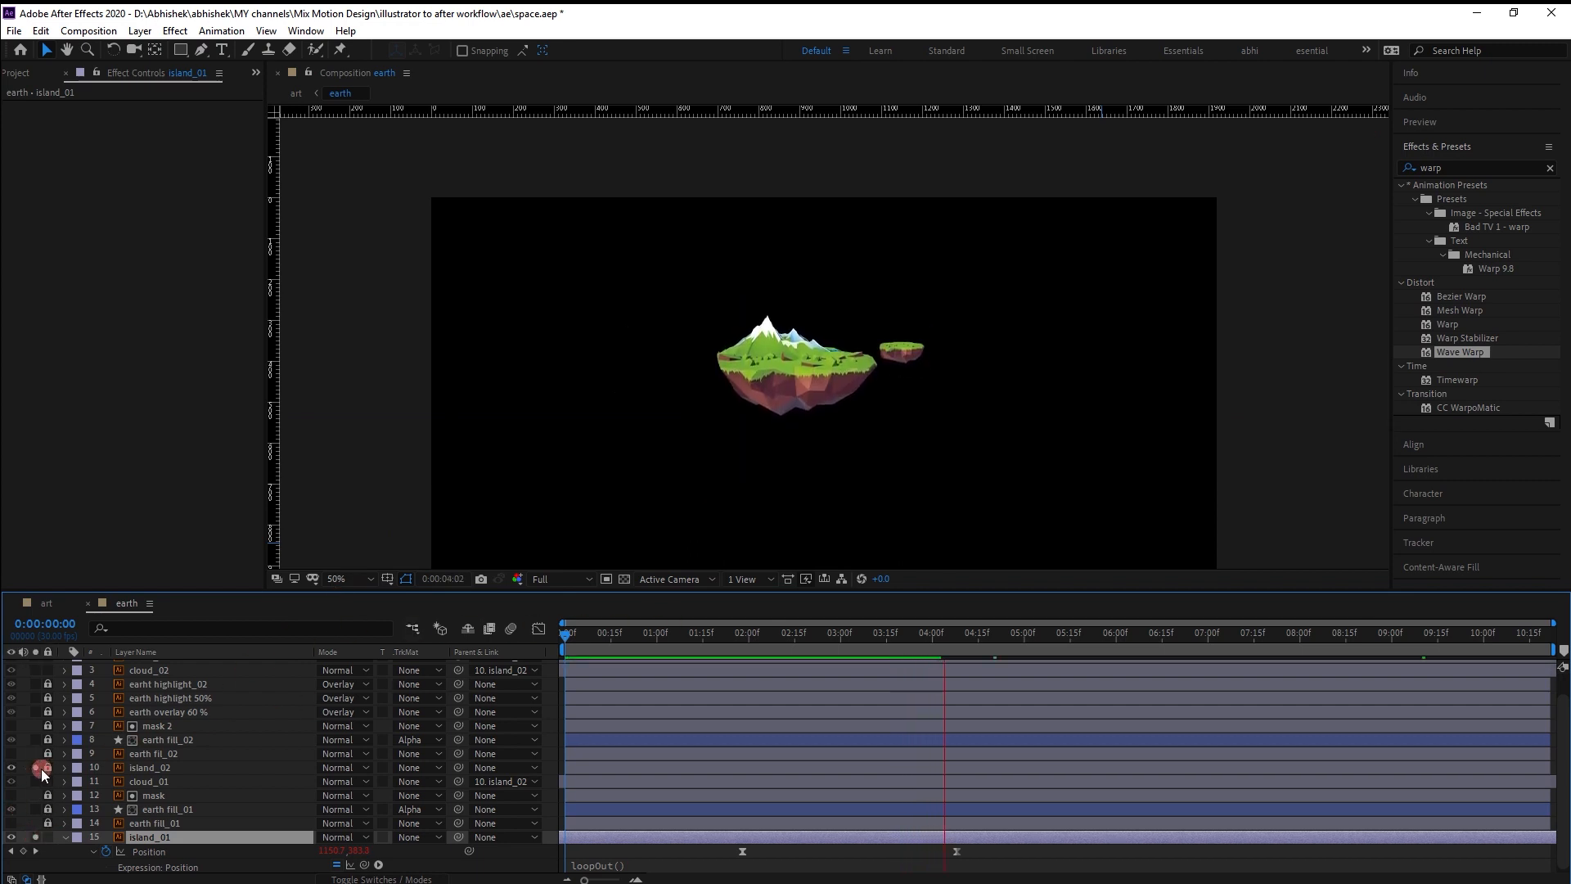
click(38, 768)
click(41, 834)
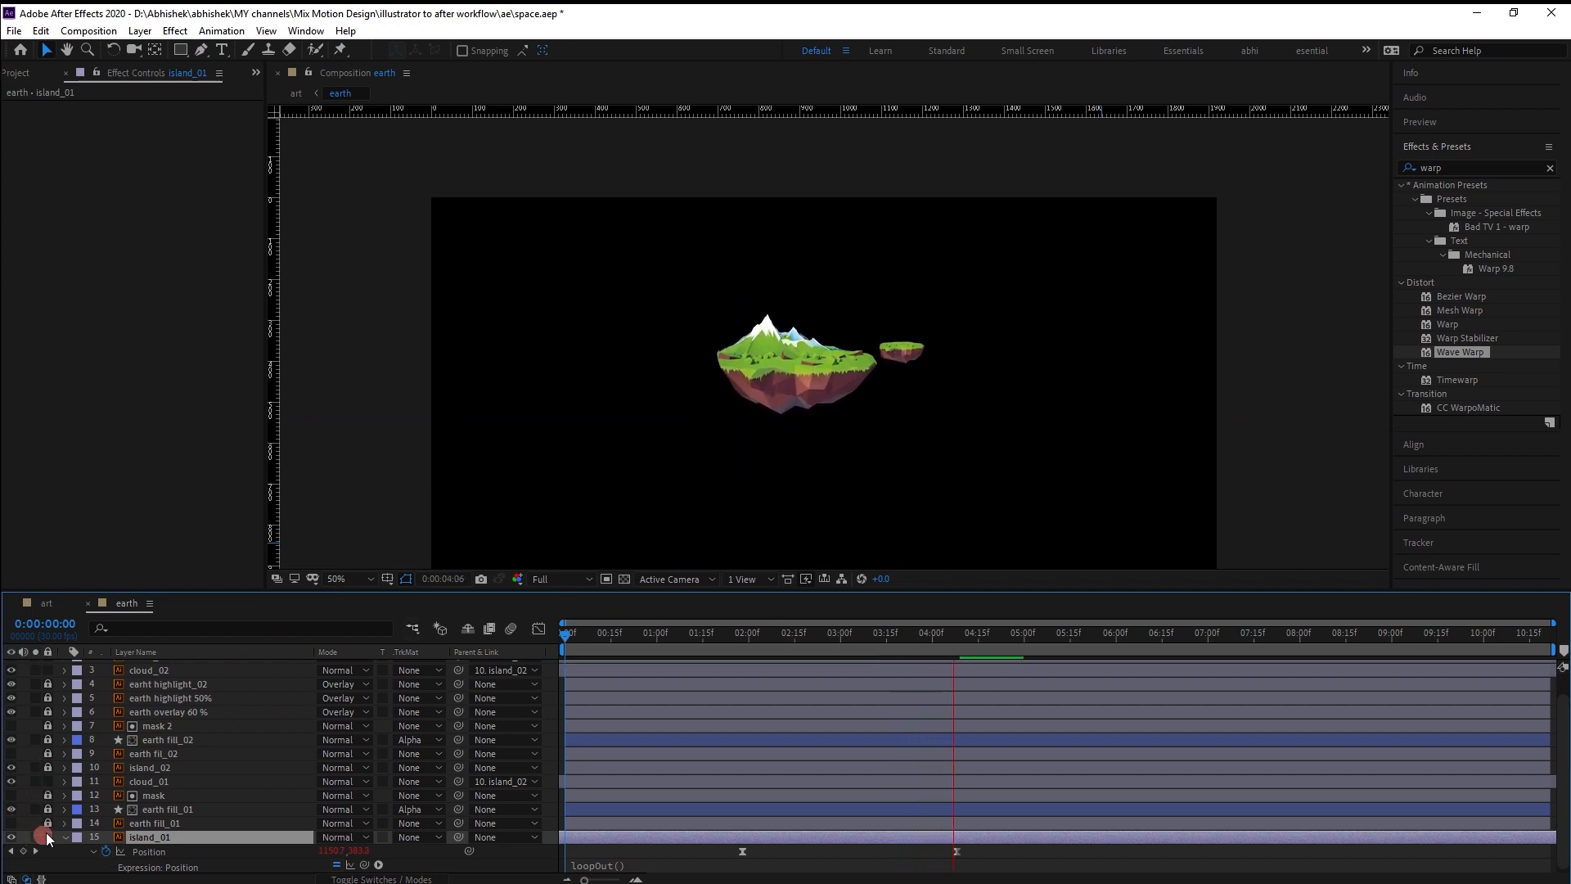
drag(640, 642, 562, 653)
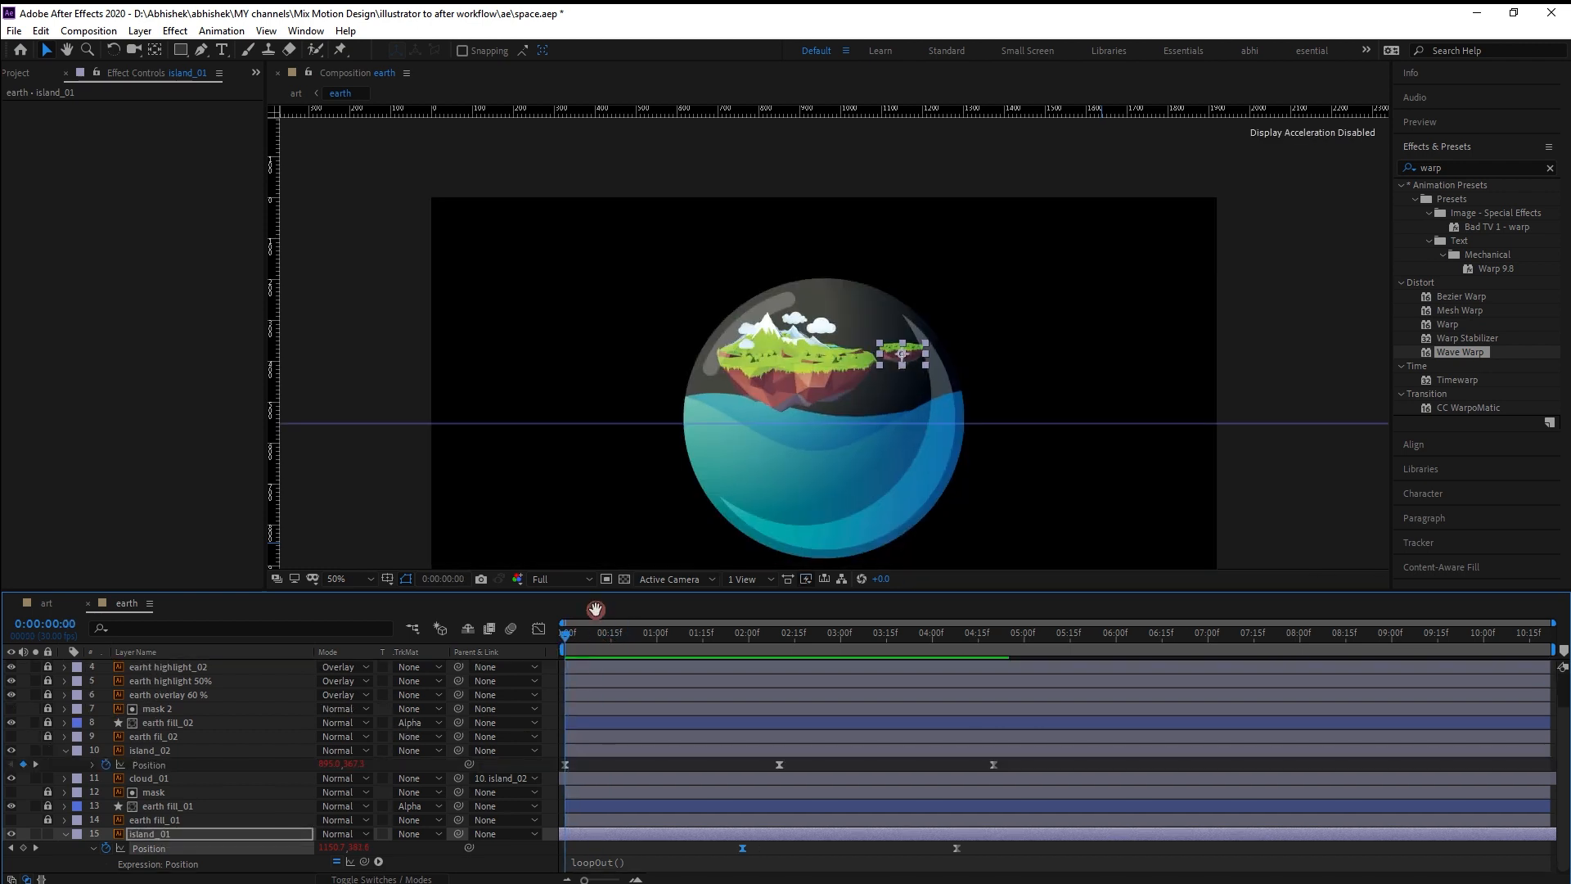
key(space)
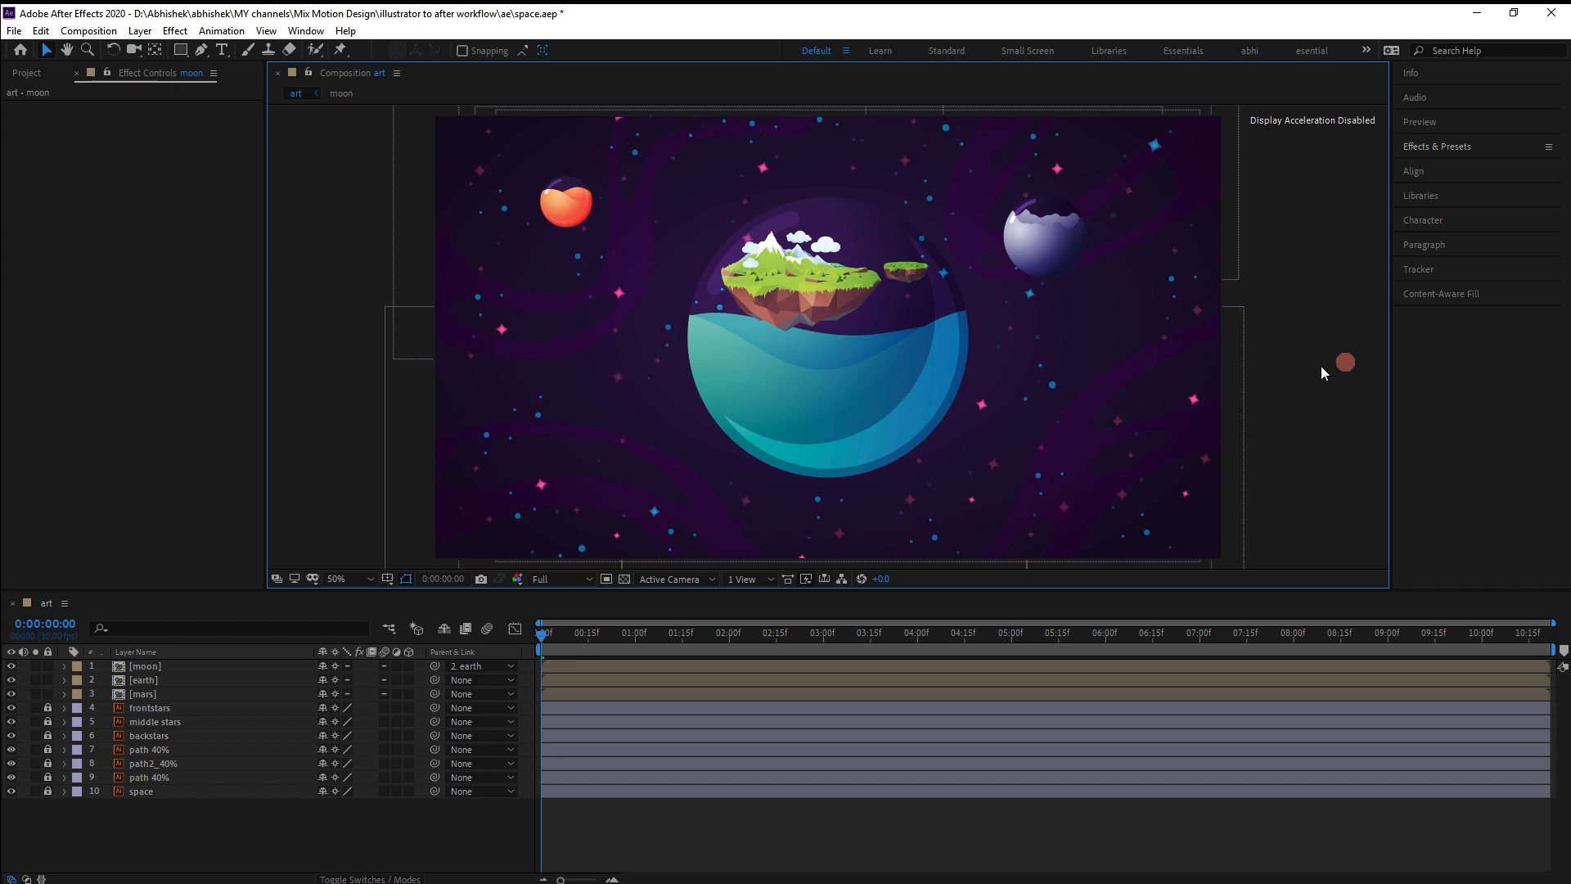
Open the moon composition, lock its two highlight layers and the moon overlay layer, and hide moon overlay.
double_click(190, 665)
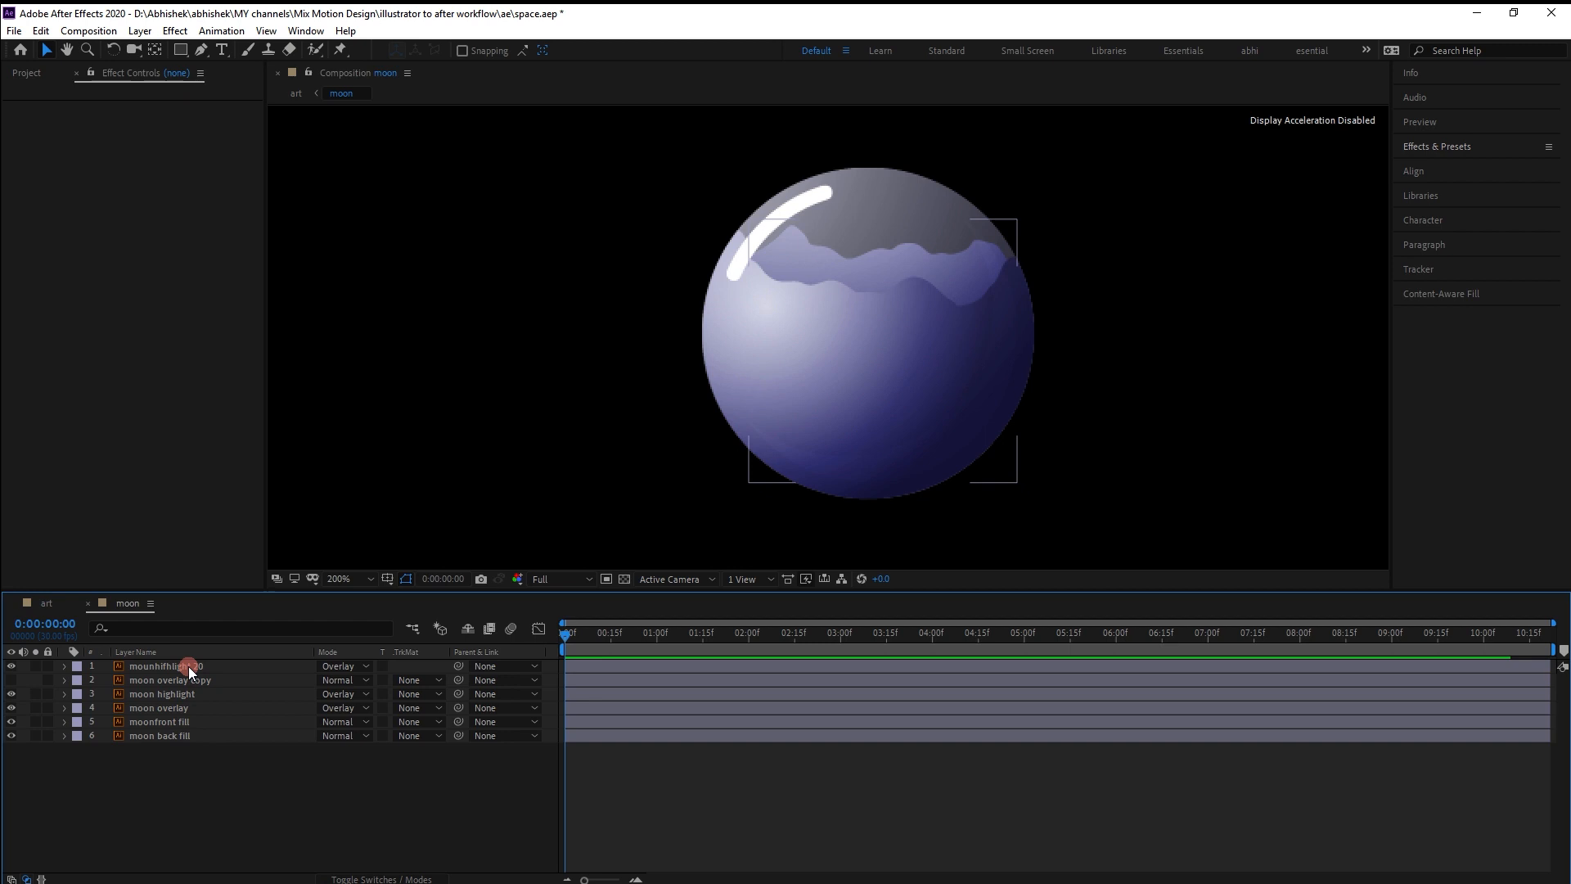
click(188, 666)
click(47, 666)
click(47, 693)
click(47, 707)
click(11, 707)
Draw a rectangle shape beside the moon, wide enough to cover the moon's full width.
click(181, 50)
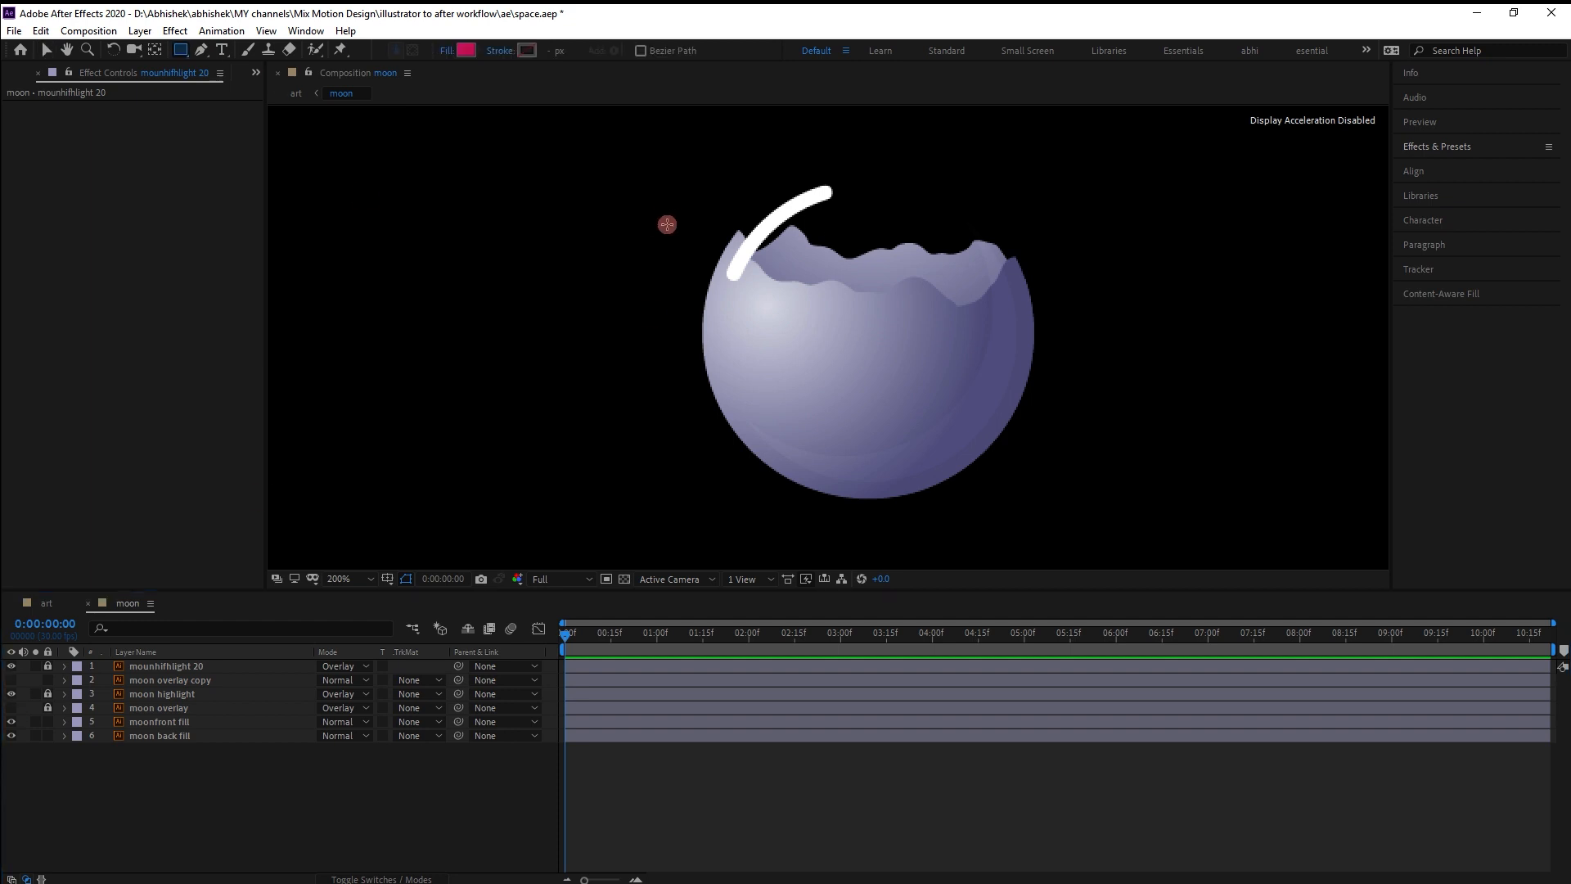
drag(667, 224, 277, 495)
key(v)
mouse_move(667, 359)
mouse_down()
mouse_move(693, 359)
mouse_move(643, 401)
mouse_up()
Color the rectangle's radial gradient with light and dark purples sampled from the moon and move its center near the rectangle's upper-left corner.
click(598, 50)
click(421, 466)
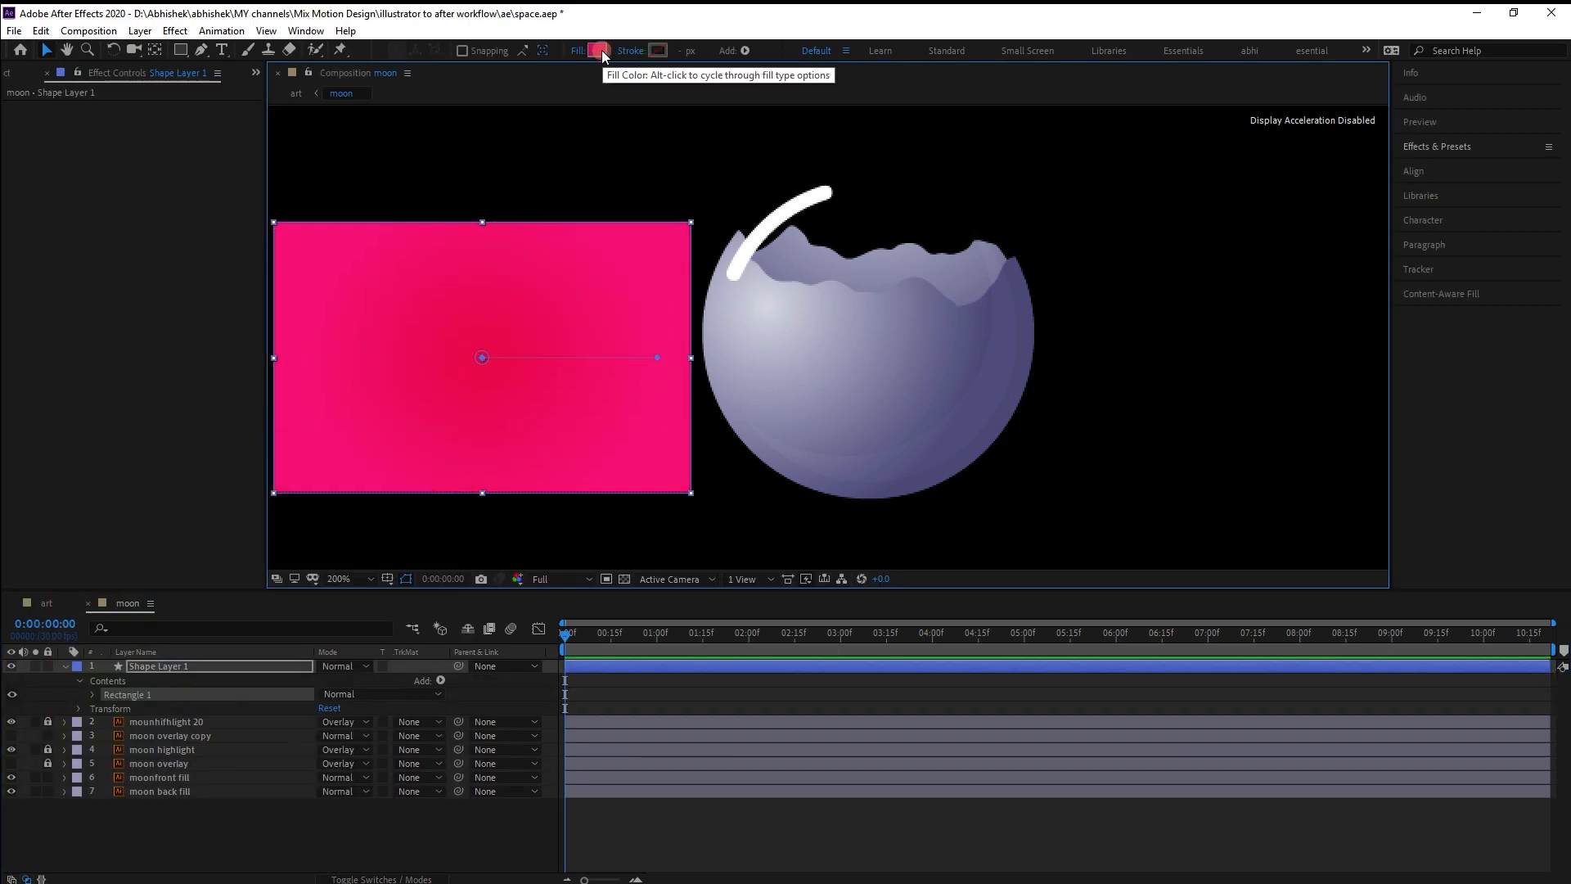
click(601, 53)
click(396, 577)
click(767, 306)
click(362, 531)
click(396, 578)
click(1021, 340)
click(420, 466)
drag(481, 357, 321, 274)
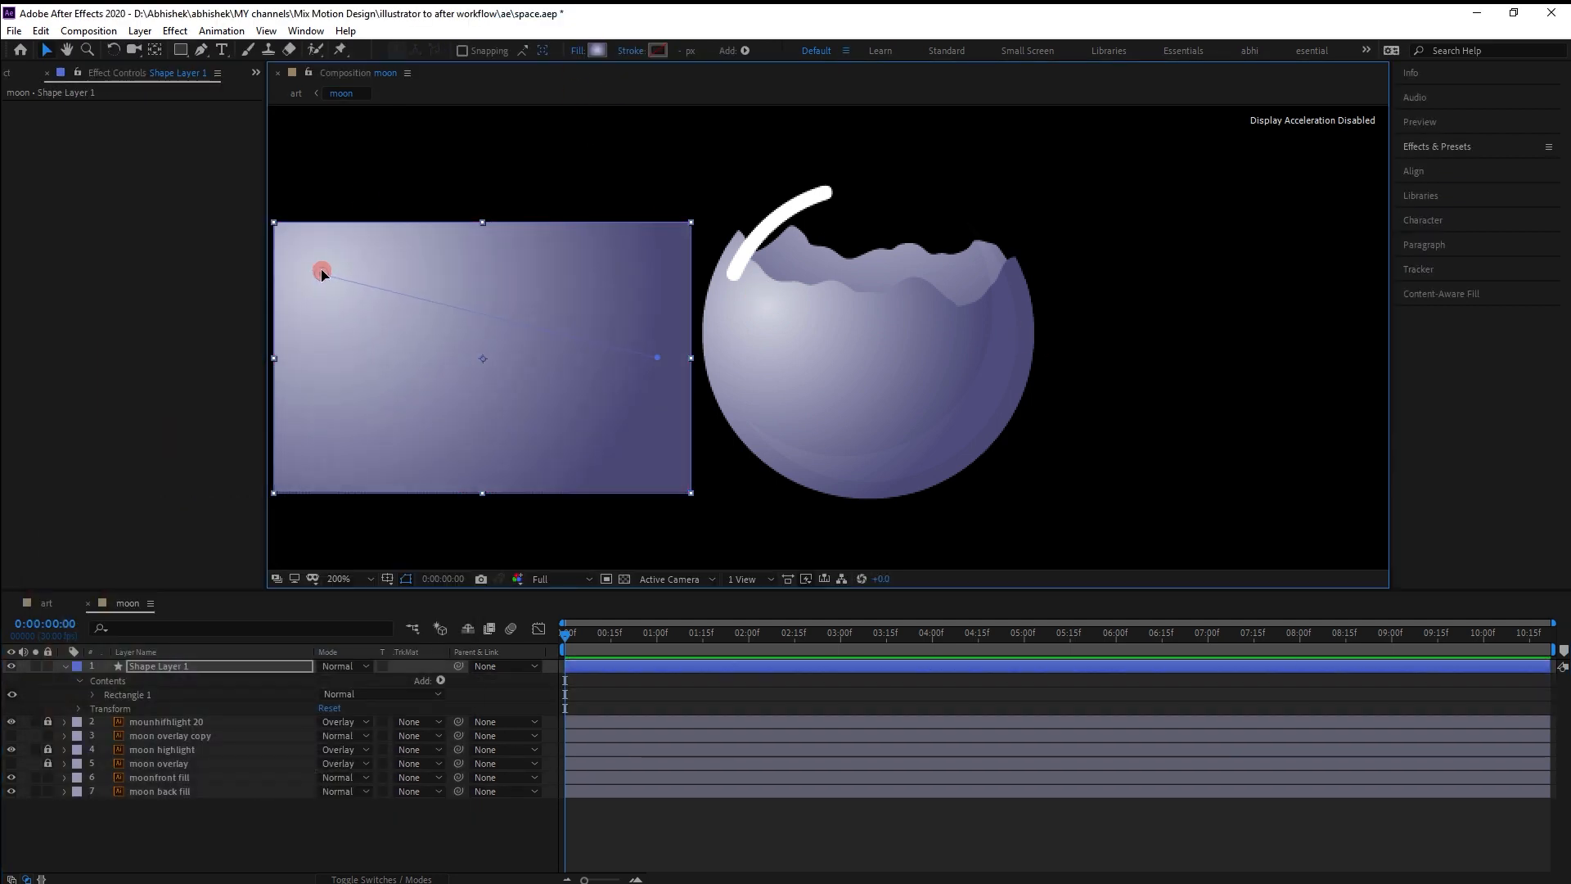
Rename the rectangle layer moon back fill, stack it directly below moonfront fill and place it over the moon.
click(176, 668)
text(moon back fill)
key(Return)
drag(180, 666, 235, 780)
drag(575, 405, 960, 407)
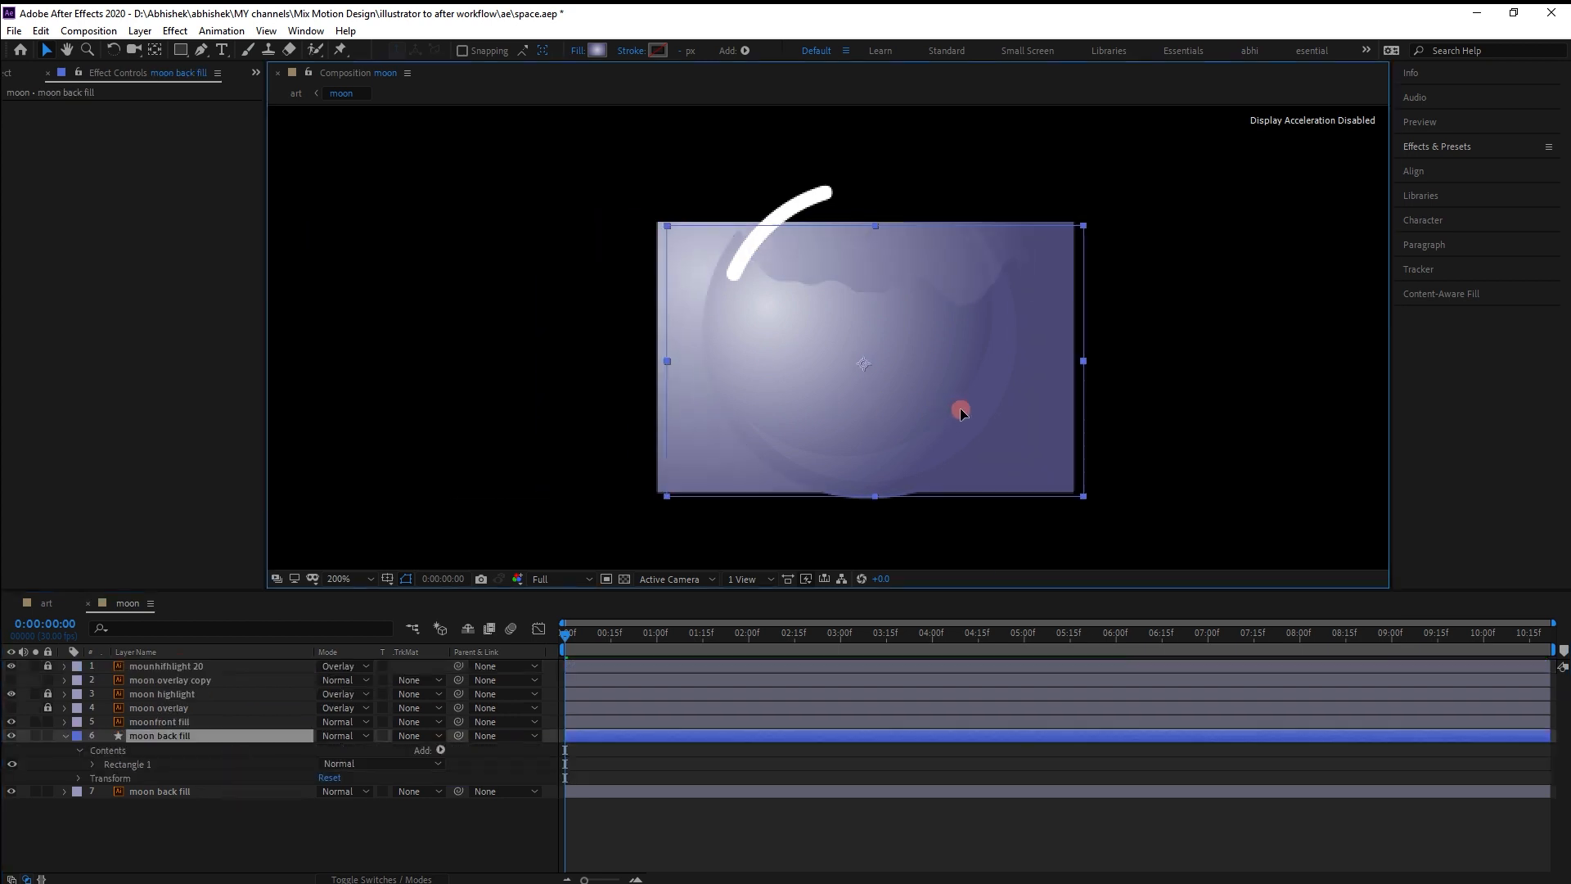
Hide the original moon back fill artwork and use moon overlay copy as an alpha track matte for the gradient rectangle.
click(11, 791)
click(12, 680)
drag(182, 681, 247, 714)
click(420, 736)
click(438, 777)
Duplicate the gradient rectangle with its matte, hide moonfront fill, and move moon back fill 2 down below the back shape's upper edge.
shift+click(189, 736)
key(ctrl+d)
click(12, 707)
click(193, 736)
key(shift+Down)
key(shift+Down)
key(shift+Down)
key(shift+Down)
key(shift+Down)
key(shift+Down)
Move the gradient start point of the moon back fill shape up and outside the rectangle's upper-left corner.
click(183, 763)
click(597, 51)
click(896, 432)
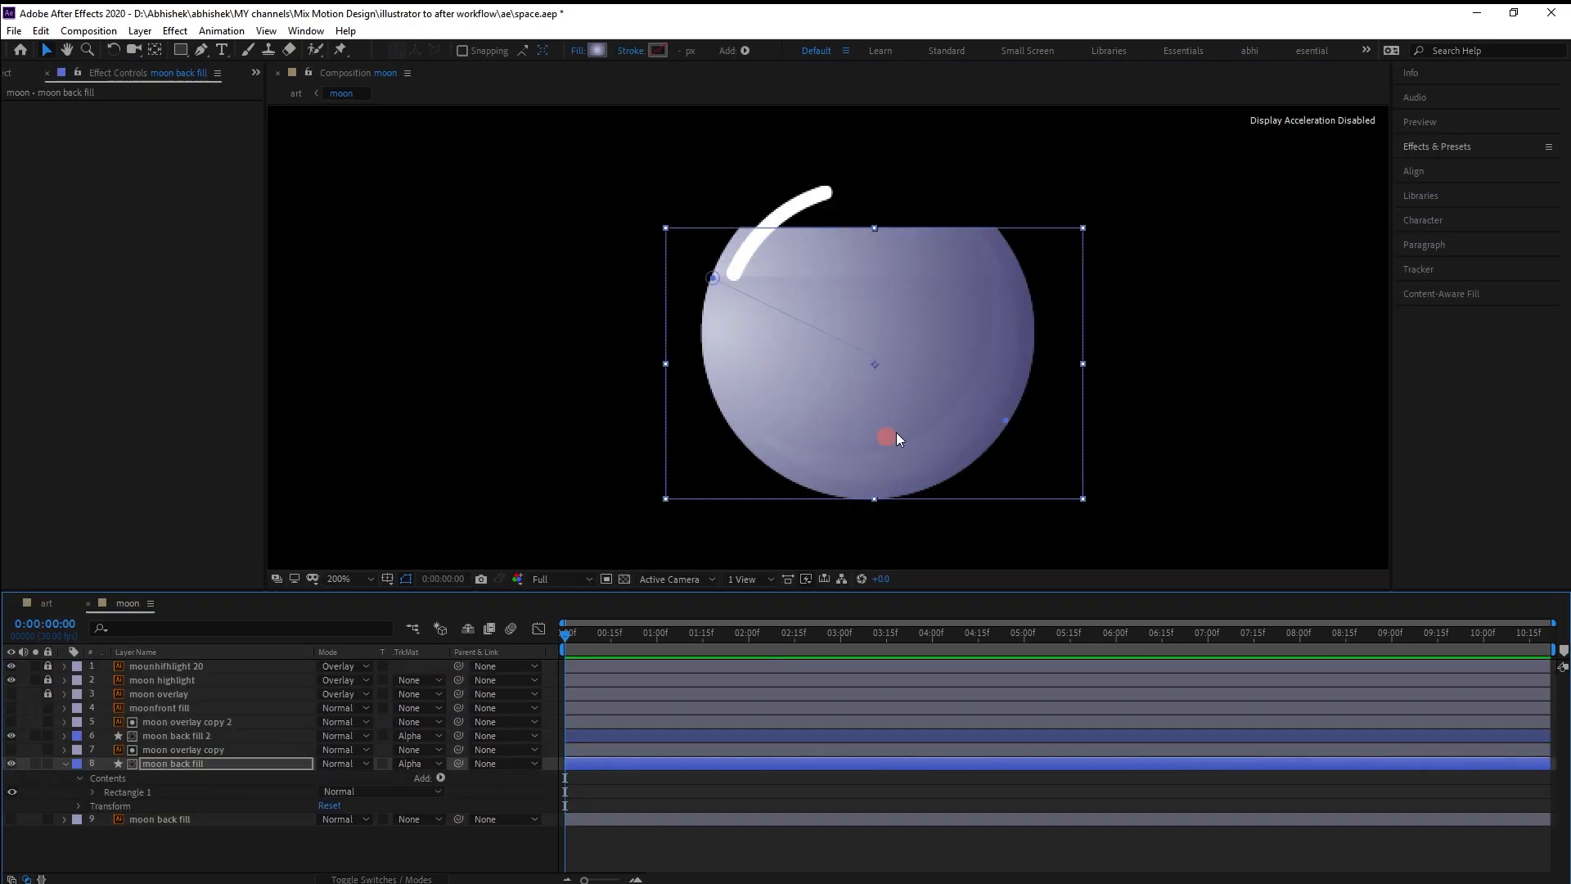
drag(710, 282, 649, 174)
Nudge moon back fill and moon back fill 2 slightly down together.
ctrl+click(204, 736)
key(shift+Down)
key(Up)
key(Up)
Apply the Wave Warp effect to moon back fill 2 and set its wave type to Smooth Noise.
click(204, 736)
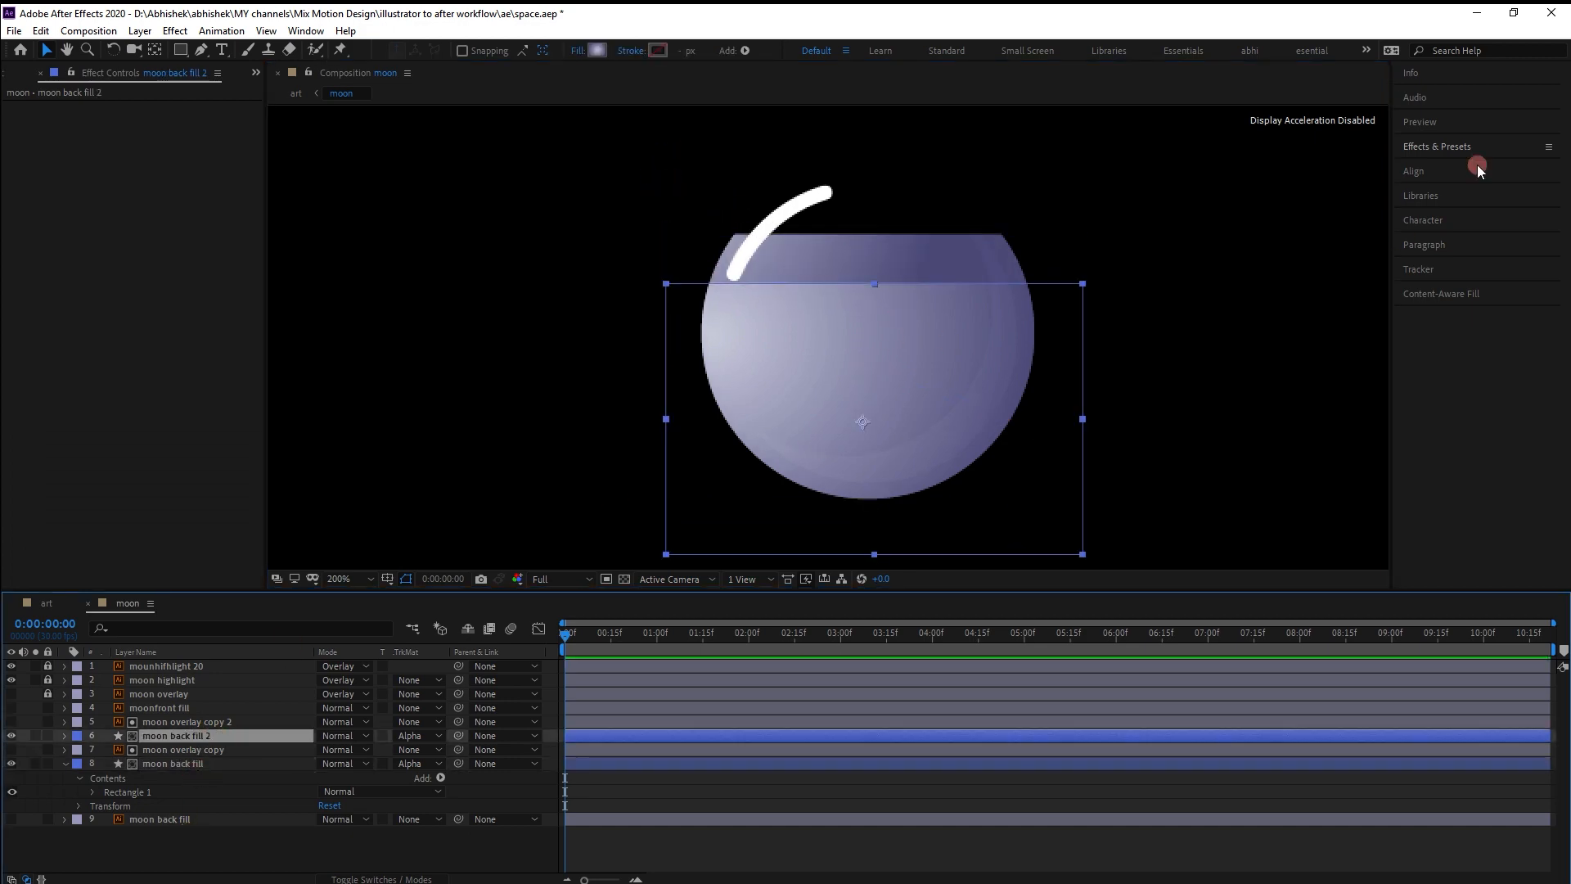
click(1456, 147)
click(1477, 167)
text(wave warp)
double_click(1459, 199)
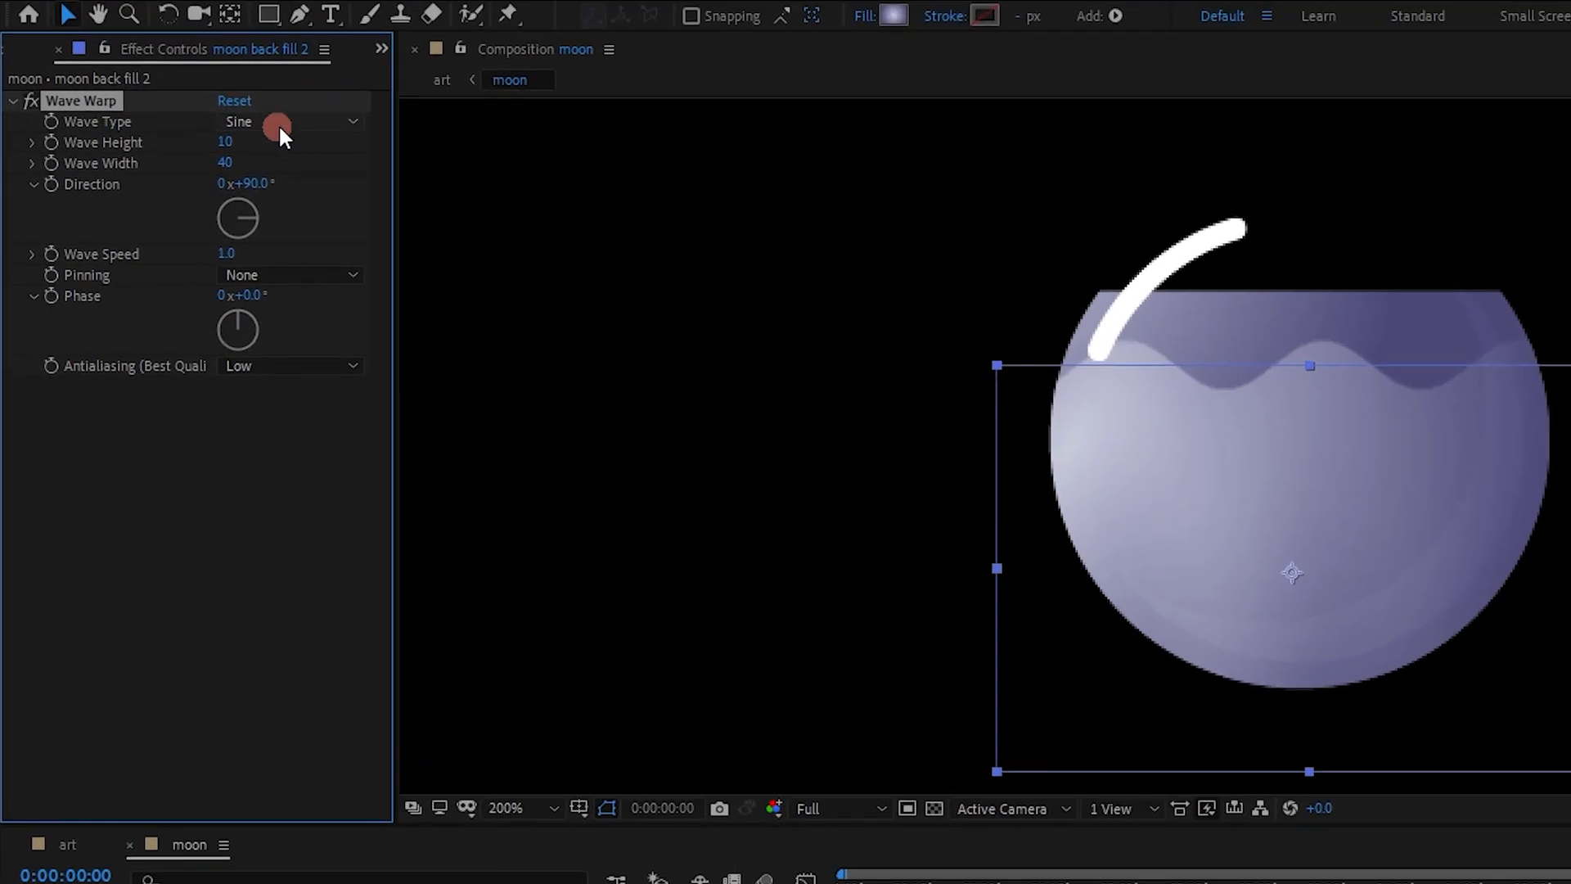
click(278, 124)
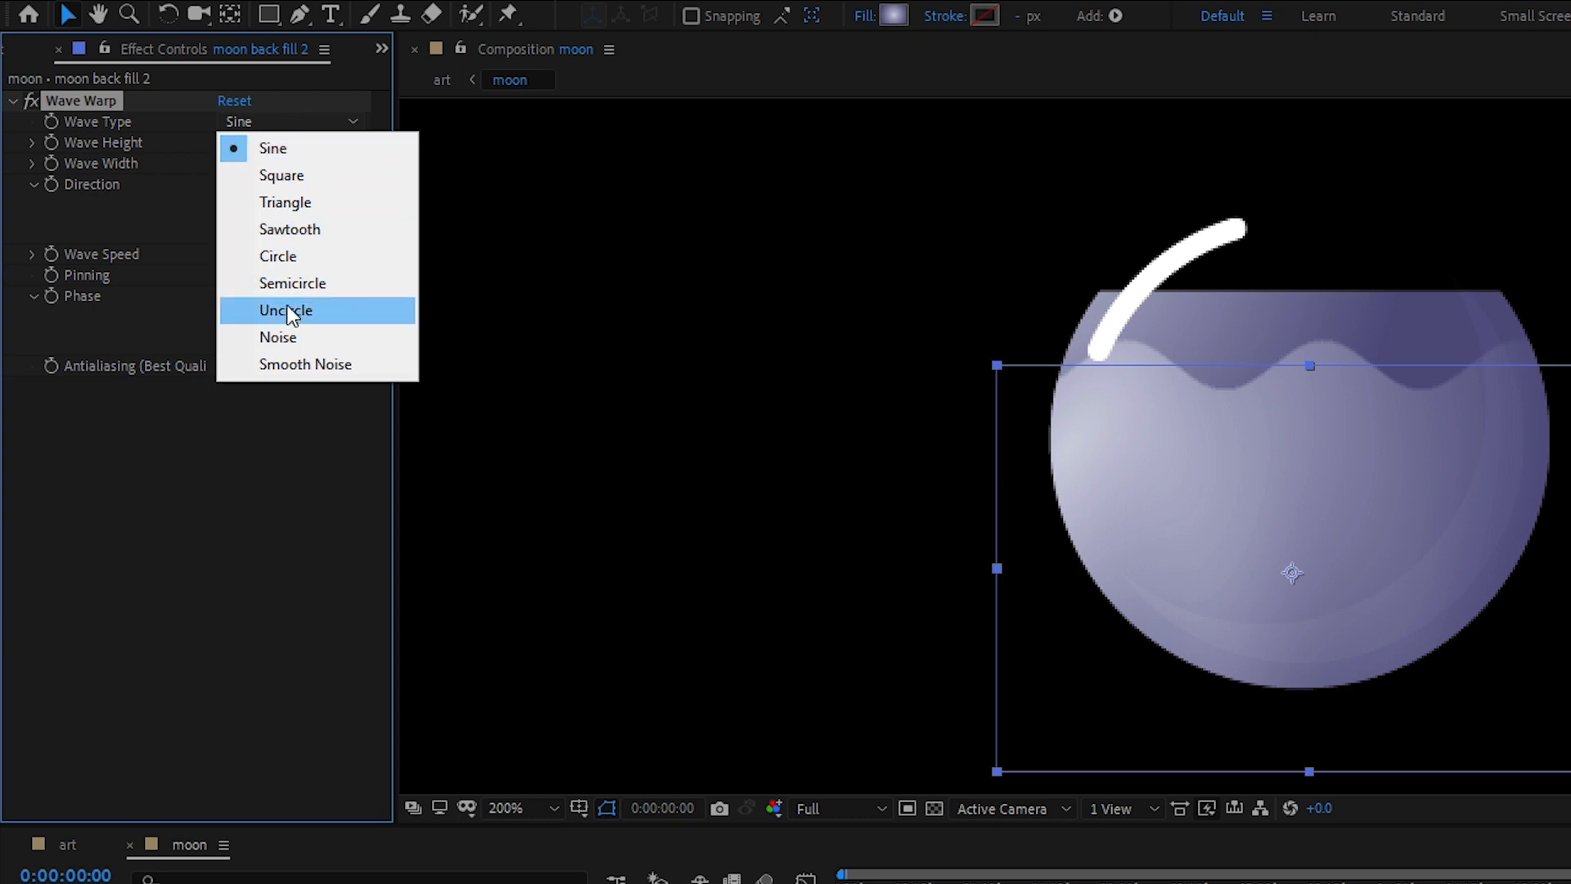
click(281, 364)
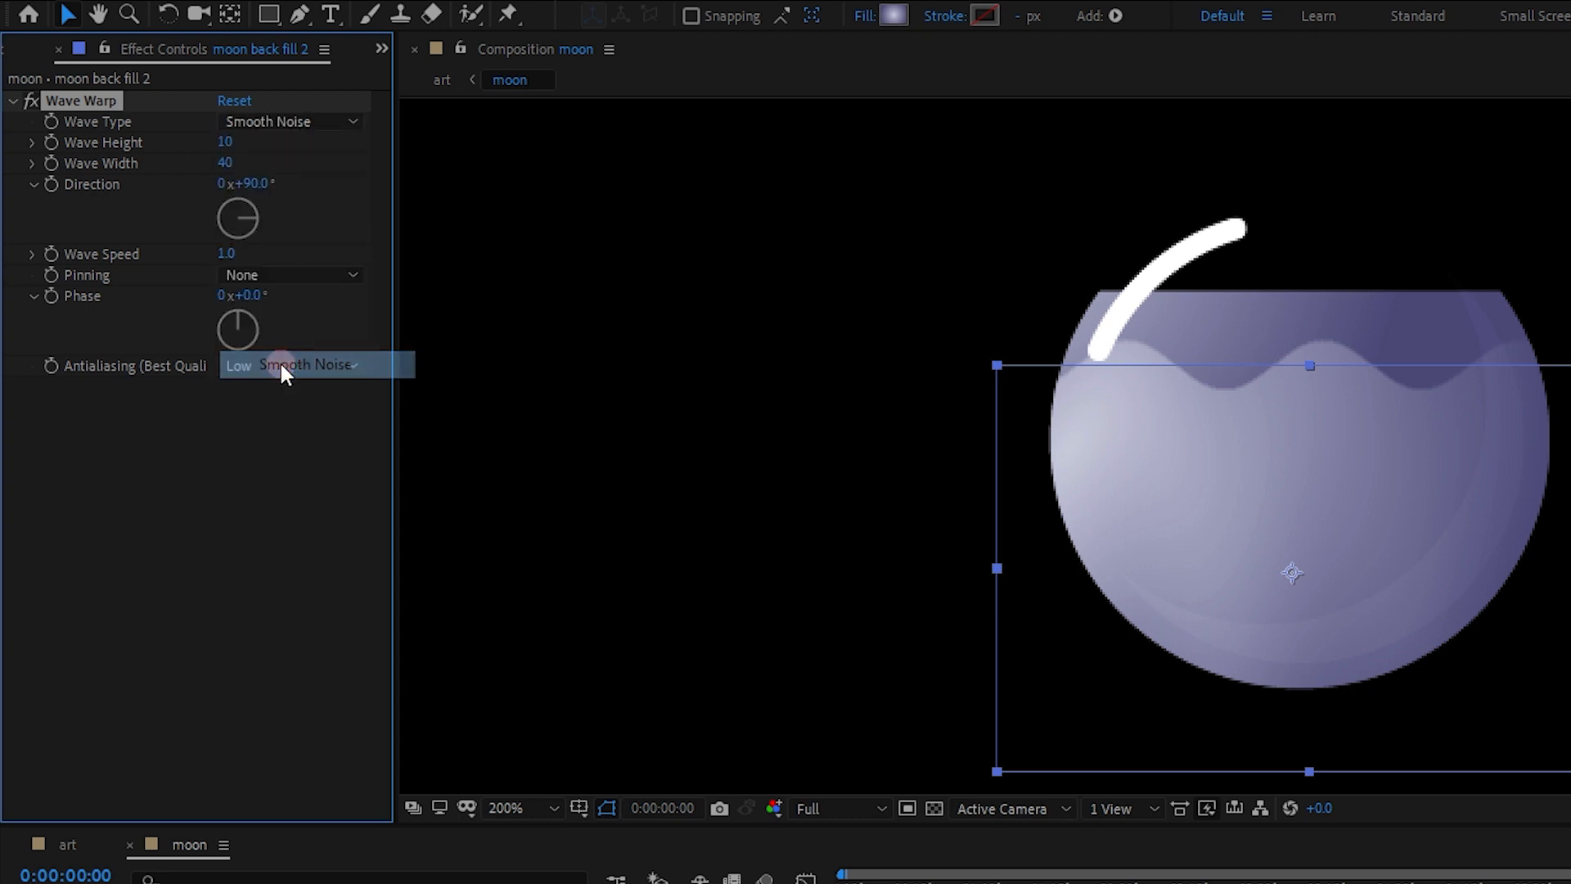
Set the Wave Warp on moon back fill 2 to height 60, width 300, direction -90° and speed 0.3.
click(232, 141)
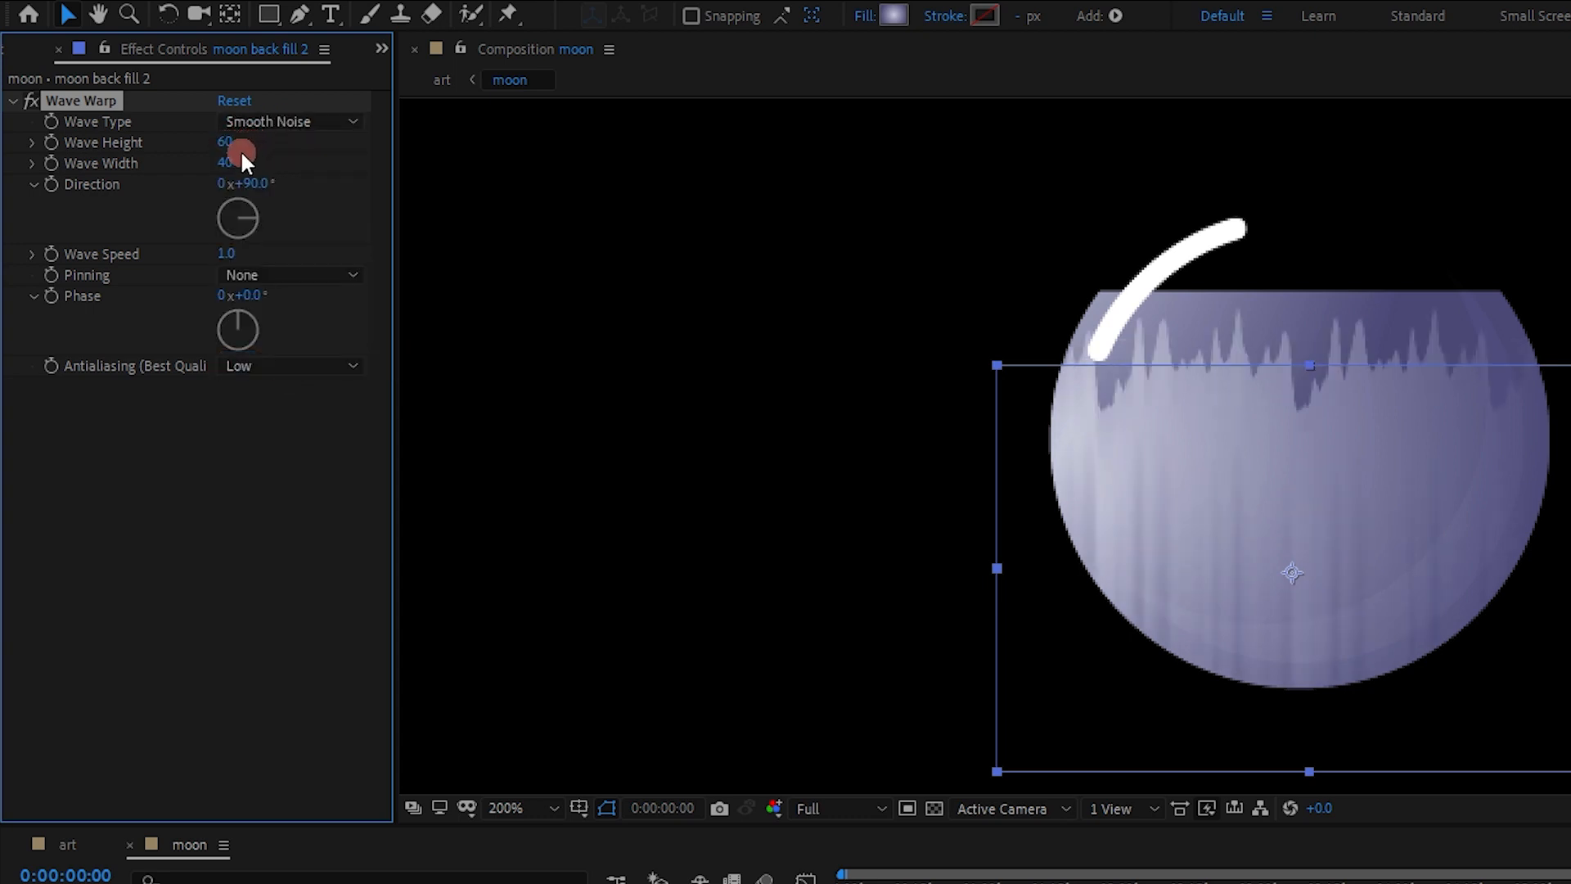
click(228, 161)
text(300)
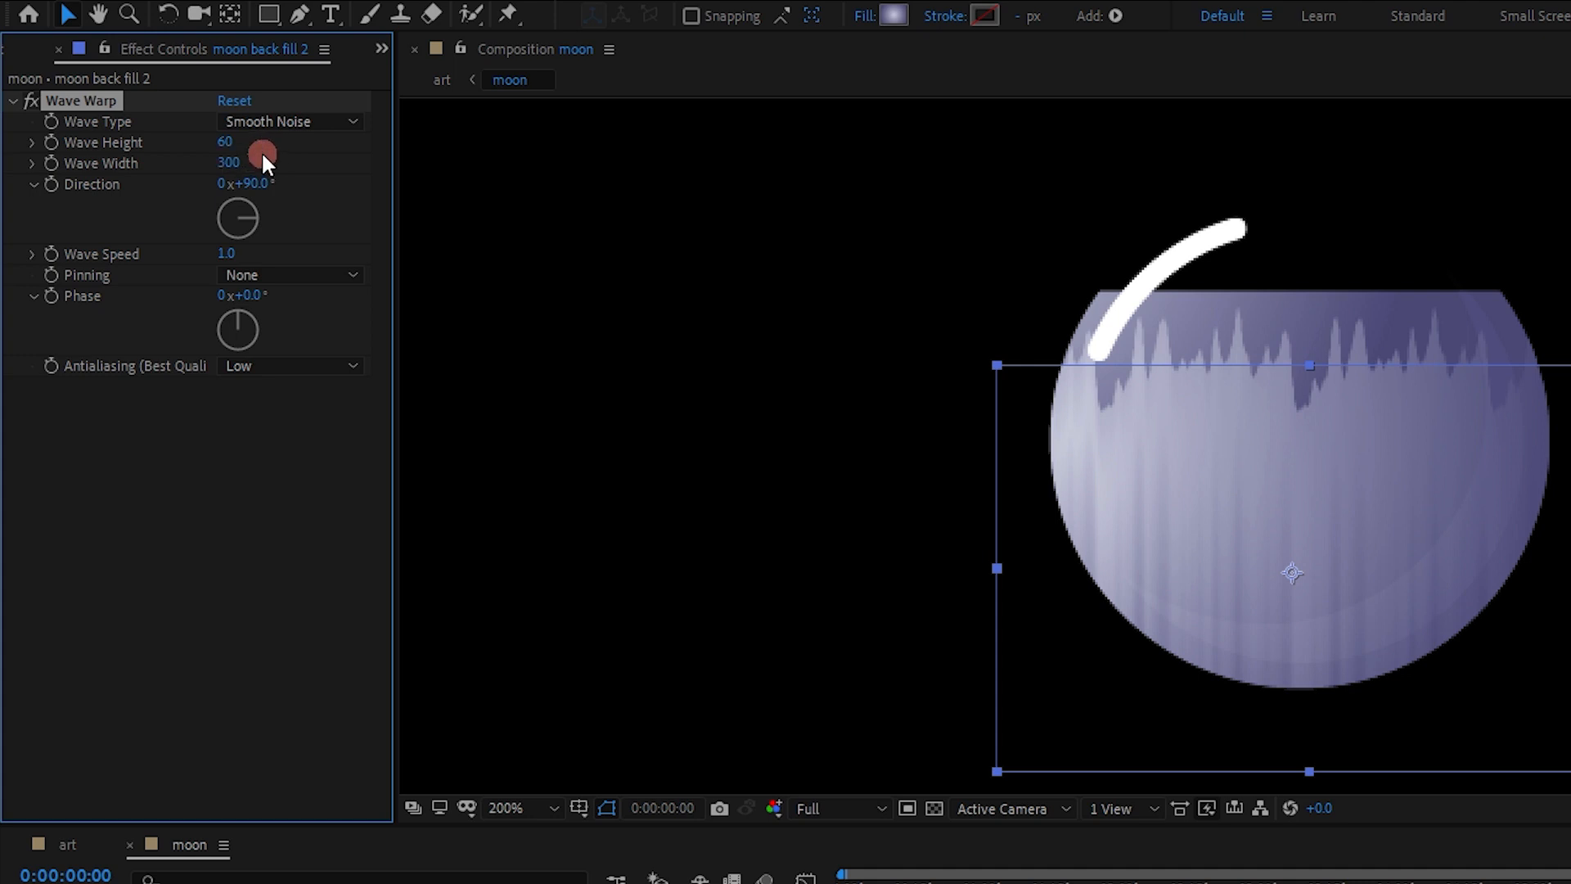
key(Return)
click(254, 181)
text(-9)
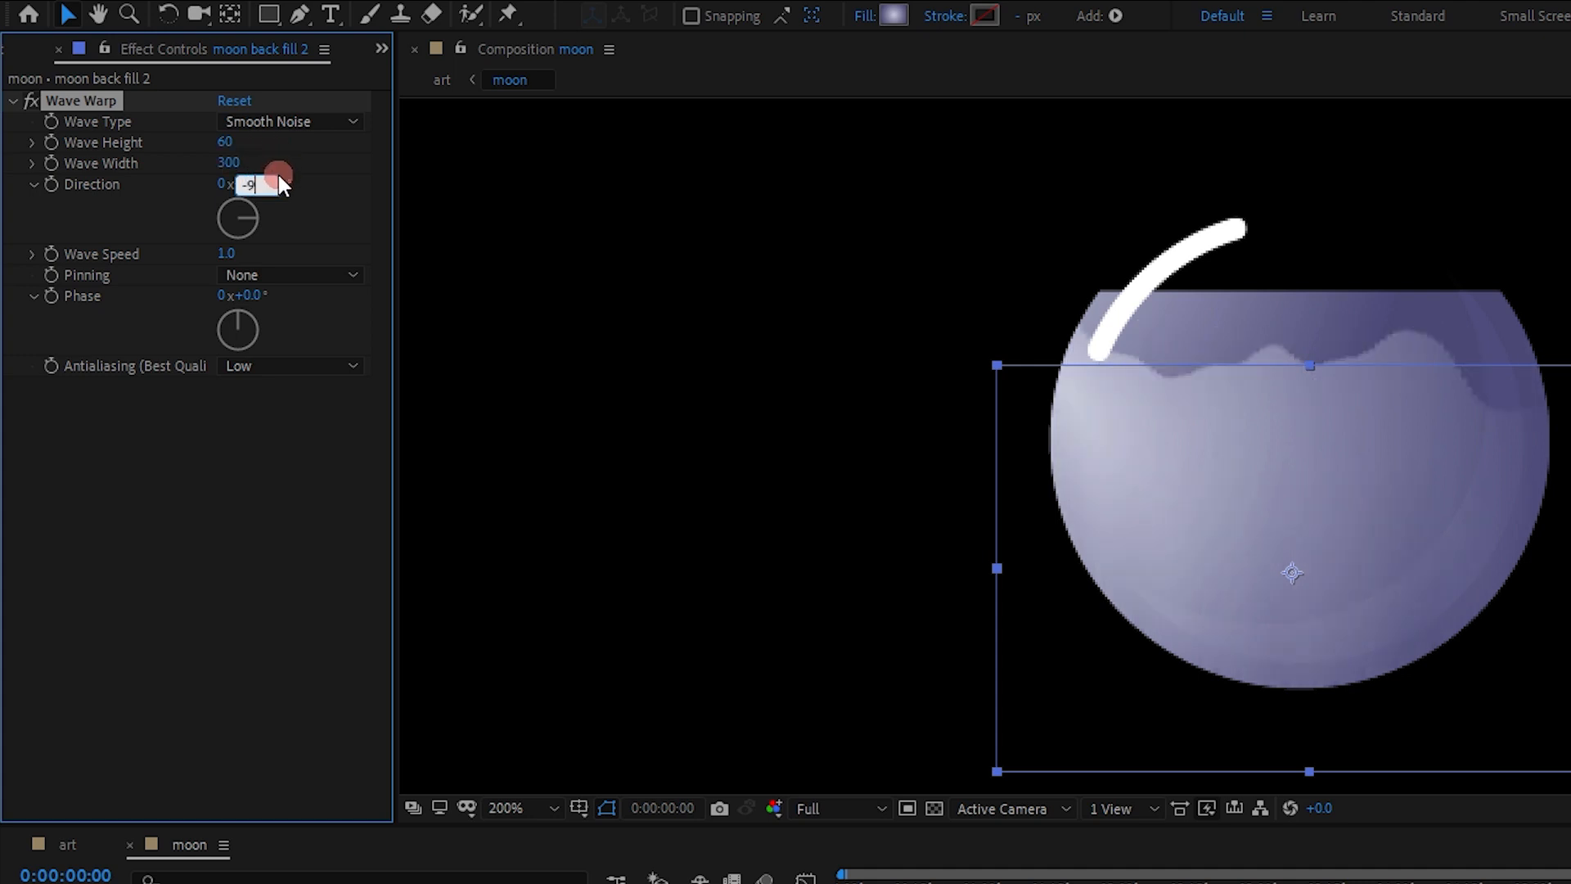
text(0)
key(Return)
click(234, 253)
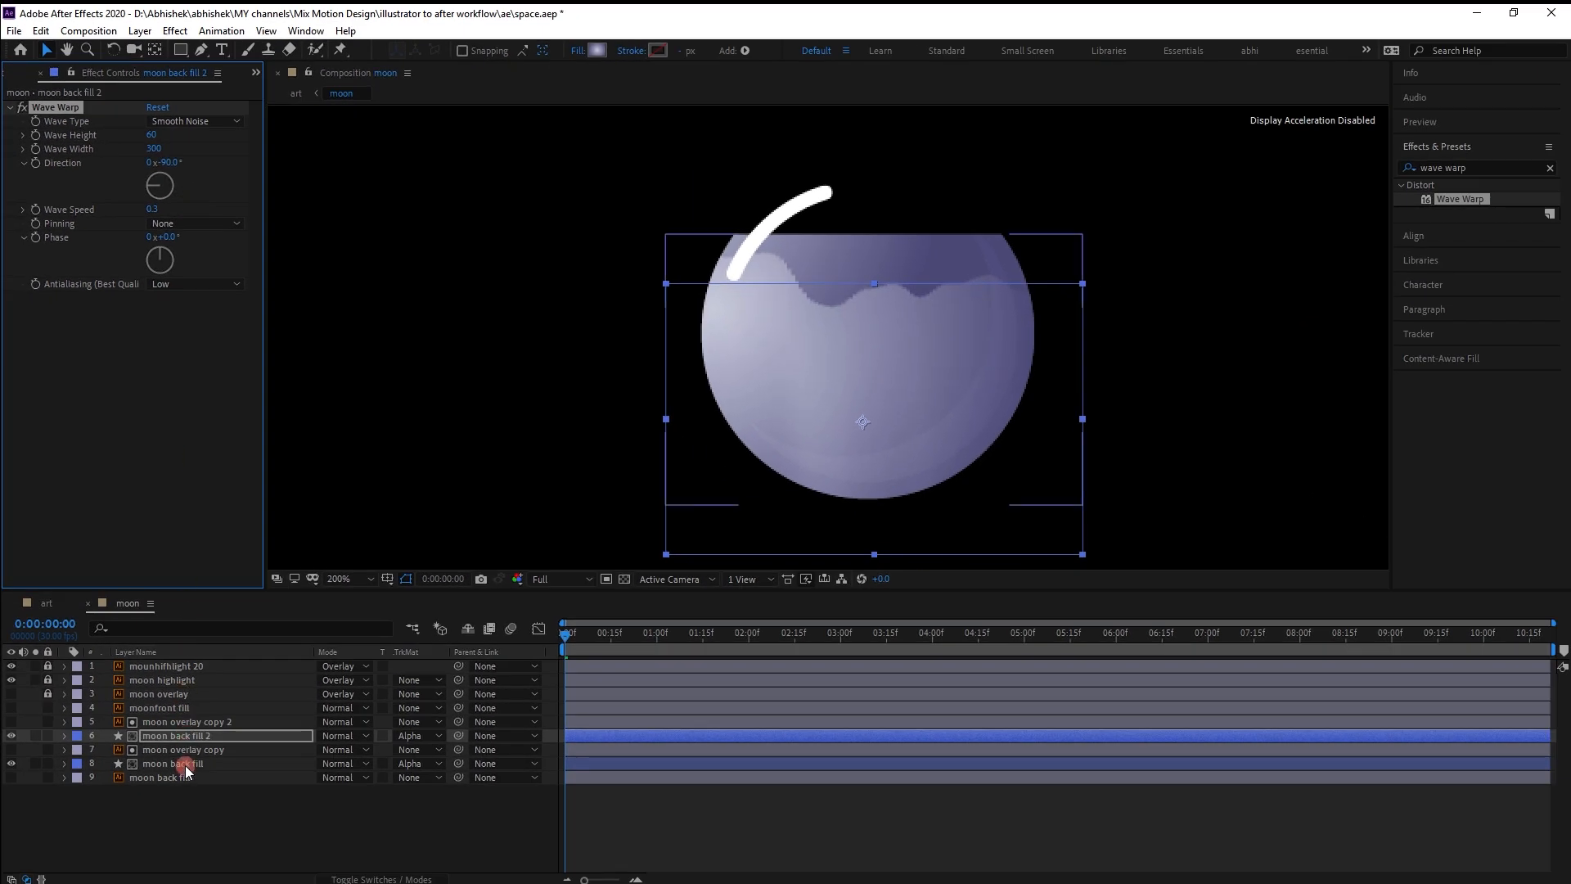
Copy the Wave Warp effect onto the moon back fill shape and set its direction to +90°.
click(185, 764)
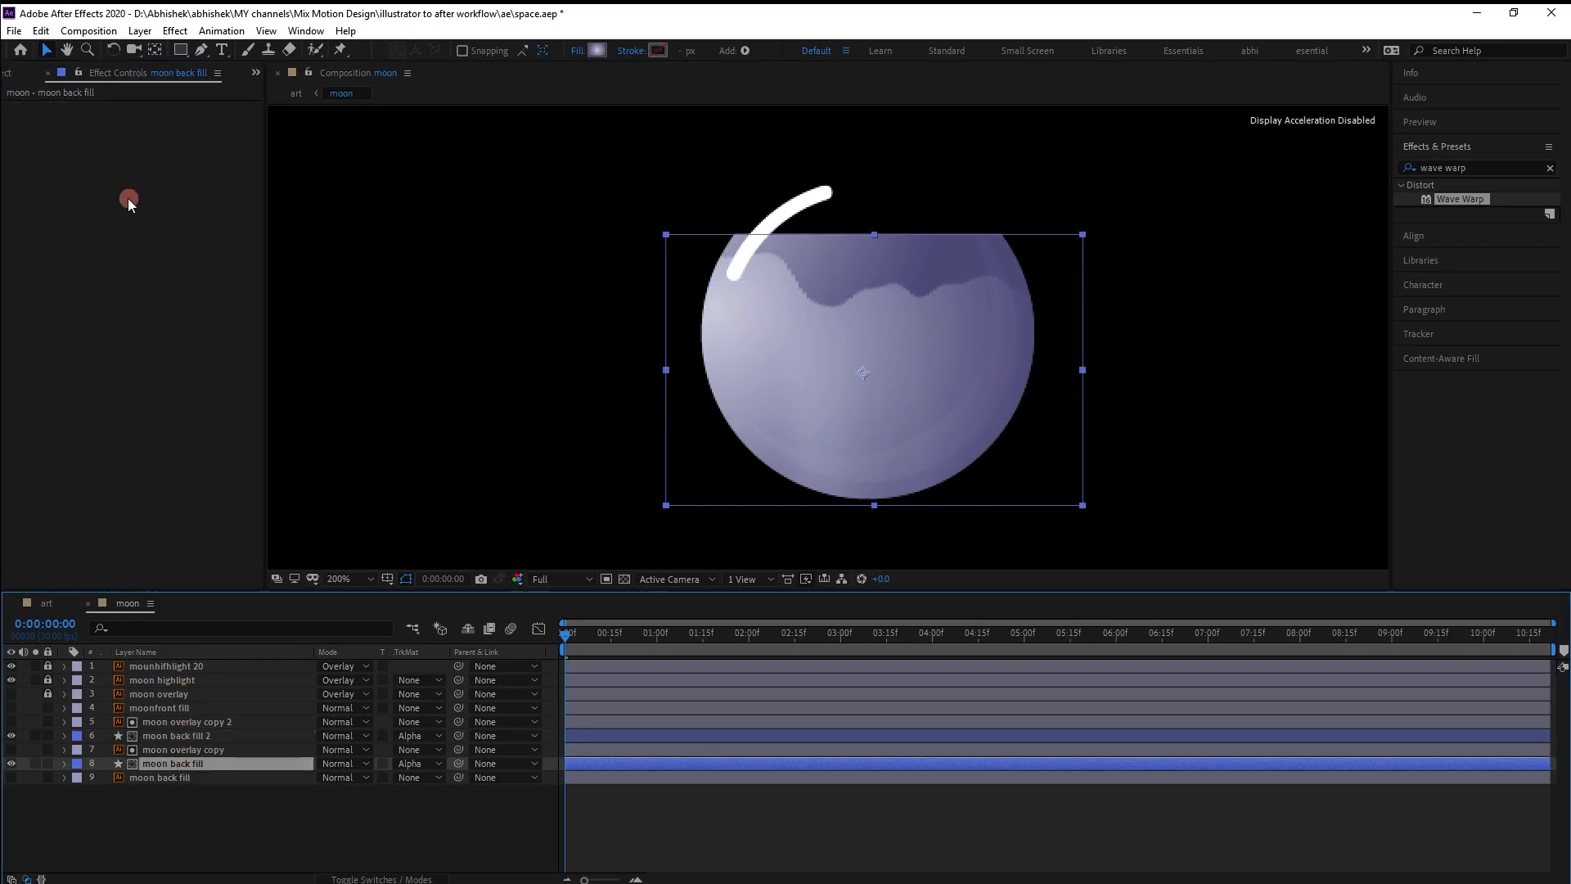
click(174, 162)
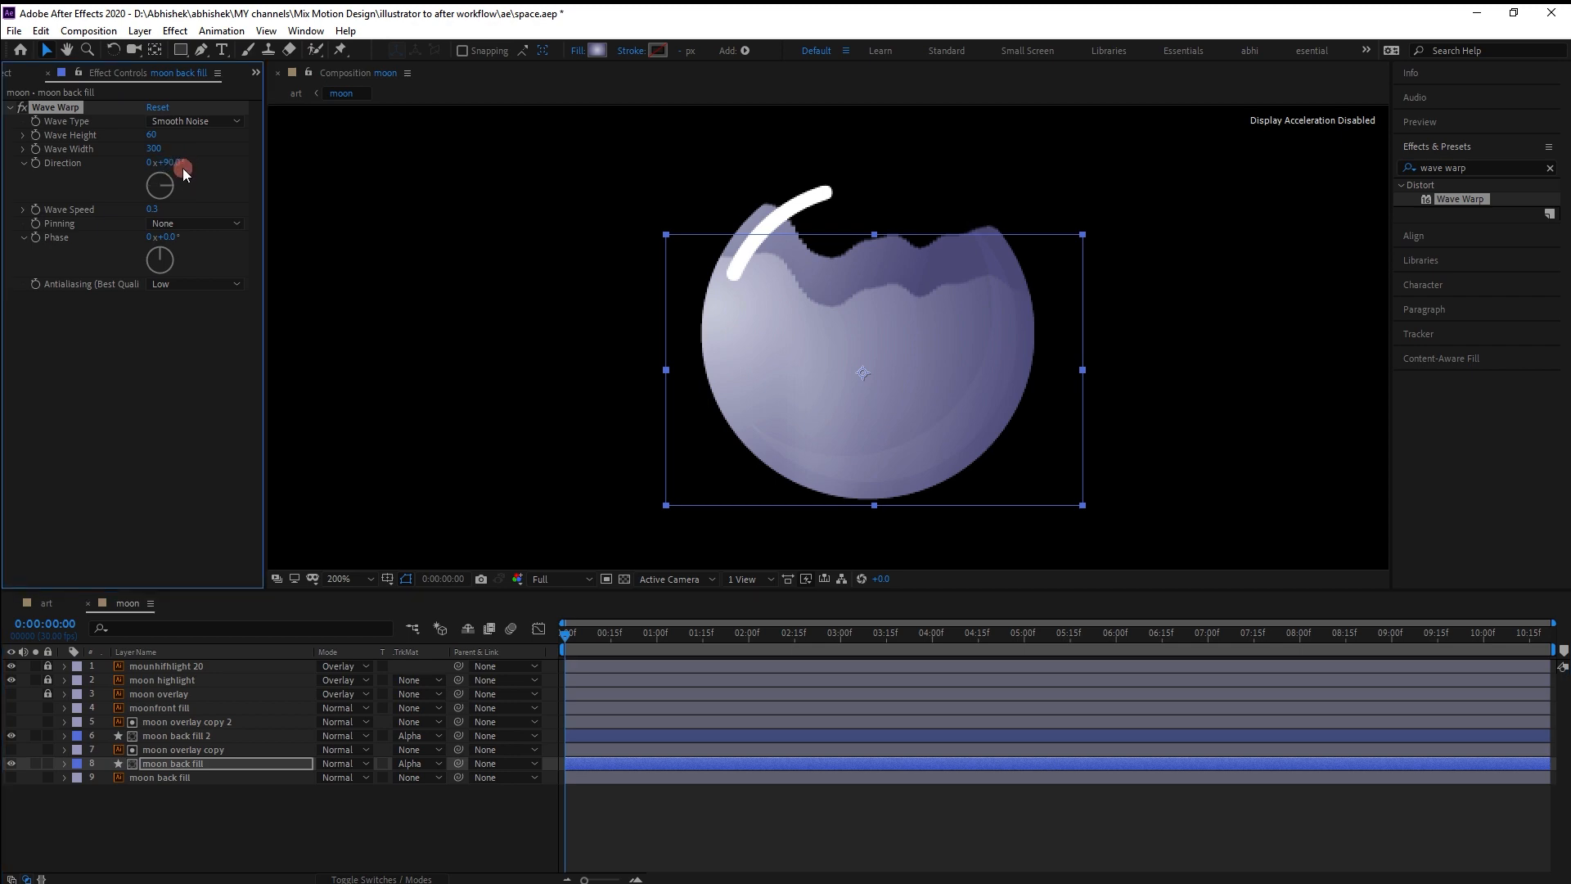
click(117, 762)
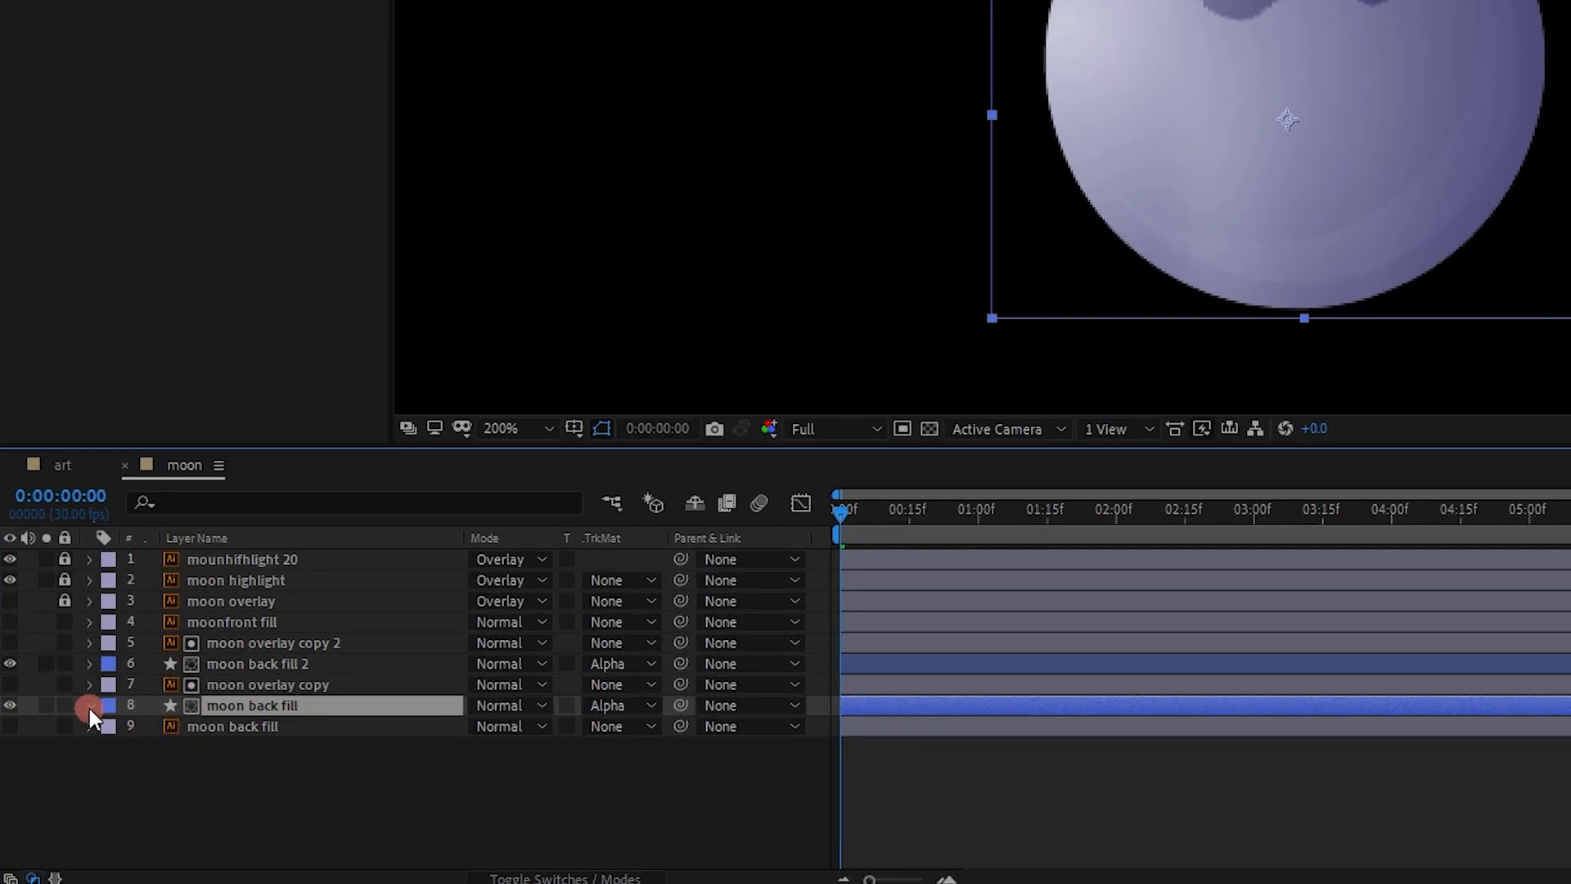
Convert the rectangle path inside the moon back fill shape layer to a Bezier path.
click(88, 706)
click(182, 605)
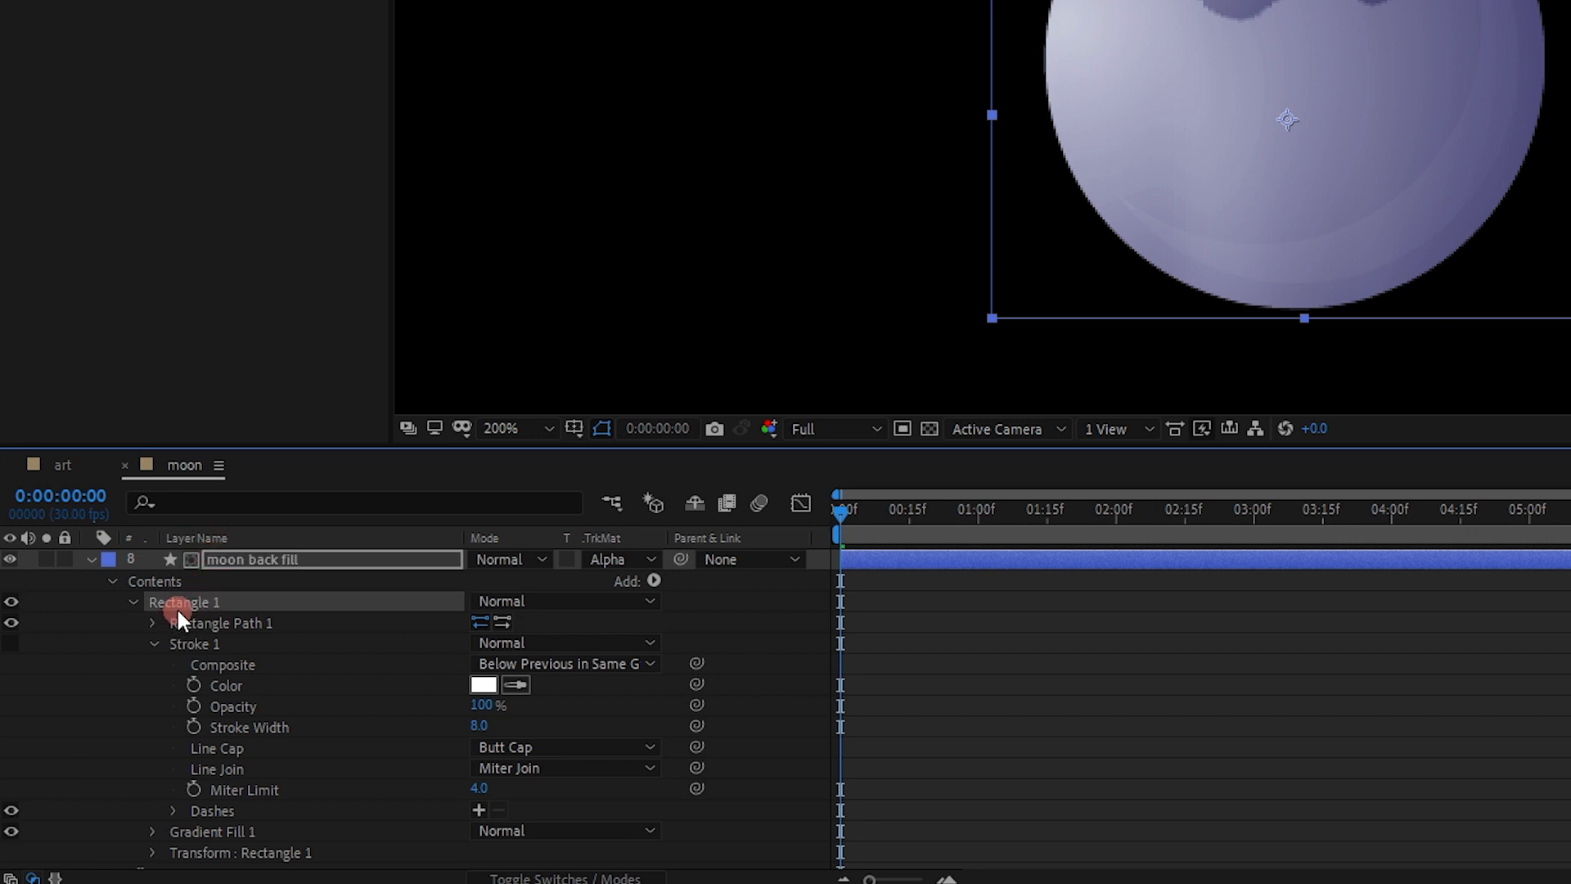
click(195, 616)
right_click(190, 624)
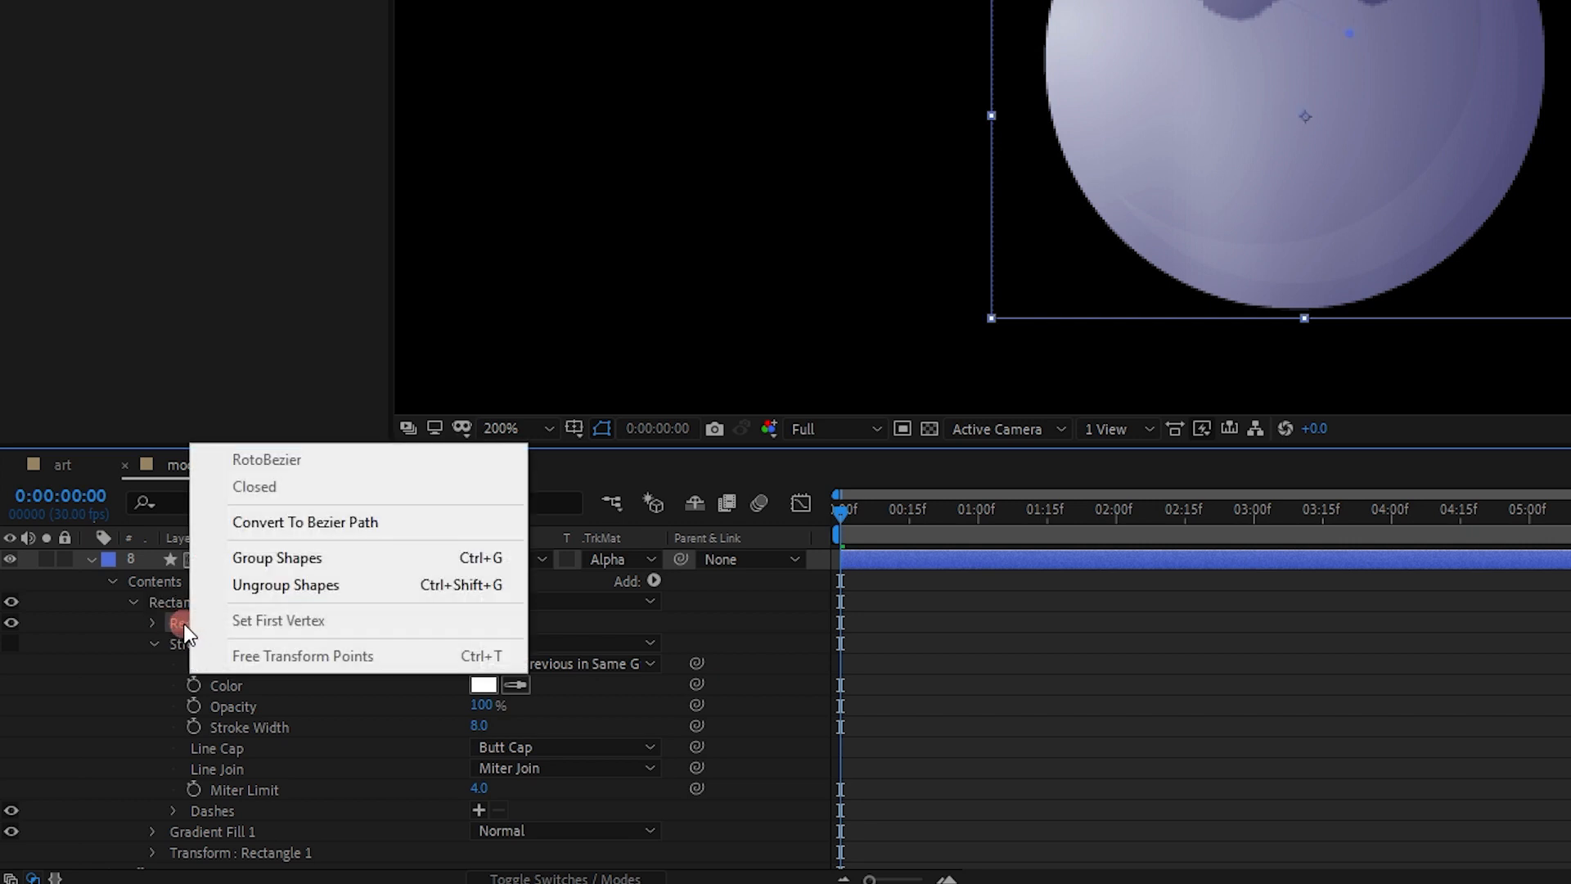
click(282, 524)
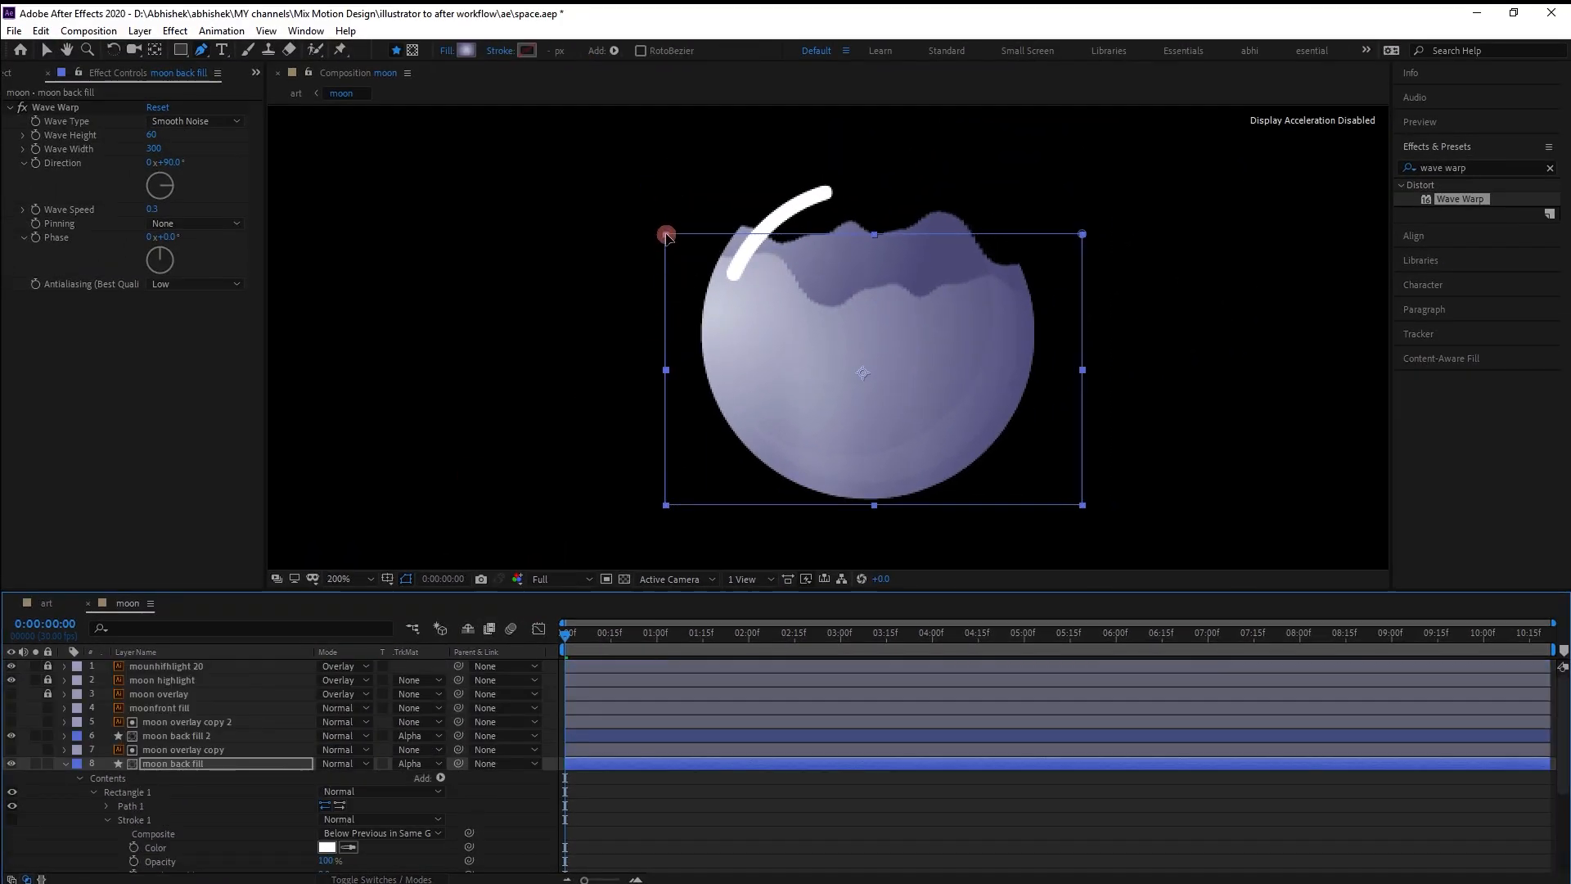
Lower both upper corners of the moon back fill path so its top edge slopes down to the right, and preview the waves.
drag(666, 236, 653, 283)
drag(1081, 235, 1072, 306)
mouse_move(857, 295)
mouse_down()
mouse_move(865, 268)
mouse_move(918, 280)
mouse_up()
click(591, 673)
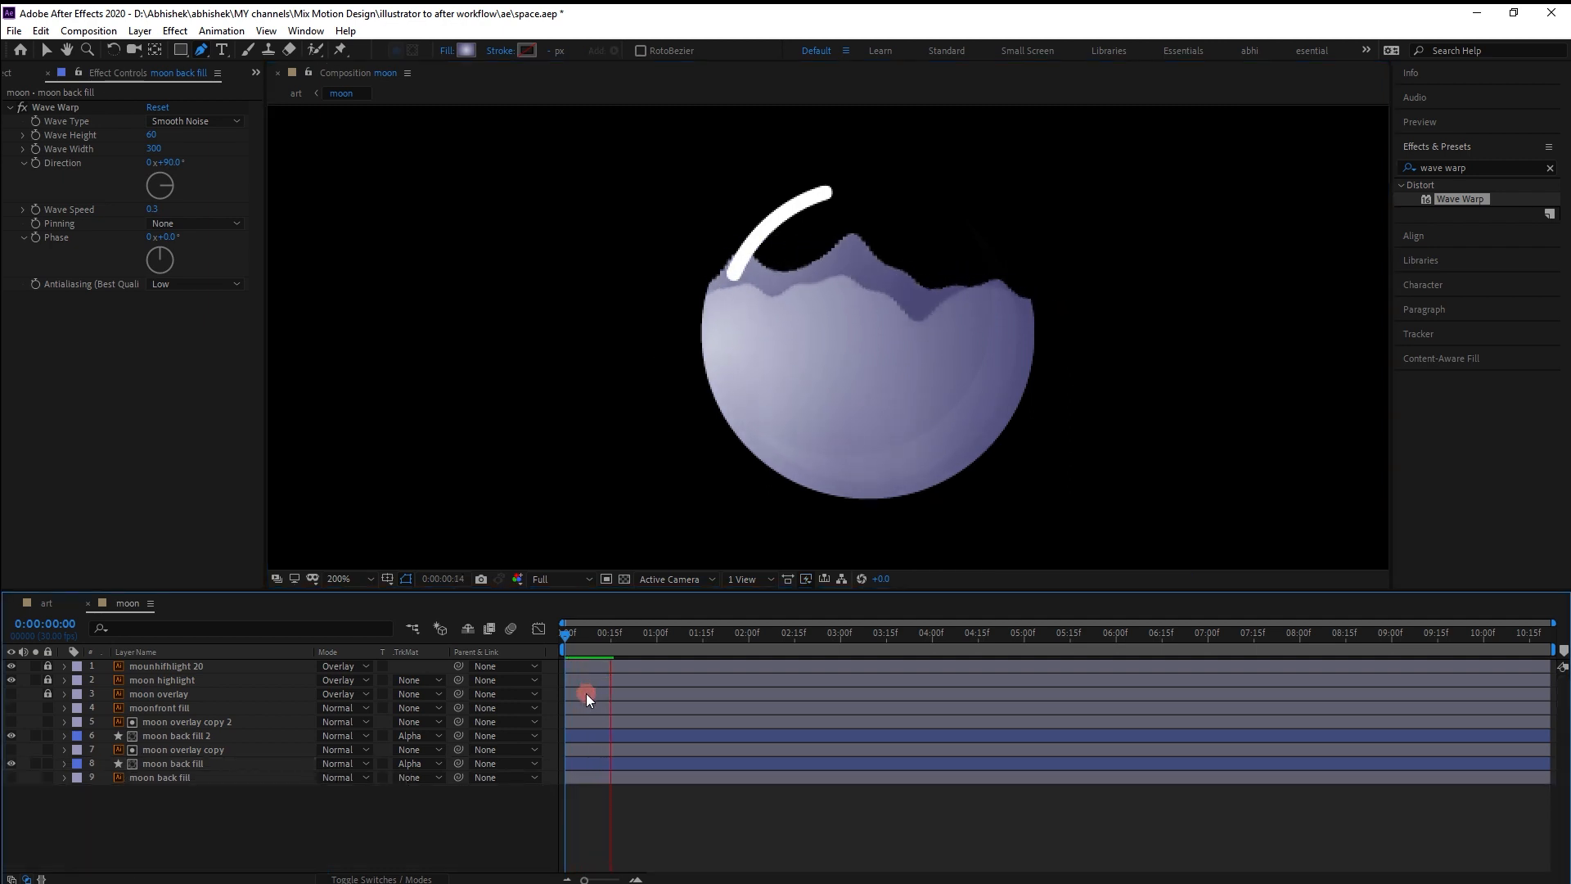
drag(617, 630, 558, 638)
Slow the Wave Warp on the moon back fill shapes to a wave speed of 0.1.
click(209, 723)
click(193, 766)
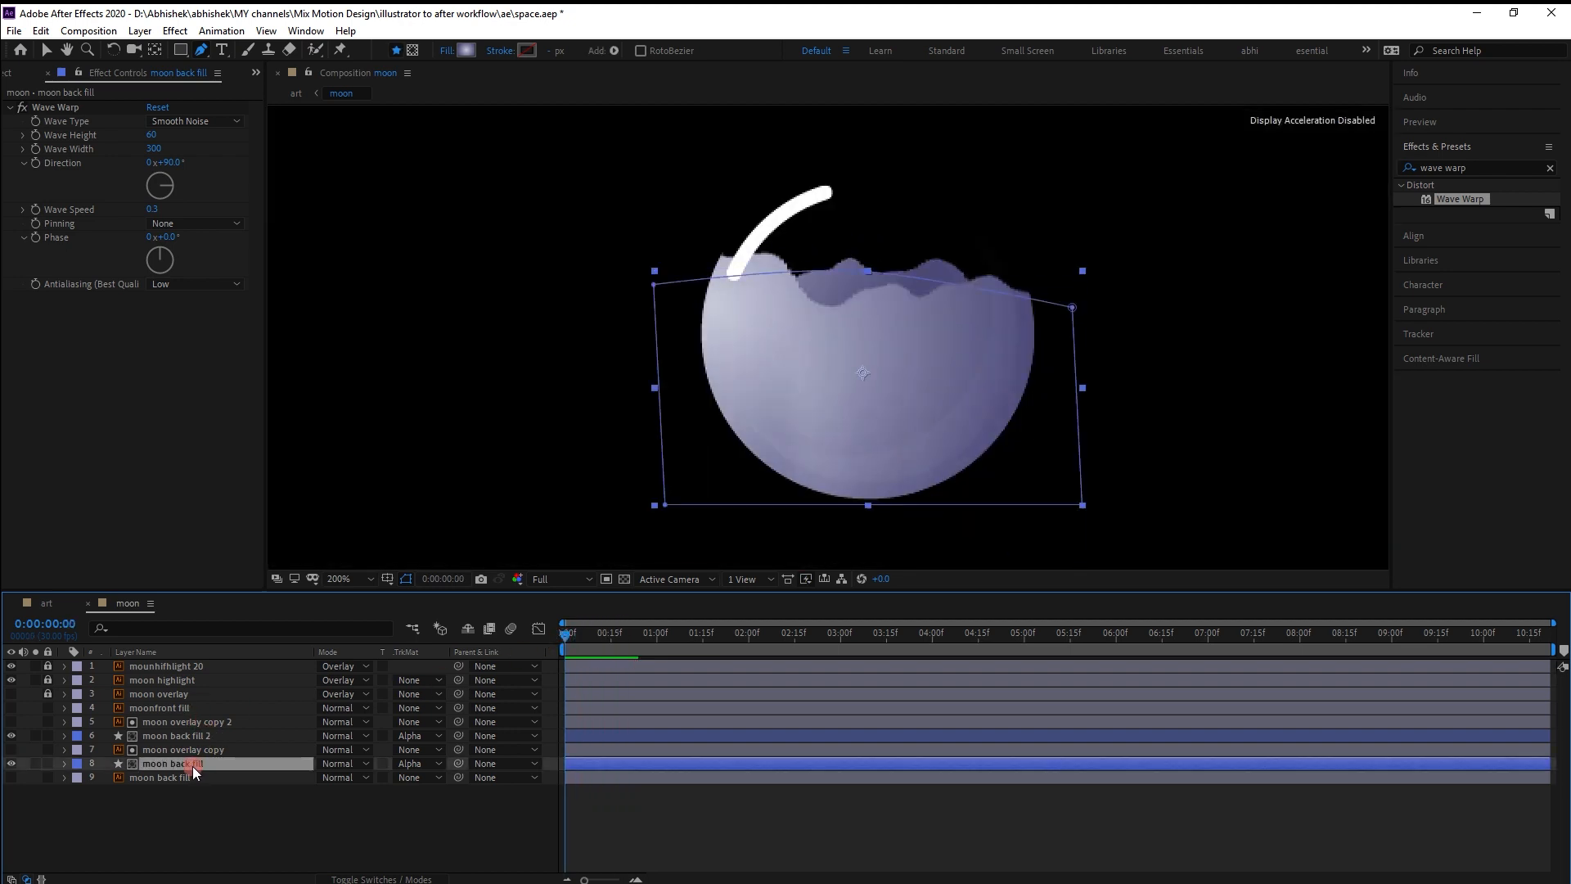
click(148, 209)
click(149, 210)
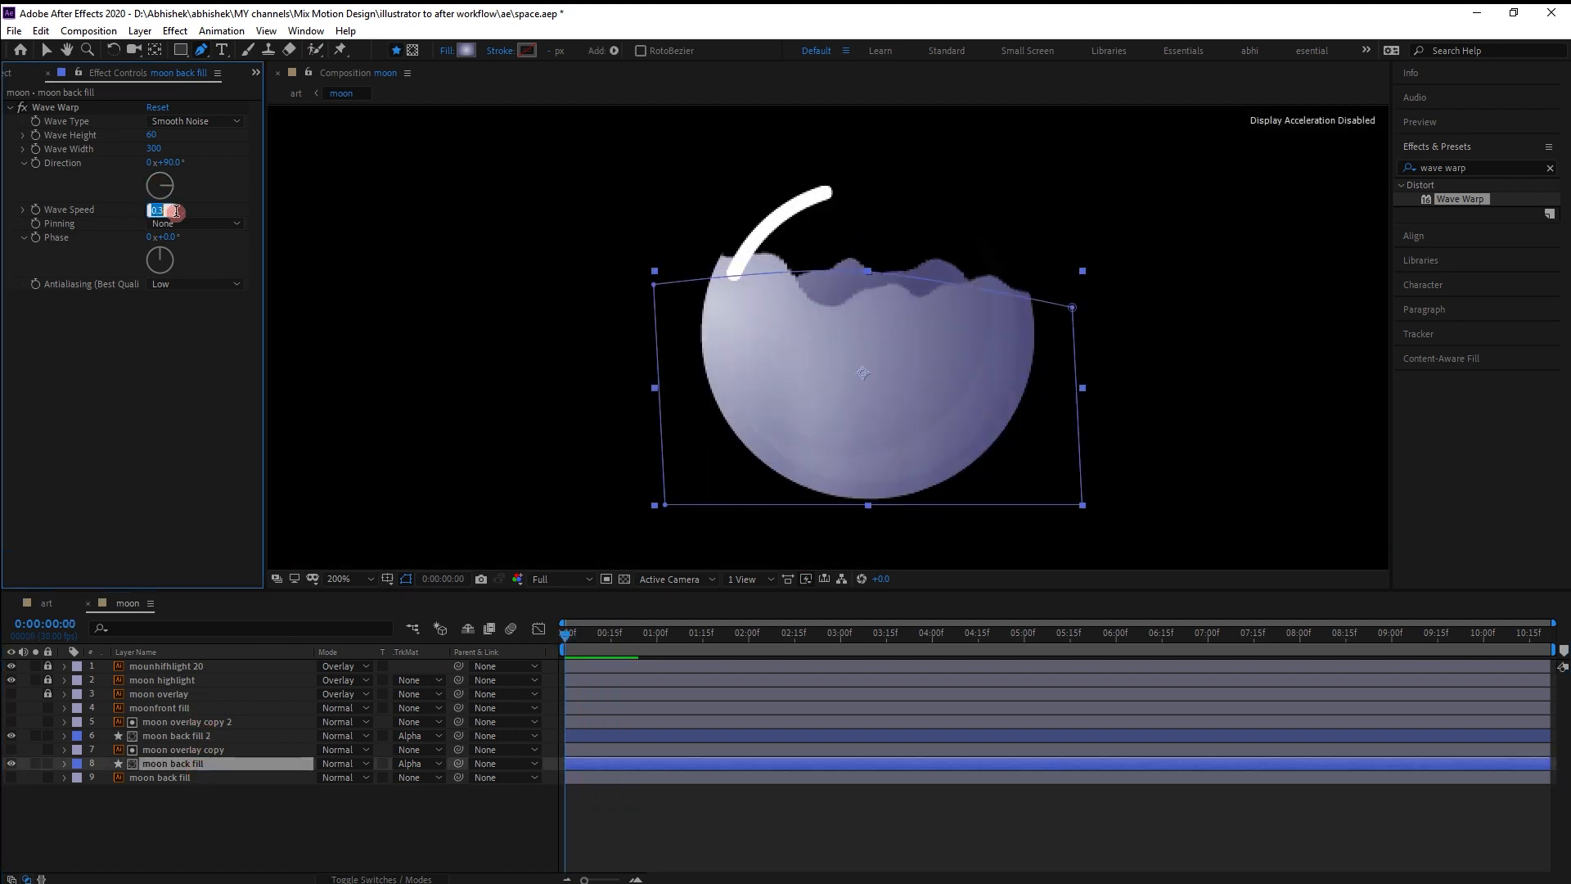
key(Return)
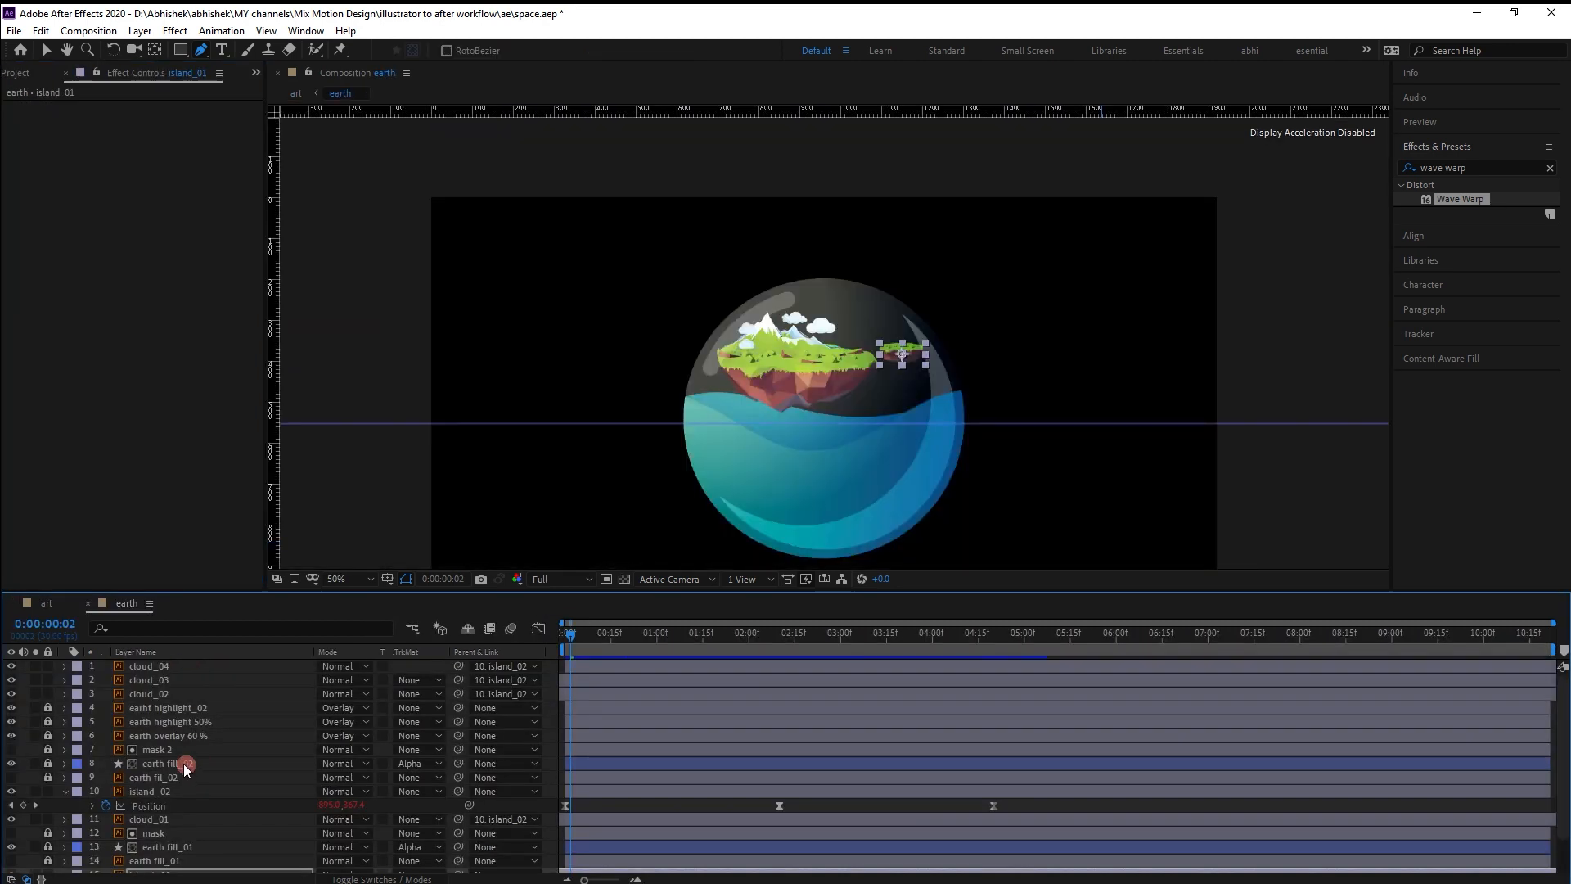
In the earth composition, set the Wave Warp speed of earth fill_02 to 0.1 and lower the wave speed of earth fill_01.
click(180, 763)
click(155, 209)
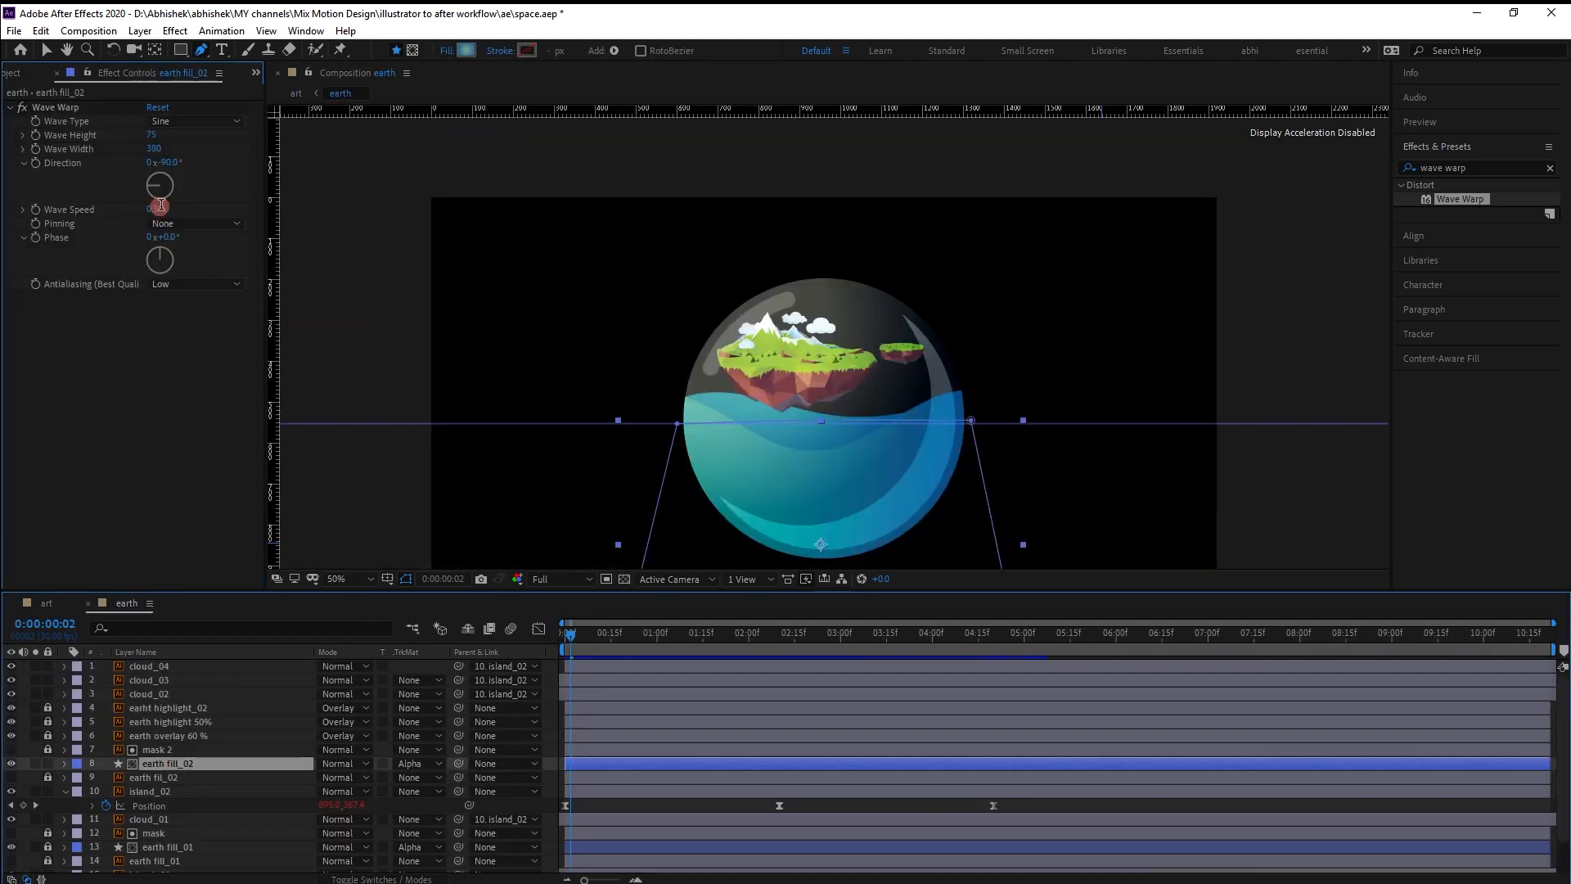
text(0.1)
key(Return)
click(179, 846)
click(155, 209)
text(0)
key(Return)
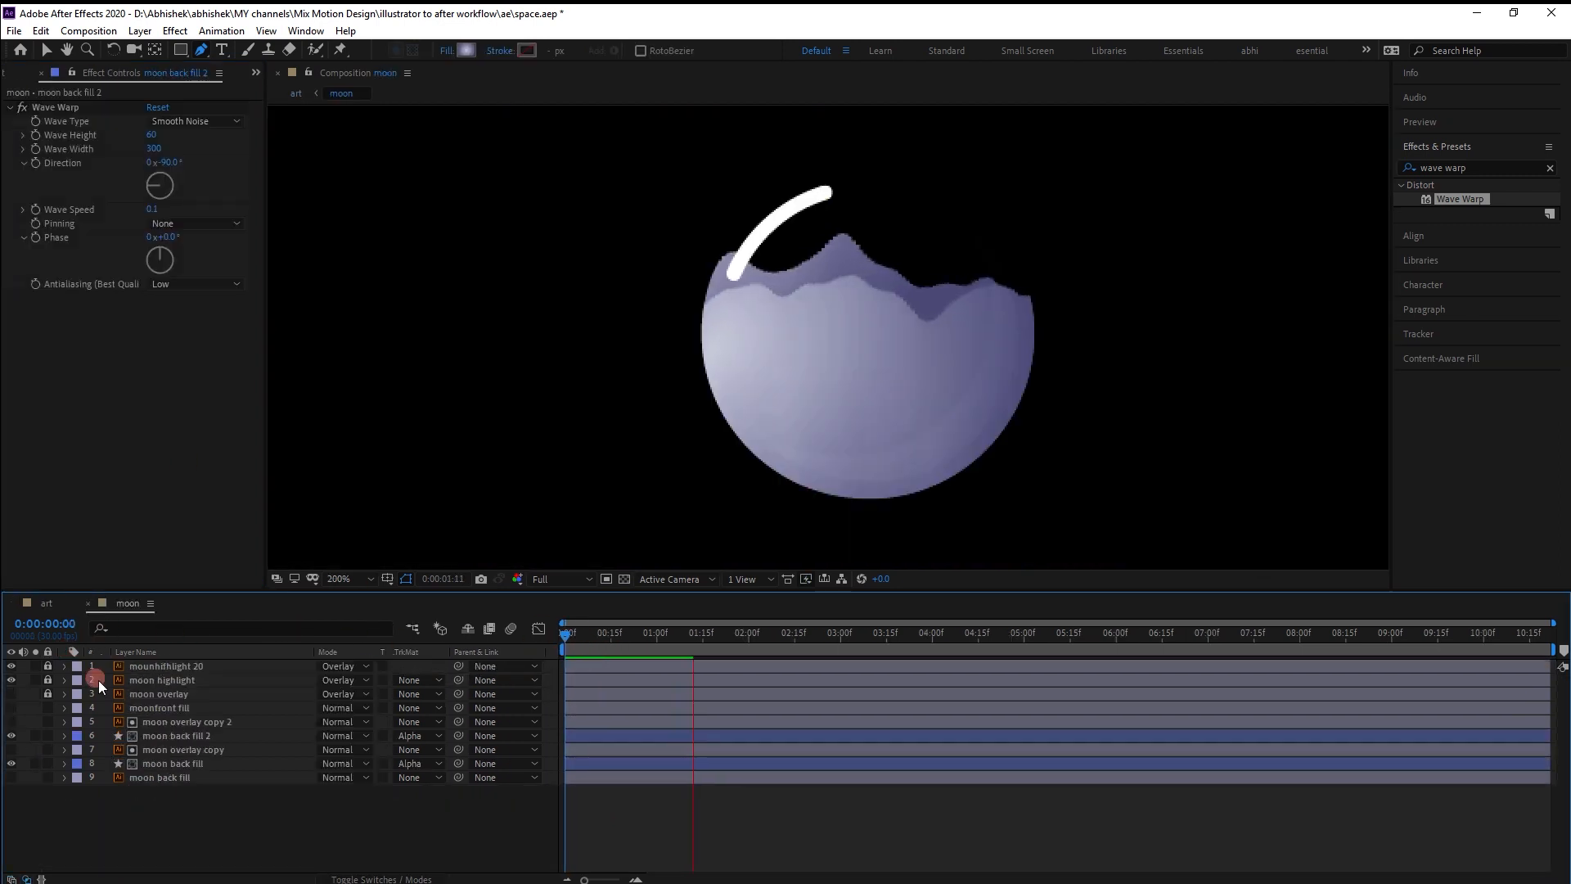
Show the moon overlay layer again and check the waving moon in the art composition.
click(140, 708)
click(12, 697)
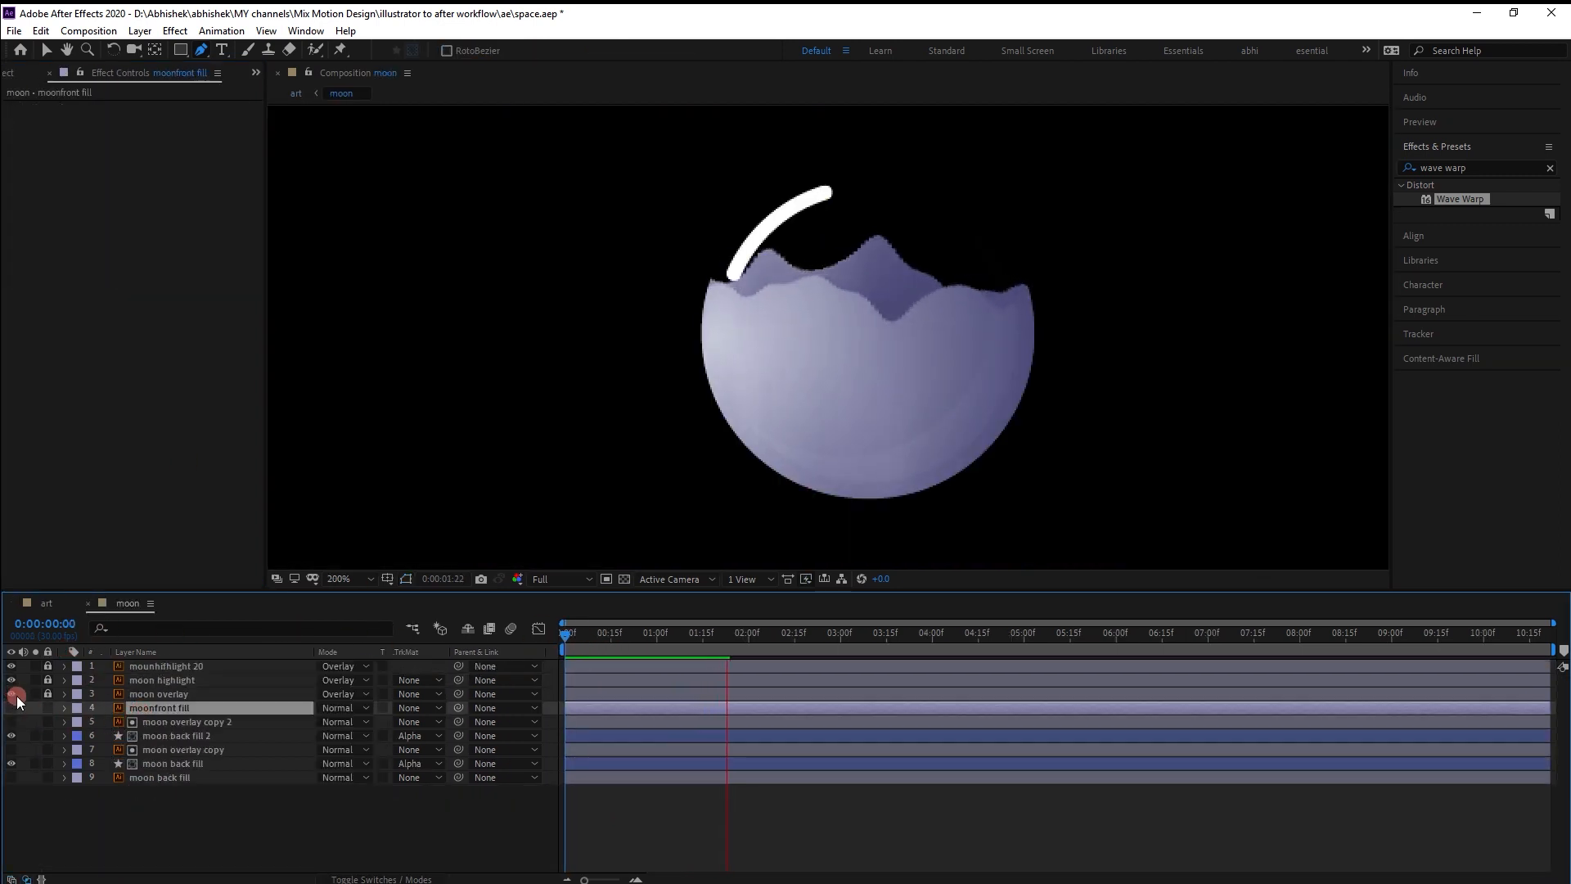
click(11, 695)
drag(660, 635, 596, 635)
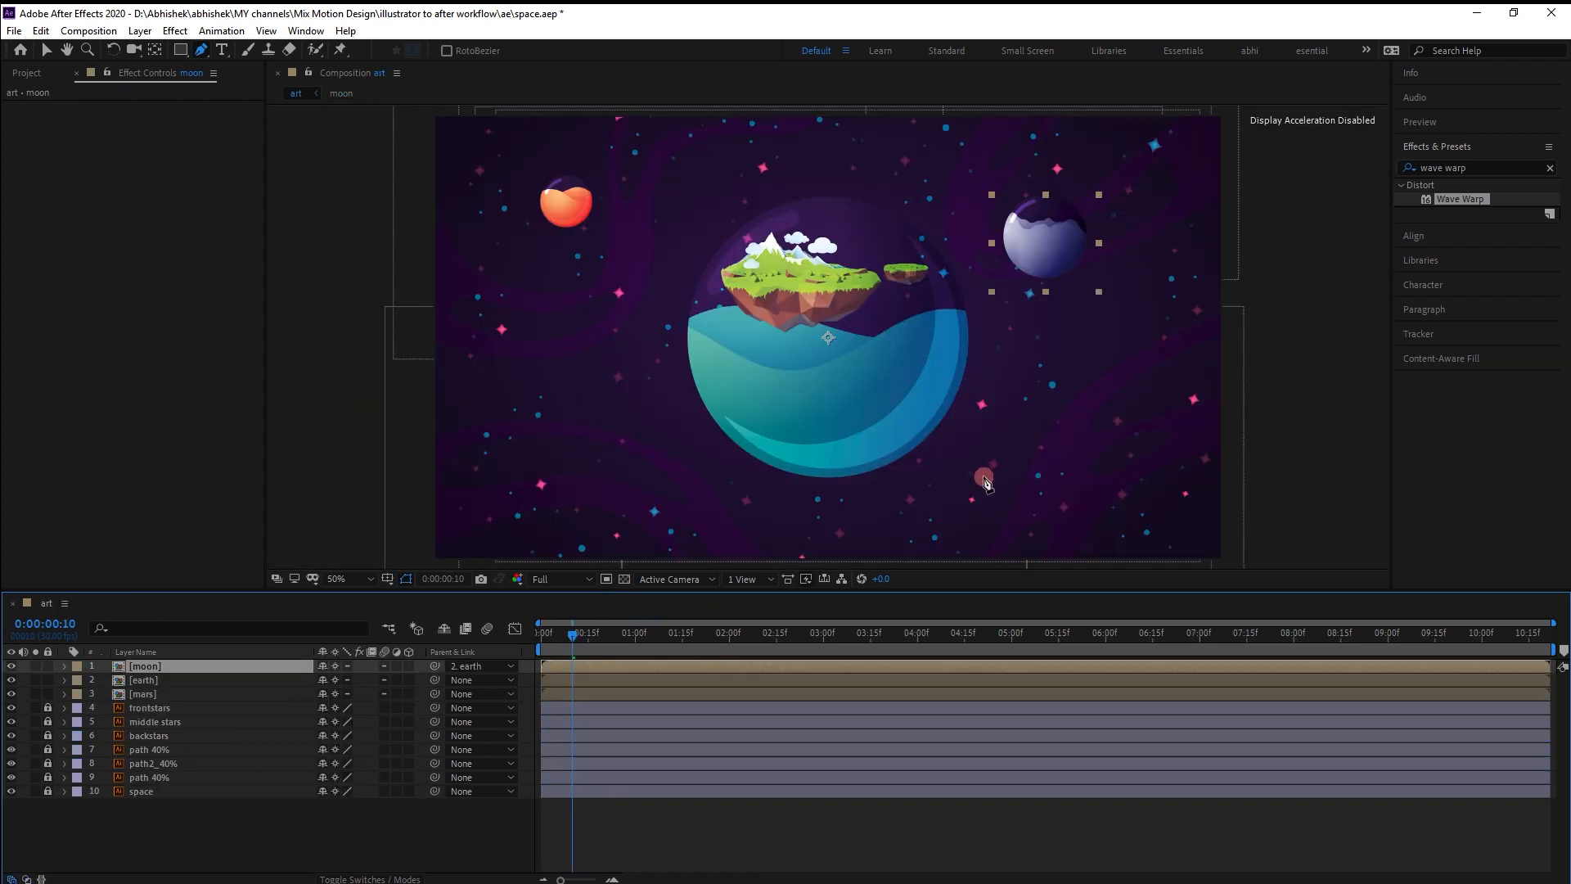
drag(557, 650, 528, 648)
key(v)
click(1295, 360)
Open the mars composition, hide the marsoverlay 50% layer and lock it together with both mars highlight layers.
click(231, 695)
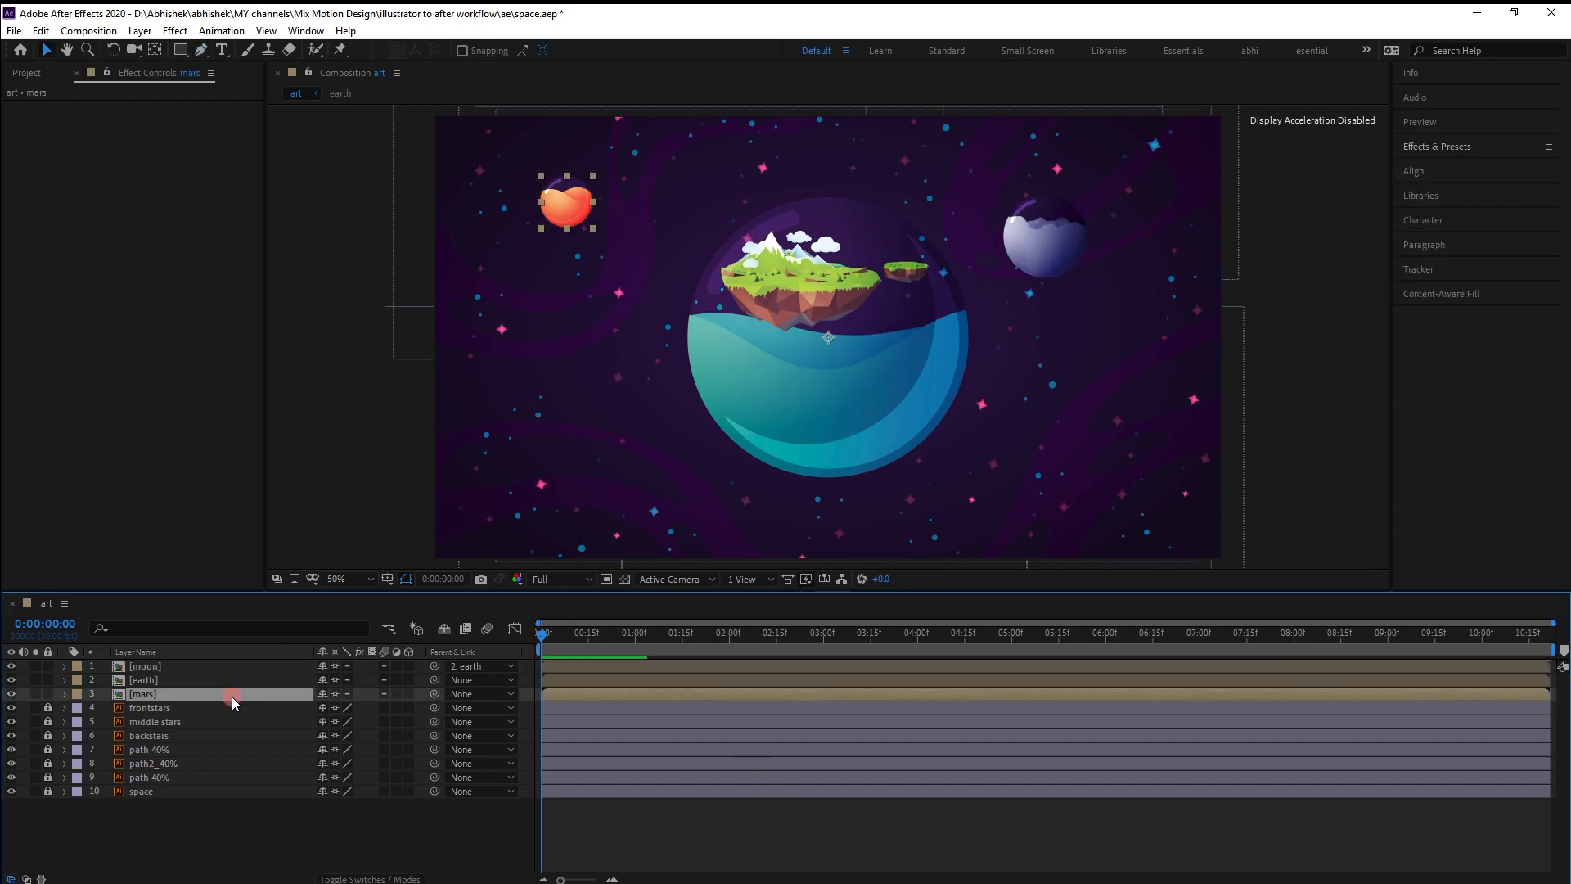
double_click(232, 694)
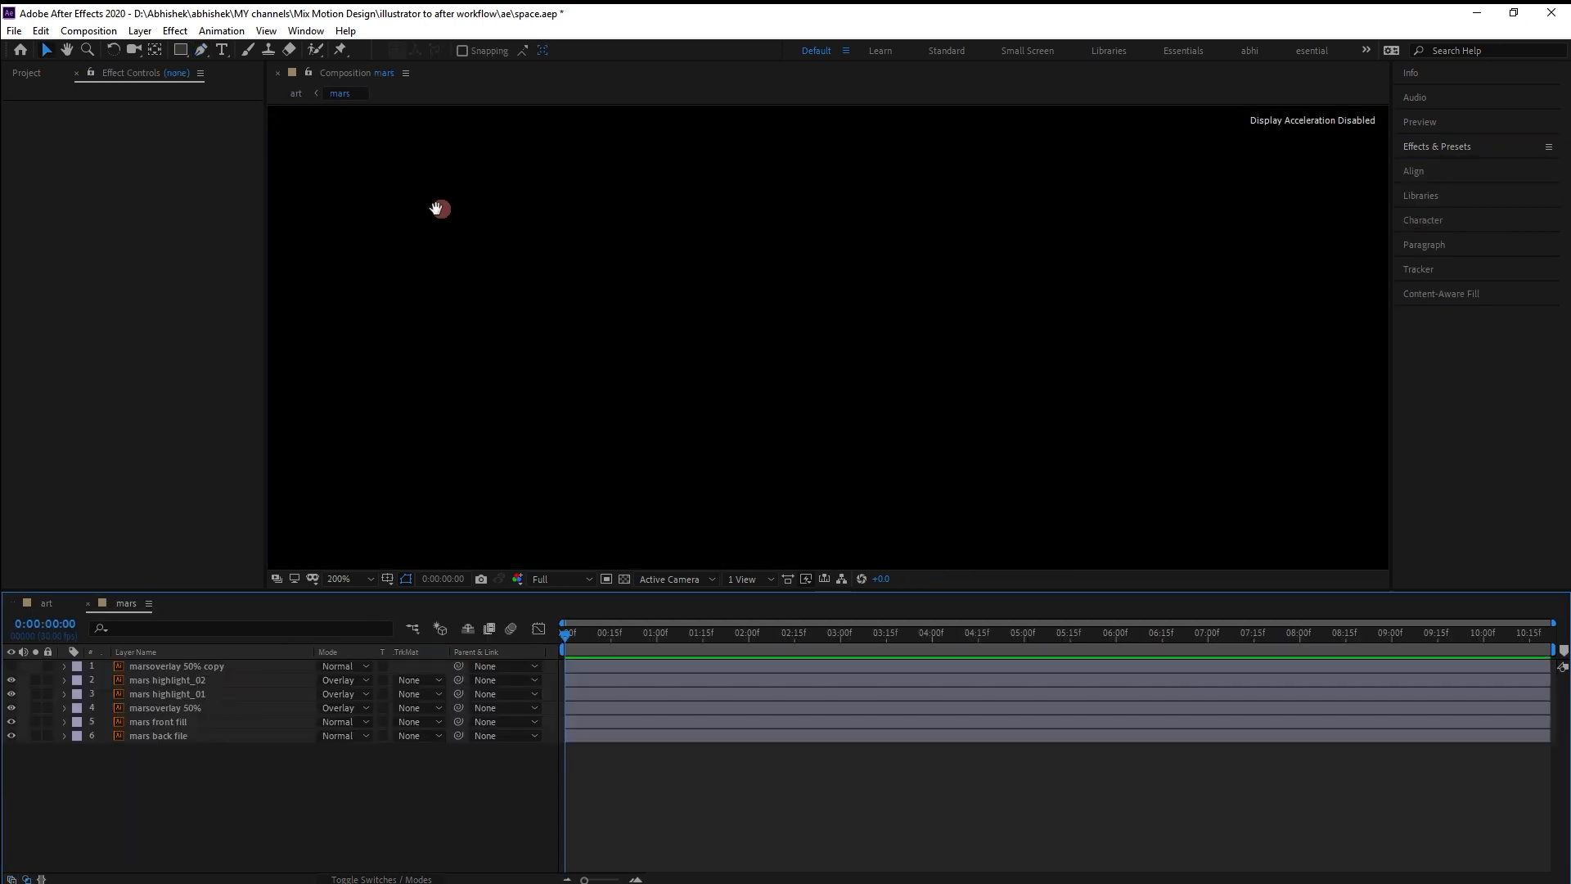
click(10, 708)
click(95, 795)
Draw a rectangle shape in the empty area to the right of the mars planet.
click(181, 50)
click(231, 67)
drag(731, 267, 990, 440)
Give the rectangle an orange-to-red gradient fill matching mars, with the gradient starting near its upper-left corner.
click(464, 51)
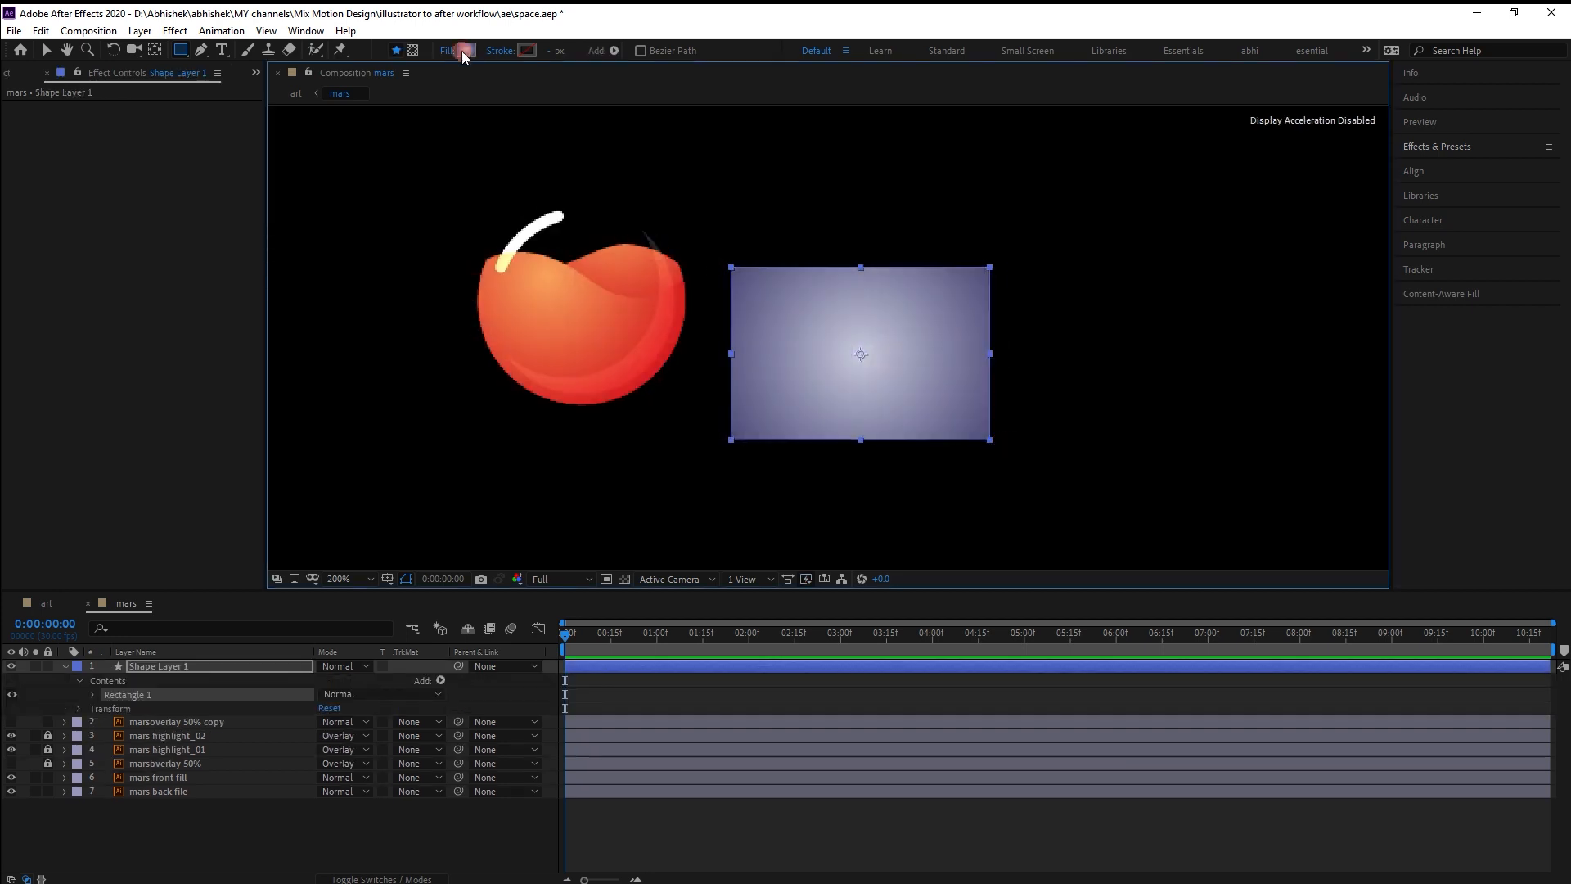
click(398, 576)
click(538, 288)
click(364, 529)
click(420, 468)
drag(859, 354, 749, 293)
Place the gradient rectangle over the mars planet and rename its shape layer mars back fill.
drag(929, 324, 653, 311)
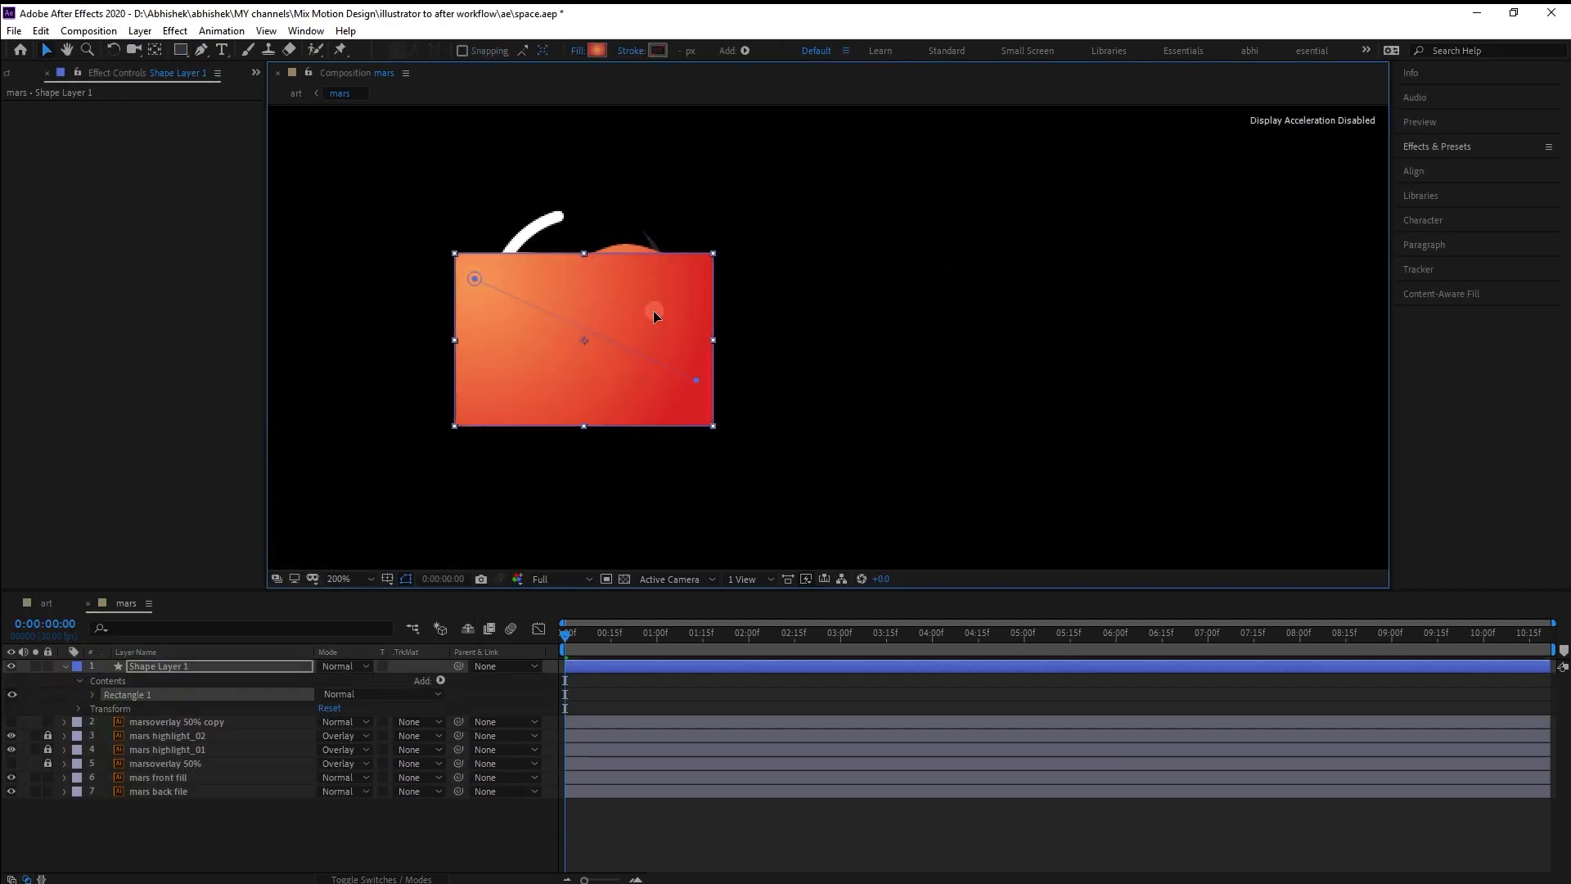
click(197, 667)
key(Return)
text(mars fill)
key(BackSpace)
key(BackSpace)
key(BackSpace)
key(BackSpace)
text(back fill)
key(Return)
Put the mars back fill shape lowest in the stack, show marsoverlay 50% copy directly above it and use that layer as its track matte.
drag(205, 667, 184, 742)
click(11, 666)
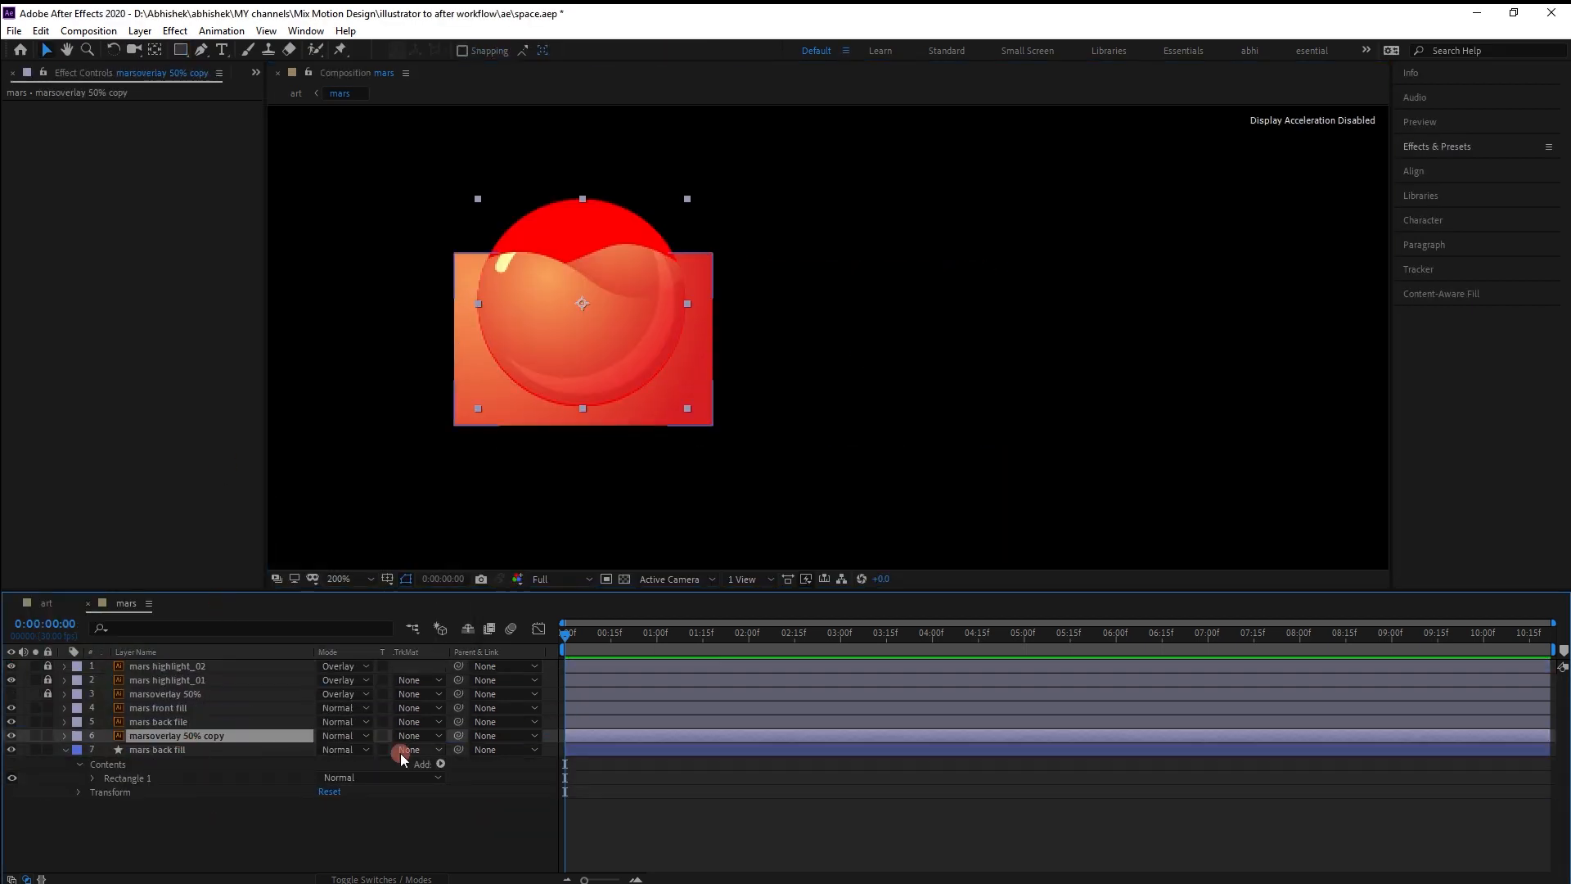
click(413, 749)
click(208, 724)
click(194, 708)
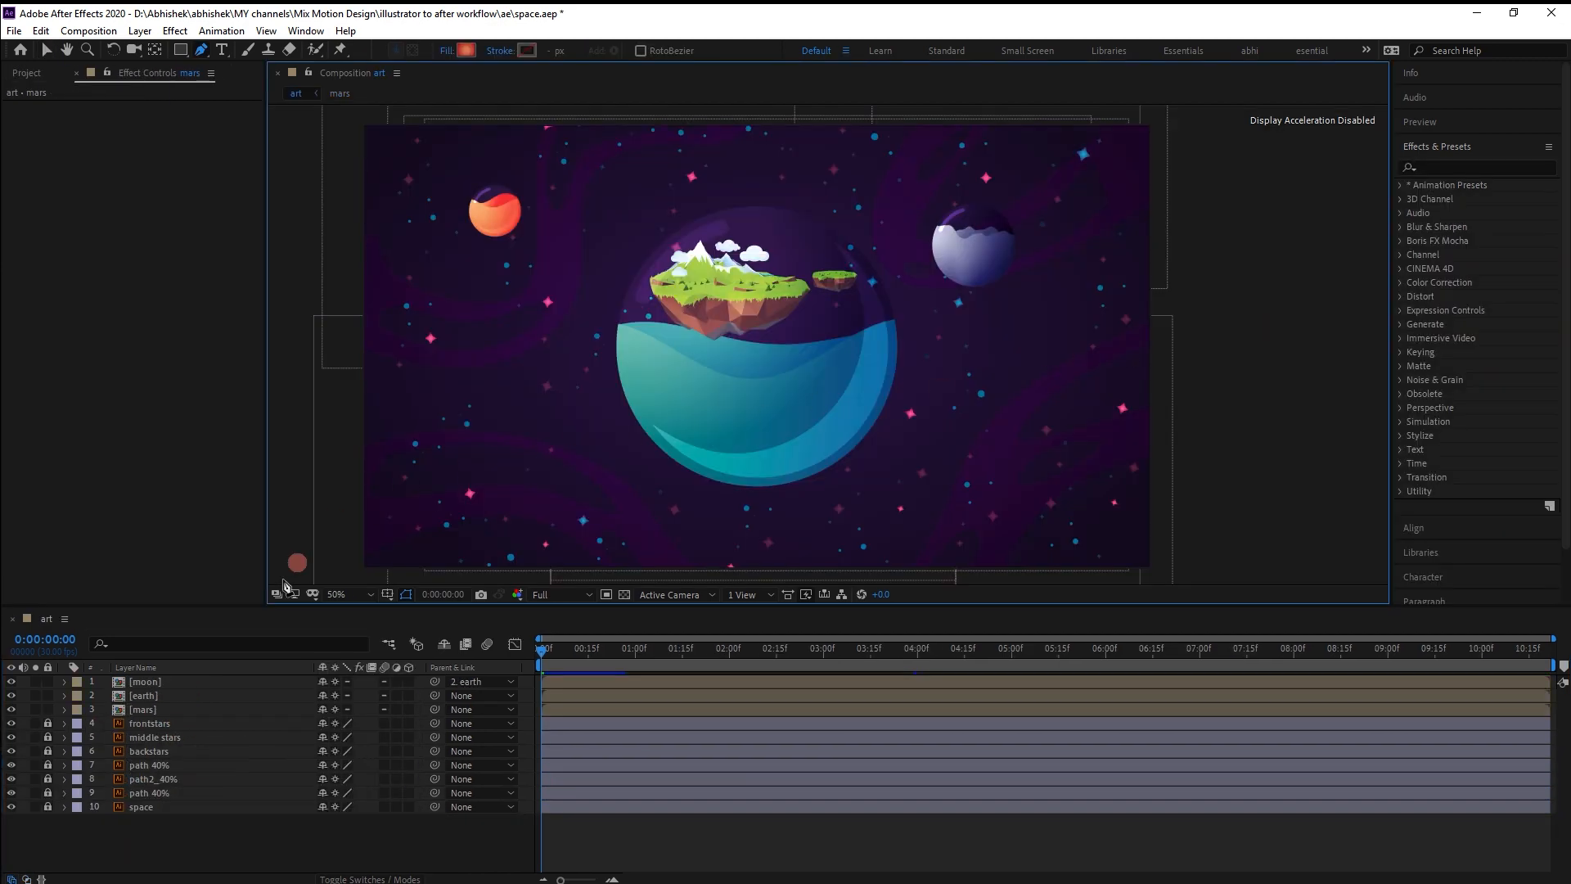
Keyframe the moon's position in the art composition at 0:00 and 4:00, moving it down beside the earth's right edge at 4:00.
click(231, 682)
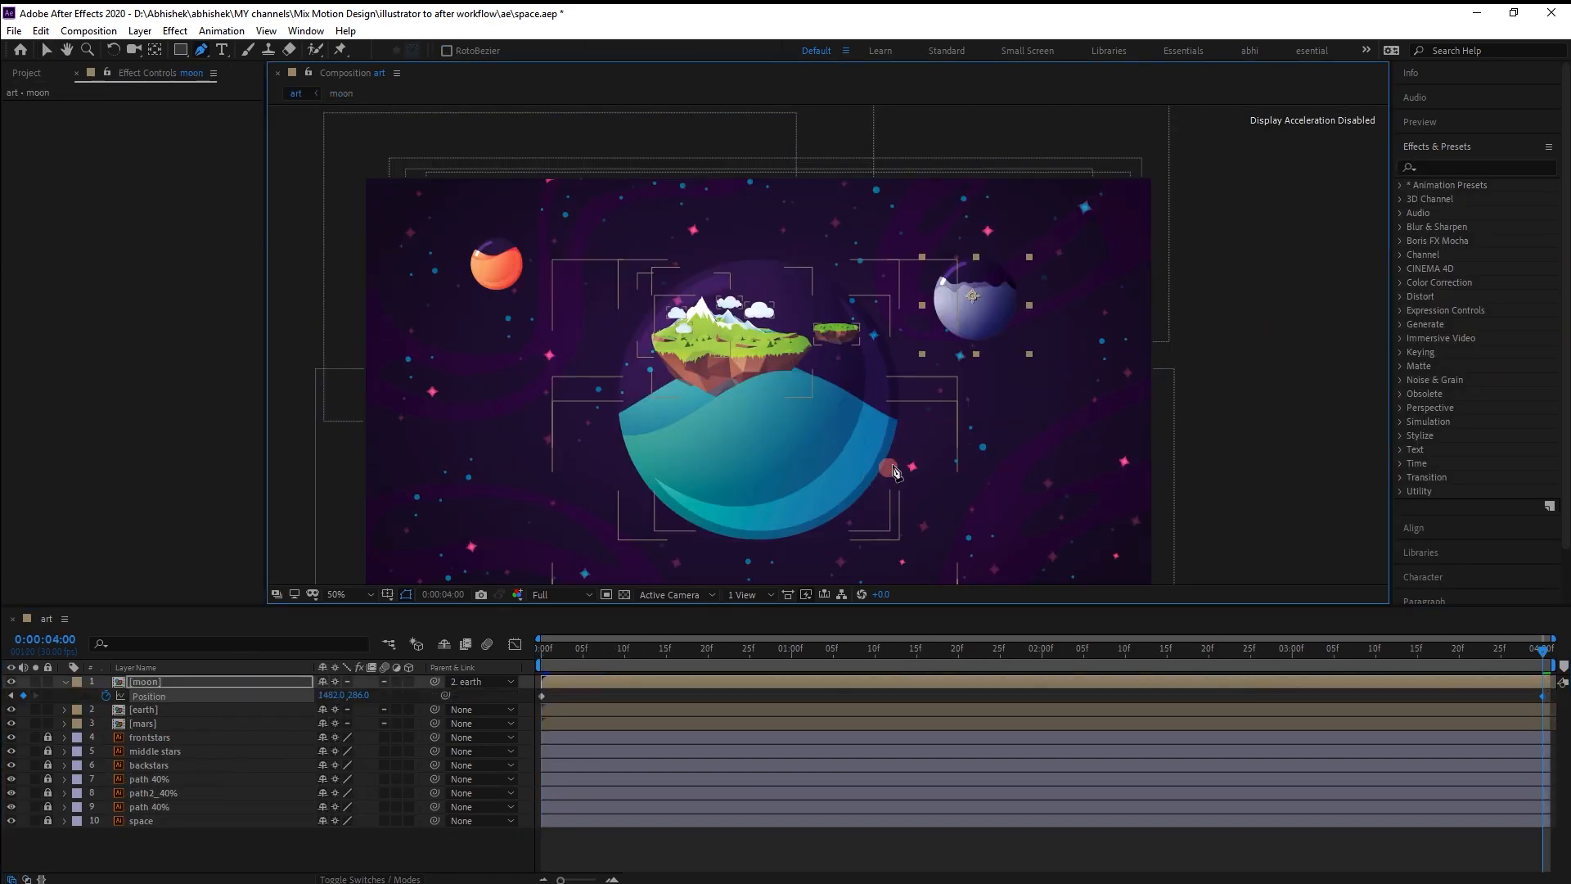
key(v)
drag(999, 317, 956, 390)
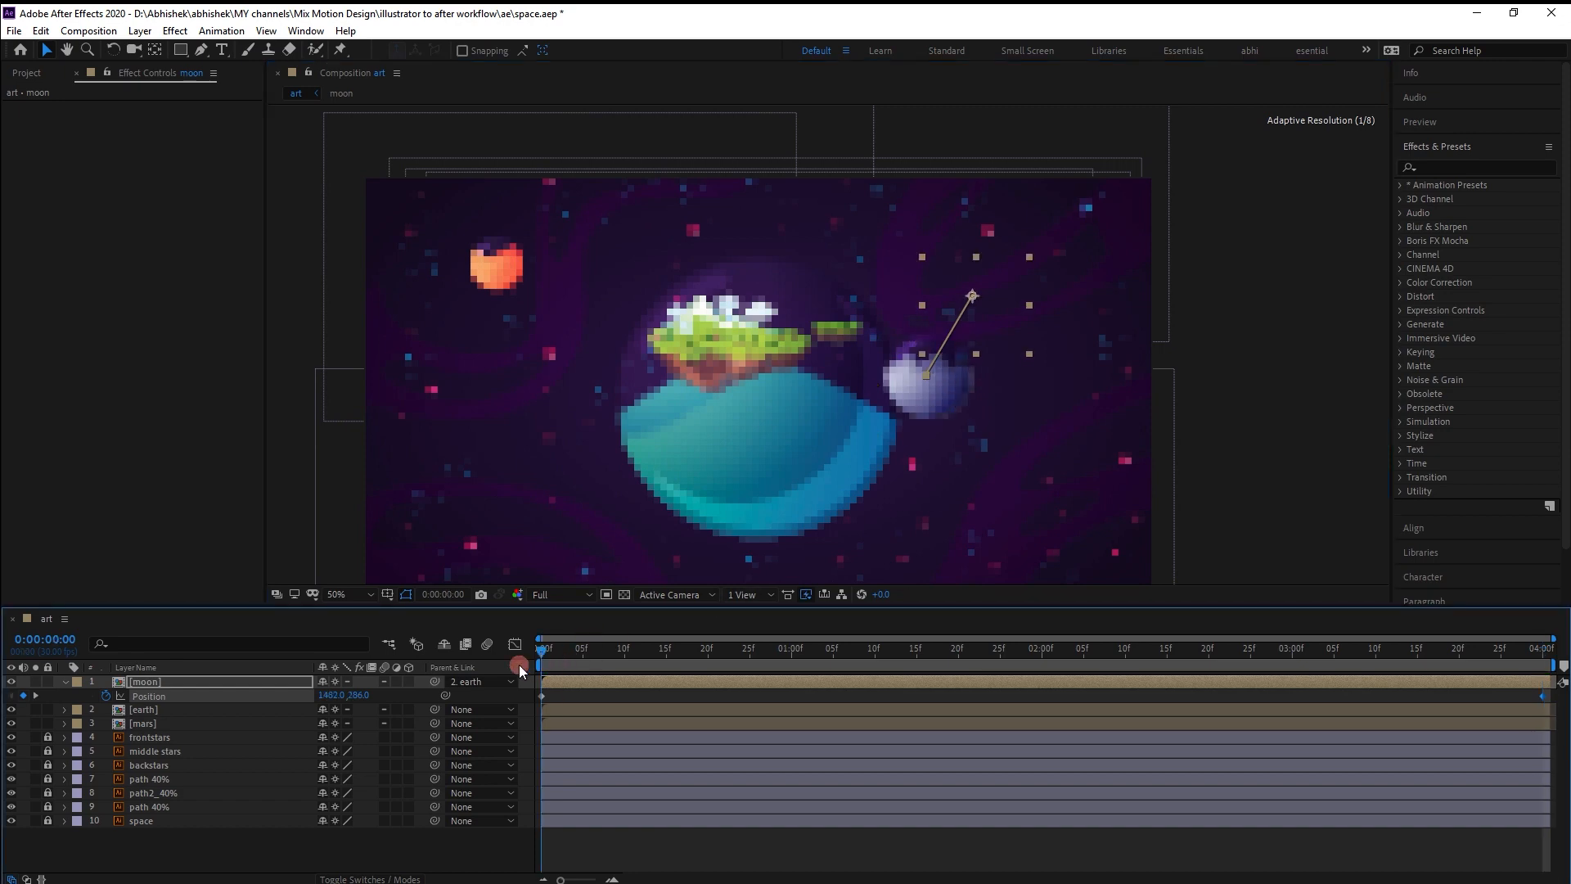
At 0:00, move the moon to about 1296, 228 above the earth's right side and bend its motion path outward.
key(Home)
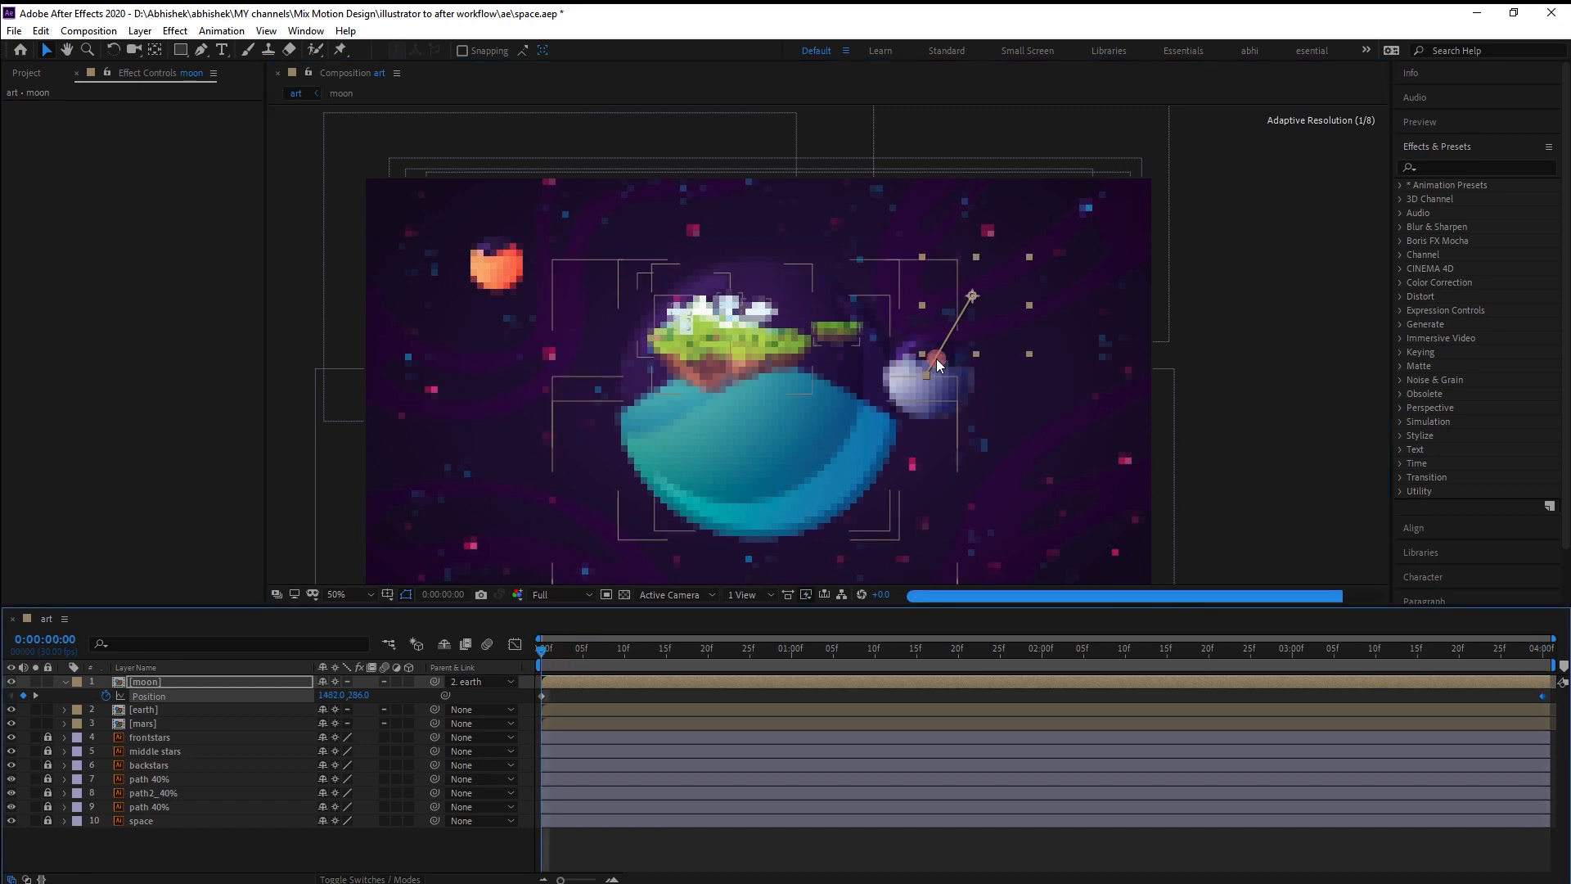
mouse_move(981, 312)
mouse_down()
mouse_move(907, 296)
mouse_move(938, 348)
mouse_move(974, 309)
mouse_move(995, 311)
mouse_up()
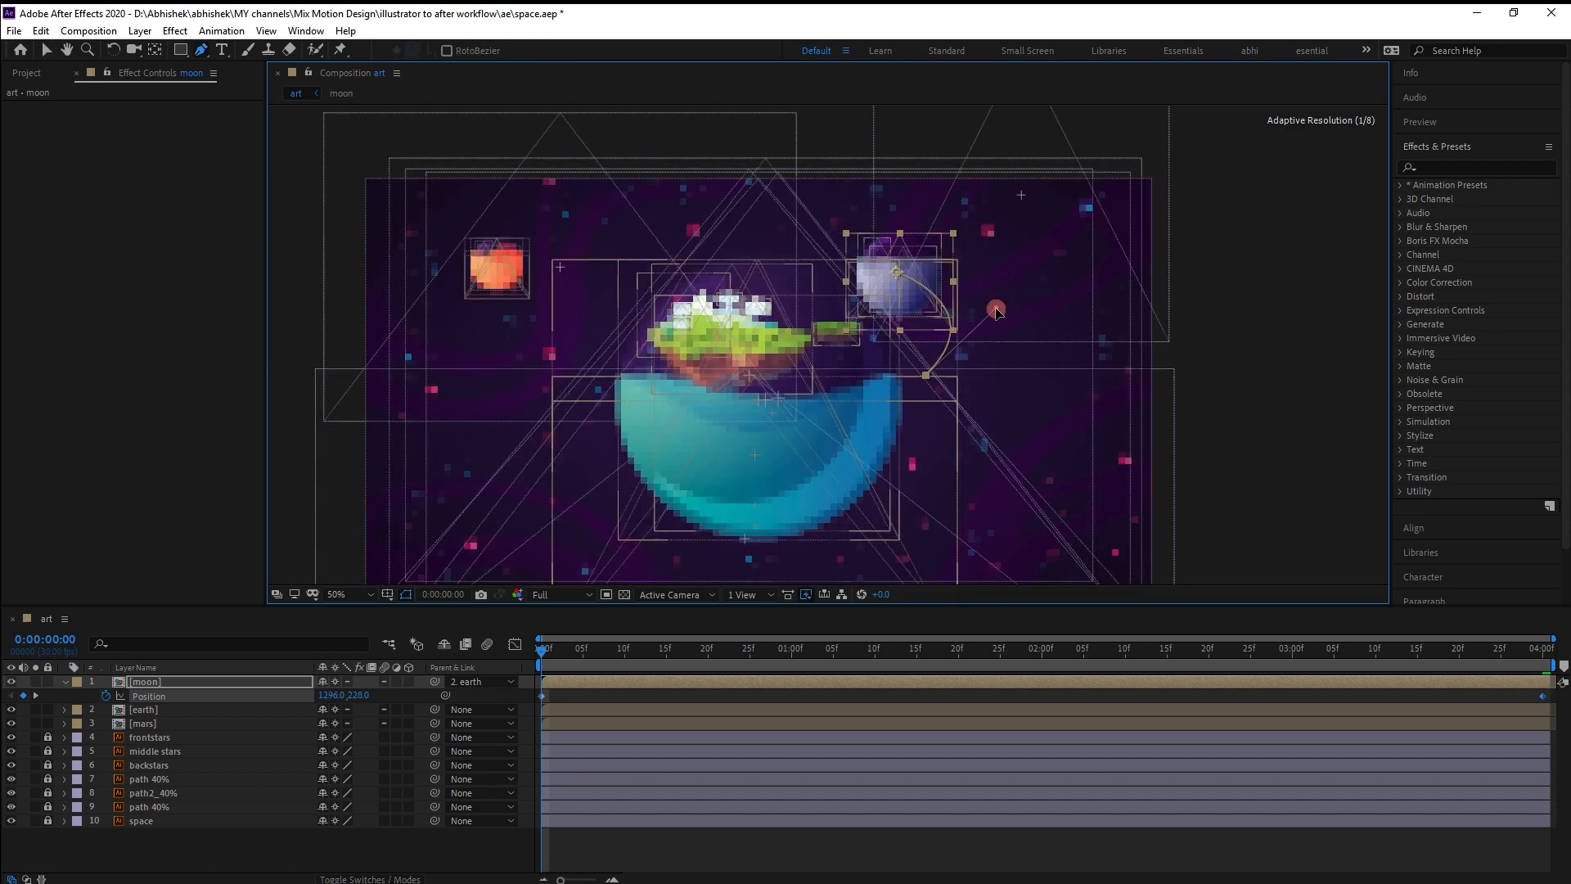
drag(898, 272, 924, 272)
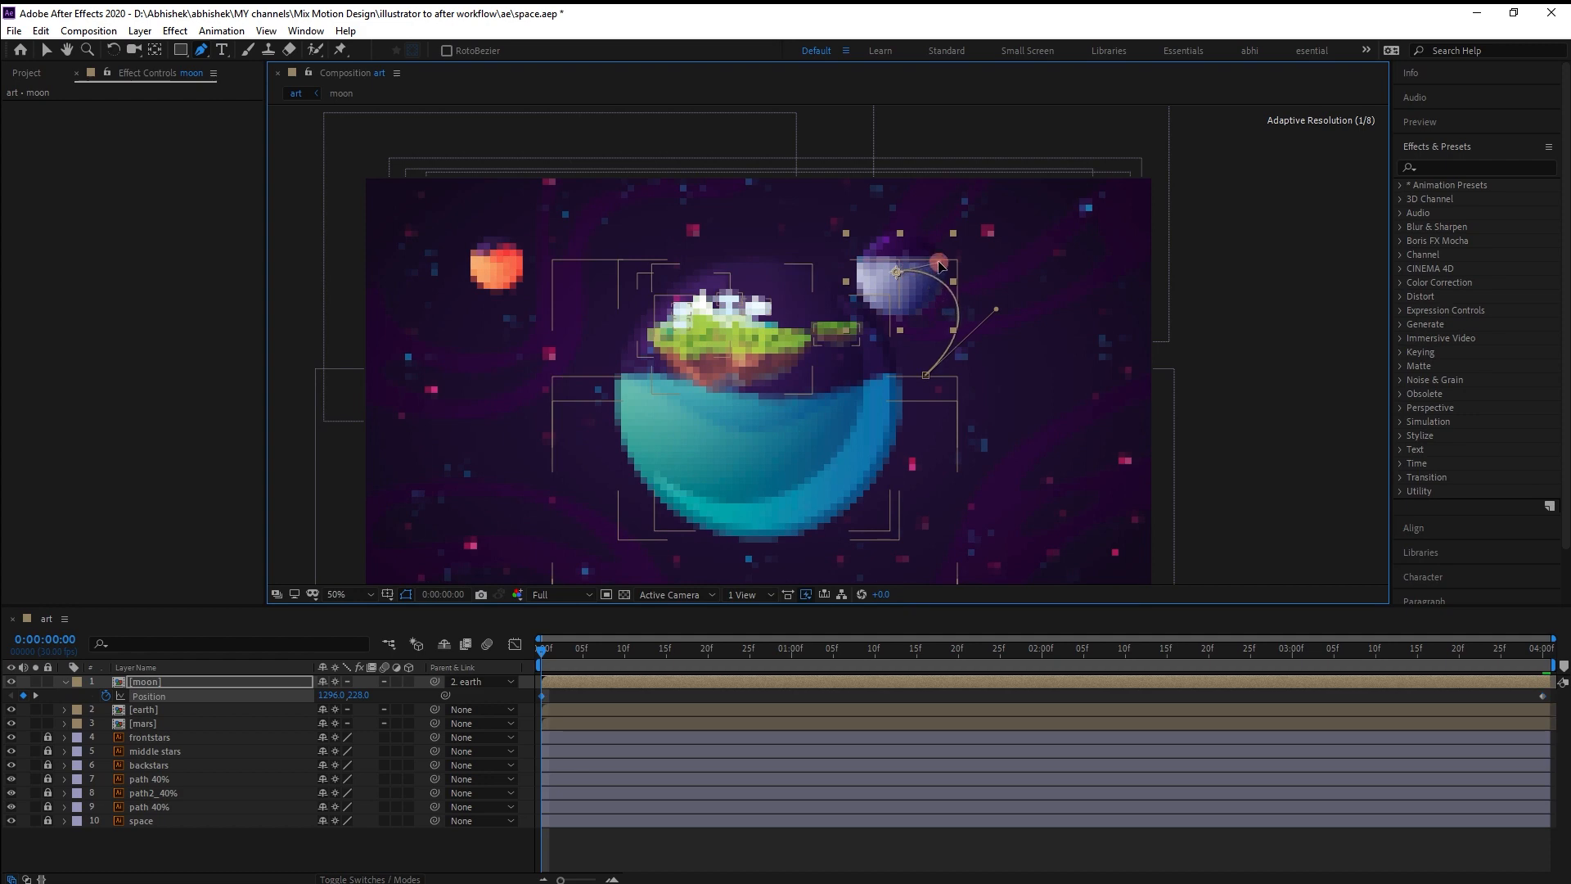
Solo the moon and earth layers and preview the moon's curved motion.
click(568, 693)
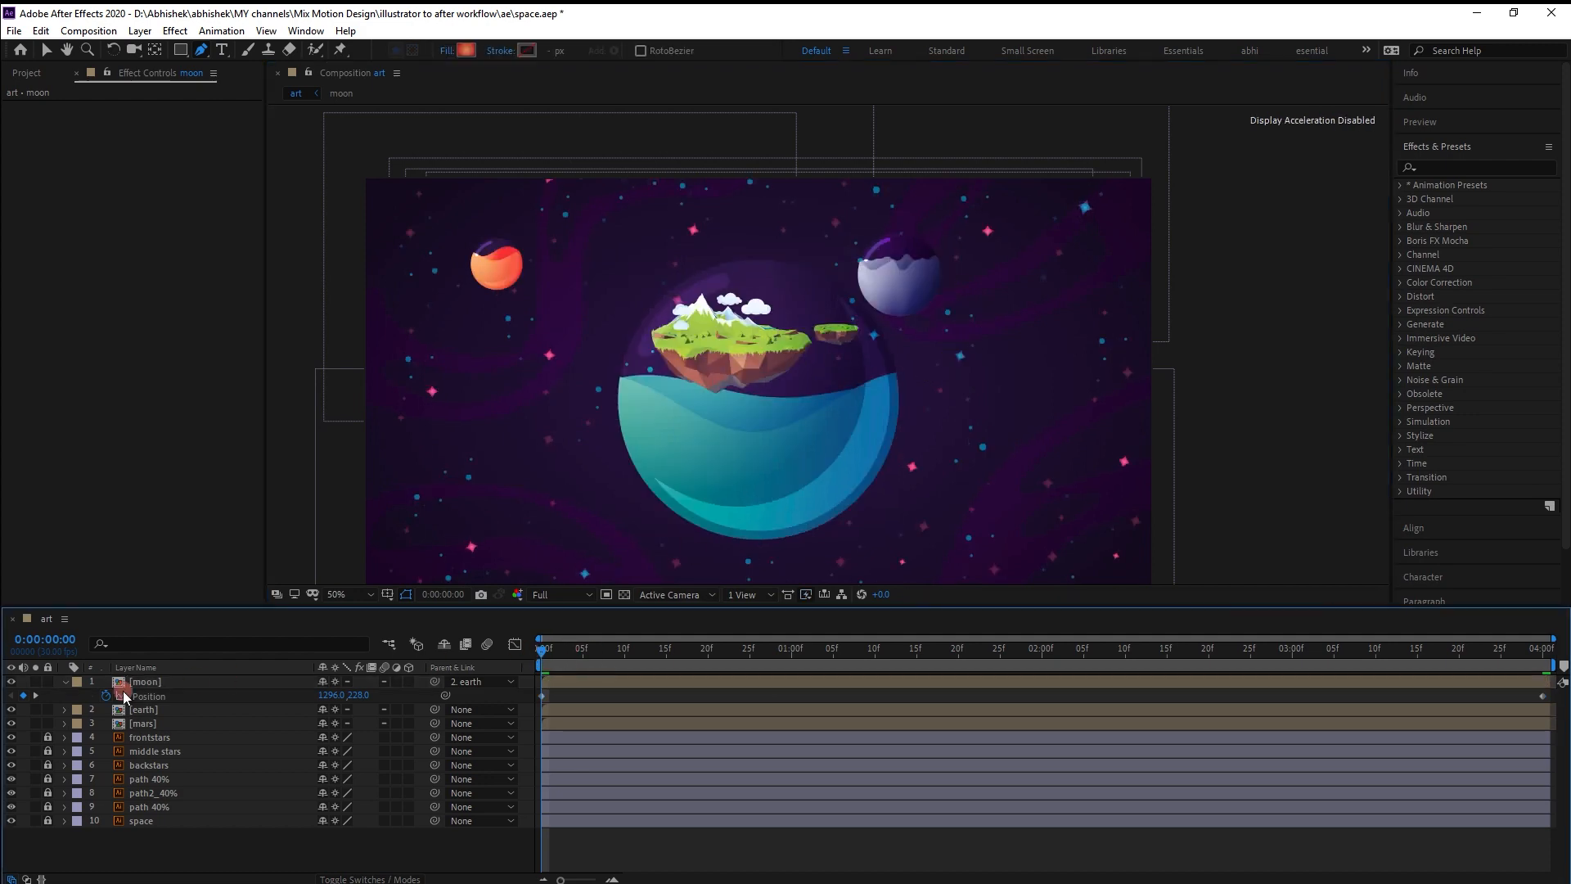
drag(38, 709, 36, 681)
key(space)
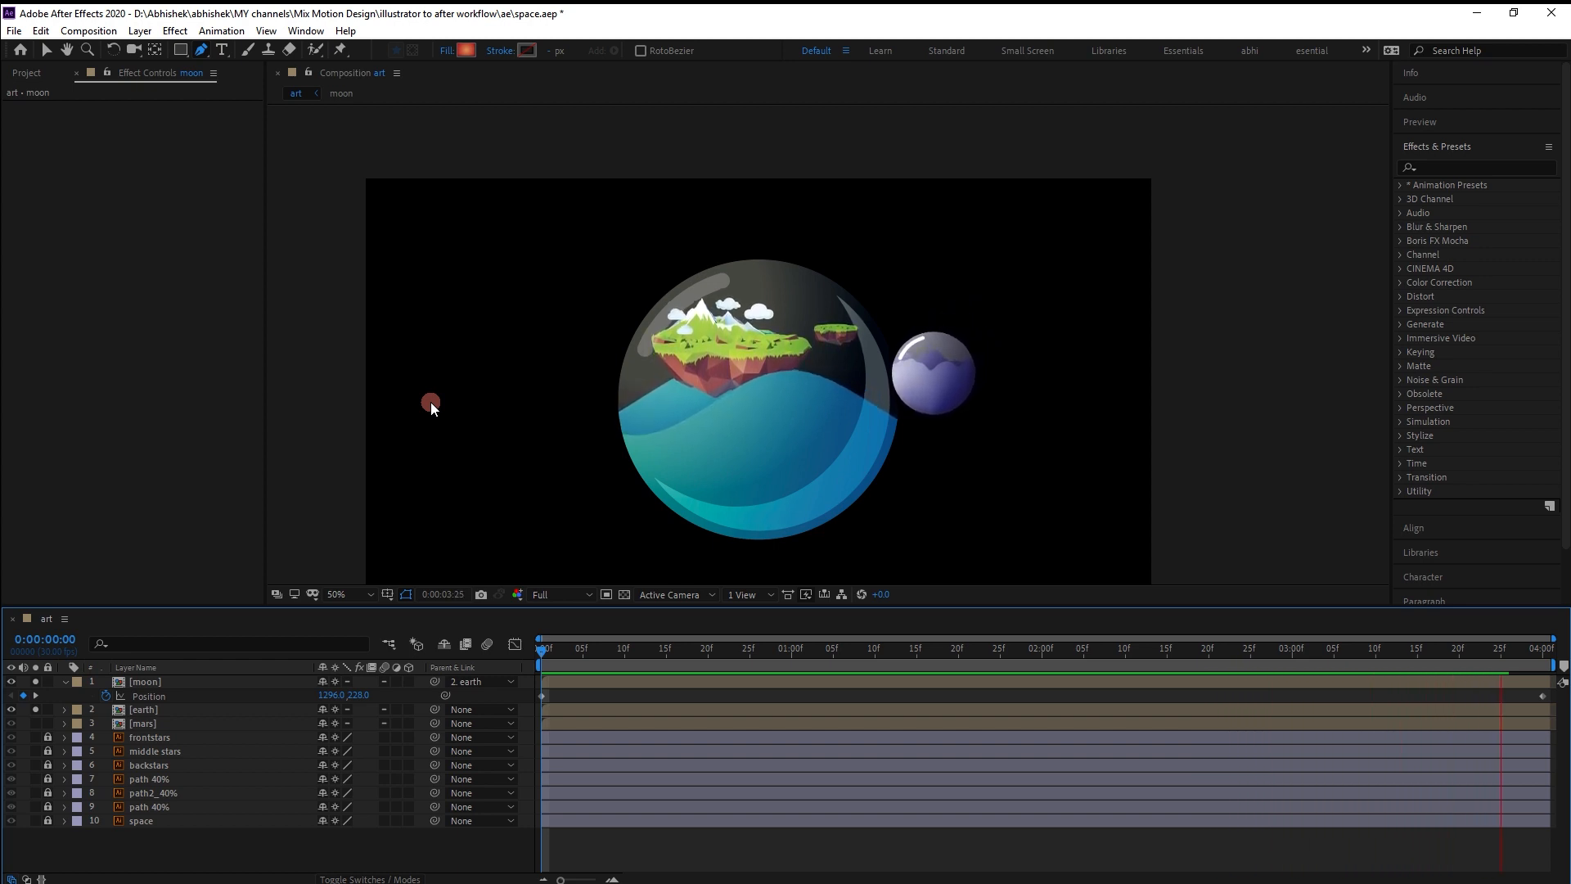
Move the moon's 0:00 position to 1396, 254, adjust both path handles into a rounder arc around the earth, and preview it.
click(671, 684)
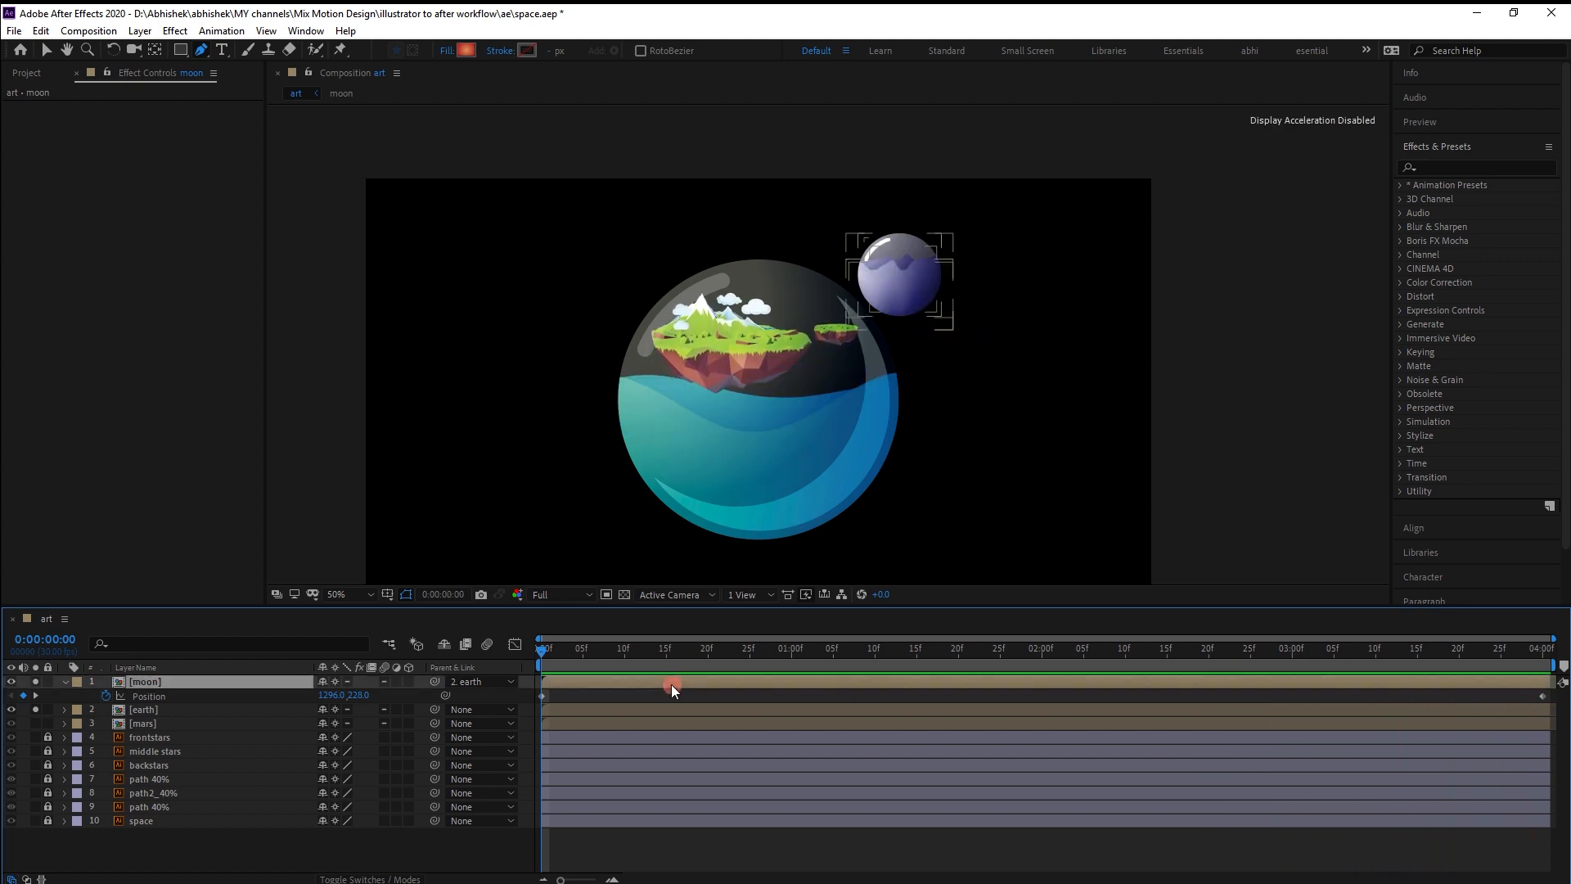
click(854, 286)
key(v)
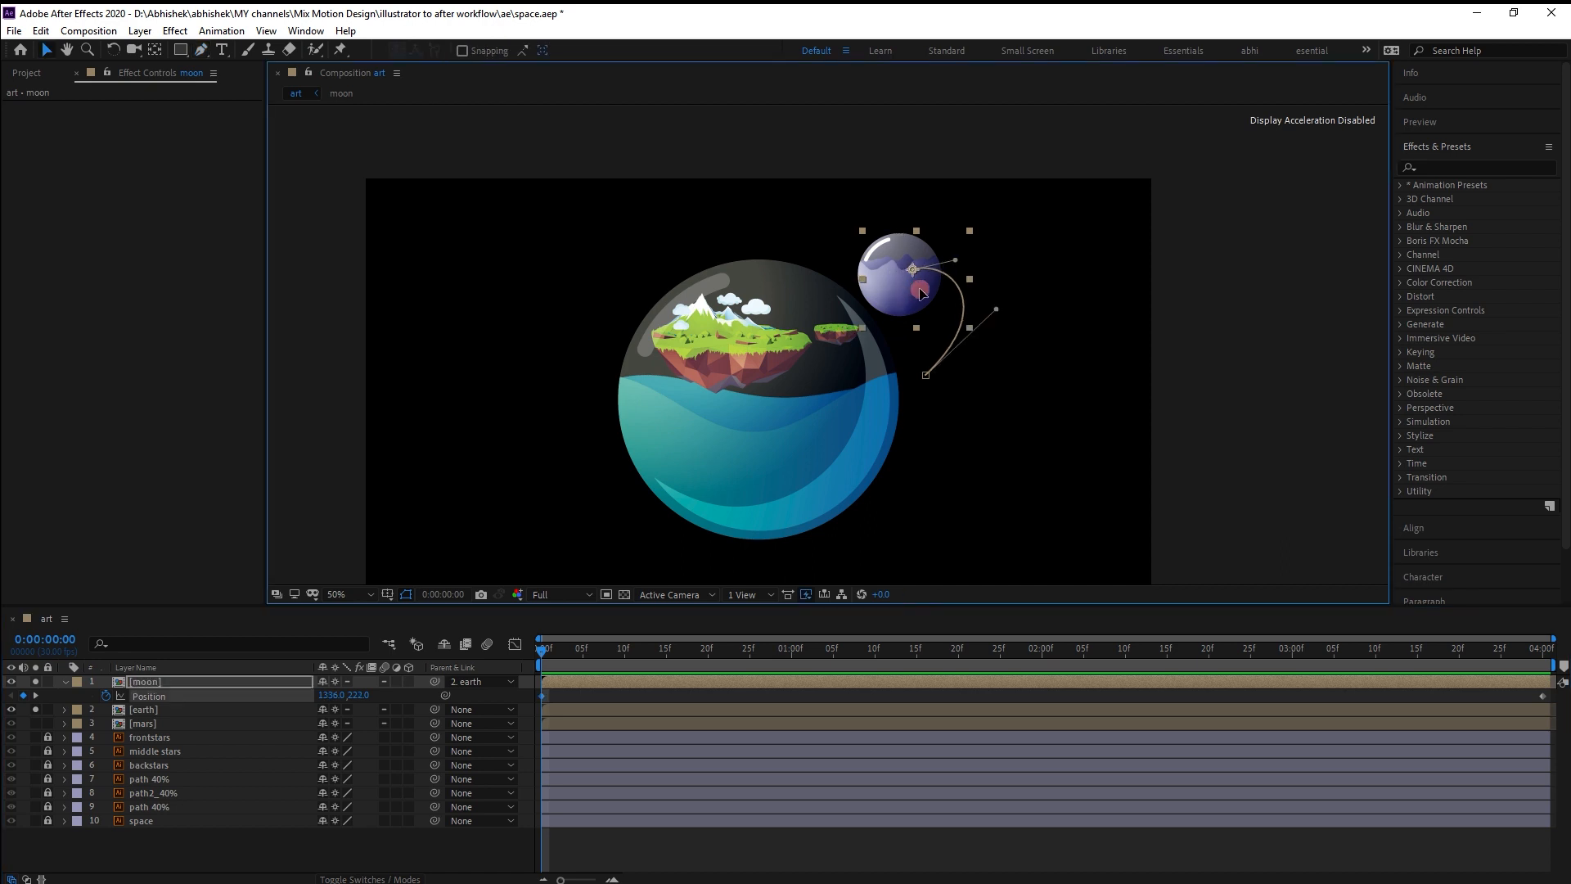
drag(897, 296, 940, 306)
drag(995, 308, 984, 353)
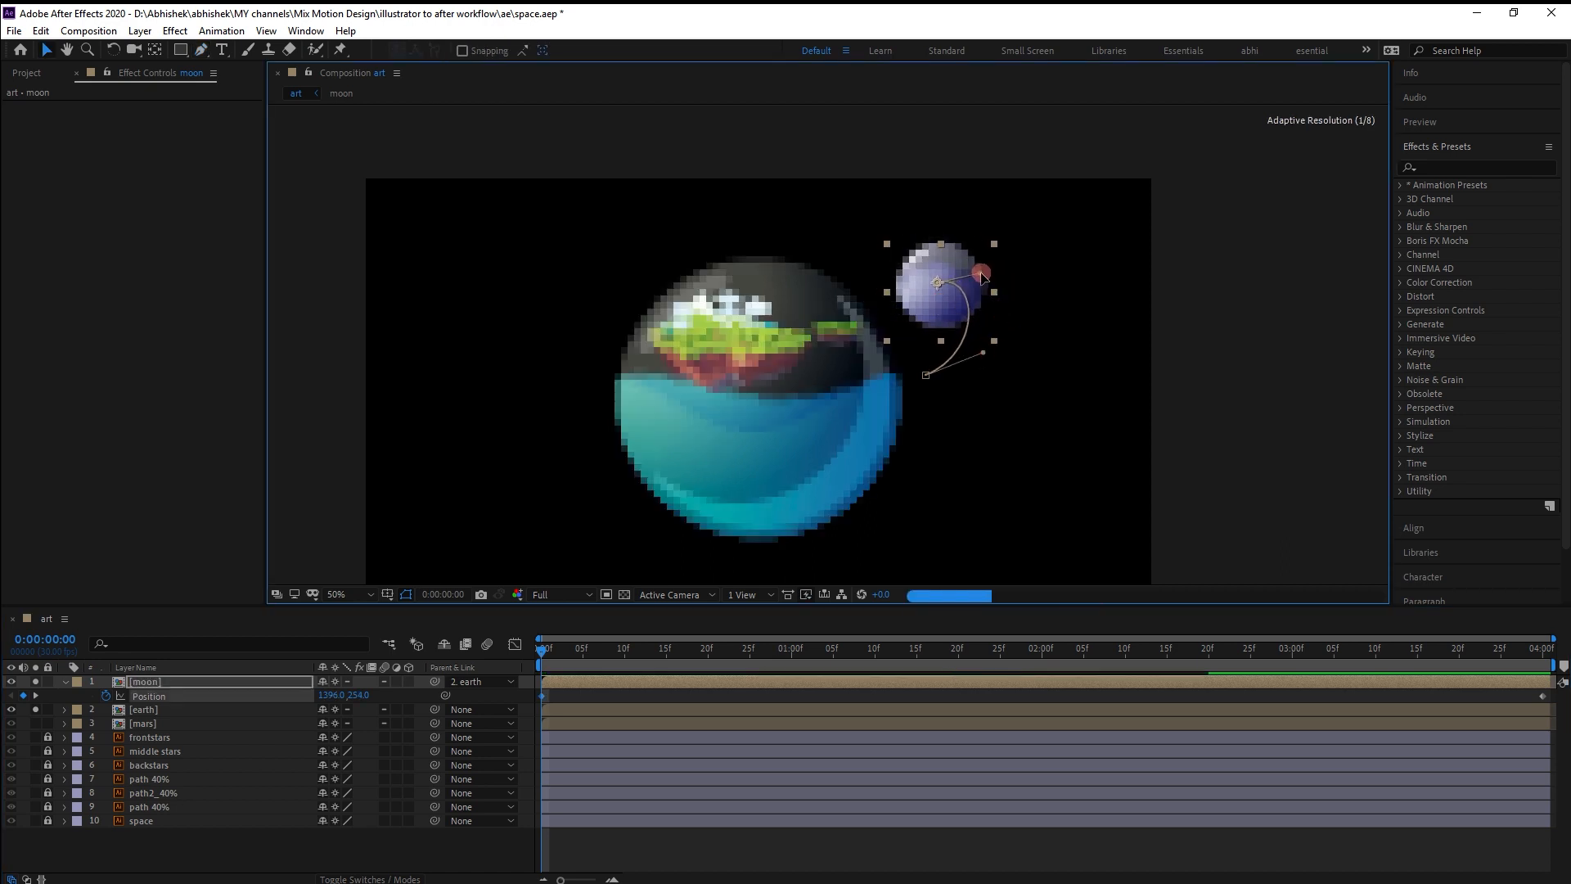
drag(980, 271, 982, 289)
drag(985, 360, 976, 352)
click(602, 694)
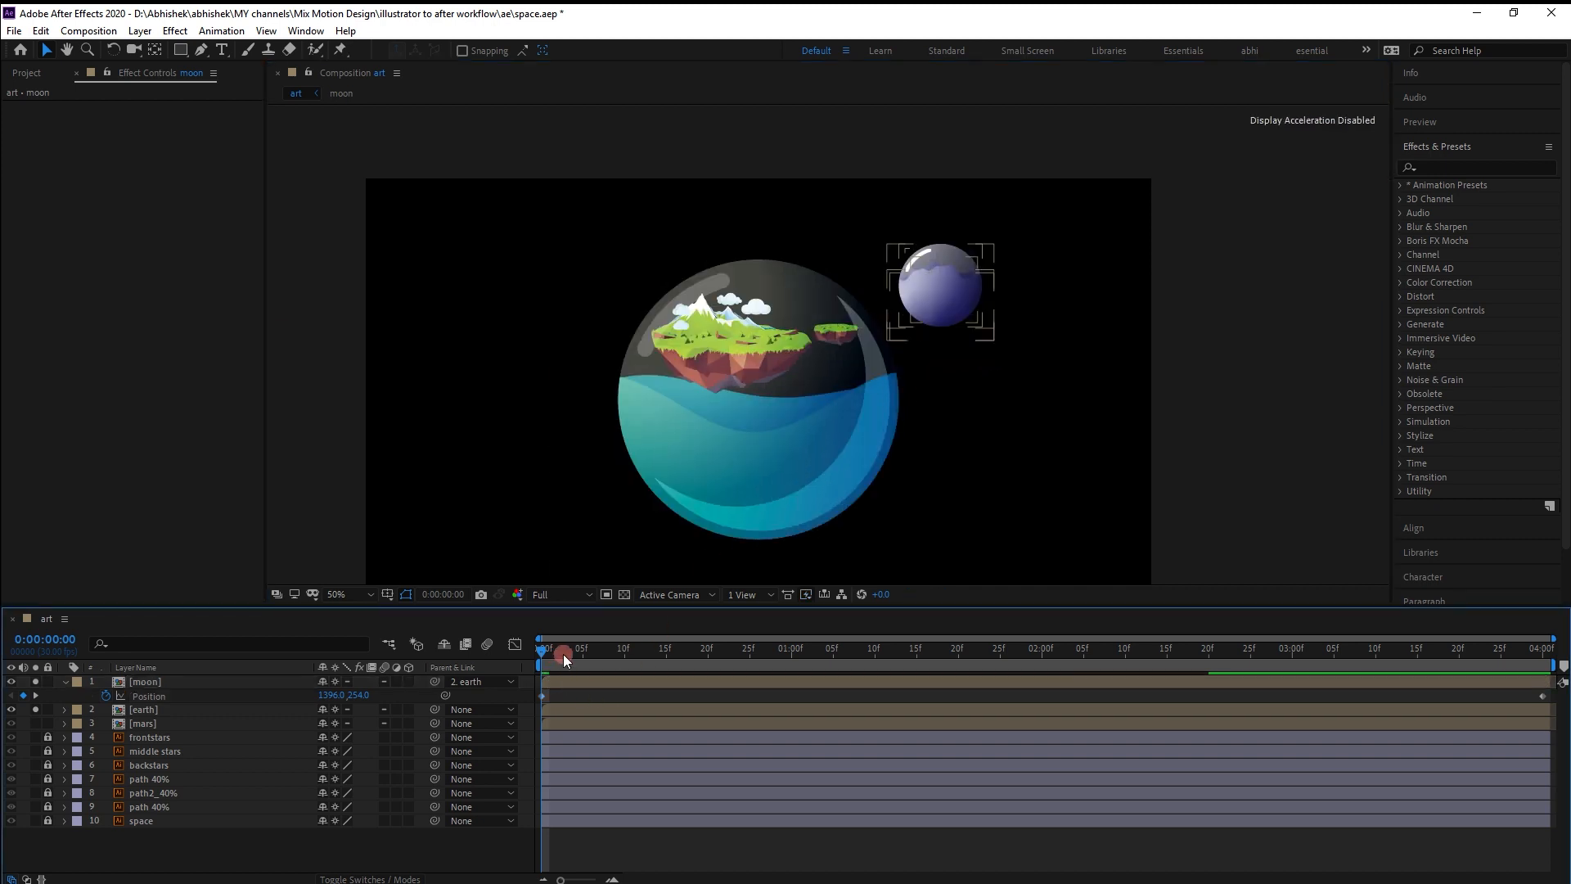
key(space)
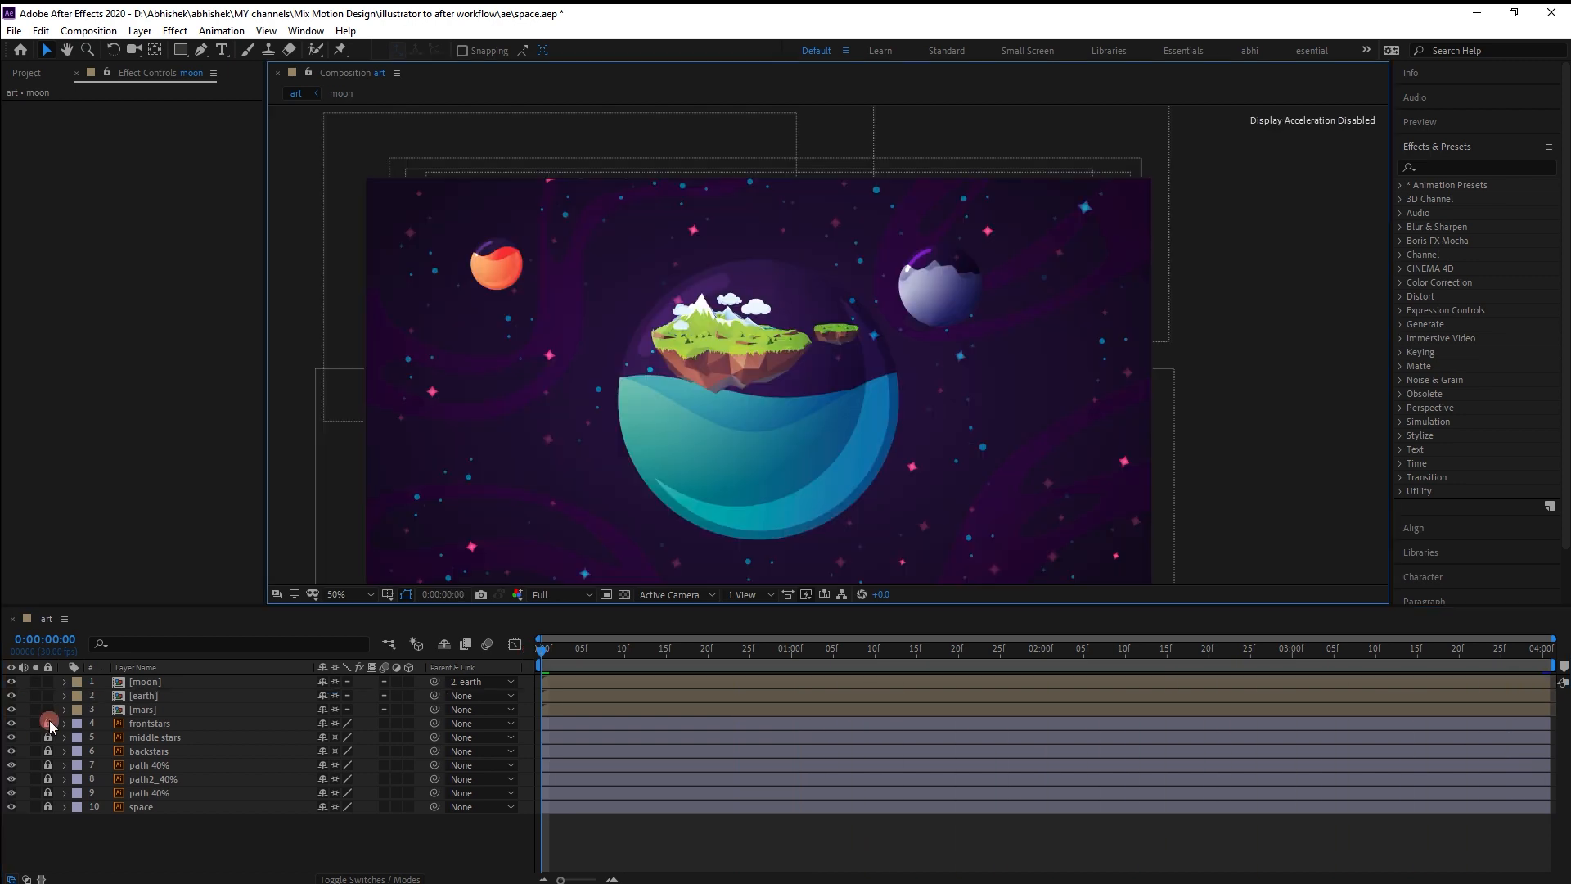
Unlock the star and path layers, leaving space locked, and select all layers from moon through the lower path 40%.
click(48, 724)
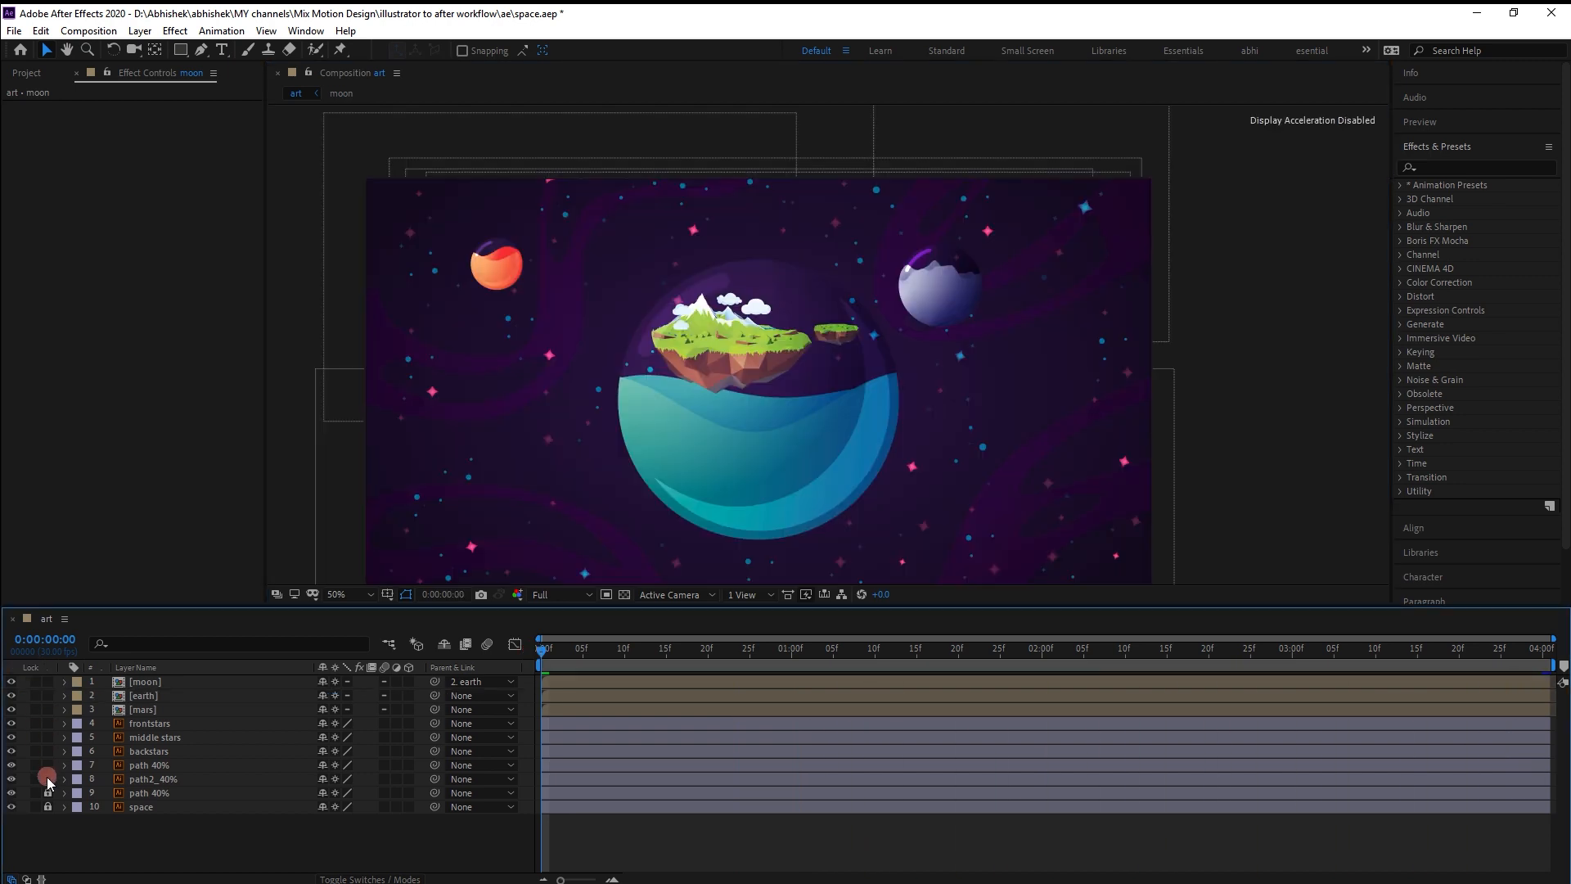
click(185, 787)
shift+click(198, 684)
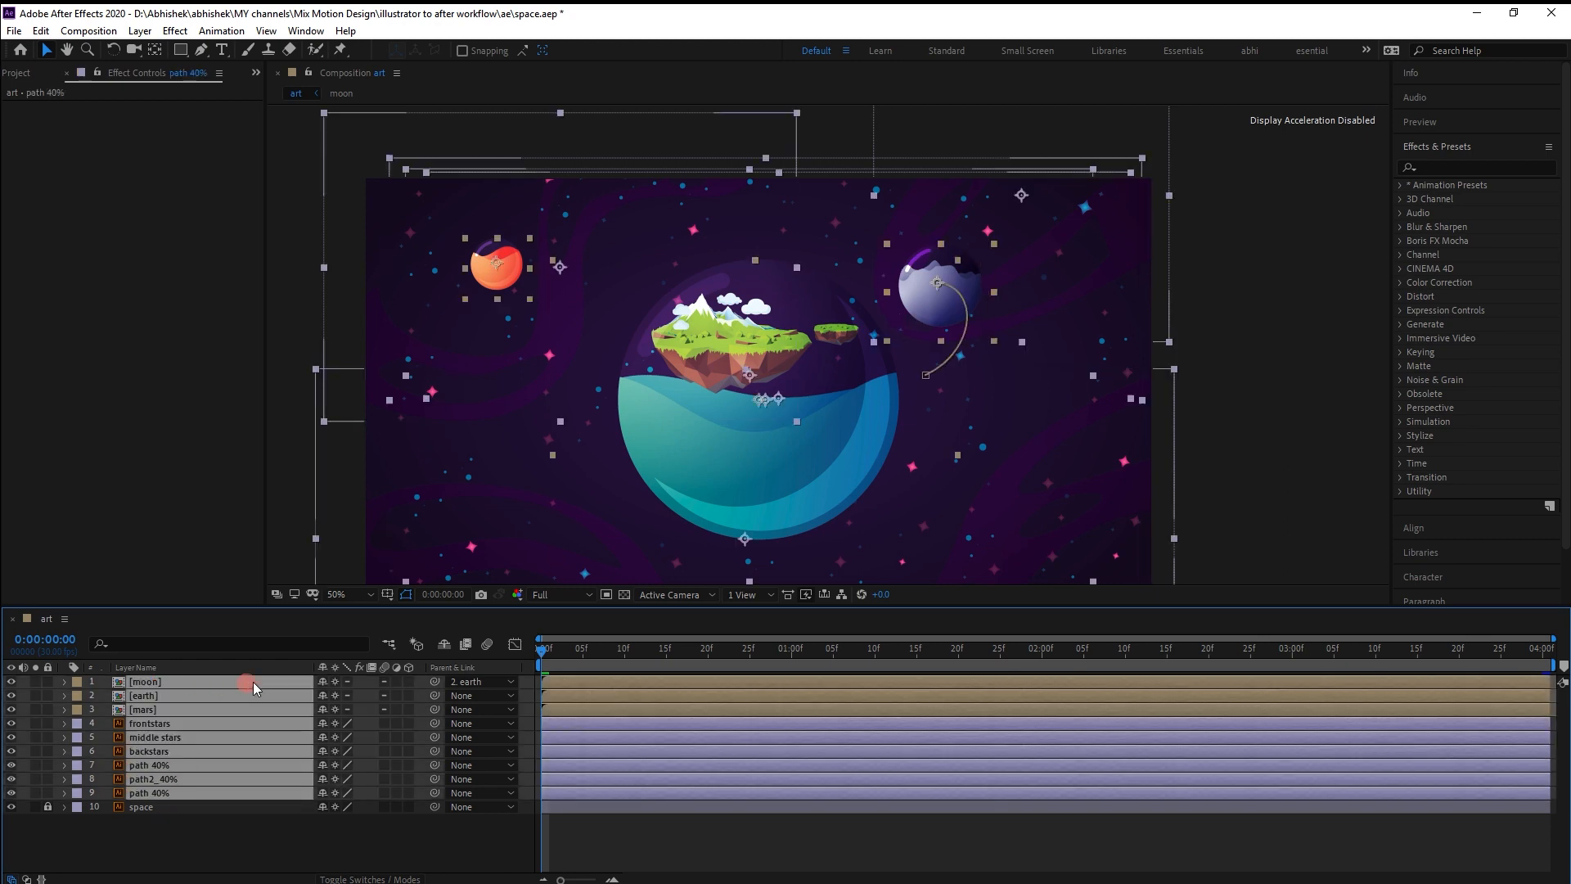
Keyframe the Scale of all selected layers at 100% at both 0:00 and 4:00.
key(s)
scroll(188, 692, down, 2)
click(106, 698)
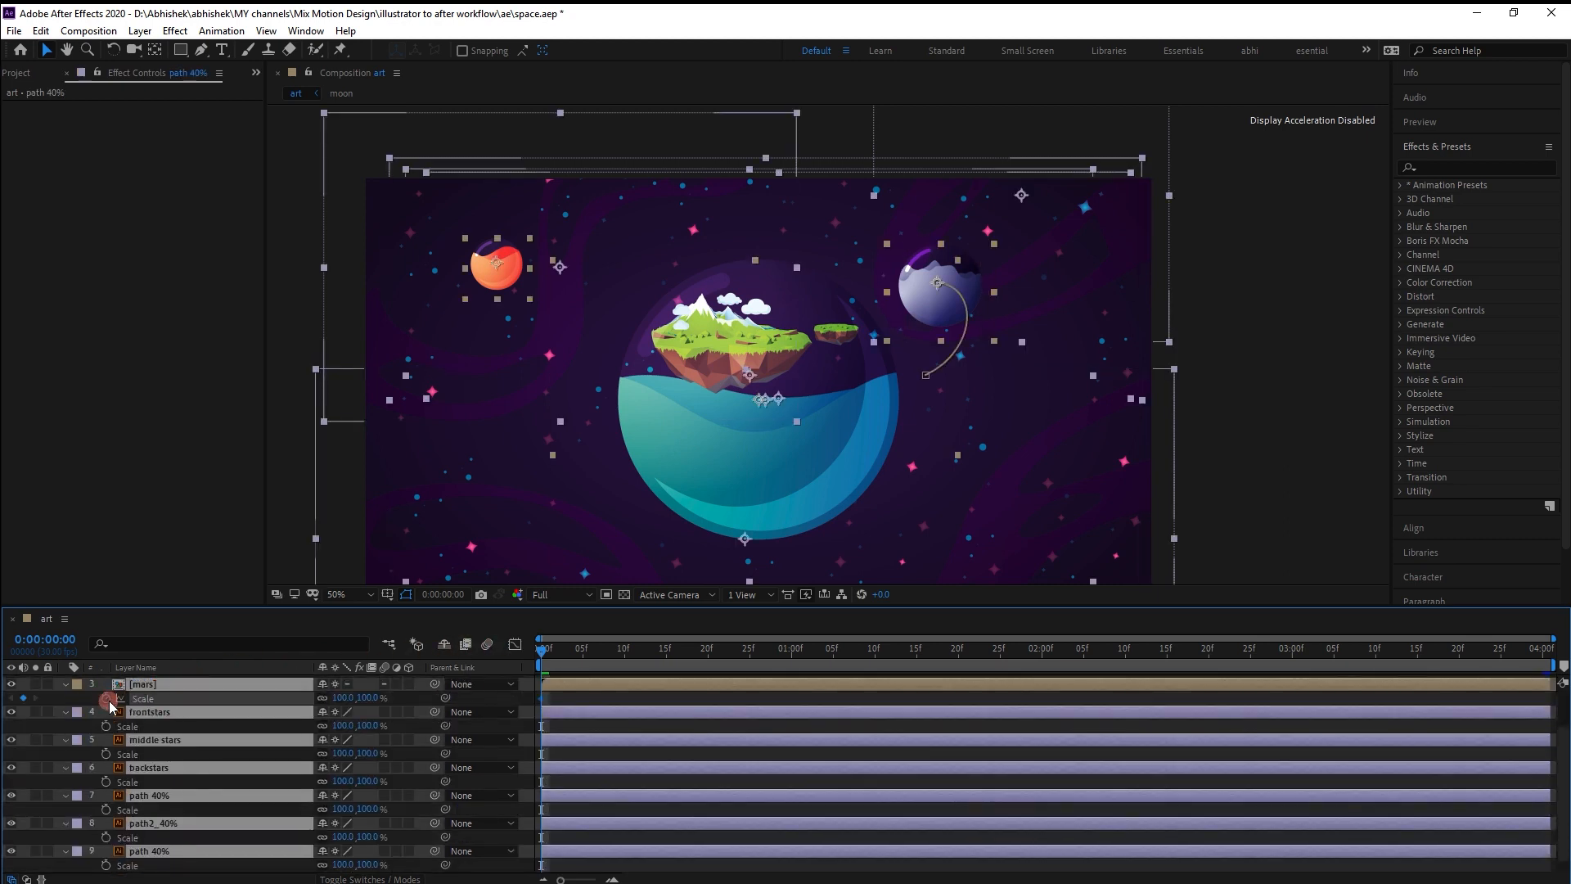
click(1553, 659)
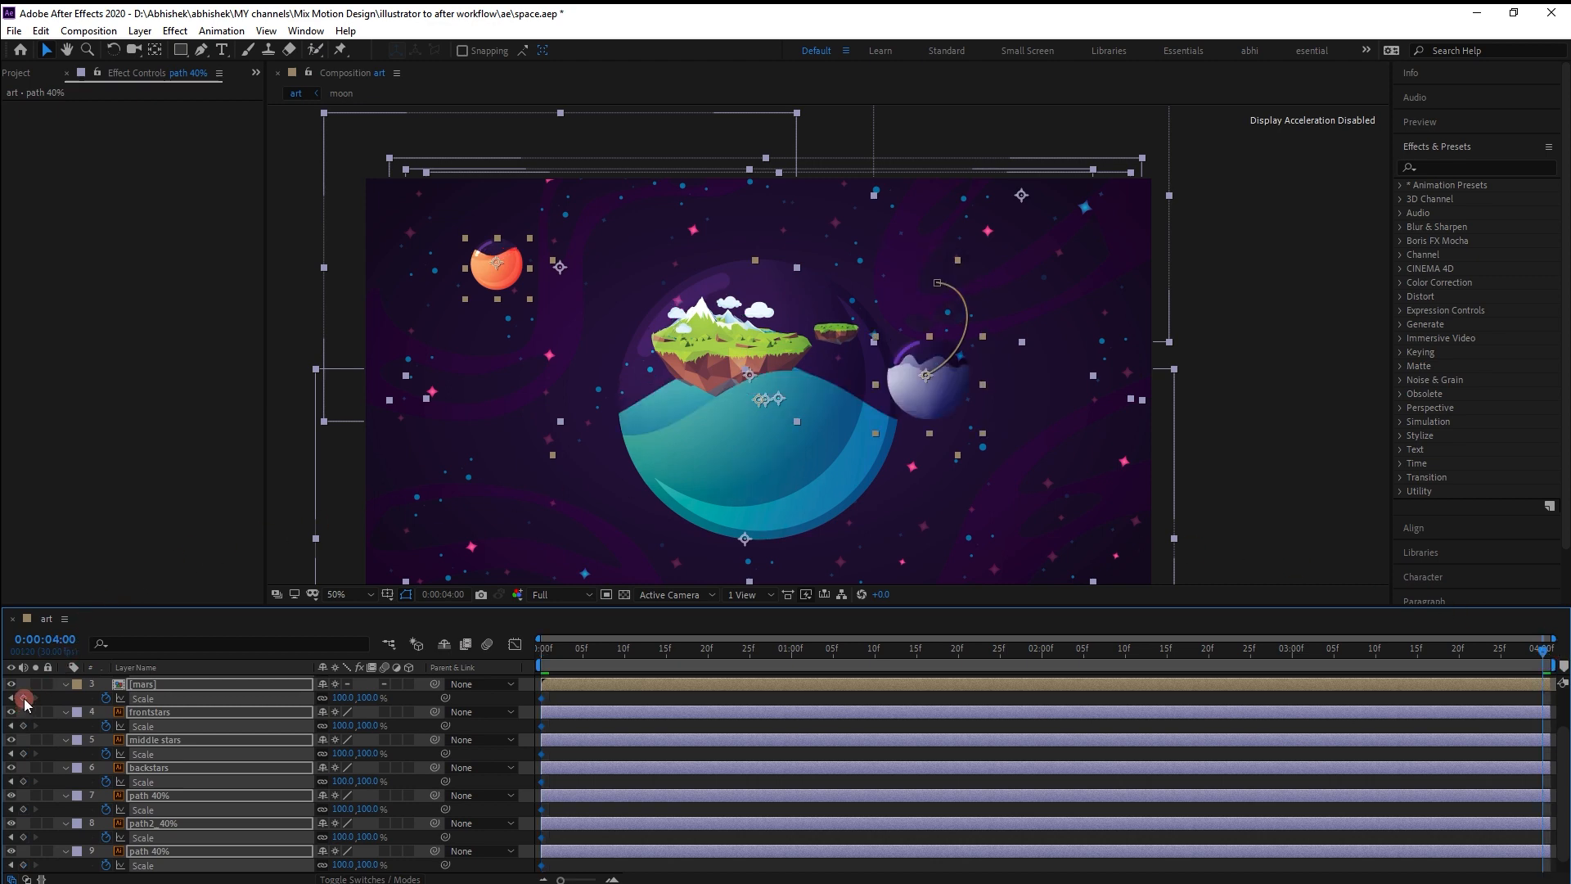
click(626, 702)
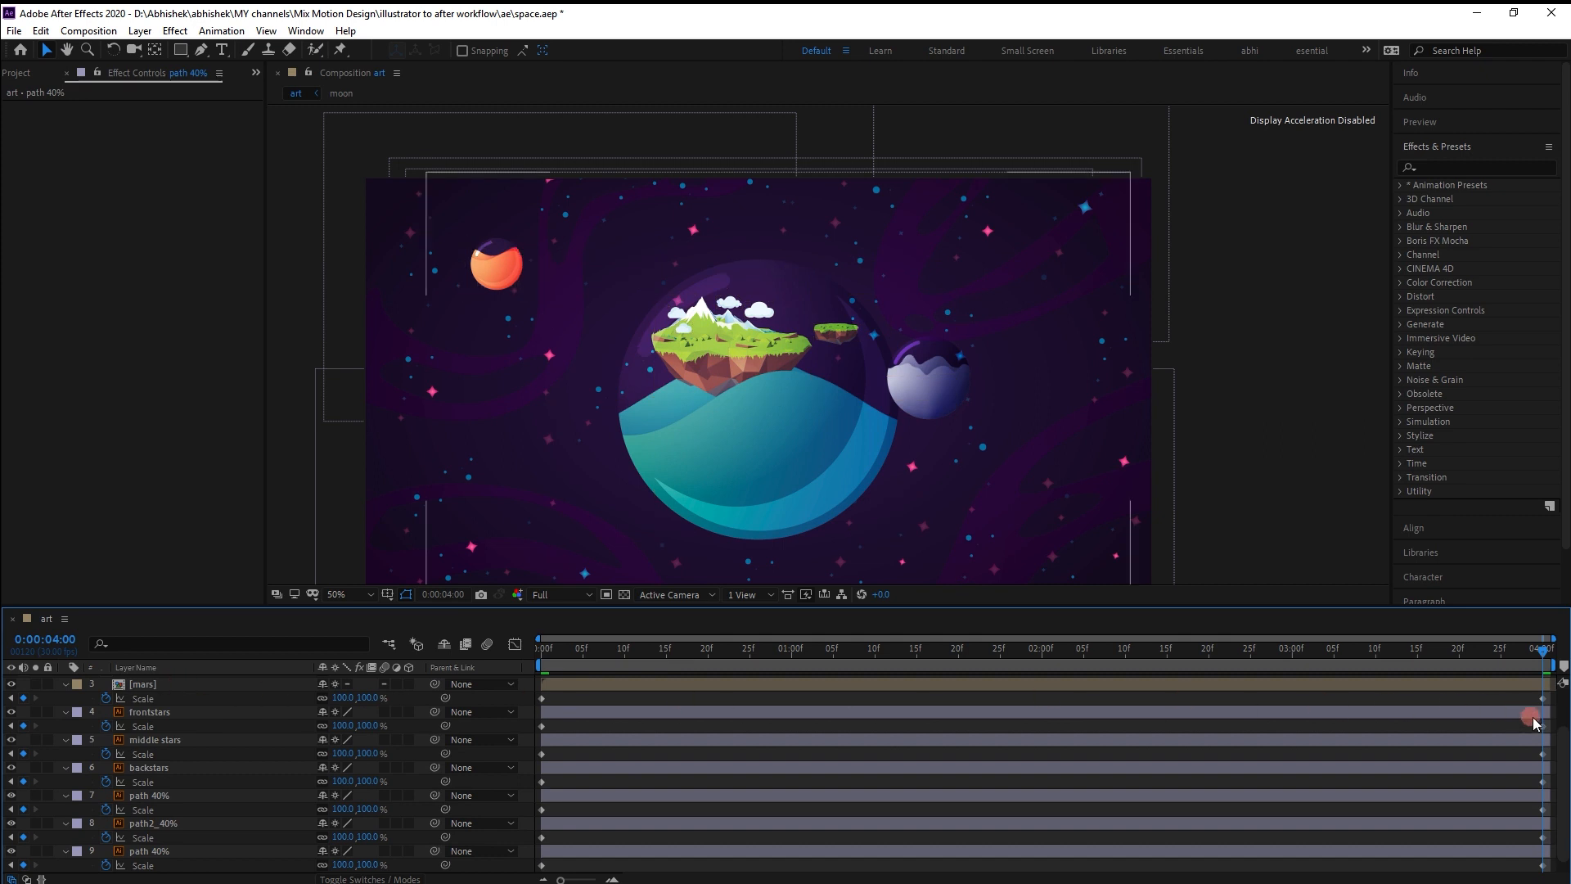
drag(1563, 748, 1562, 705)
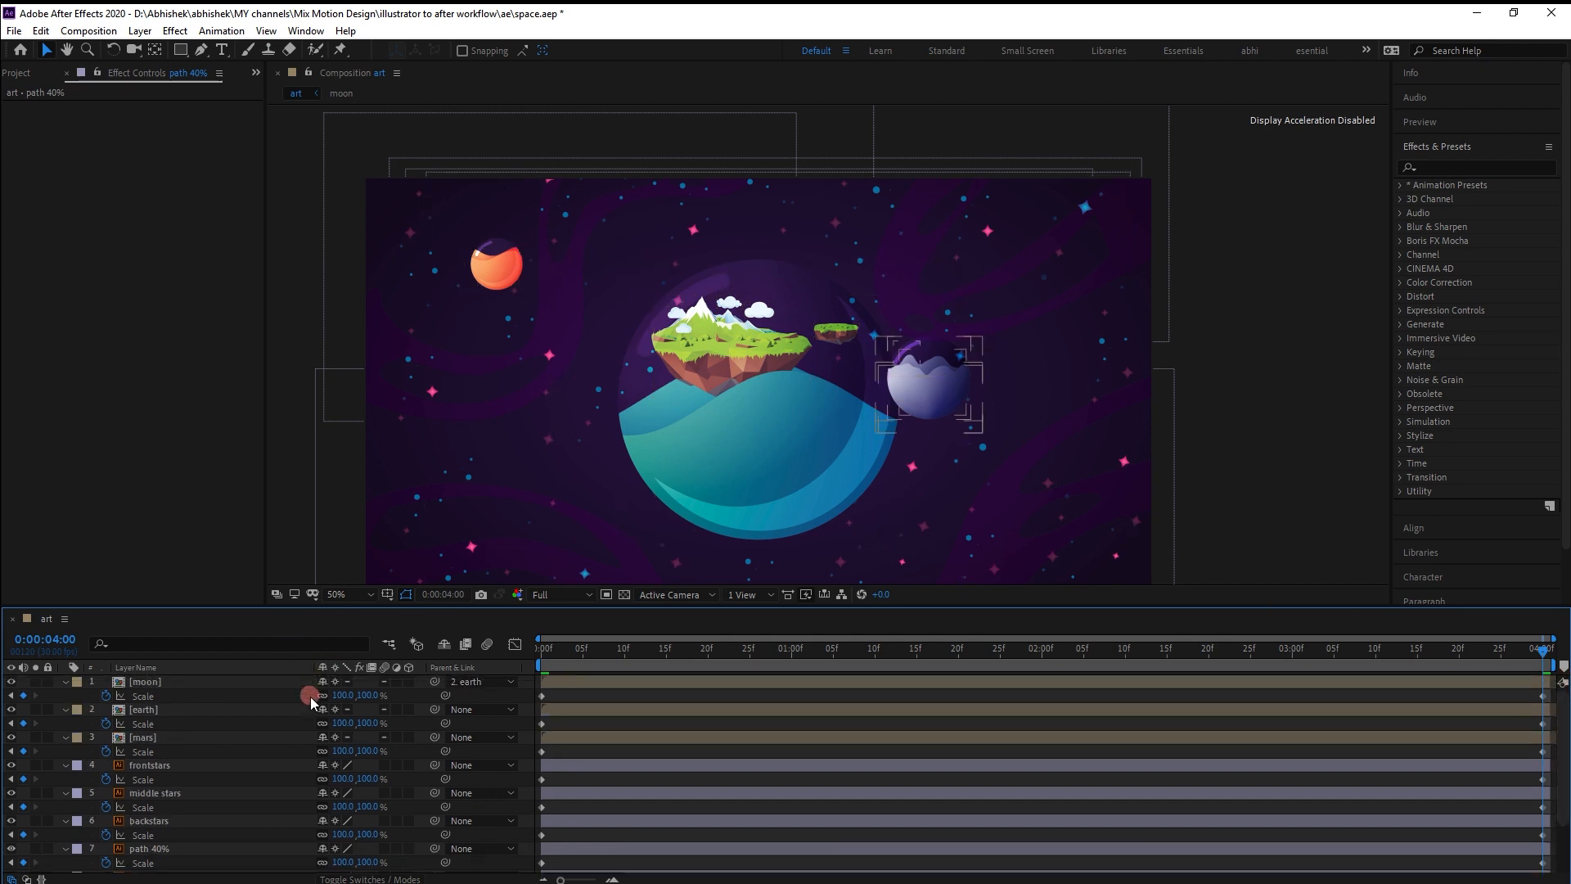
click(367, 696)
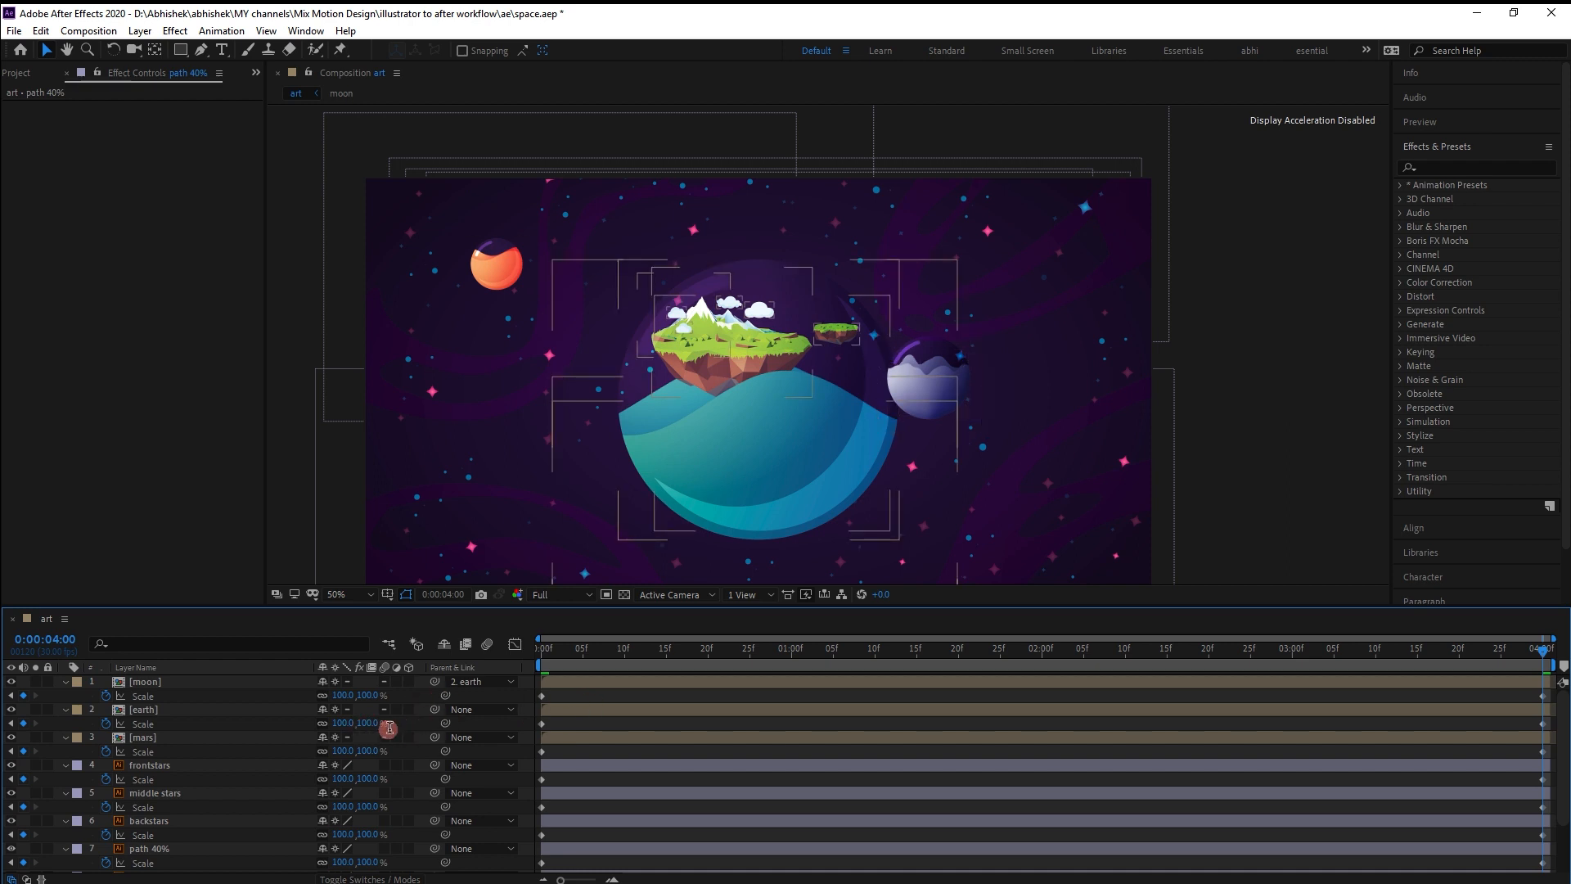
click(388, 725)
text(110)
key(BackSpace)
key(BackSpace)
text(0)
click(180, 711)
click(244, 725)
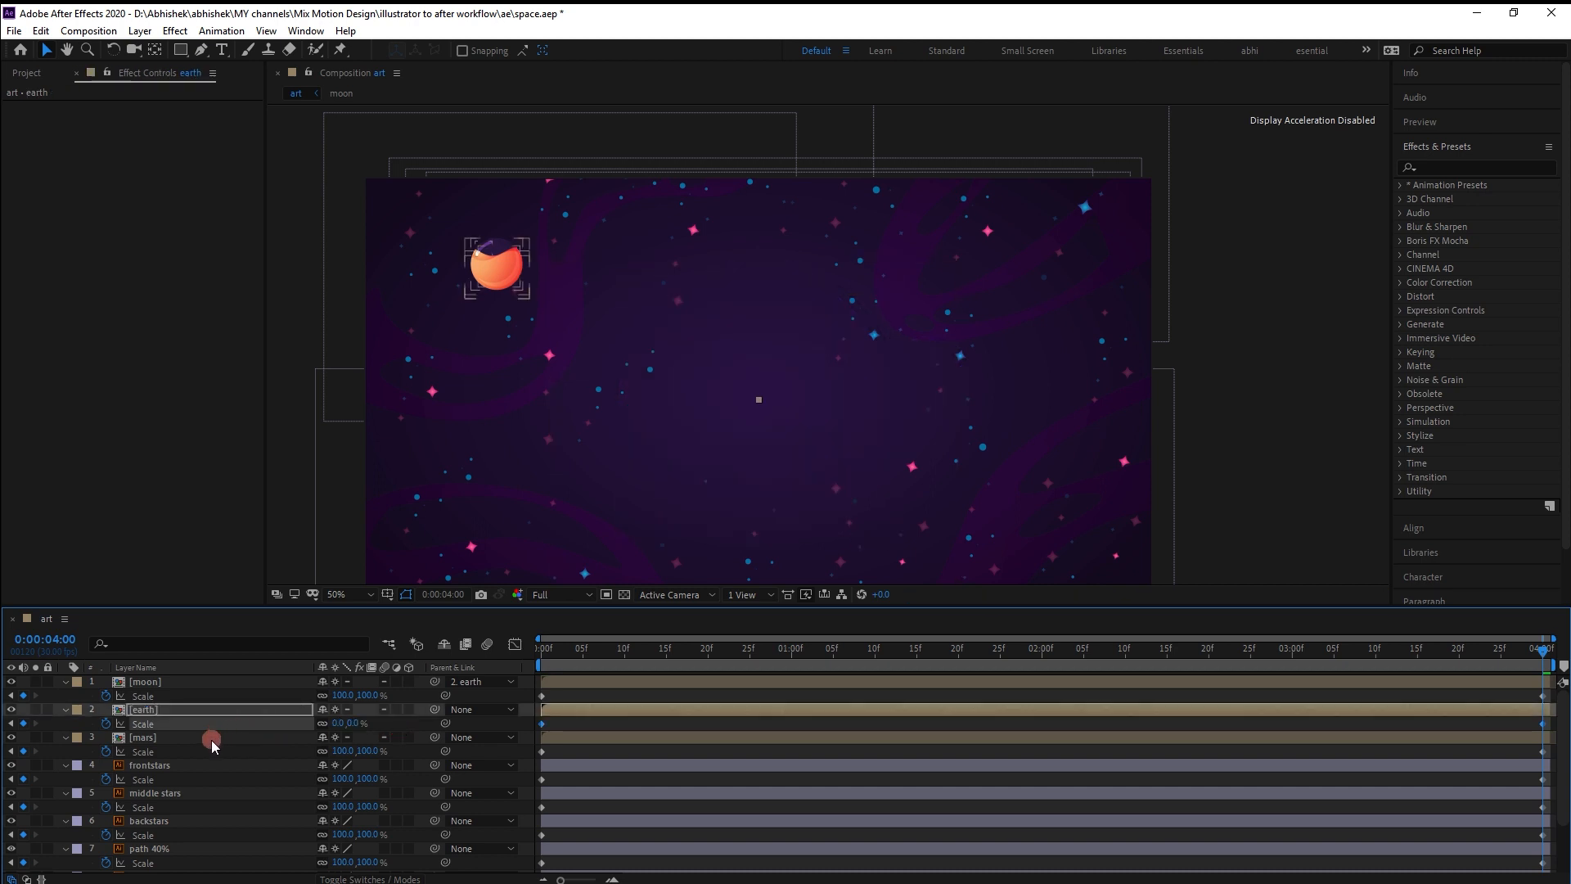
Undo the earth's scale change, the Scale keyframes on all layers, and the unlocking of the star and path layers.
key(ctrl+z)
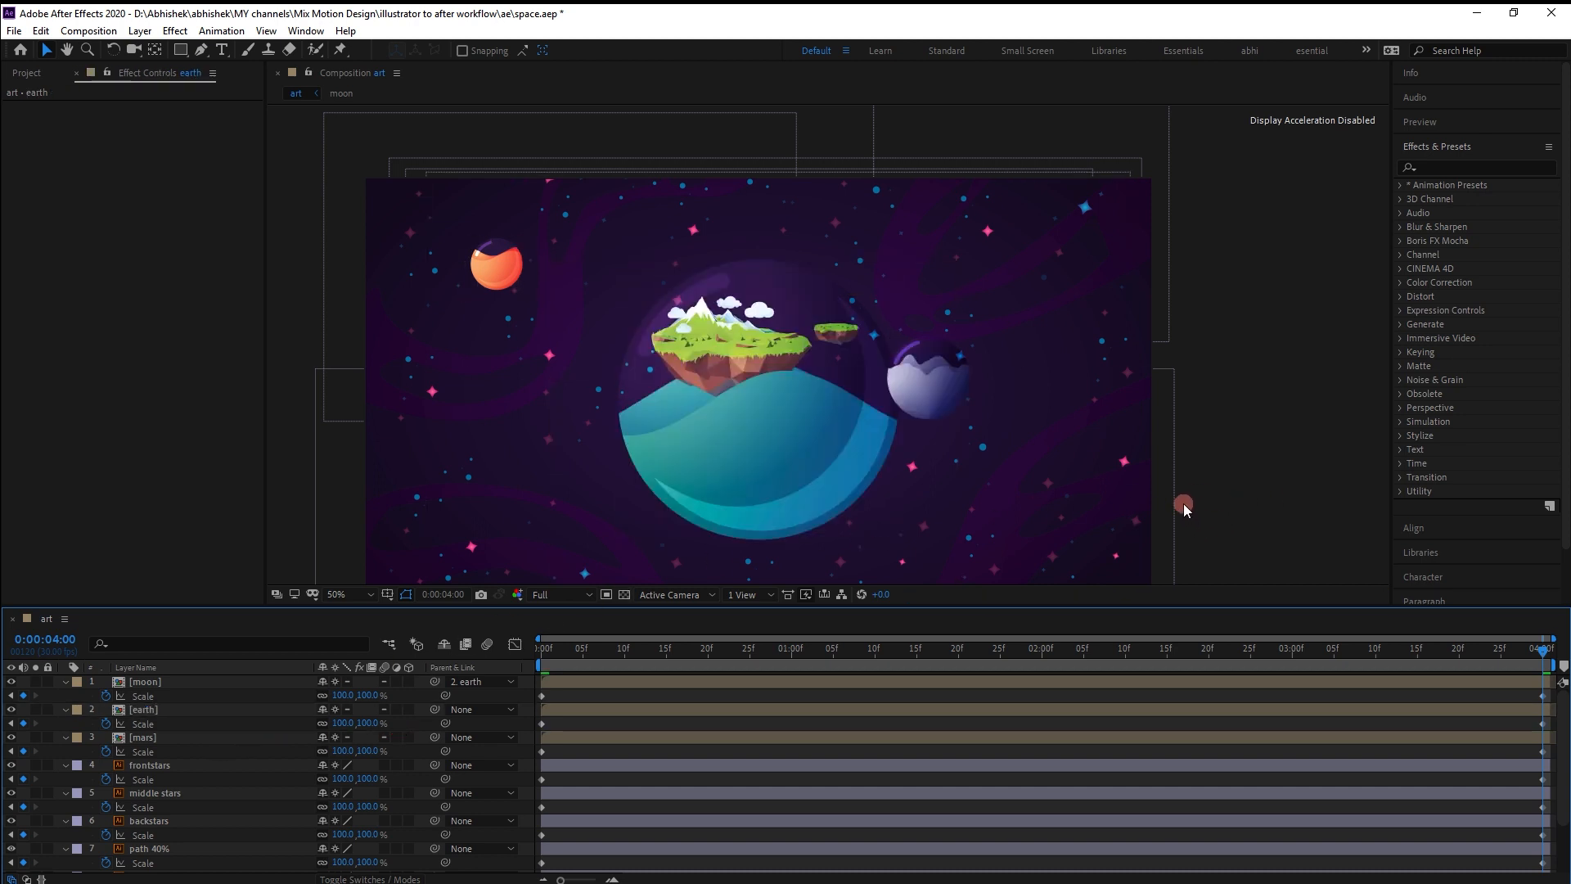
key(ctrl+z)
key(ctrl+z)
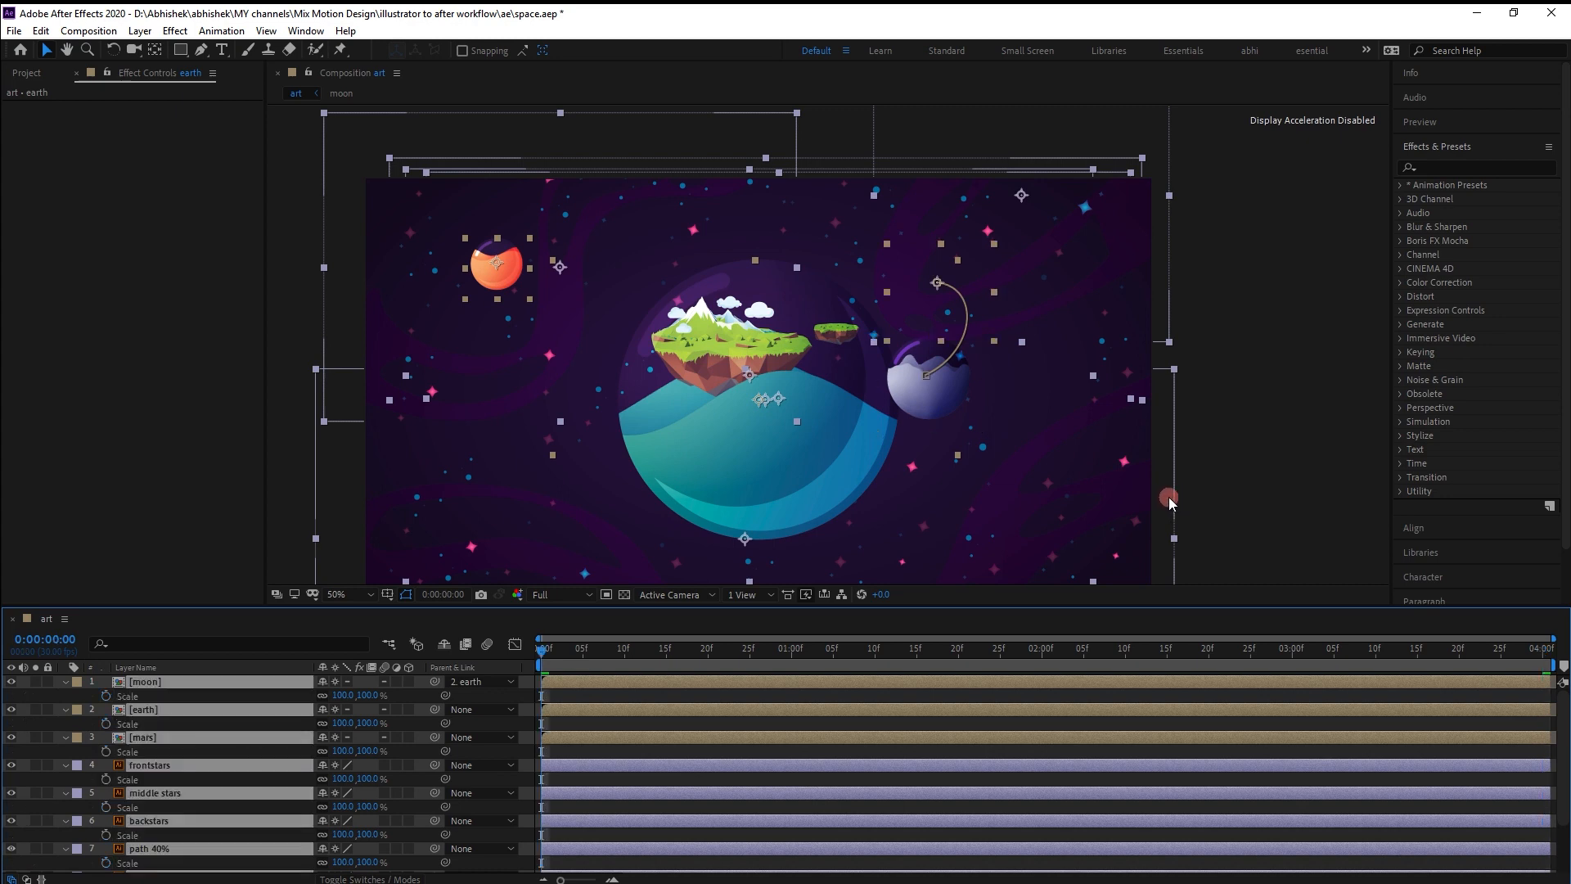
key(ctrl+z)
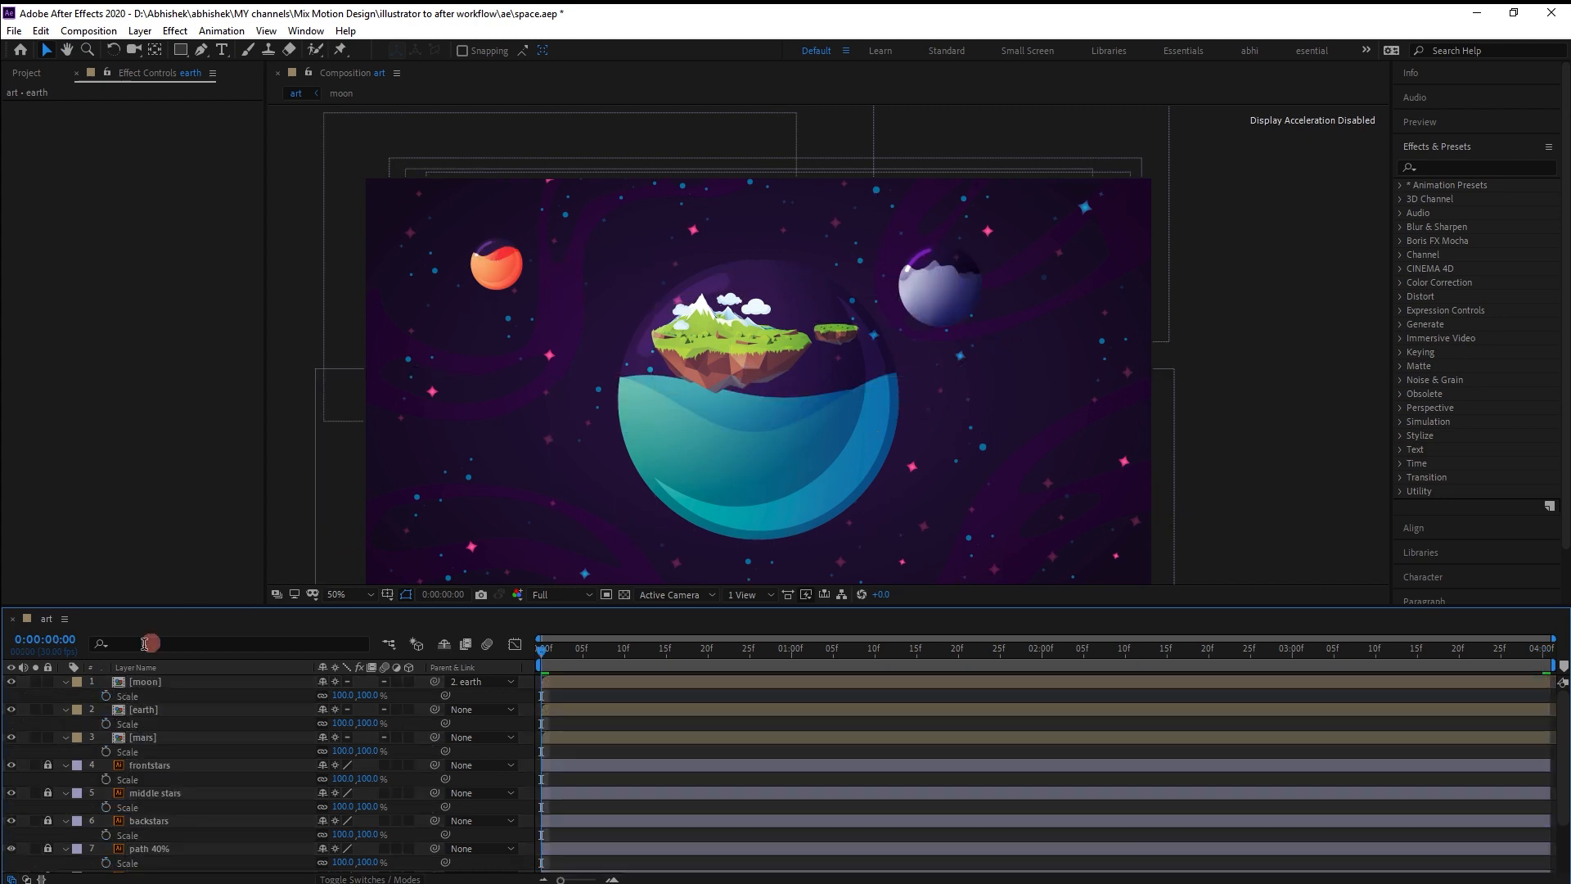
Unlock the star and path layers, leaving space locked, and collapse the moon layer's properties.
key(u)
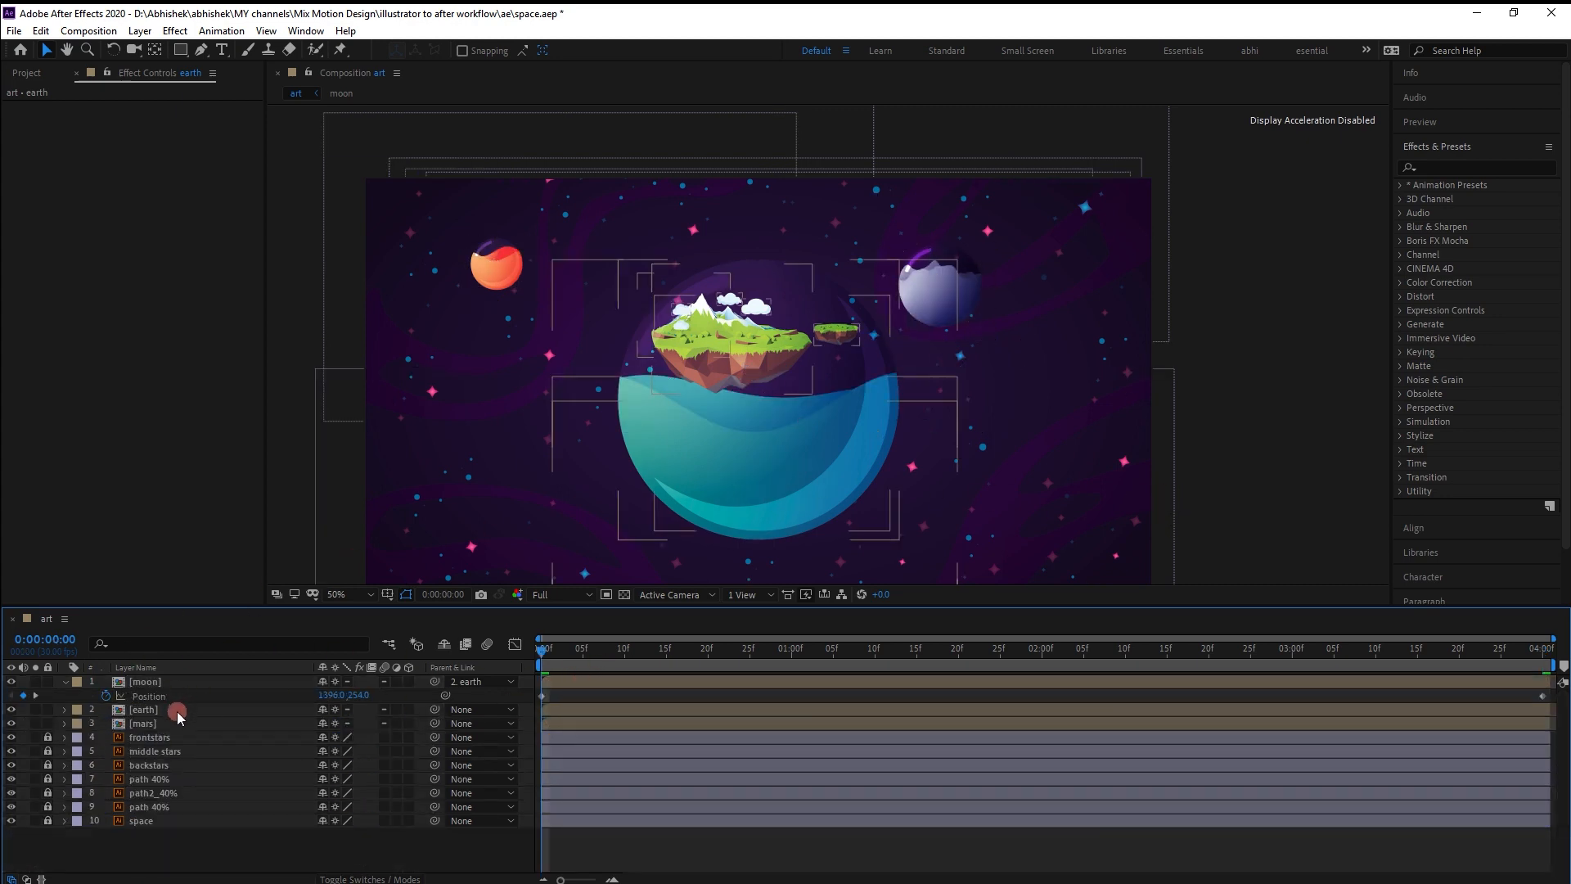
click(47, 814)
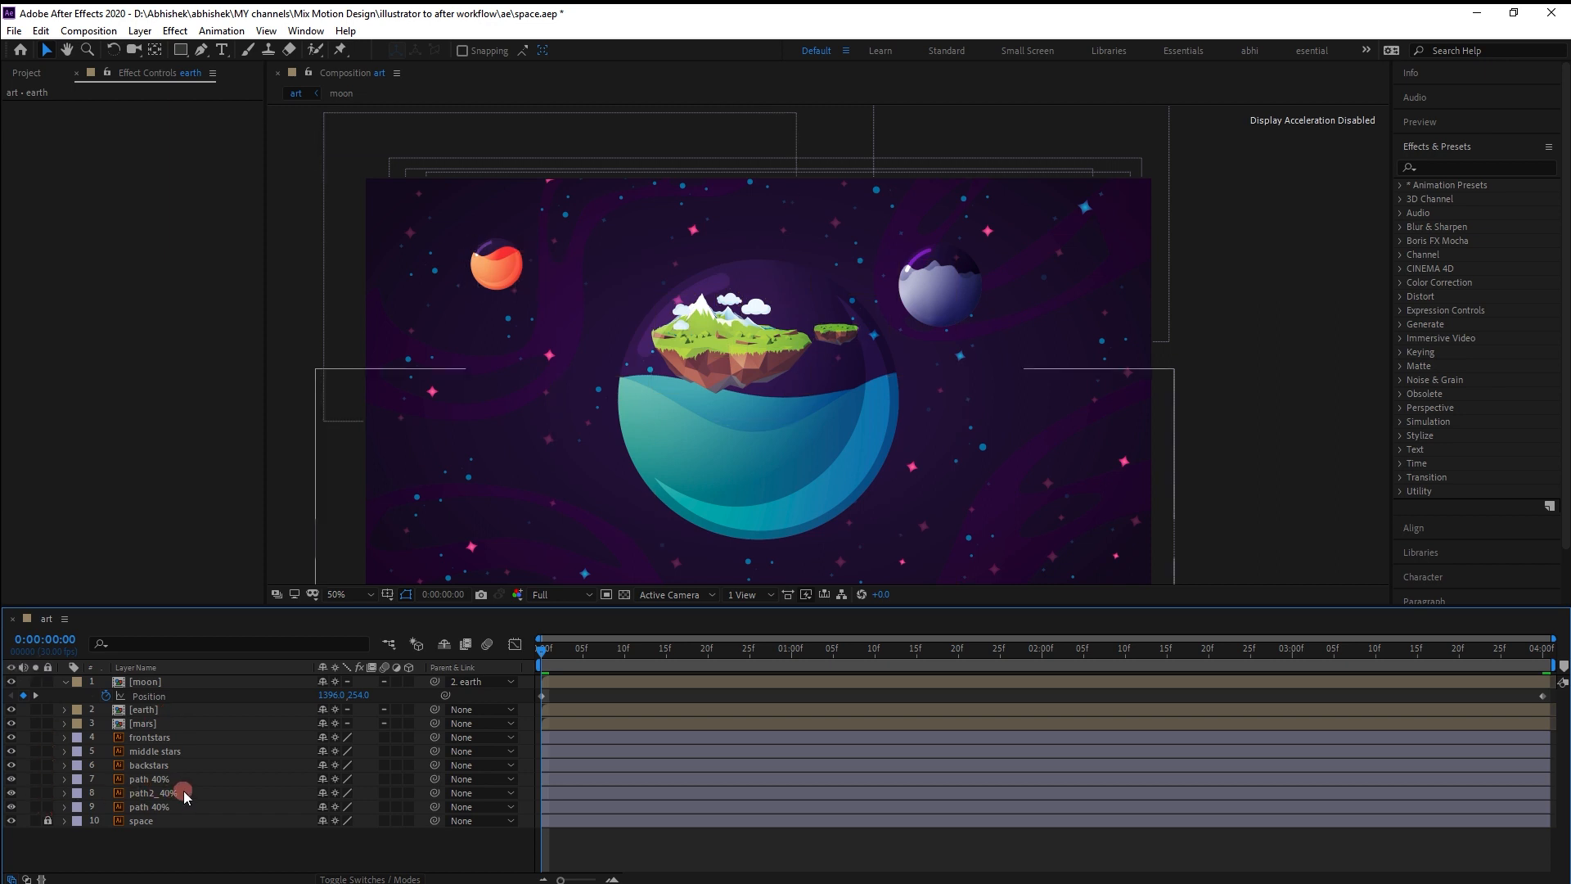
click(171, 807)
shift+click(180, 706)
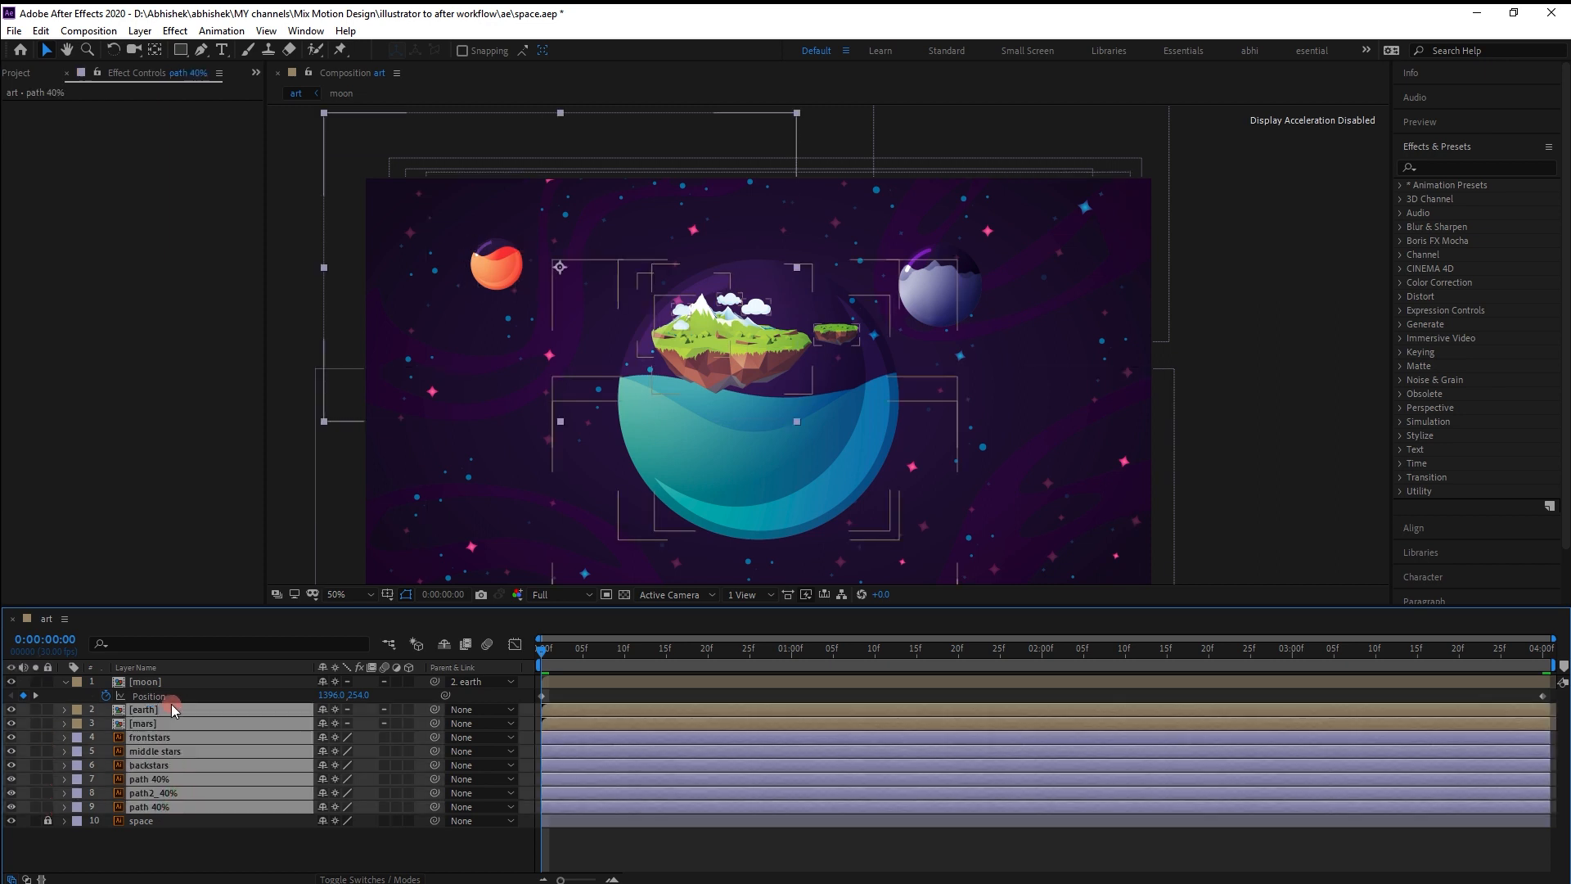
click(65, 684)
click(67, 682)
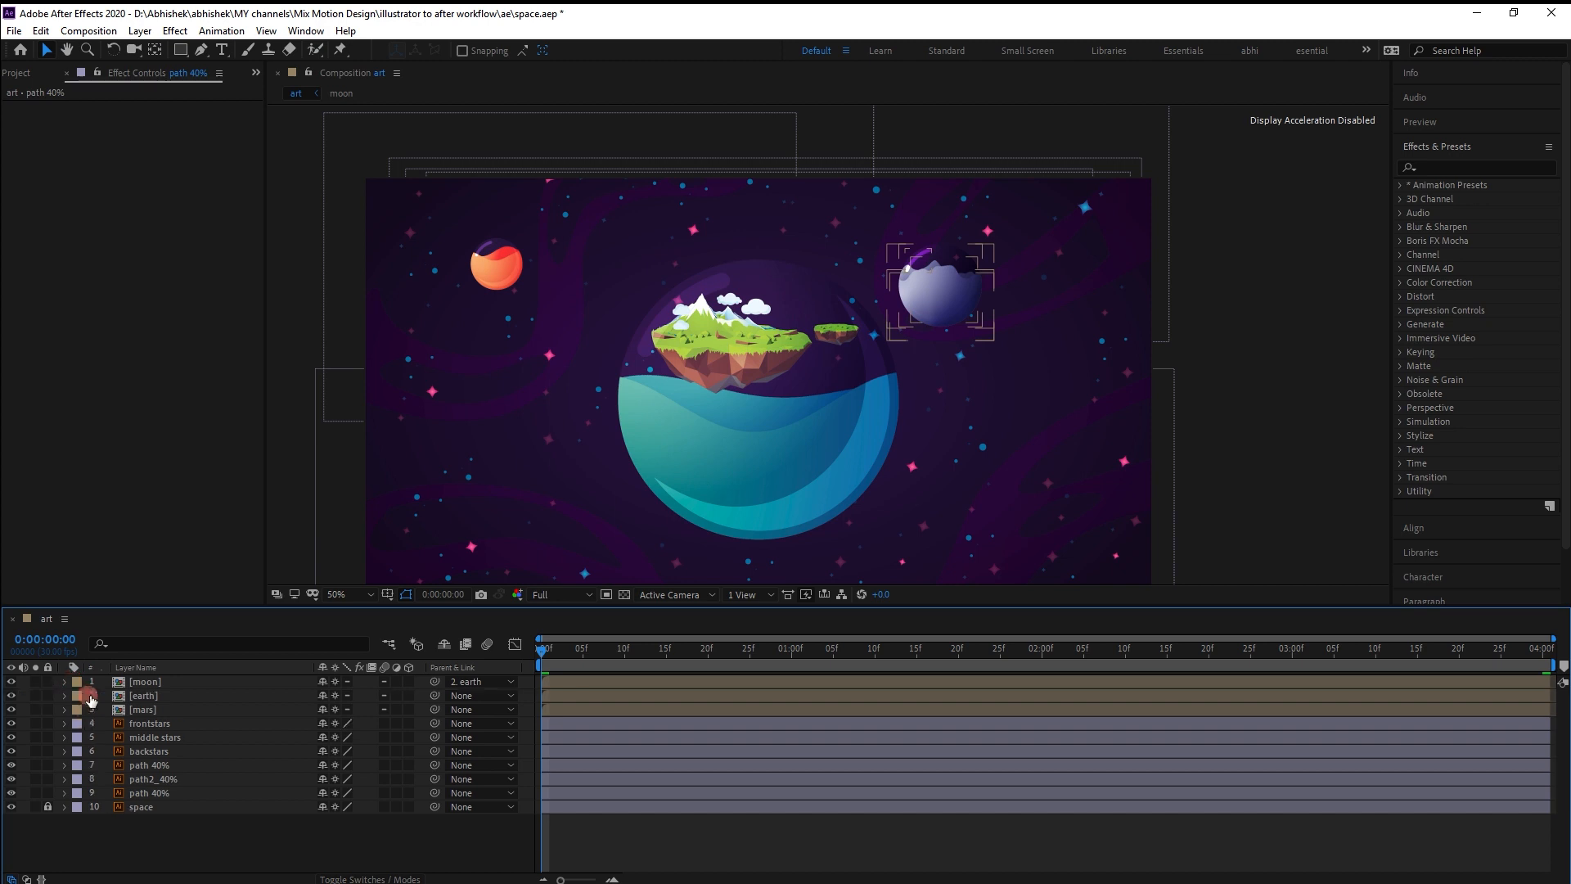
Keyframe the Scale of the layers from earth through the lower path 40% at 100% at both 0:00 and 4:00, excluding moon.
click(166, 695)
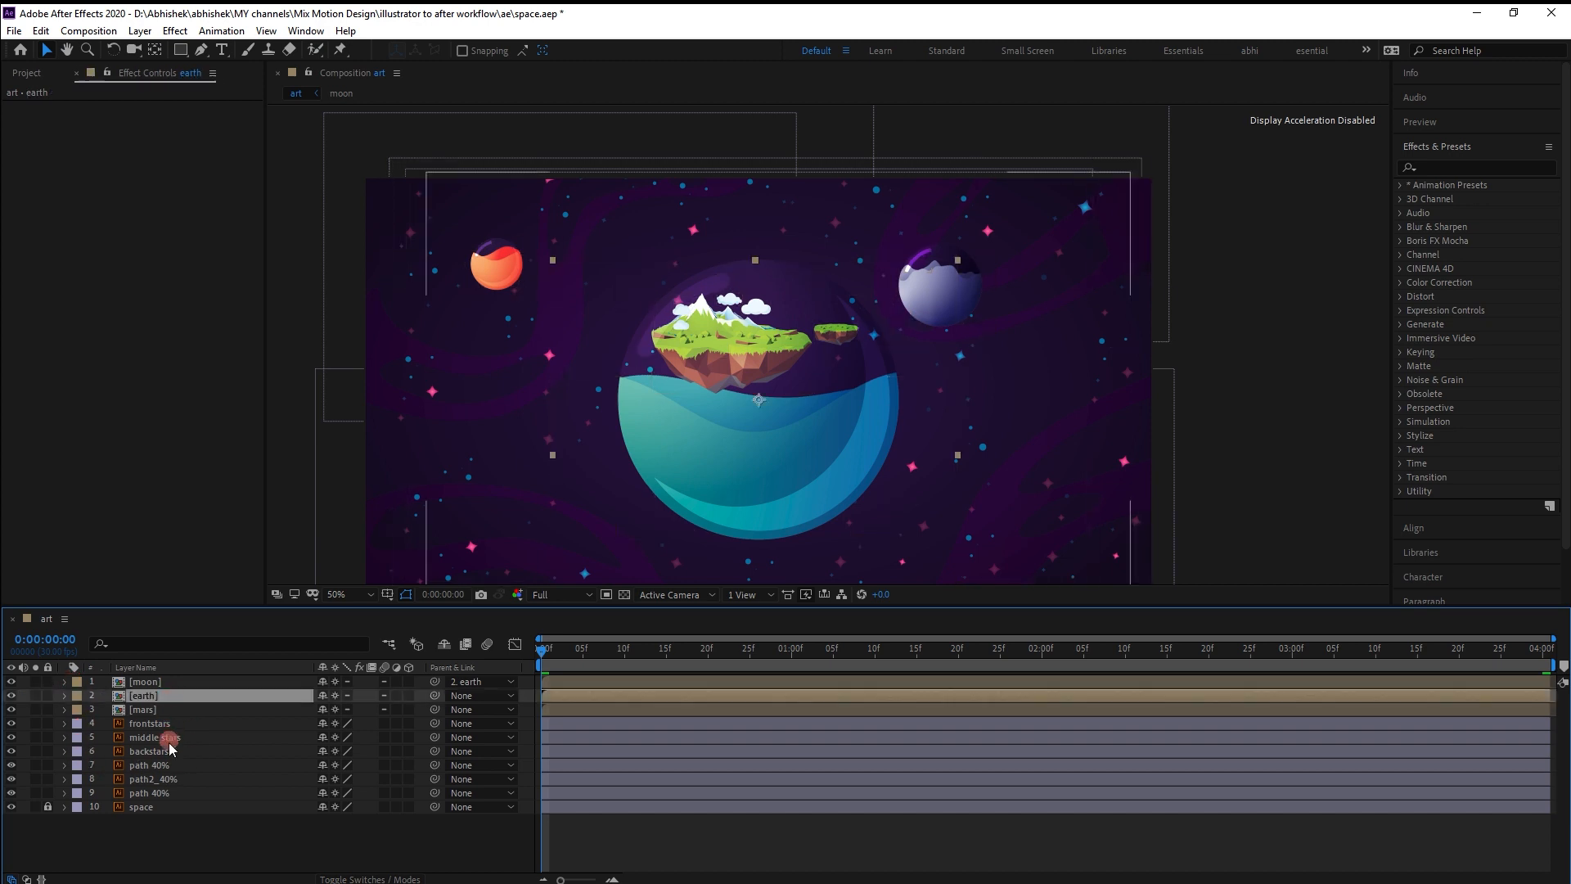
shift+click(155, 791)
key(s)
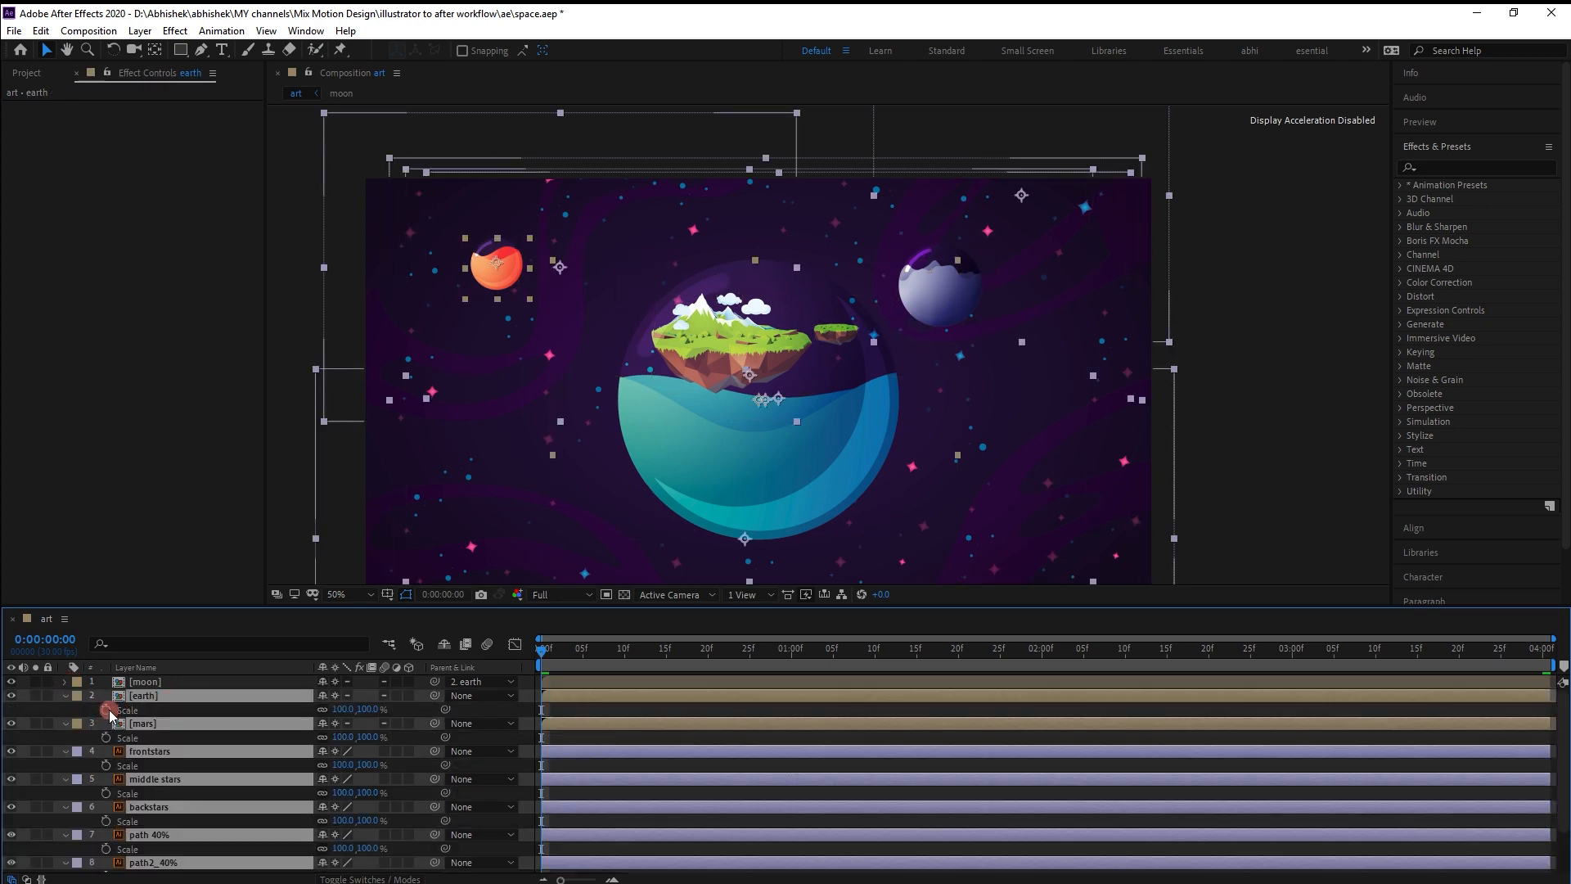
click(108, 710)
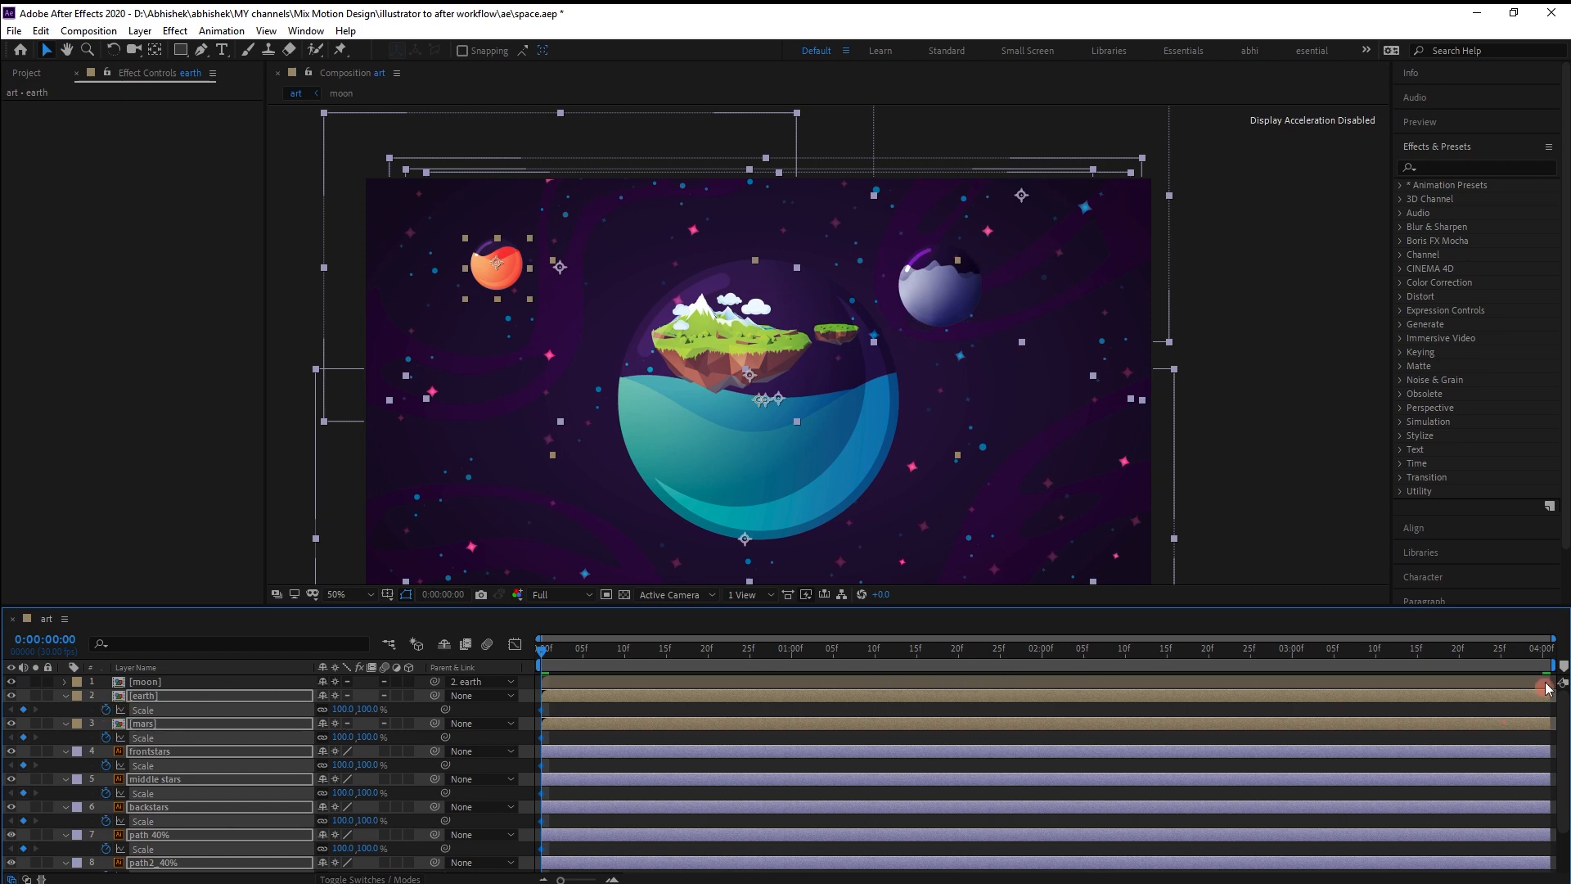
click(1539, 648)
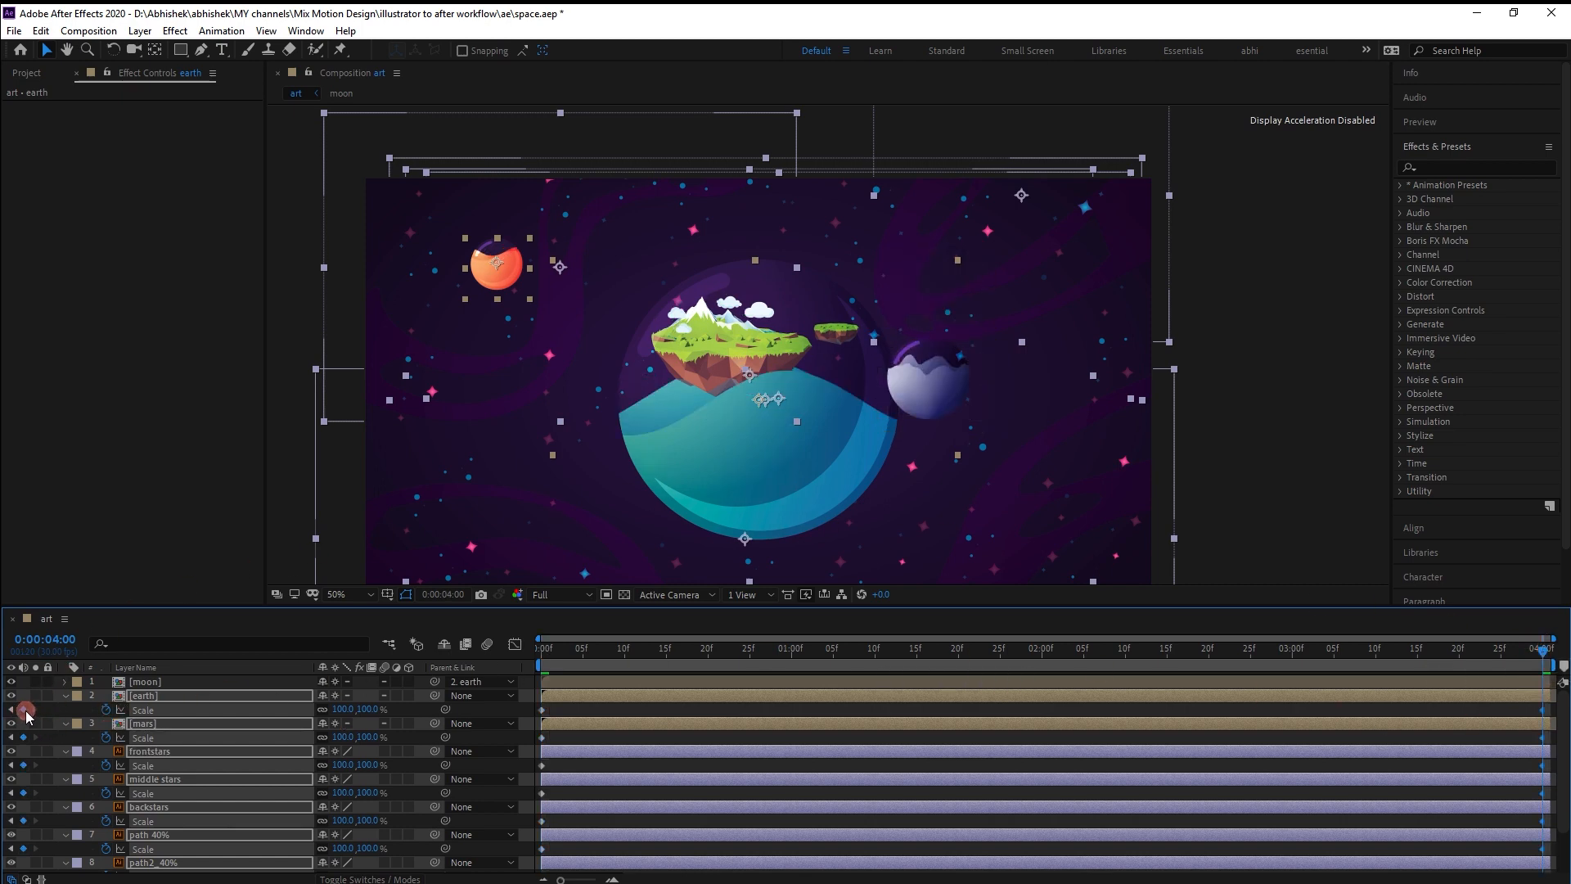
Set the Scale at 4:00 to 120% for earth and 115% for mars.
click(241, 706)
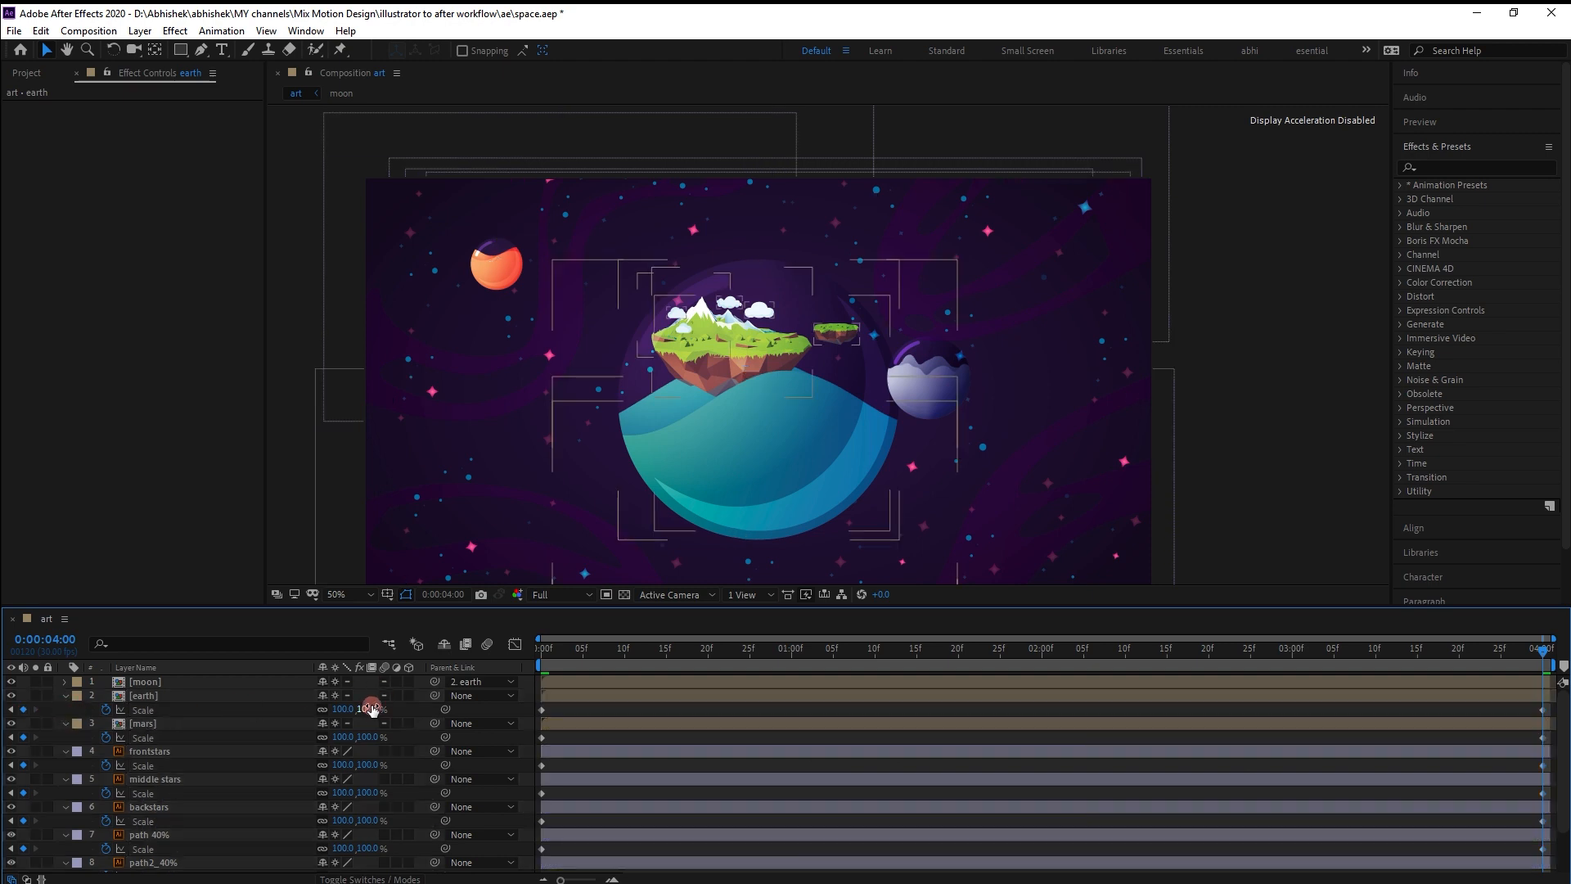
text(20)
key(Return)
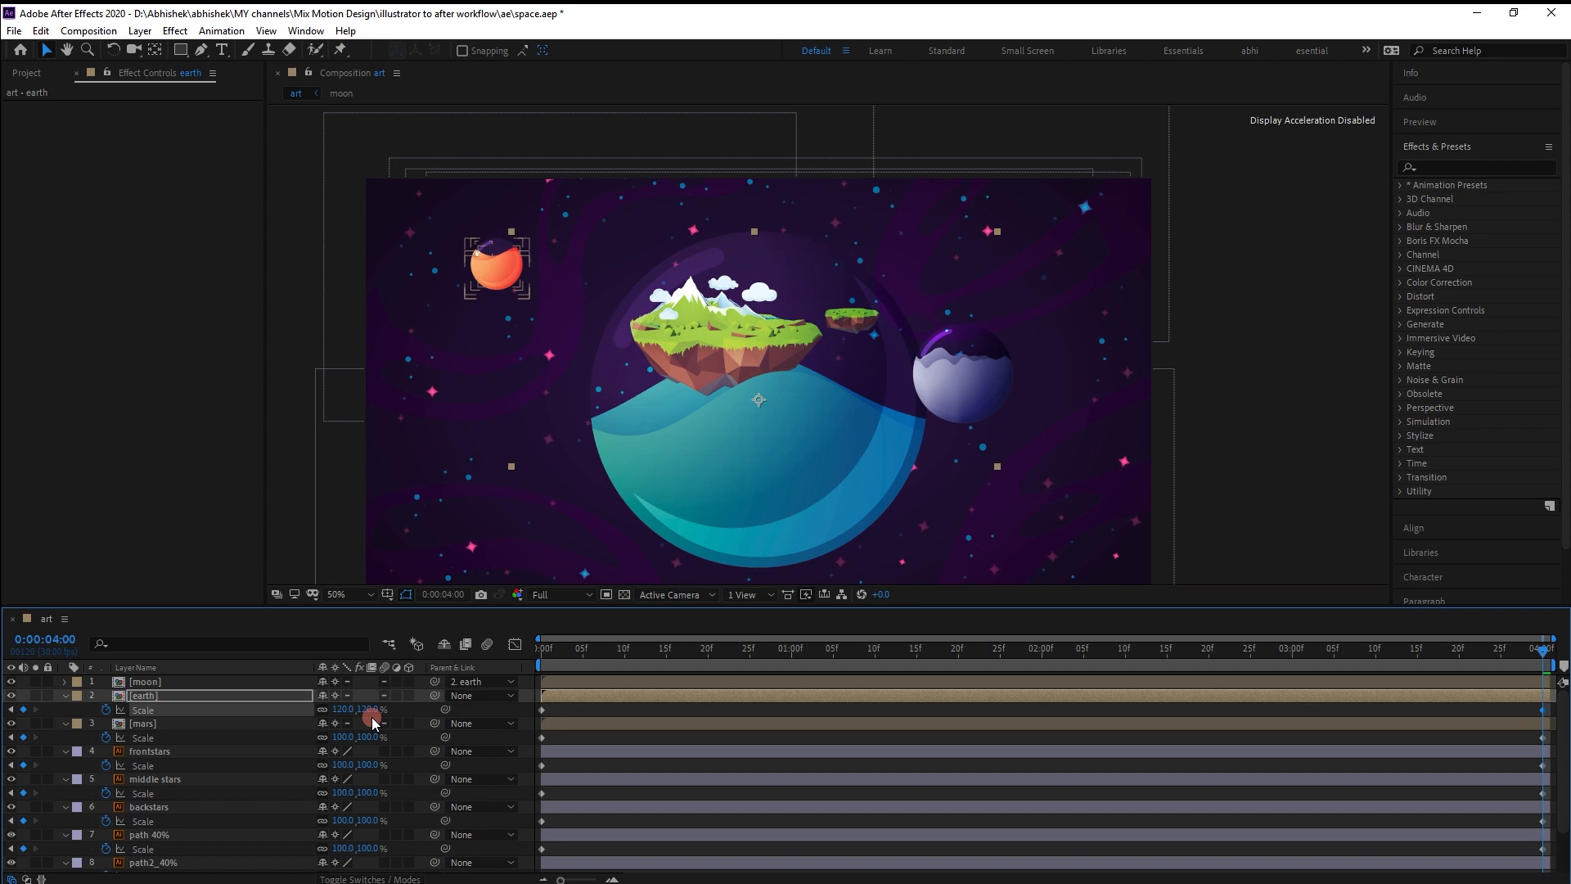
click(403, 724)
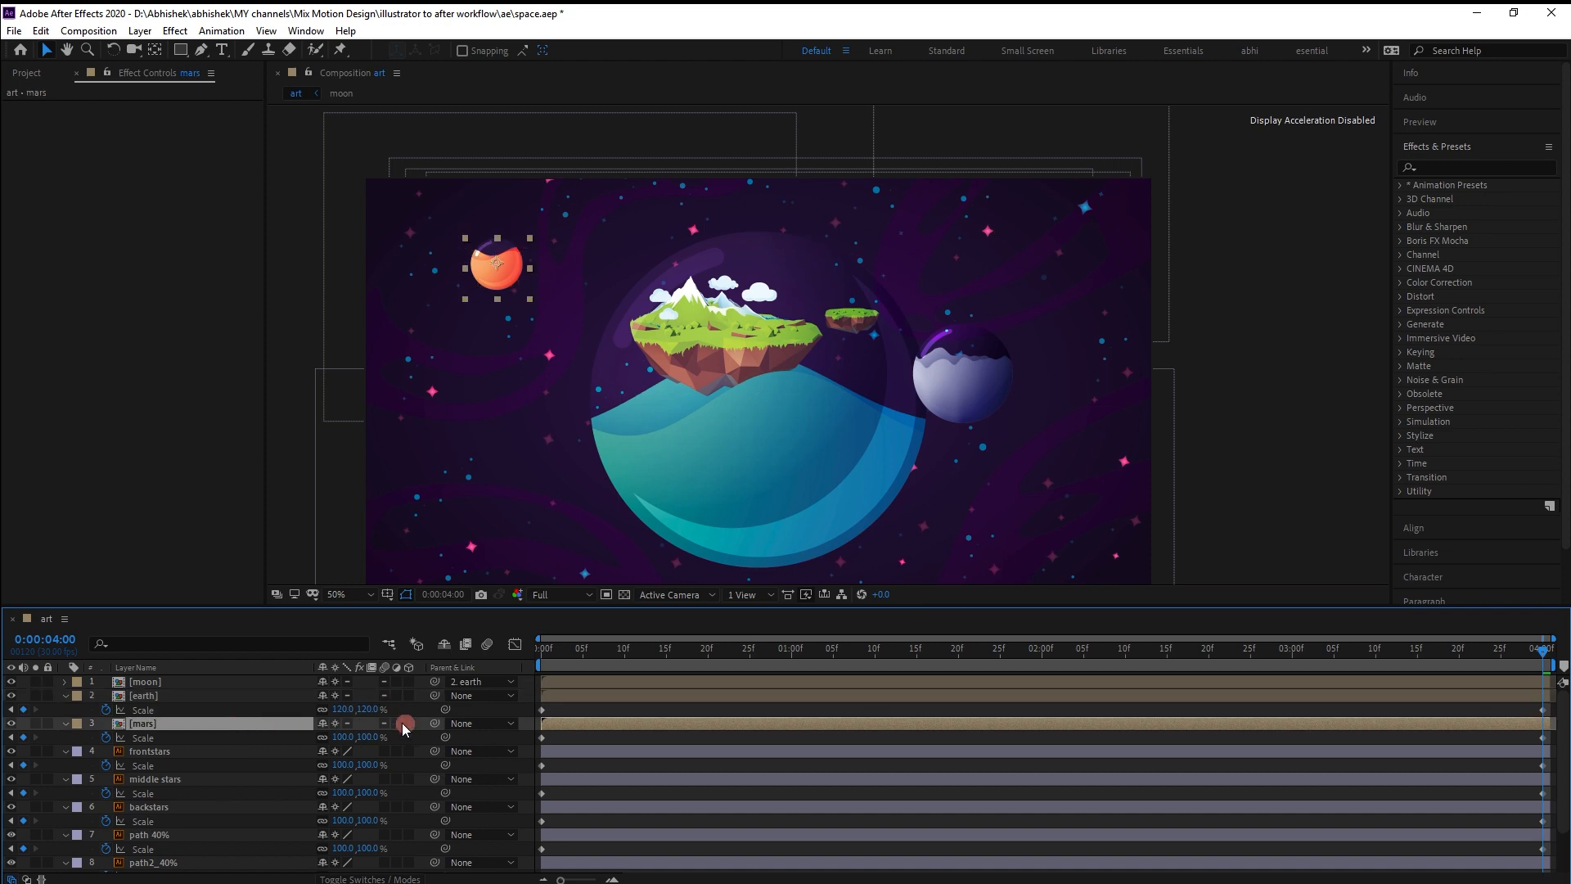
click(373, 736)
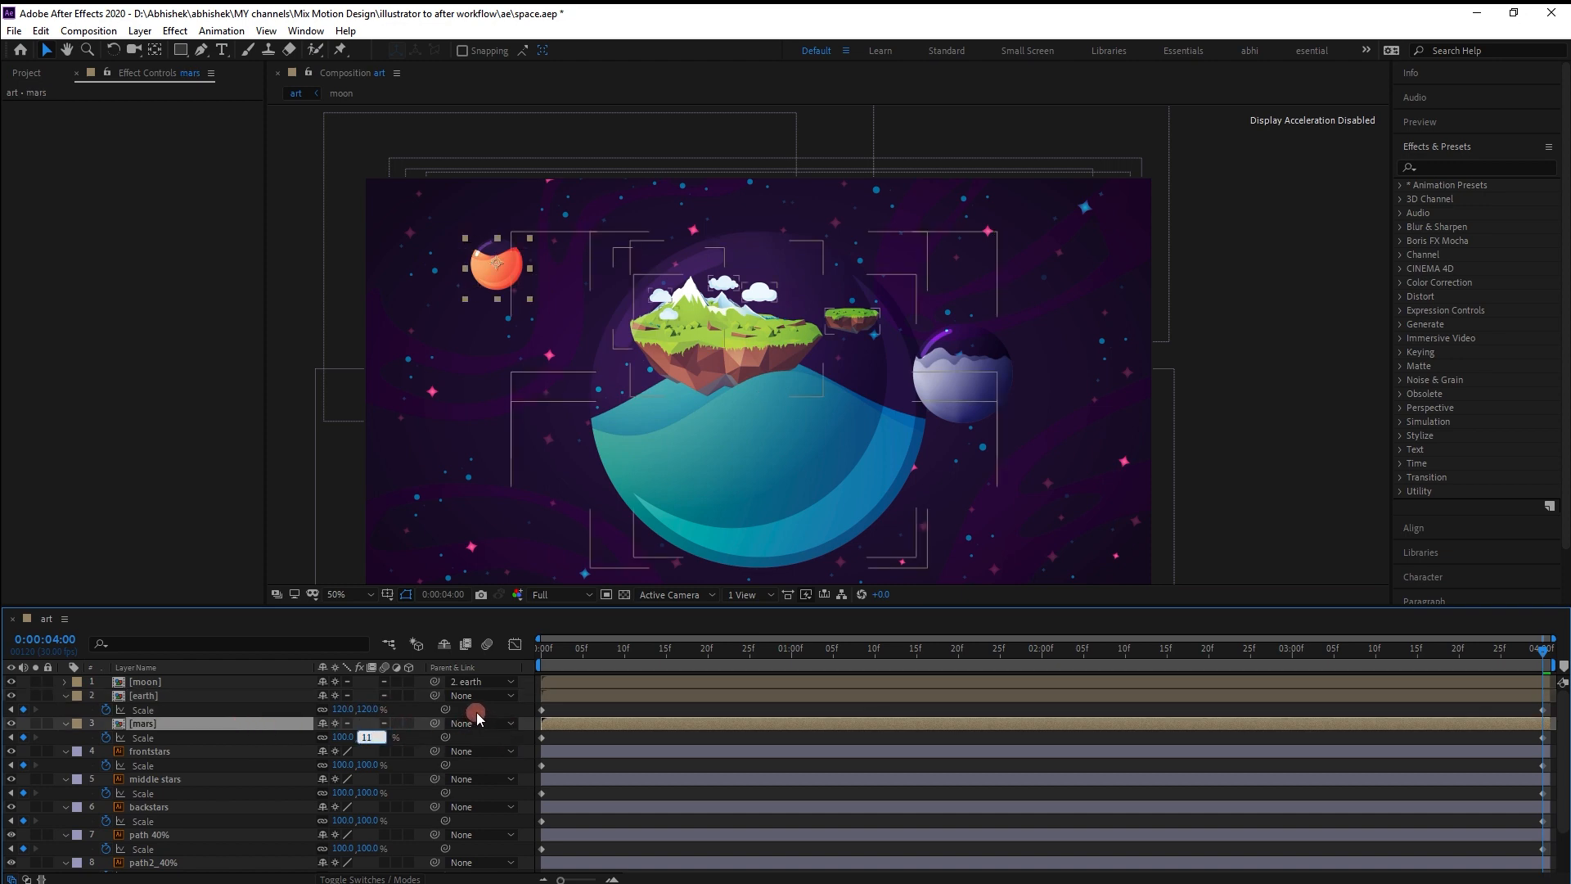
key(Return)
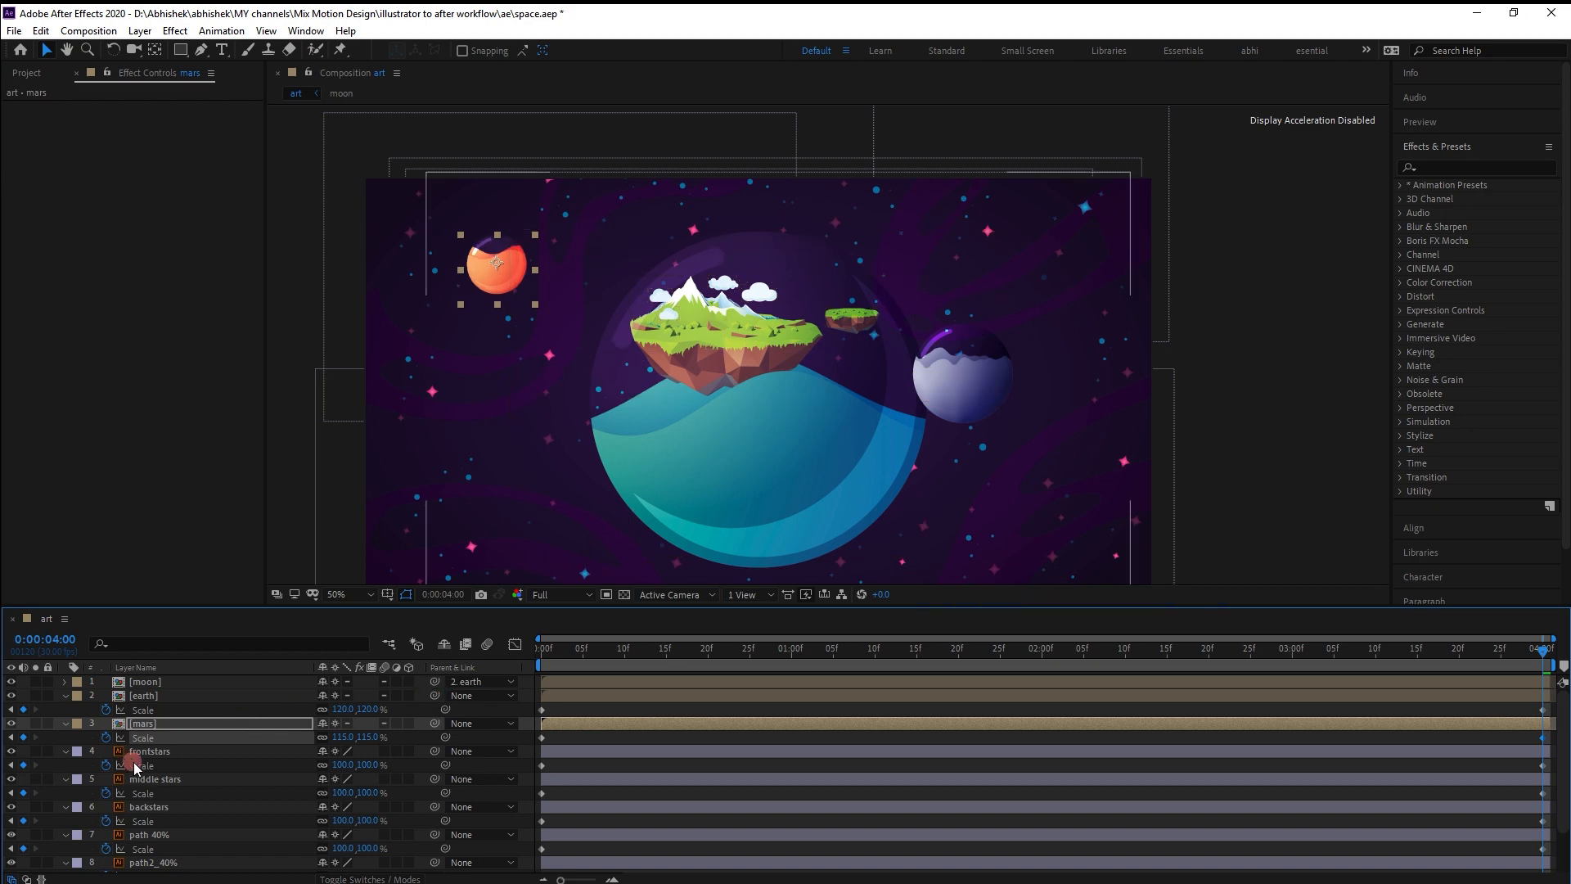
Set the Scale at 4:00 to 112% for frontstars and 108% for middle stars.
click(209, 755)
click(367, 763)
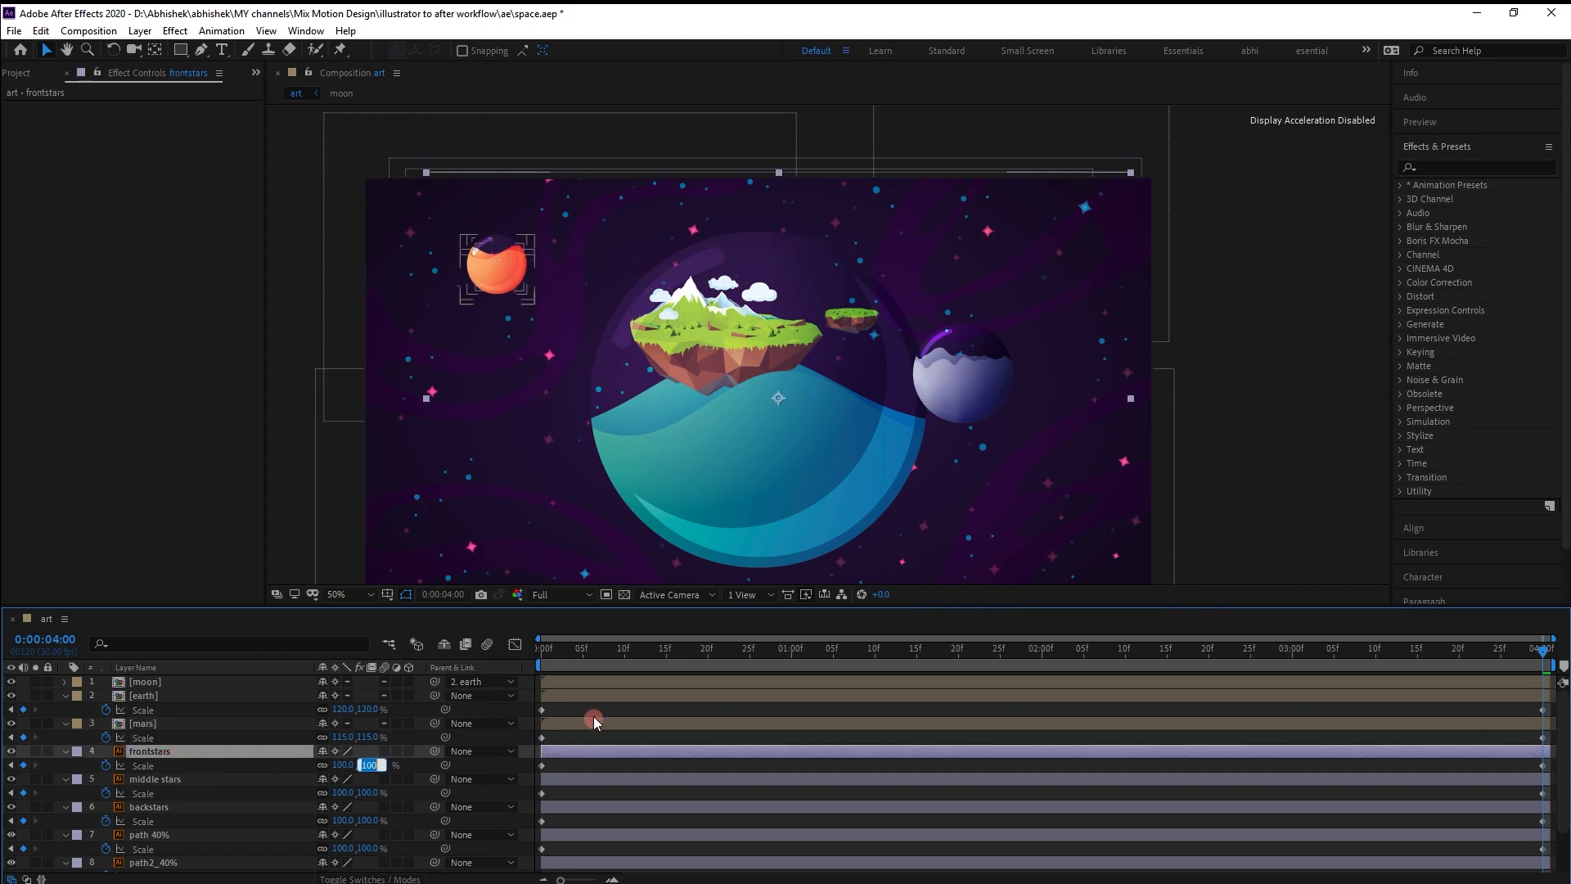
text(112)
key(Return)
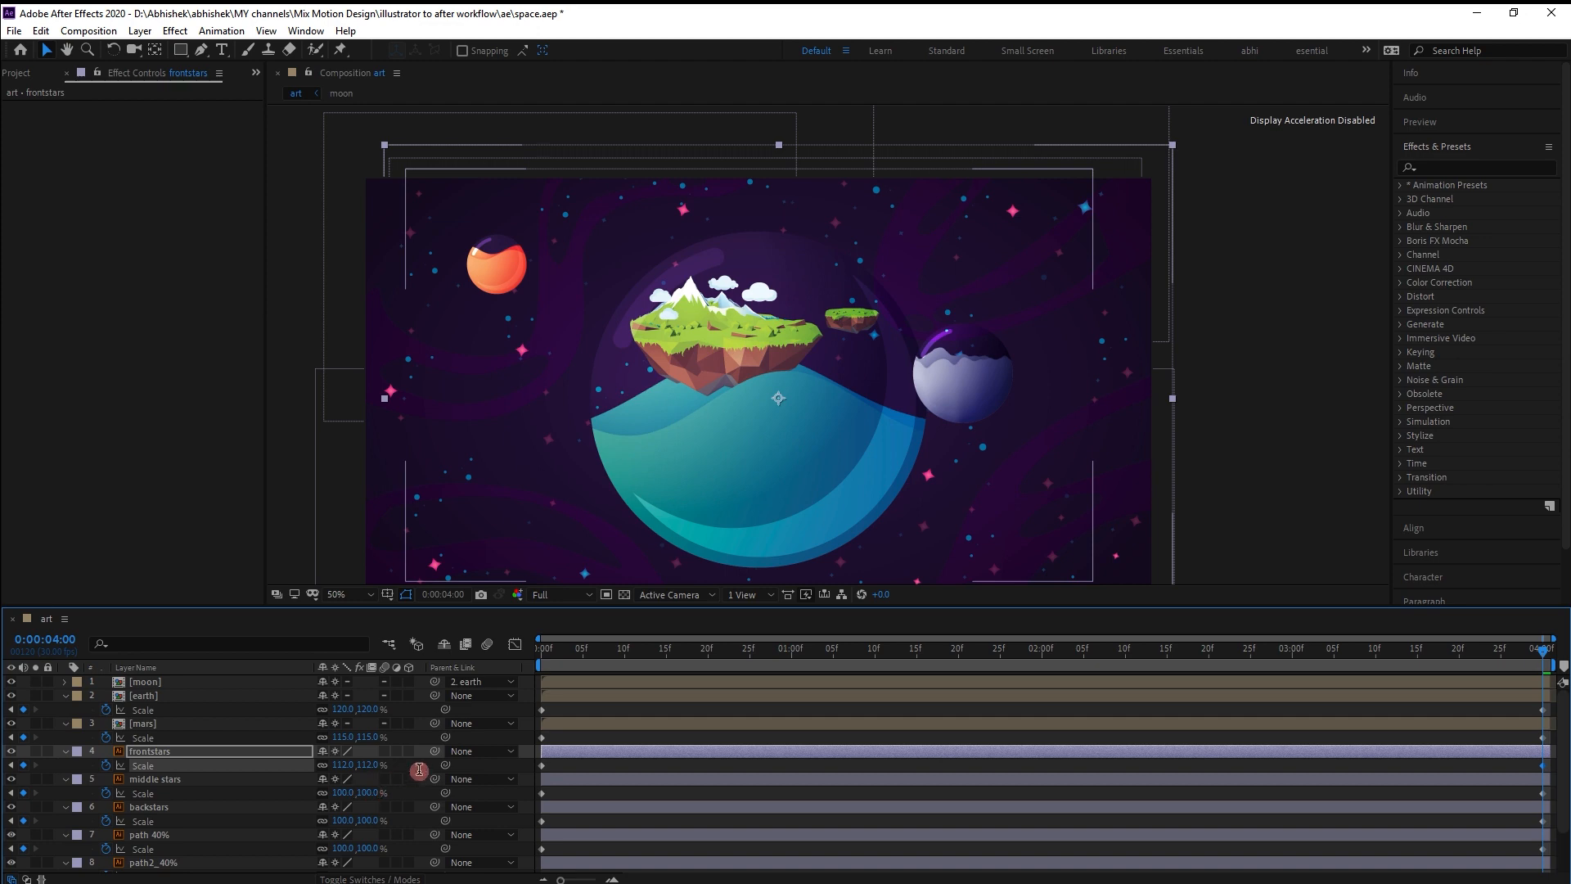
click(367, 793)
text(1)
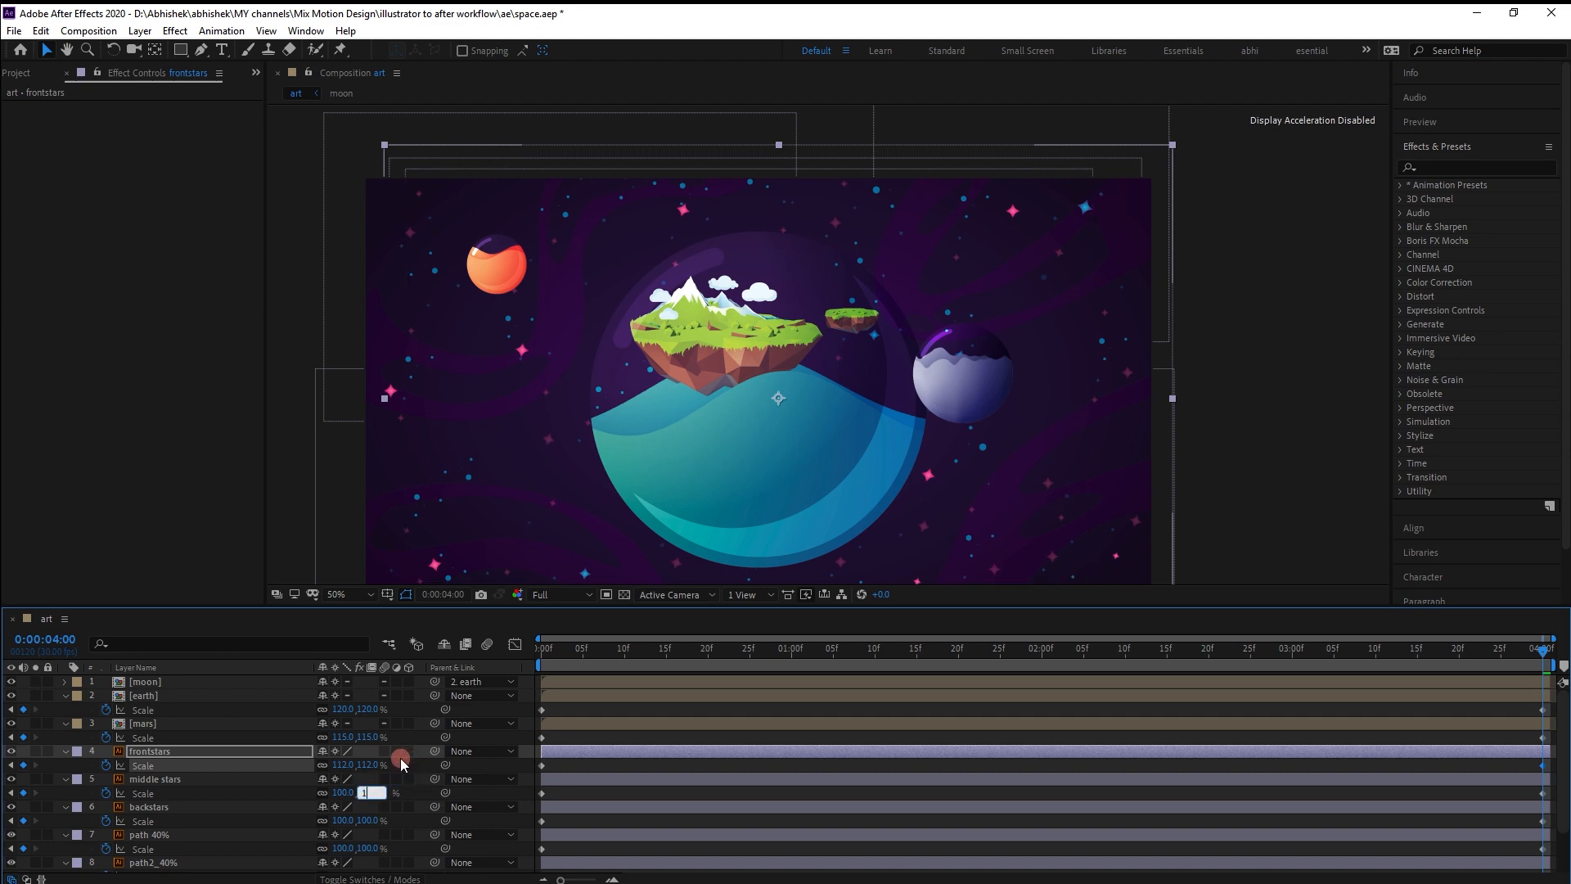
text(08)
key(Return)
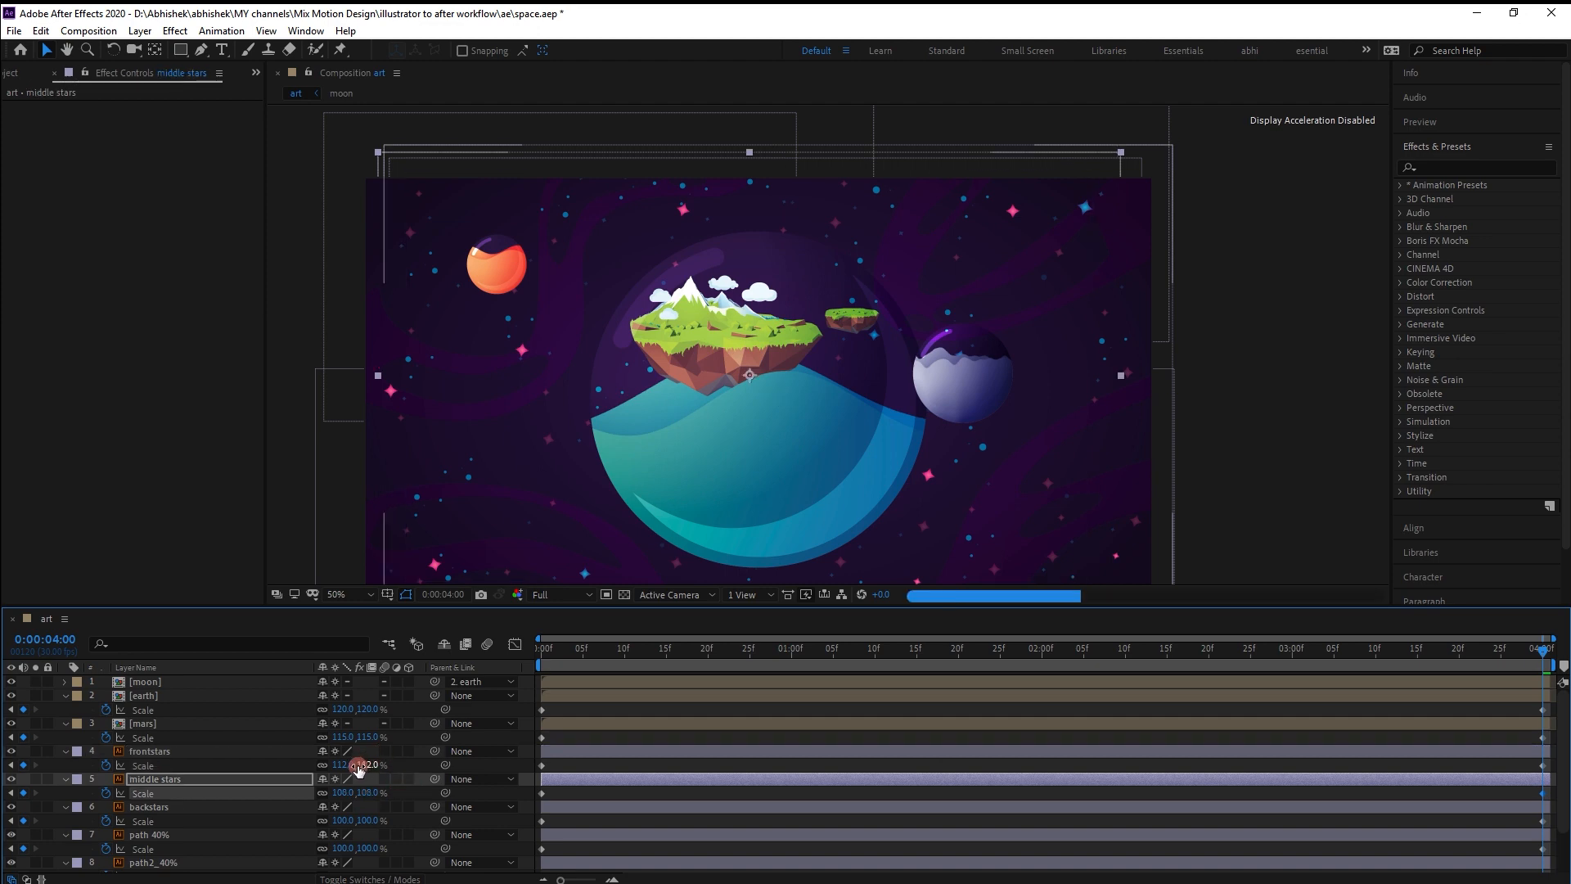
Set the Scale at 4:00 to 103% for both backstars and the upper path 40% layer.
click(377, 818)
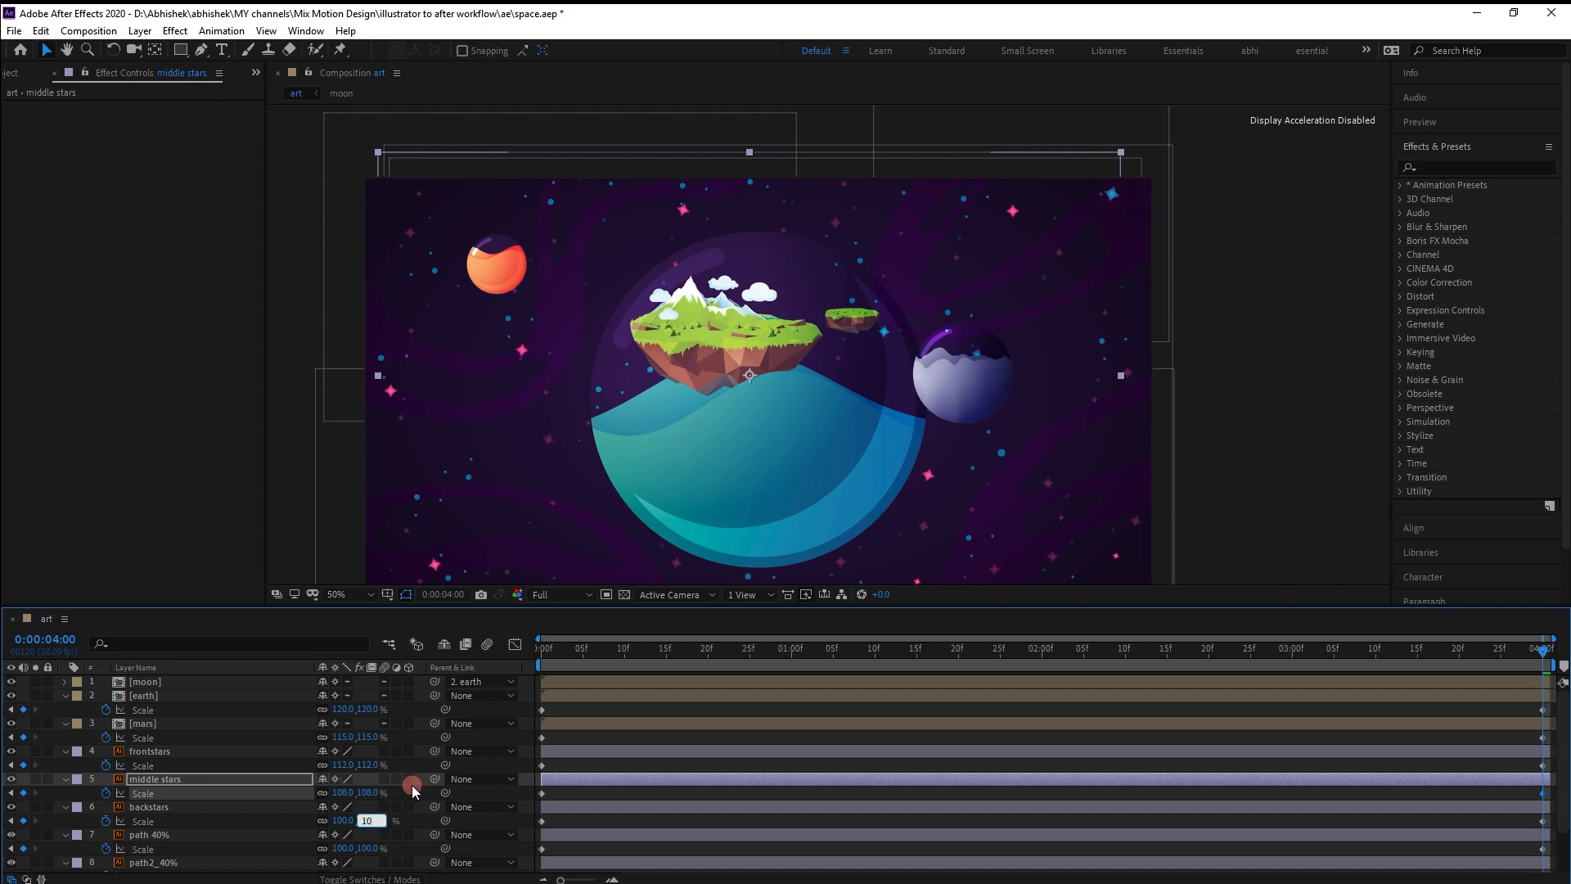
text(103)
key(Return)
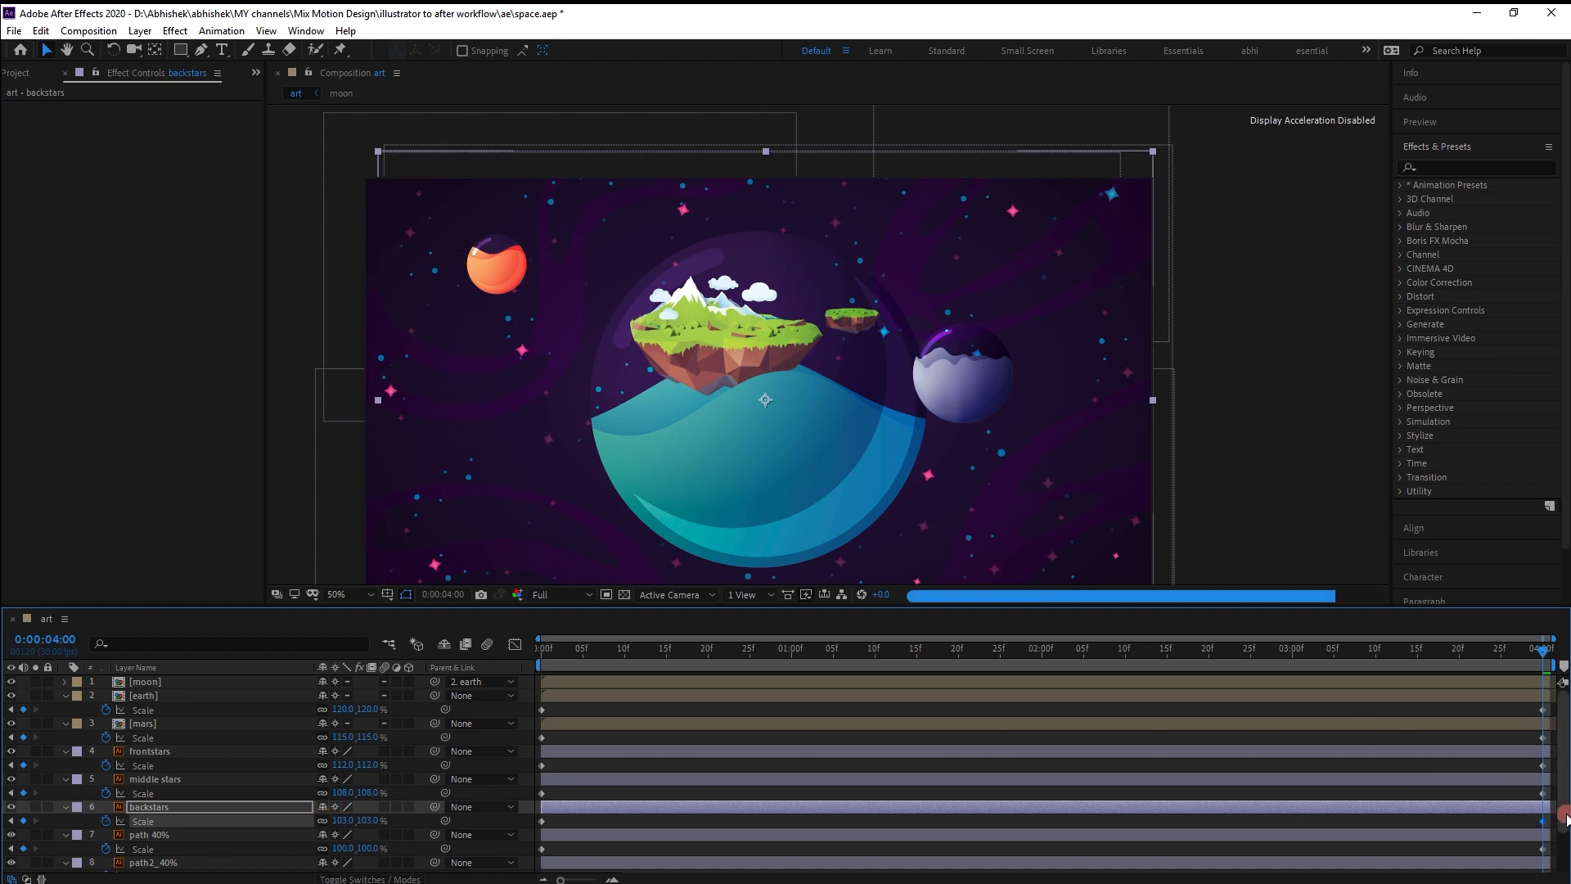
drag(1563, 805, 1564, 843)
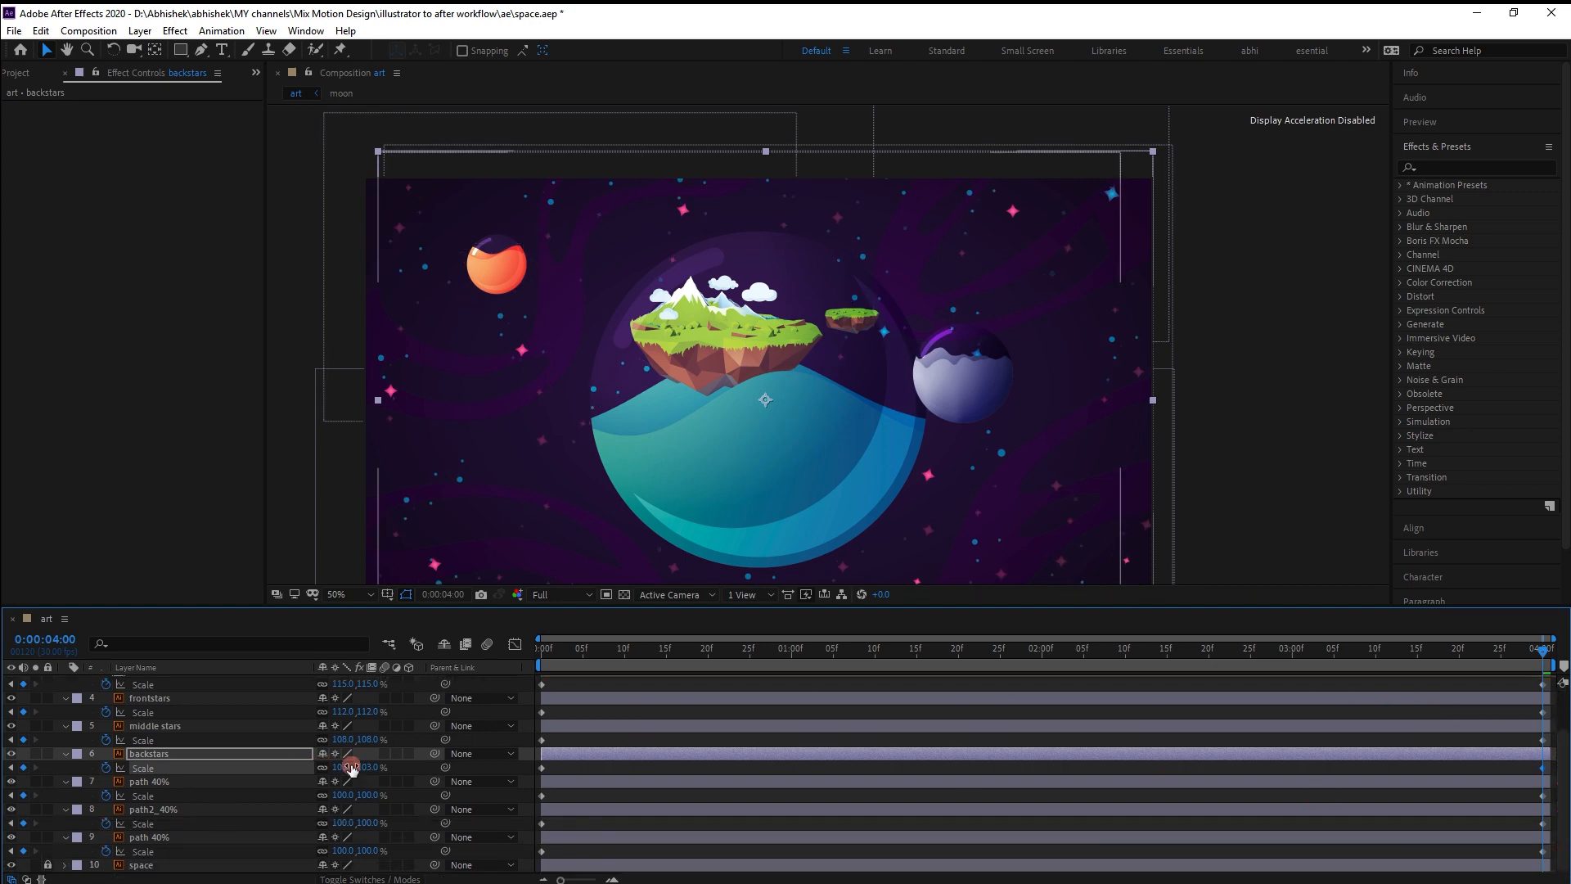
click(285, 810)
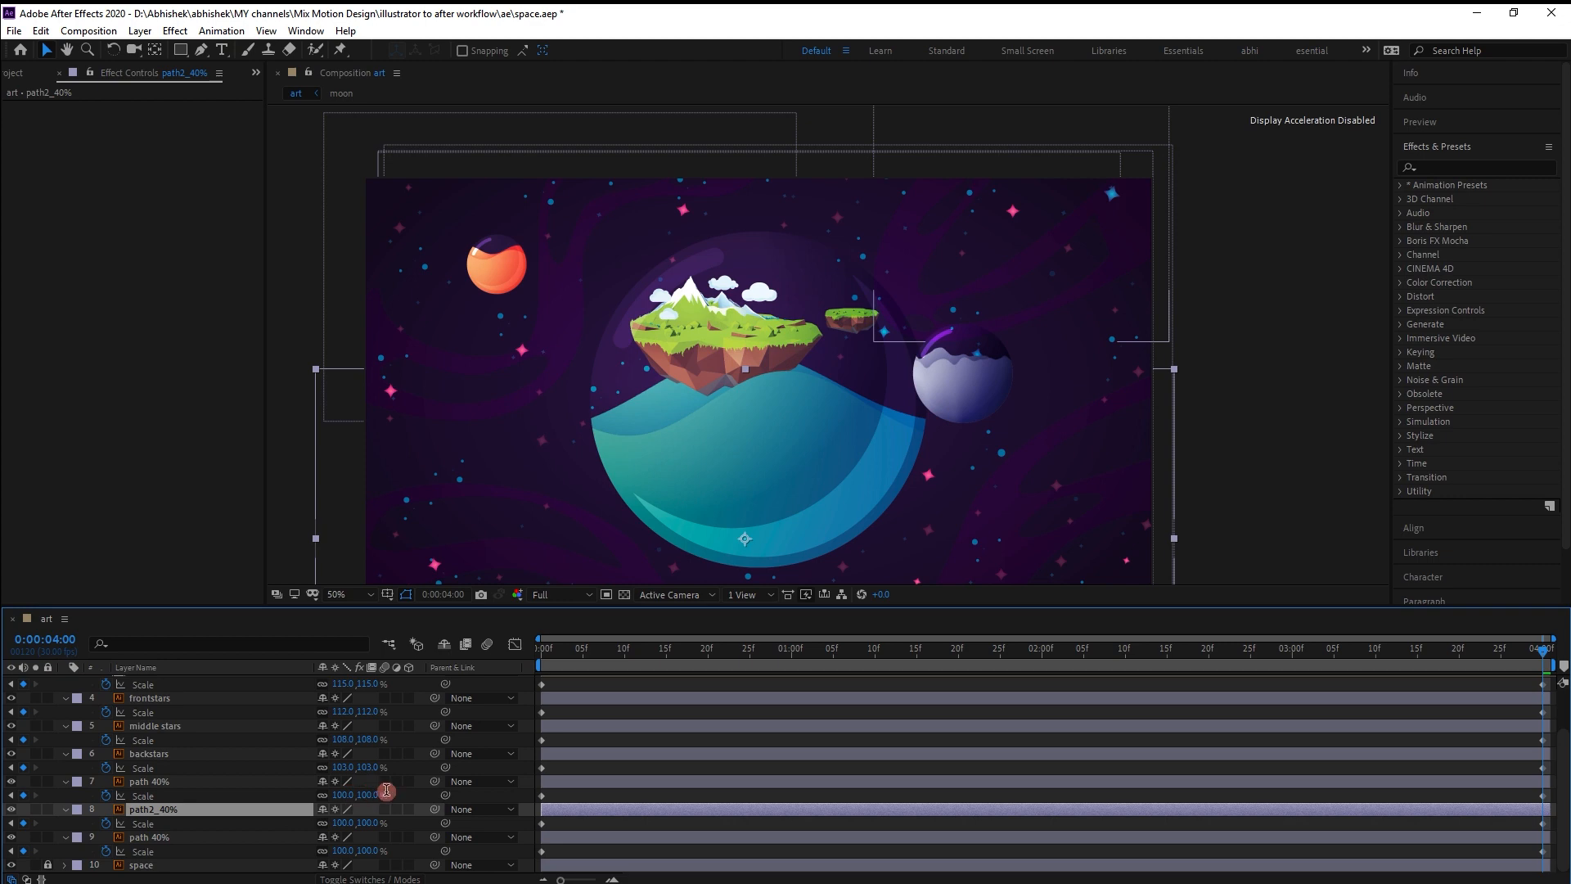
text(103)
key(Return)
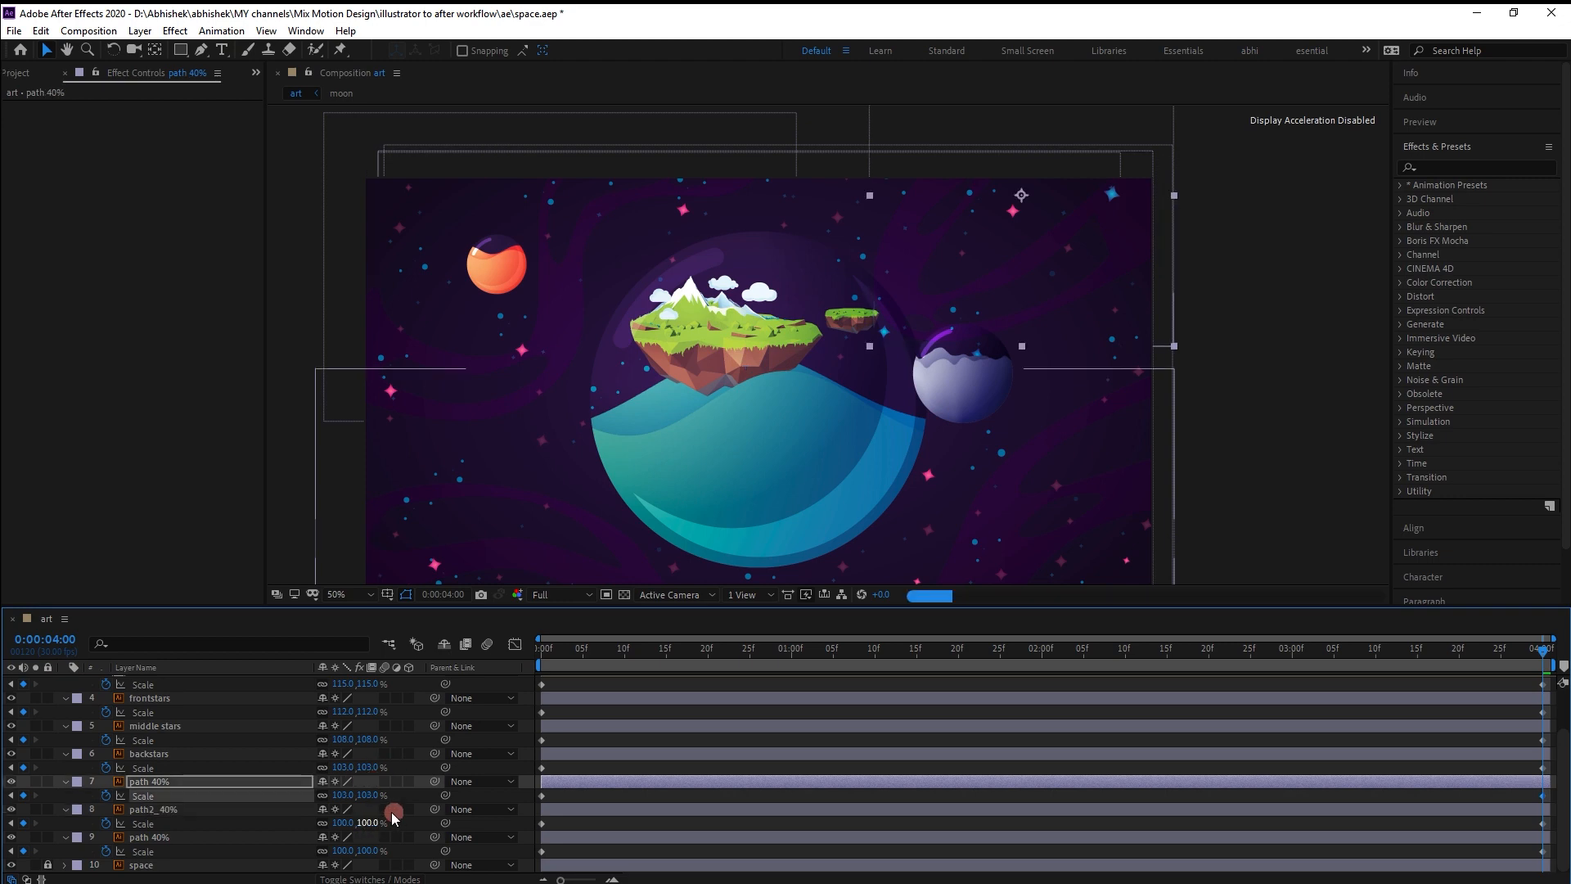
Set the Scale of path2_40% at 4:00 to 103%.
click(393, 816)
text(103)
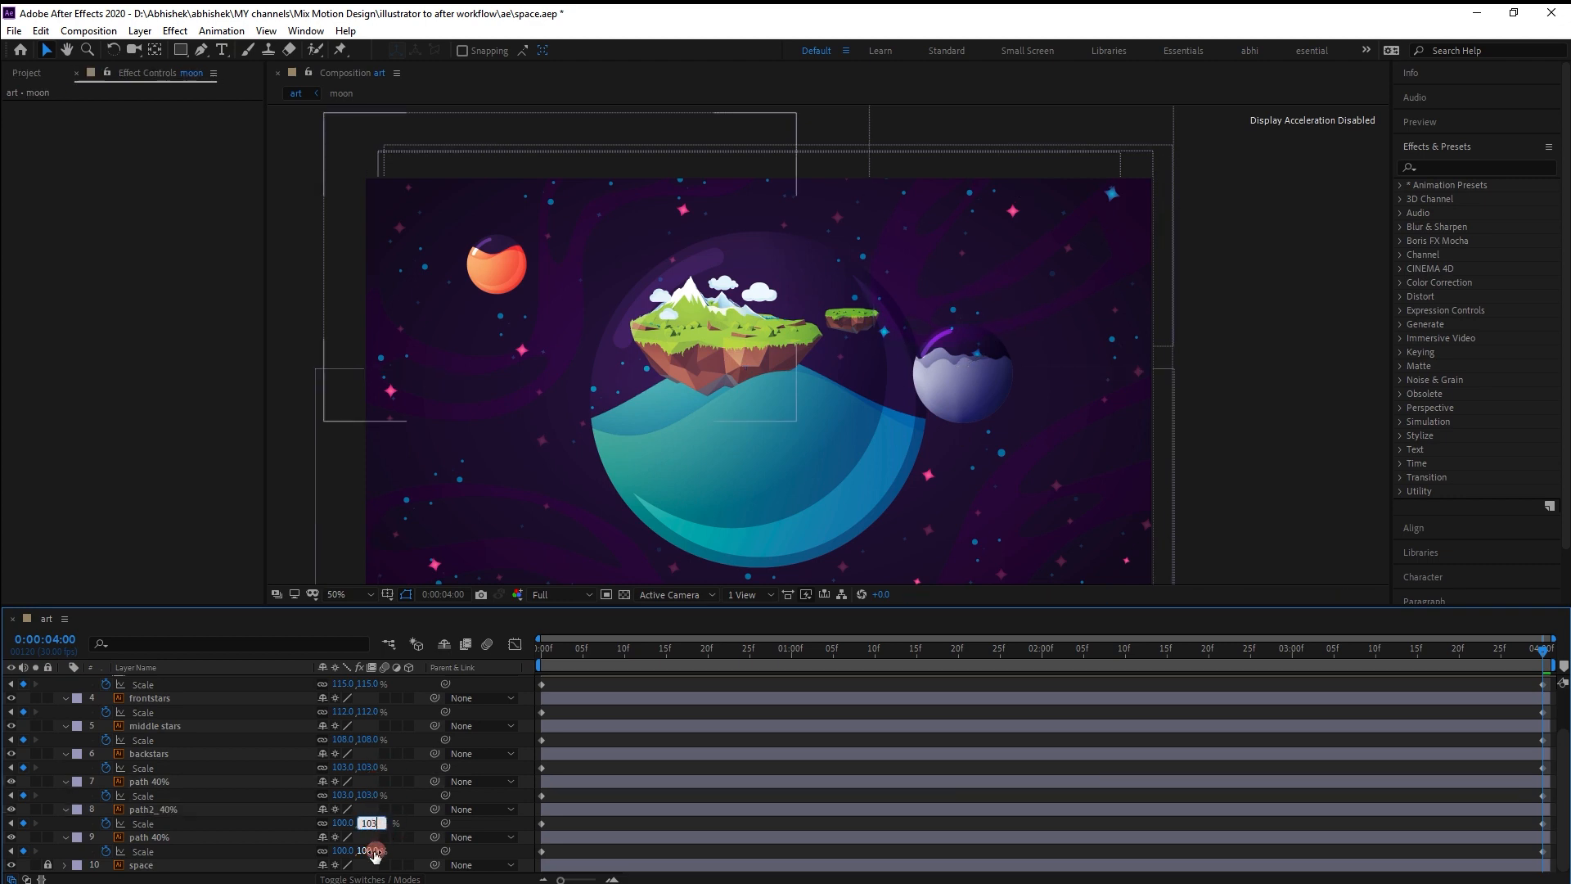
key(Return)
Set the Scale at 4:00 to 105% for path2_40% and 103% for the lower path 40% layer.
scroll(368, 852, up, 2)
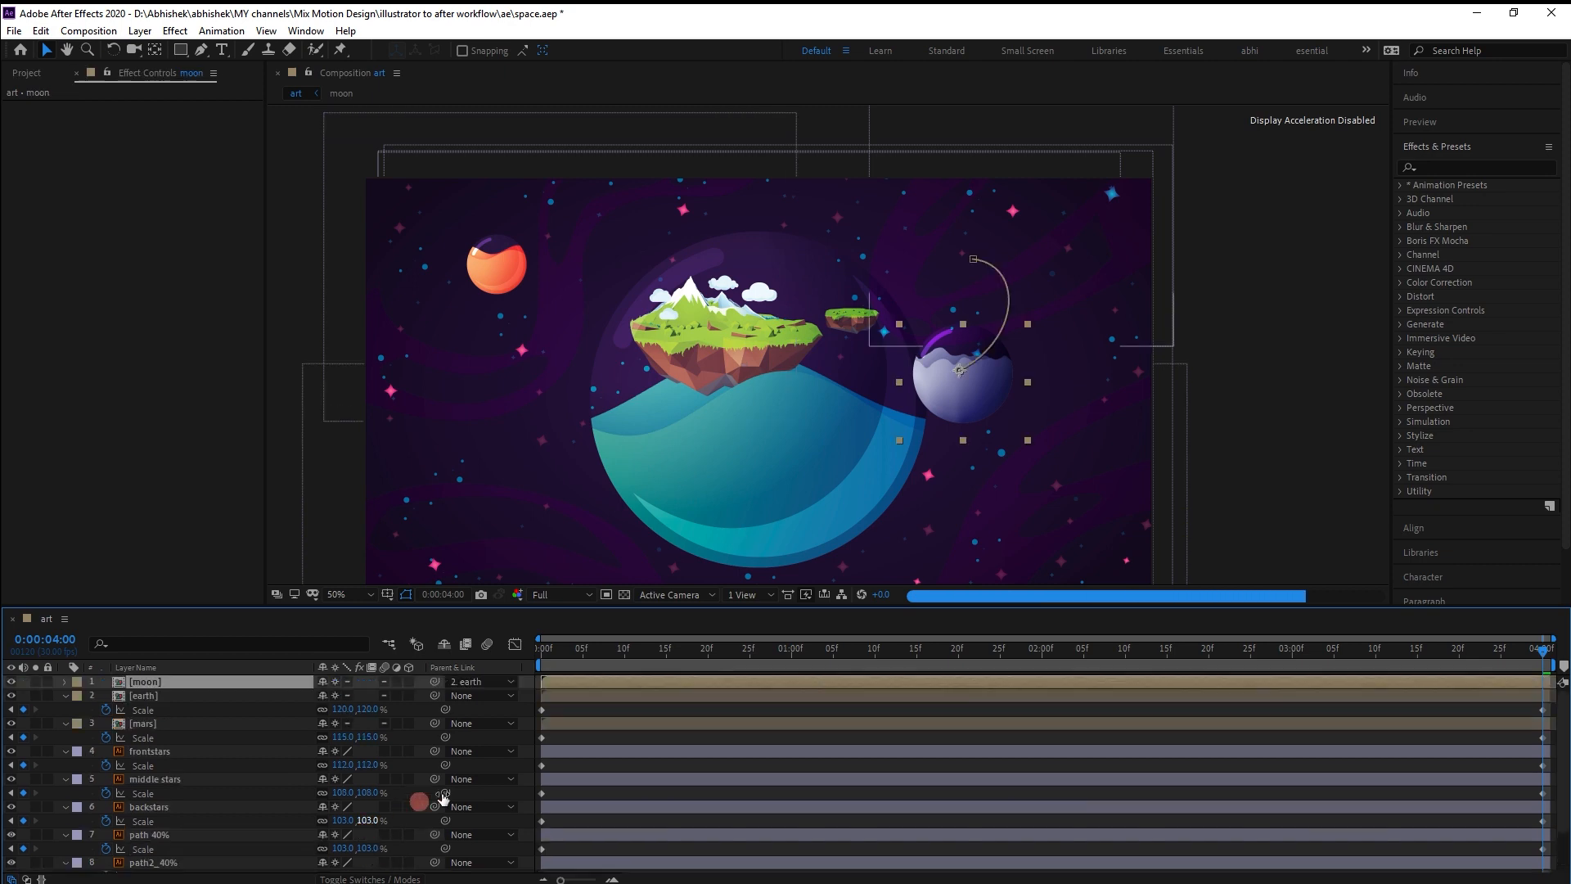
drag(1565, 814, 1564, 828)
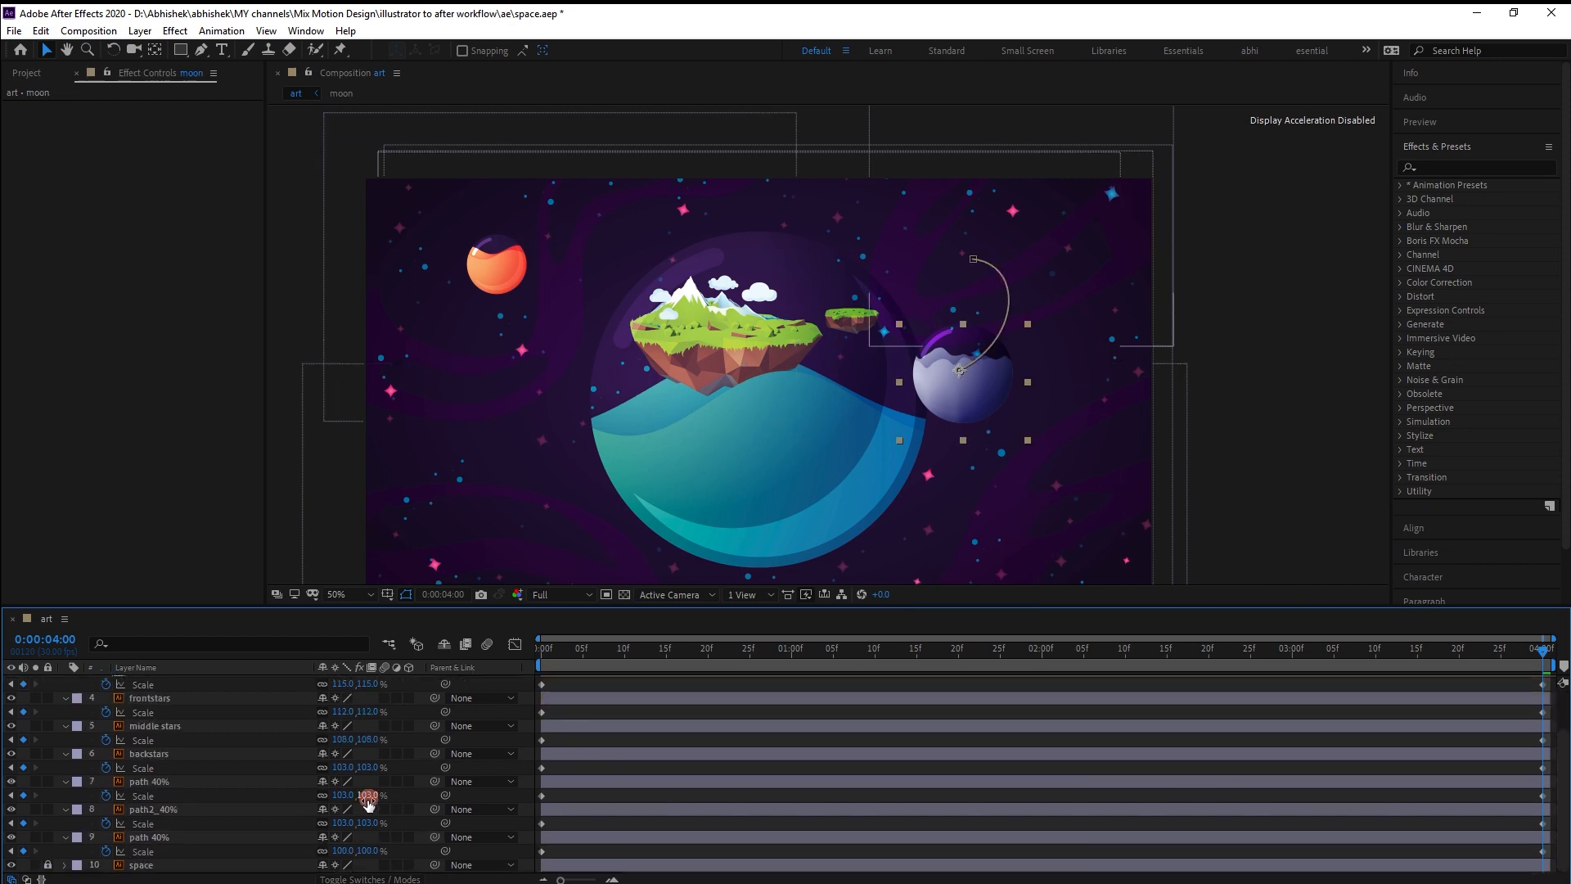
click(372, 824)
text(105)
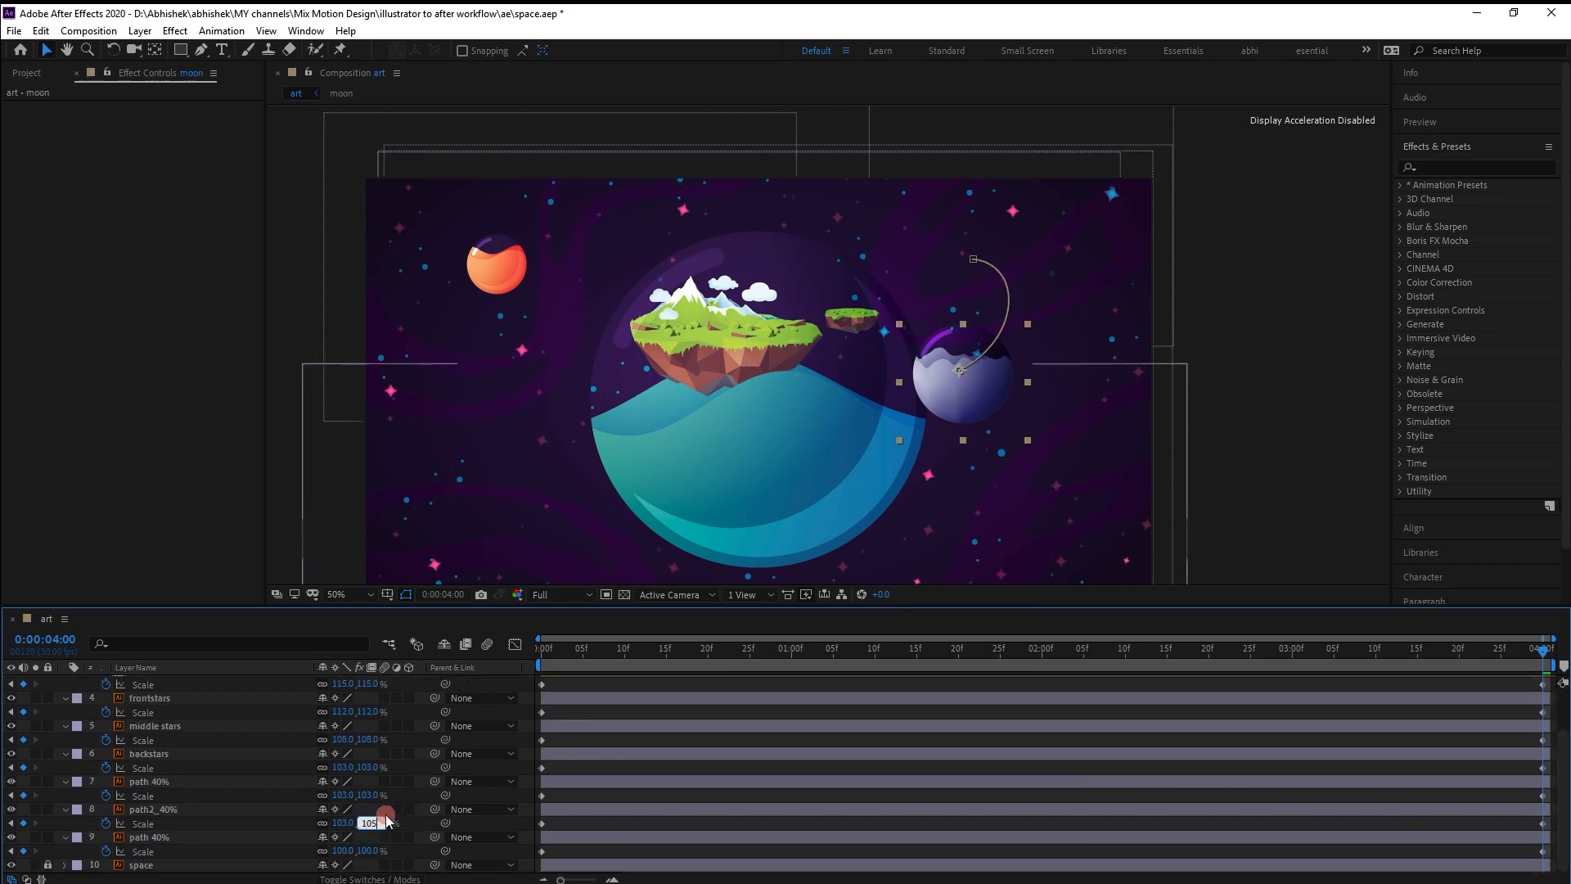
key(Return)
click(369, 850)
text(10)
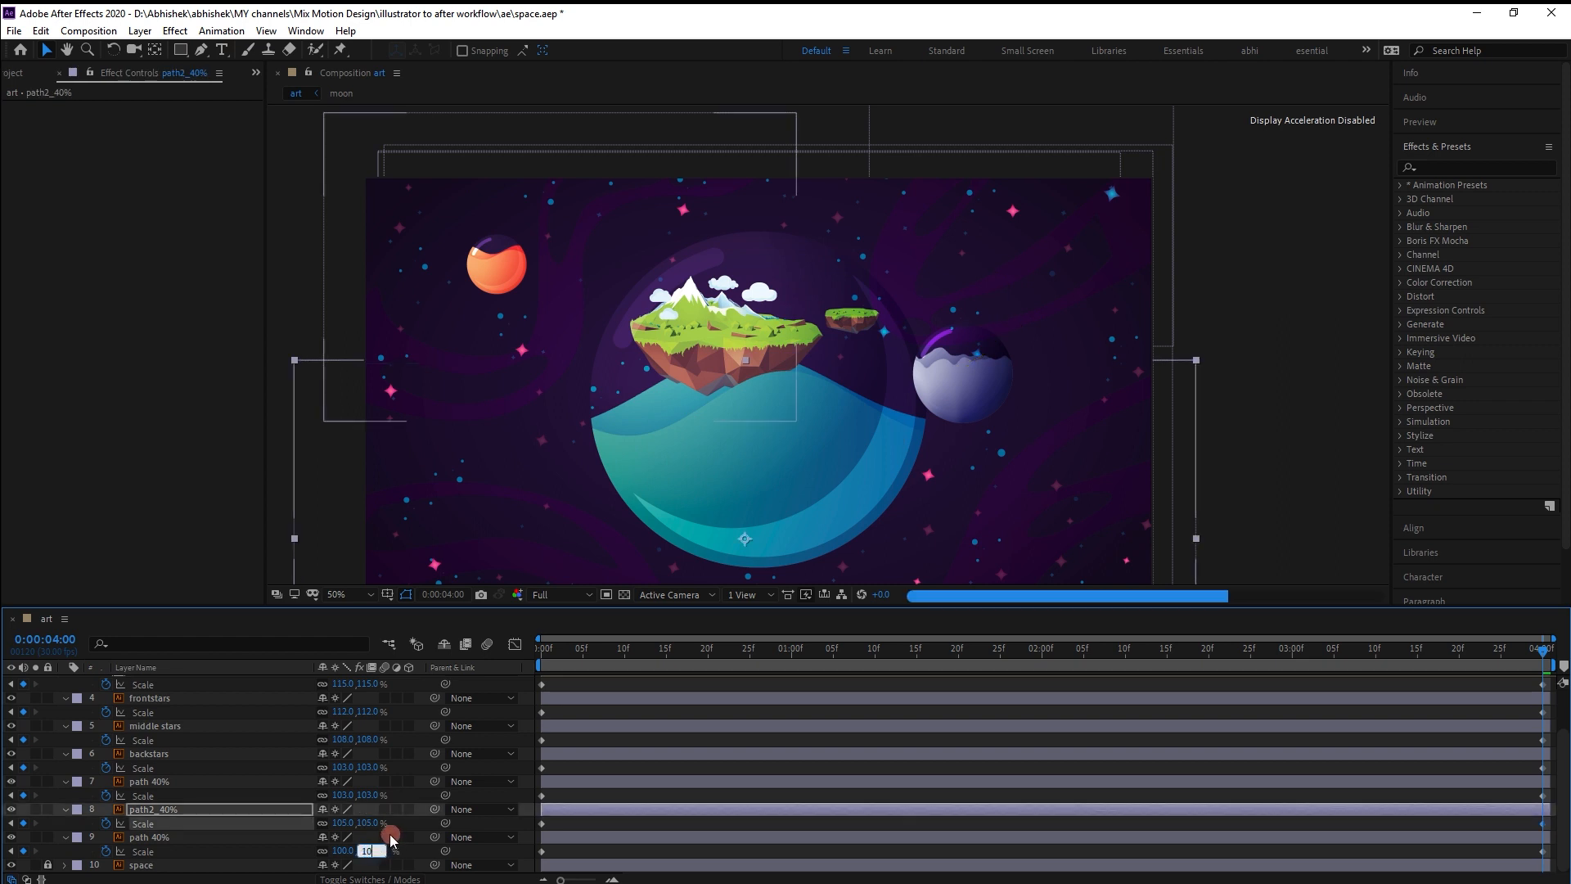
text(3)
key(Return)
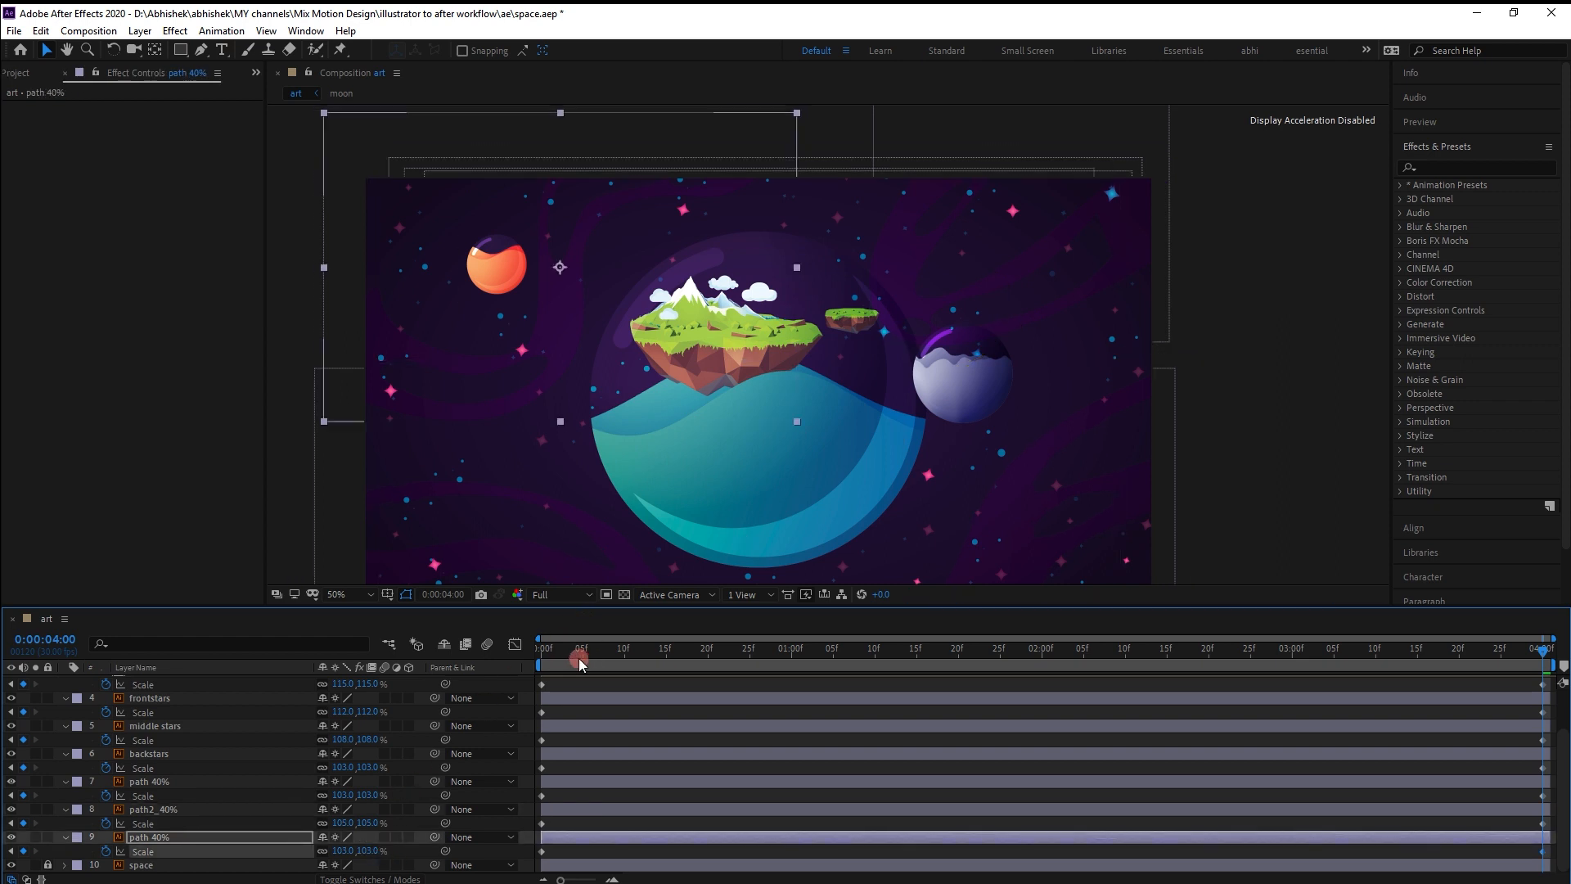
Apply Easy Ease to all Scale keyframes from earth through the lower path 40% and preview the animation from 0:00.
drag(579, 663, 541, 662)
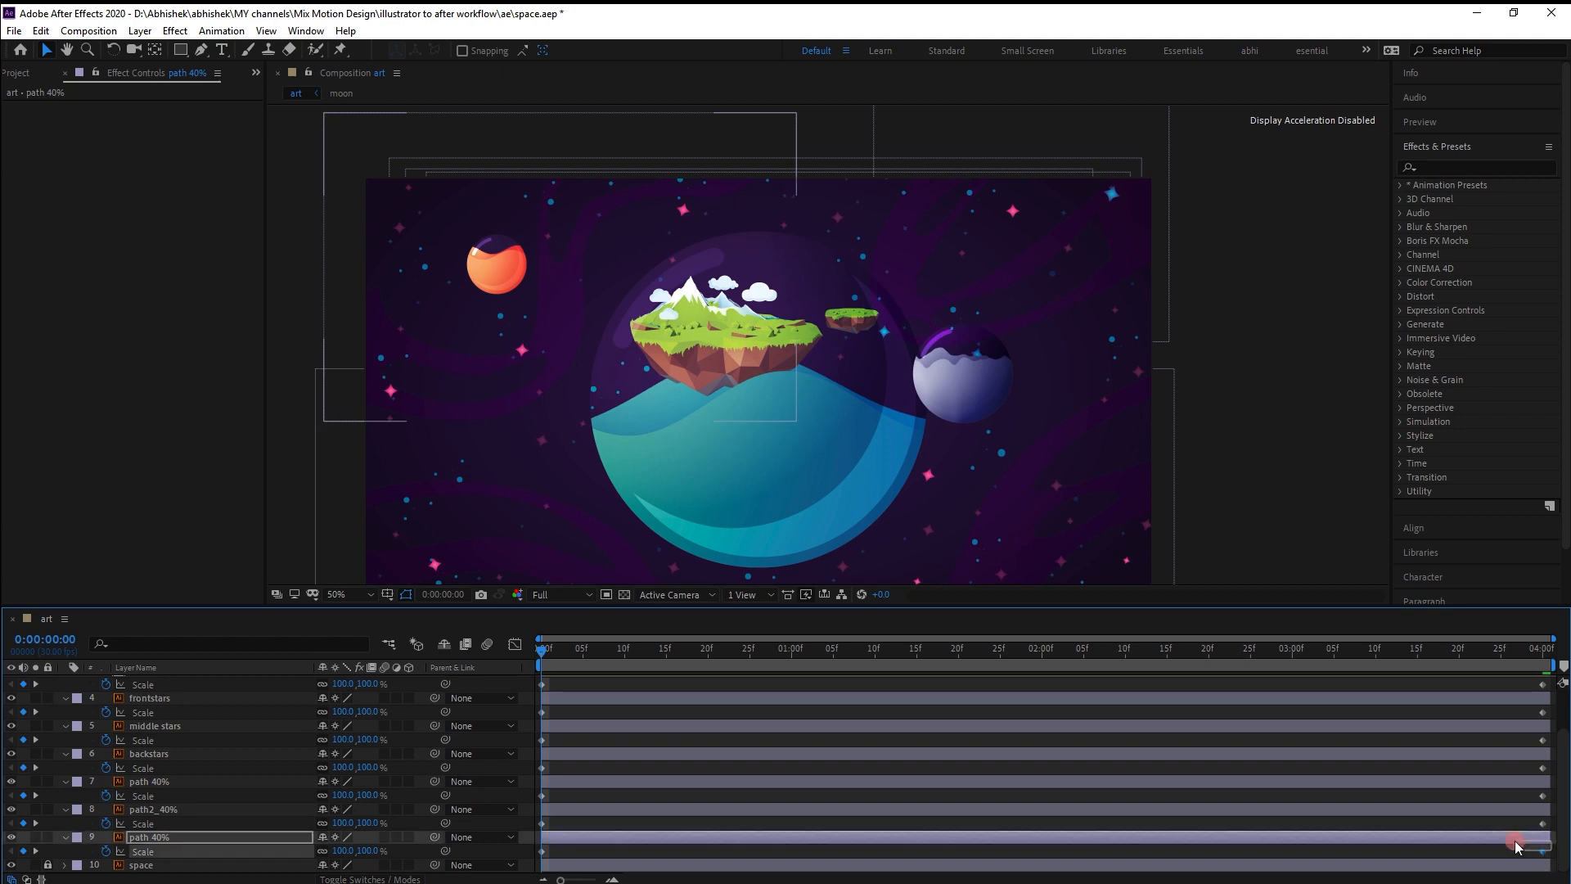
drag(1516, 847, 473, 624)
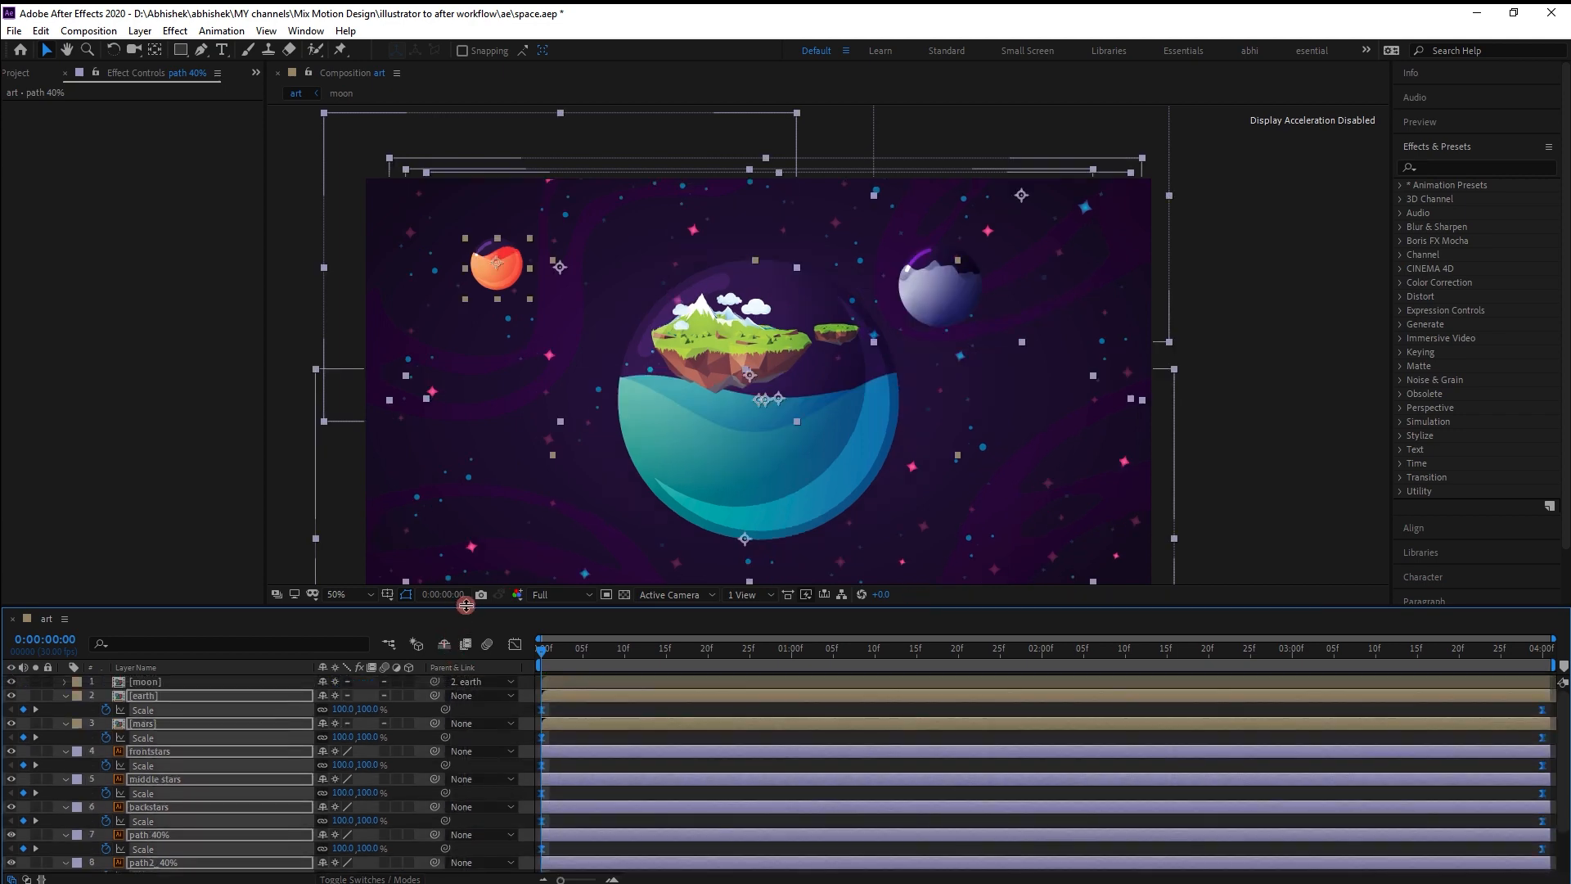
click(1231, 476)
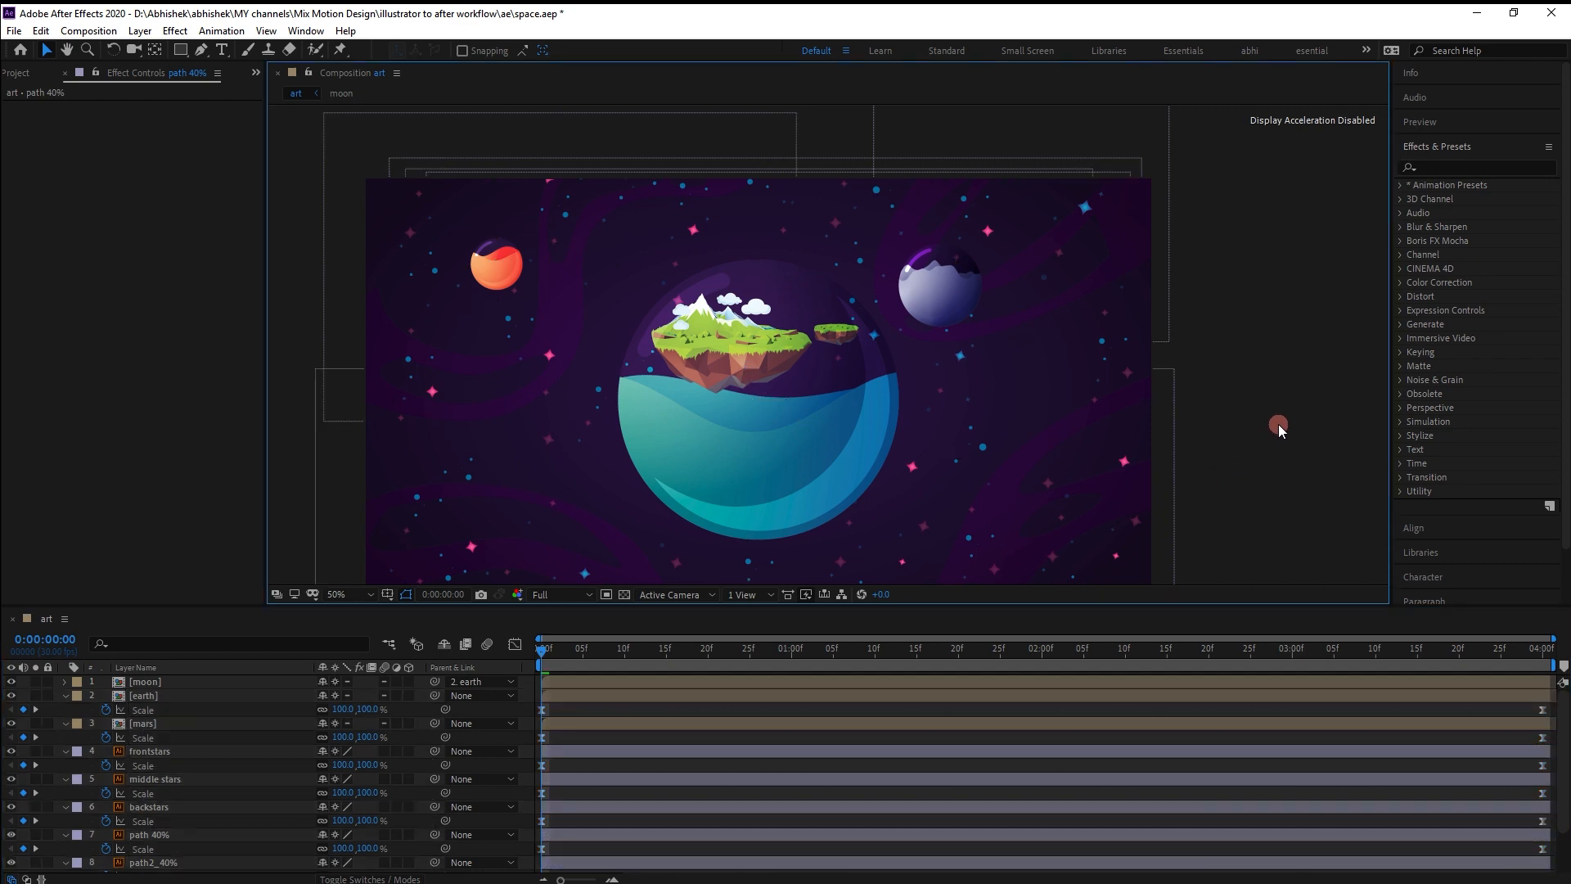
key(space)
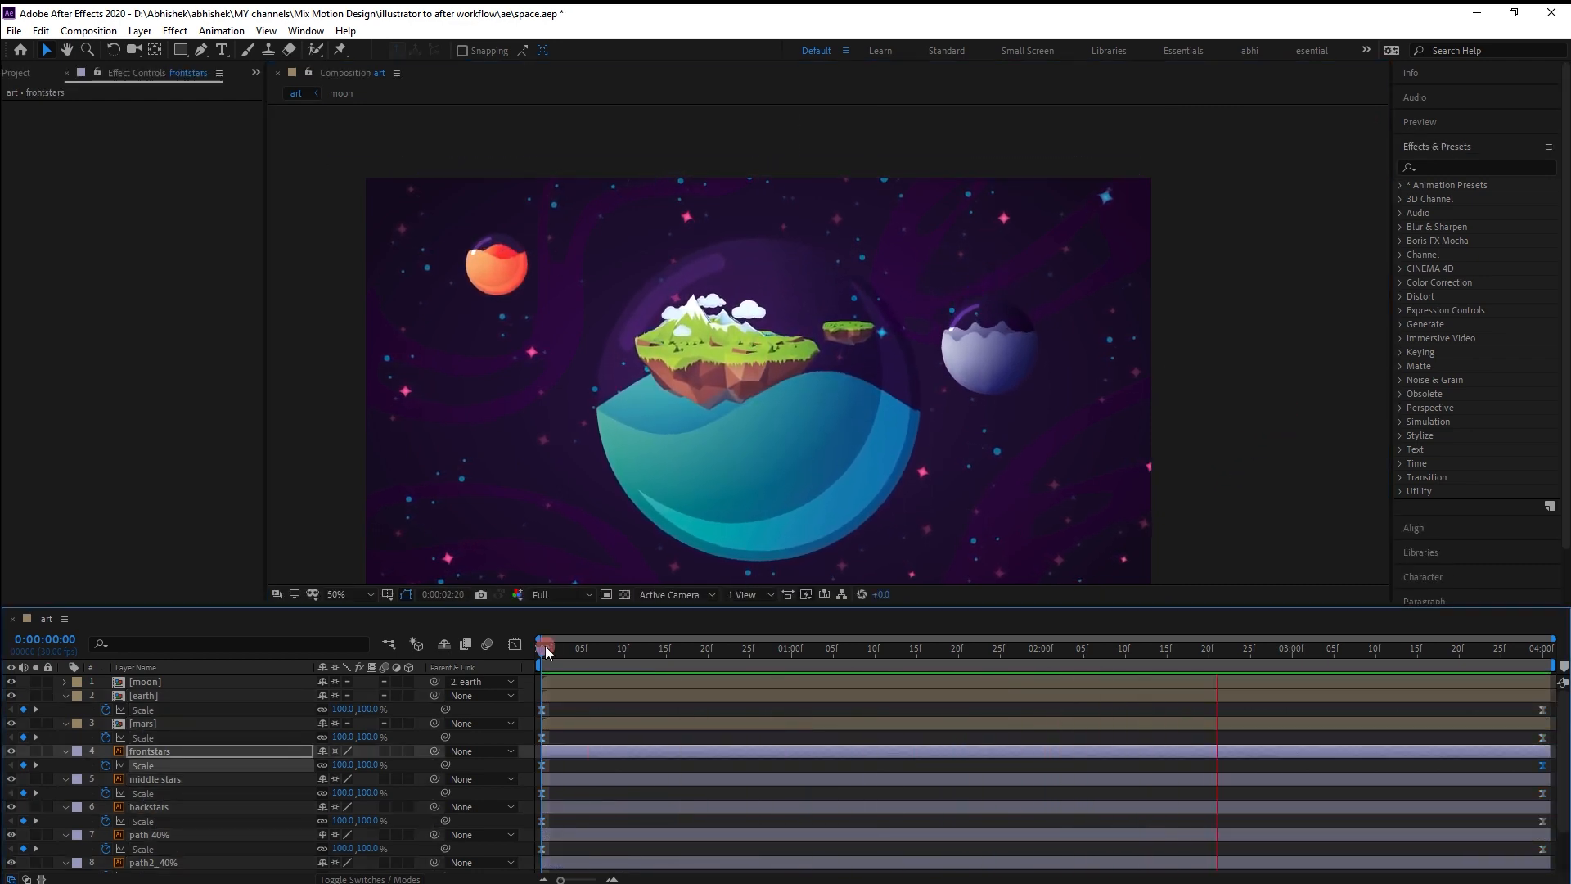
key(space)
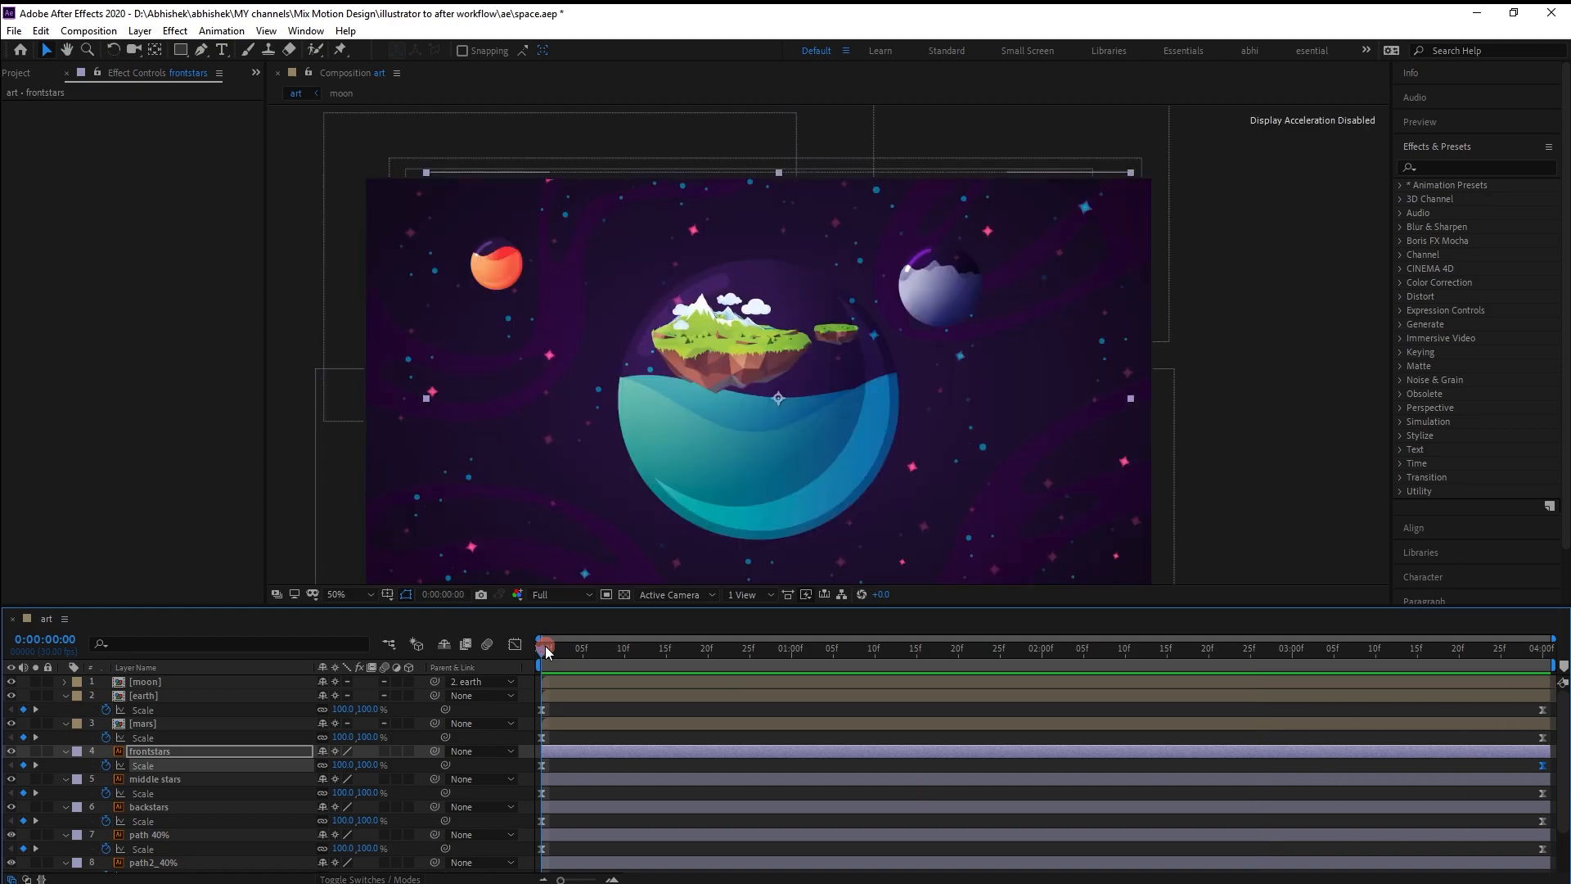